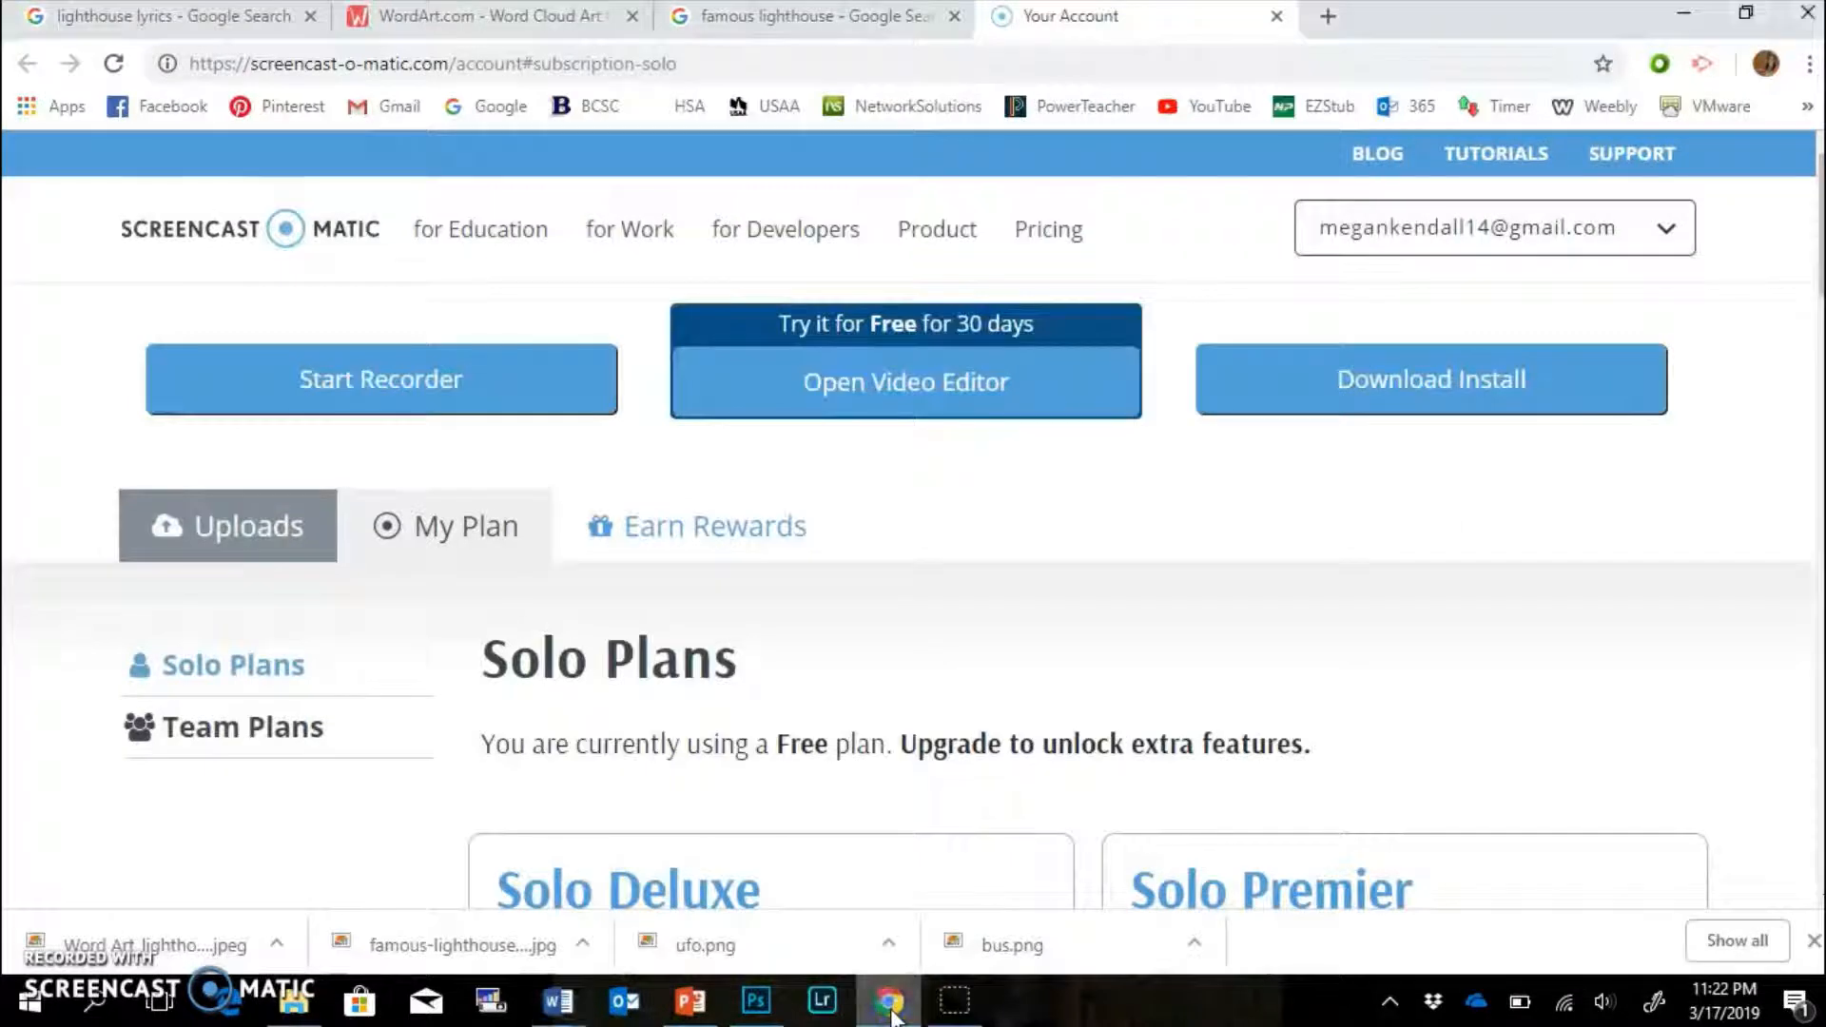
Return to the 'lighthouse lyrics' Google results showing the Rend Collective song's lyrics.
click(181, 19)
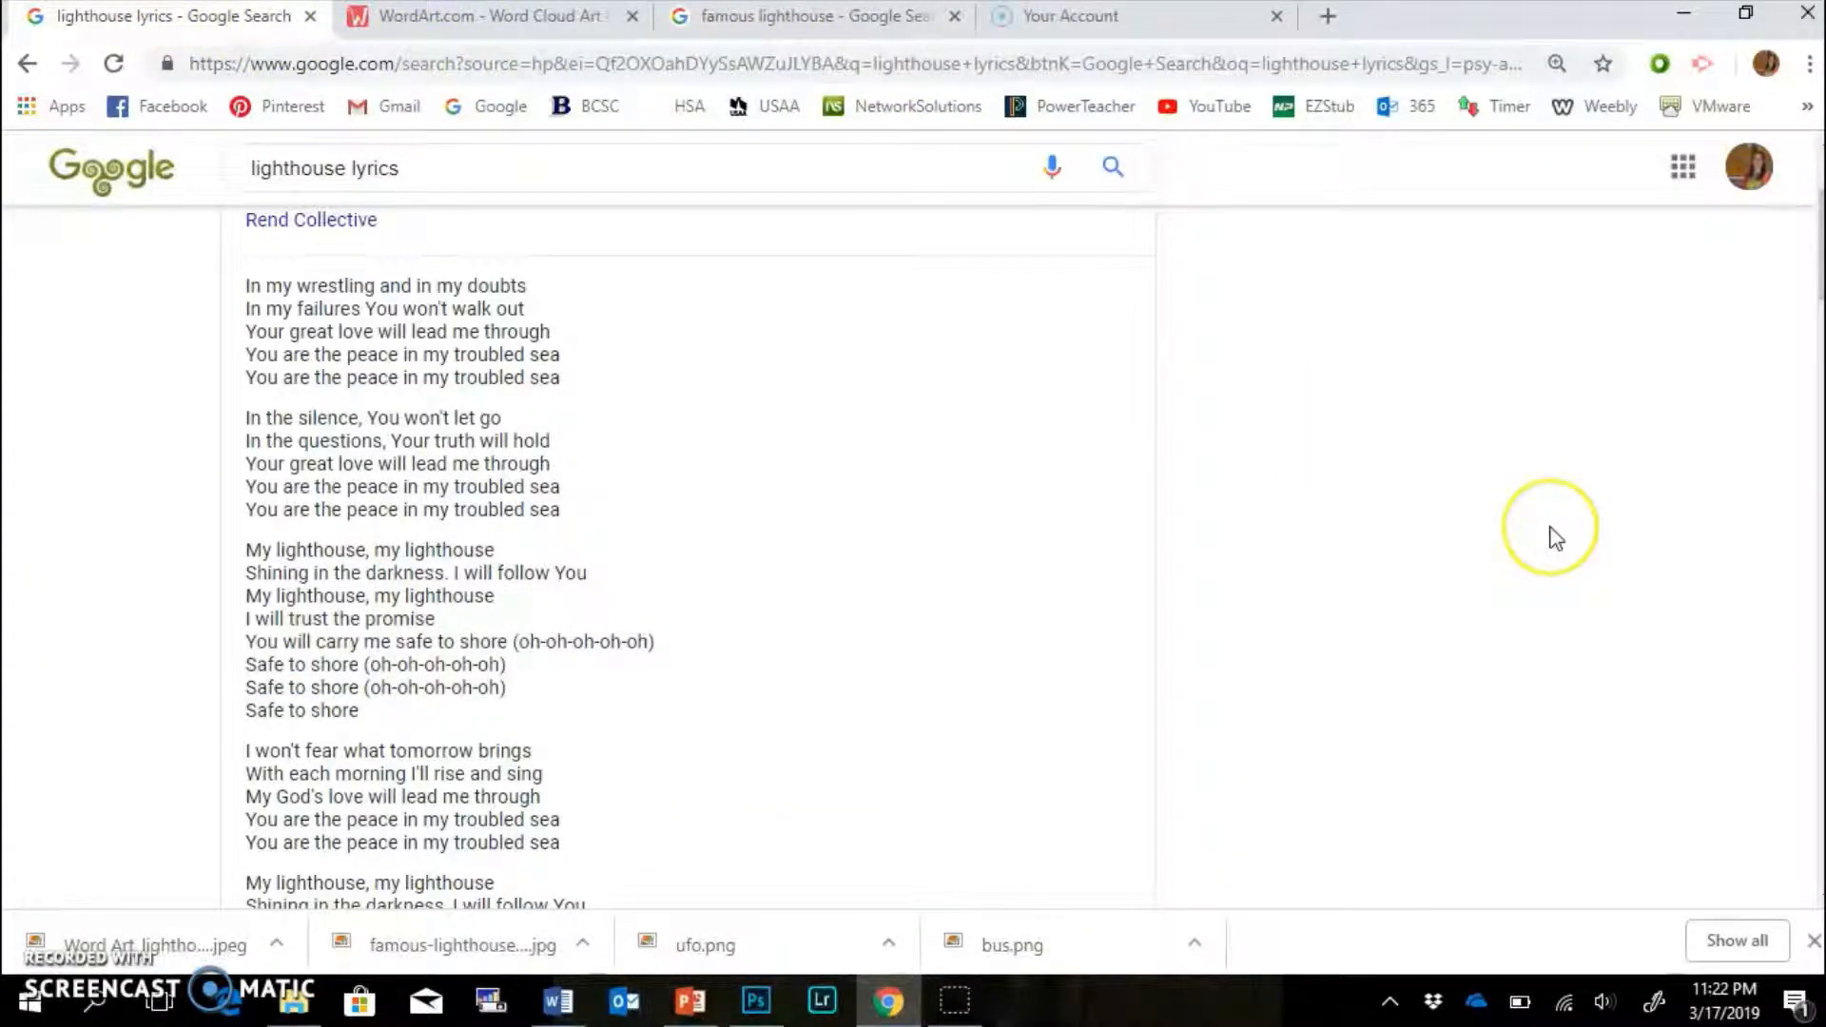
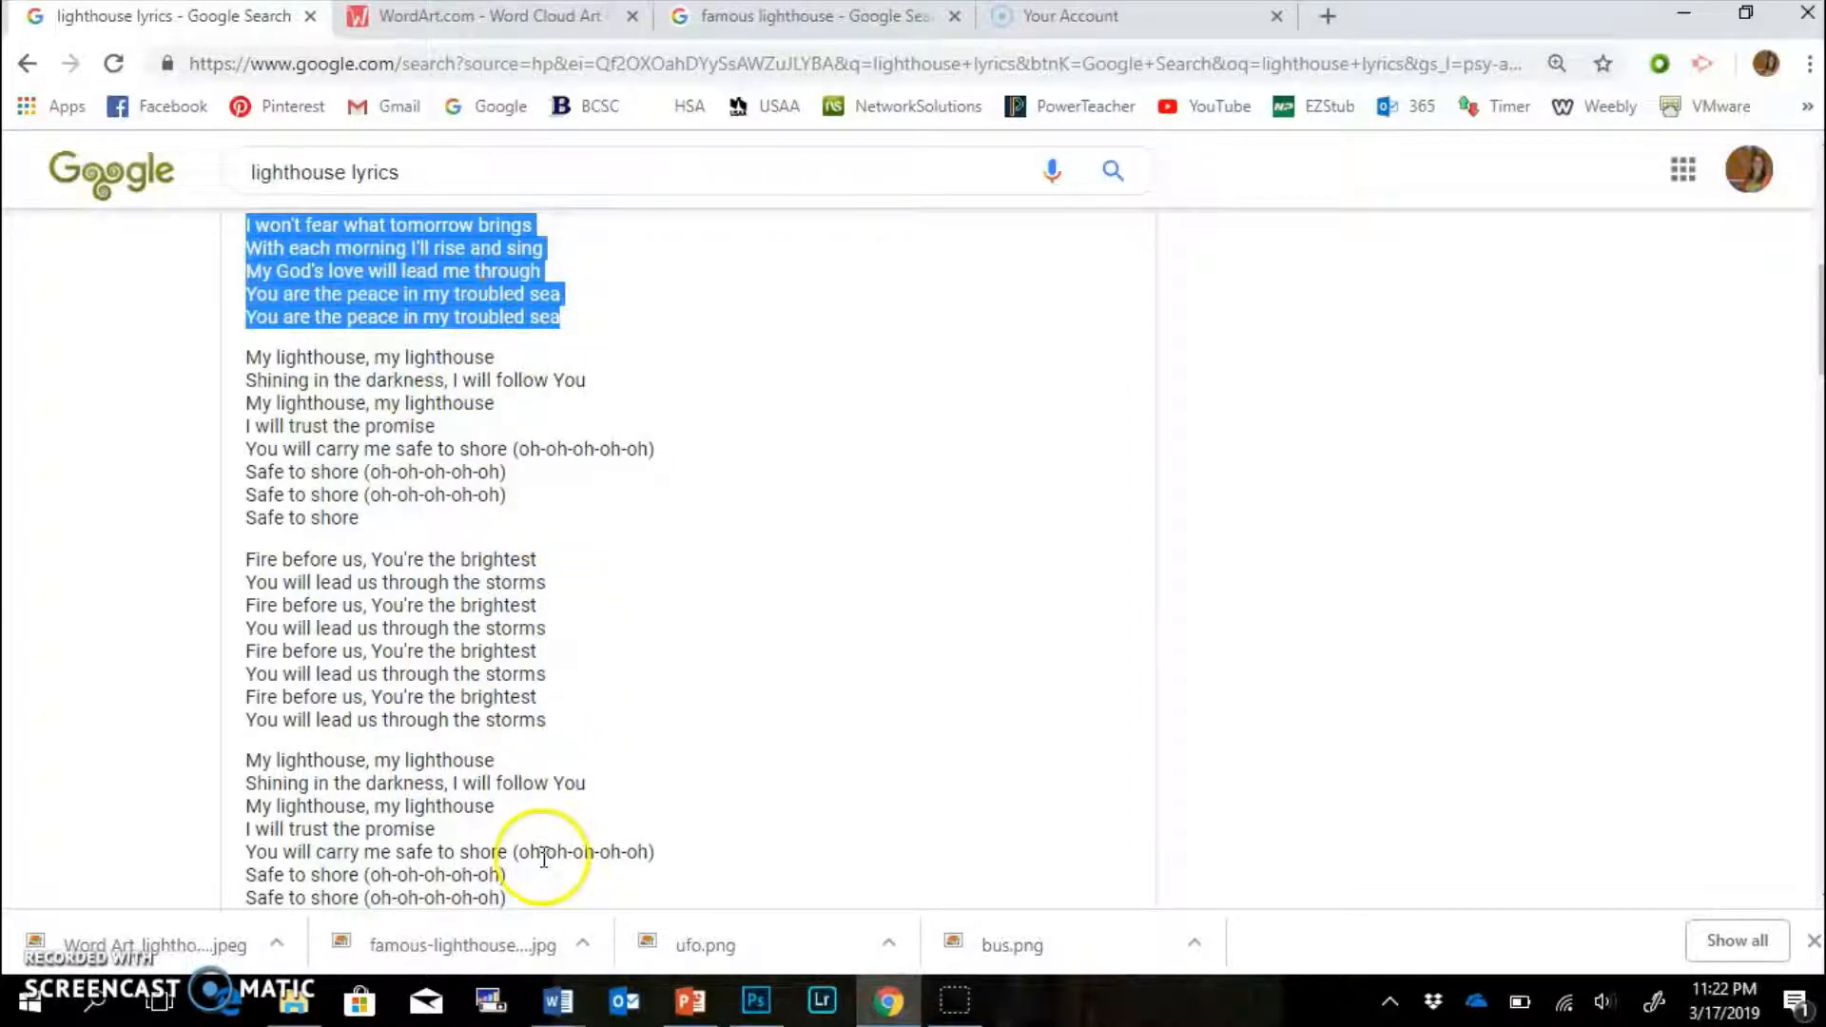
Switch from Chrome to Word and bring up the blank Document3 window.
click(582, 1014)
click(752, 889)
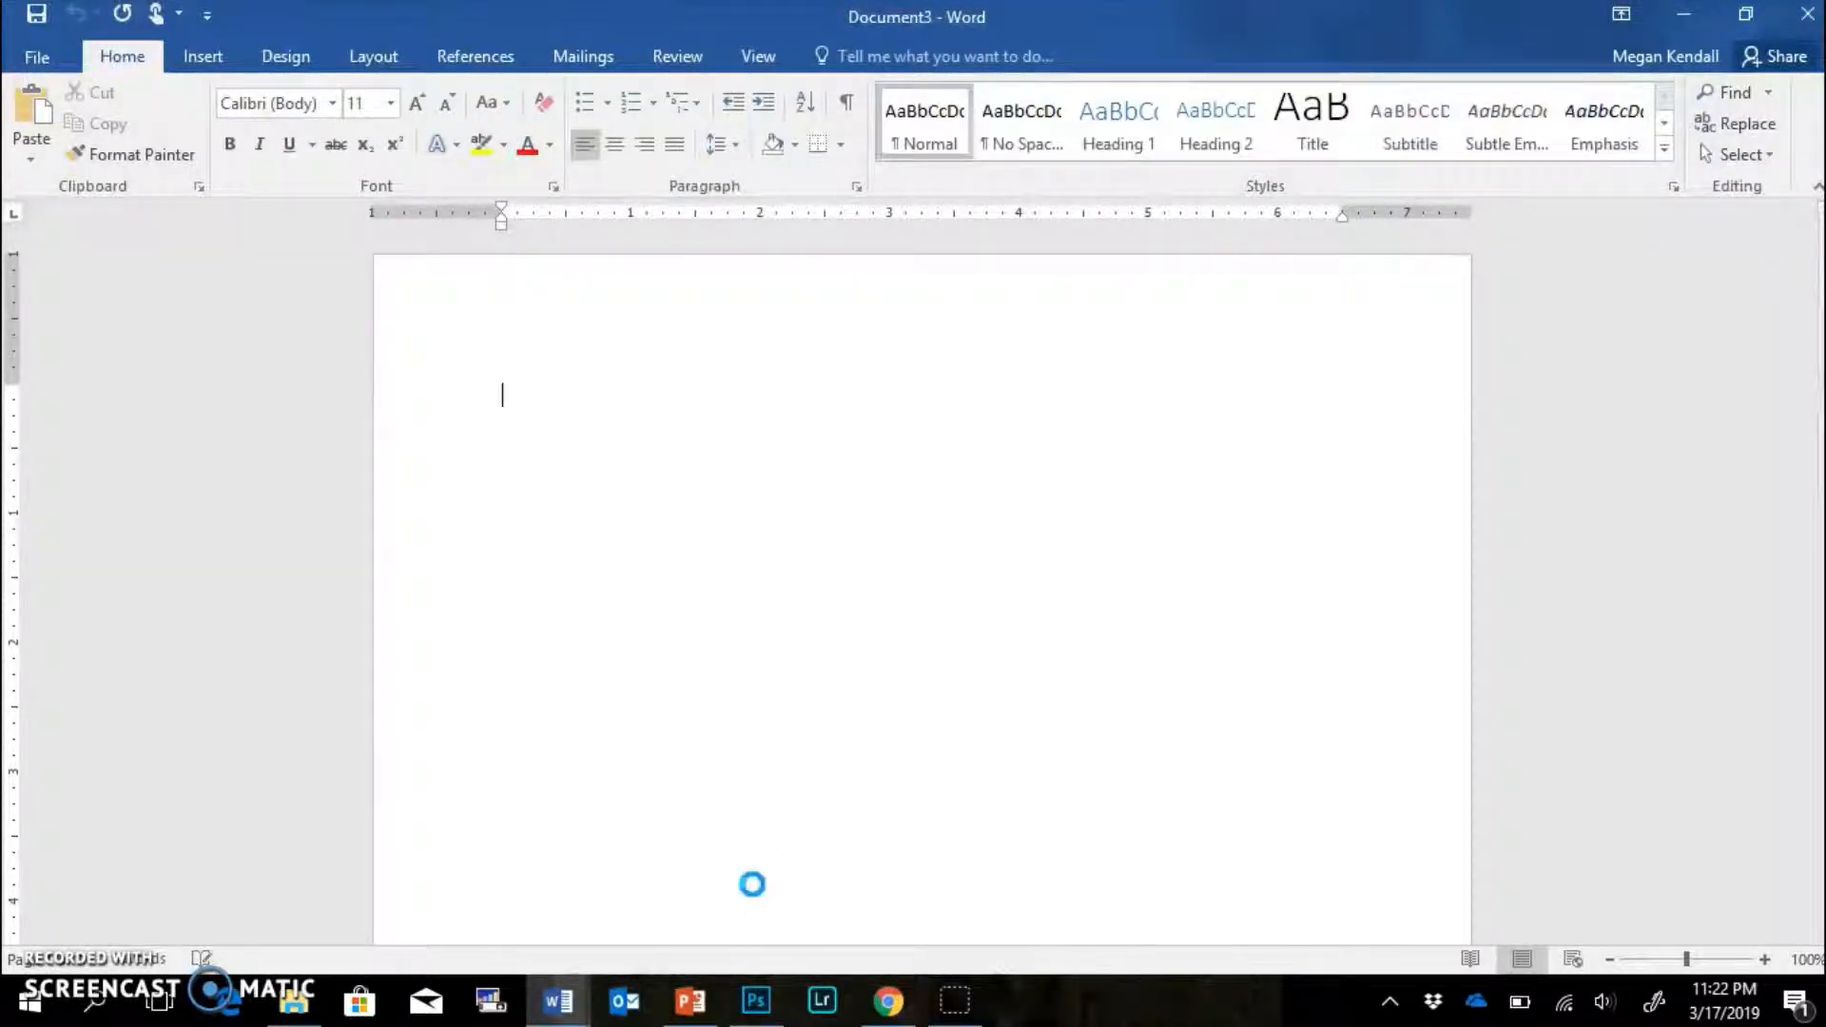
Paste the lighthouse lyrics and delete the duplicate peace lines in the first two verses.
key(ctrl+v)
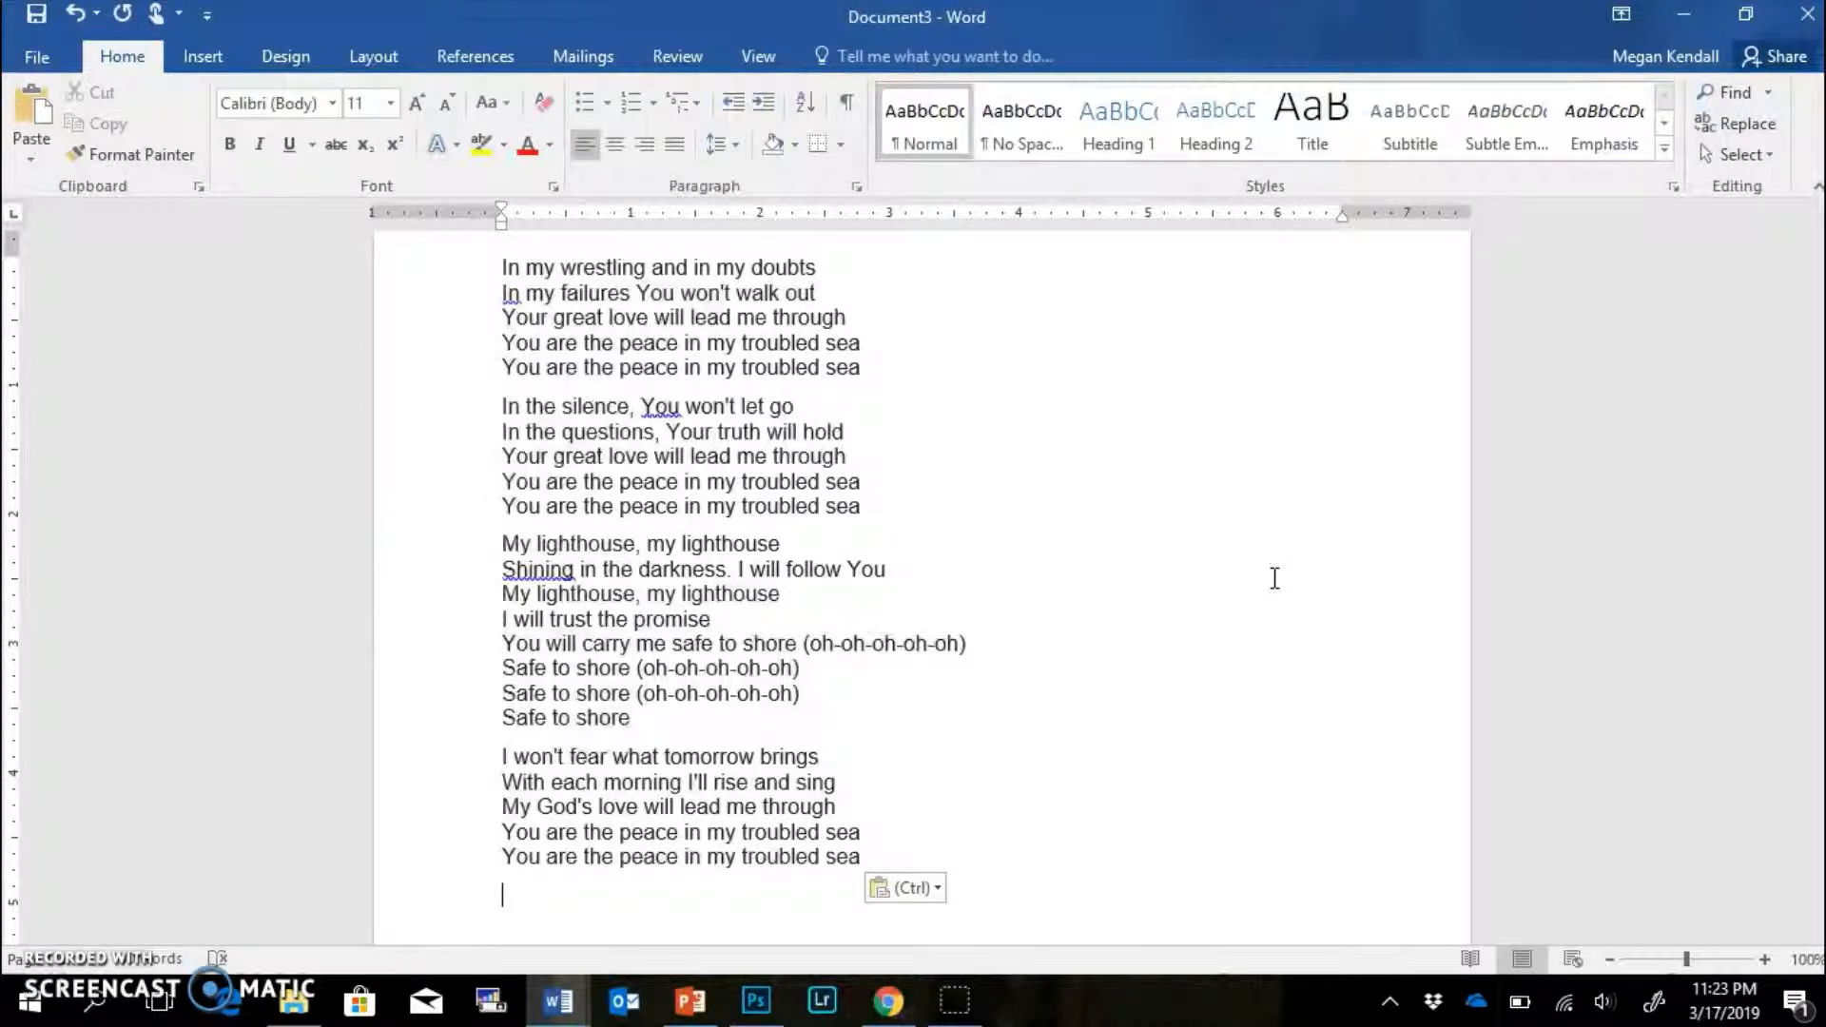
drag(866, 369, 512, 372)
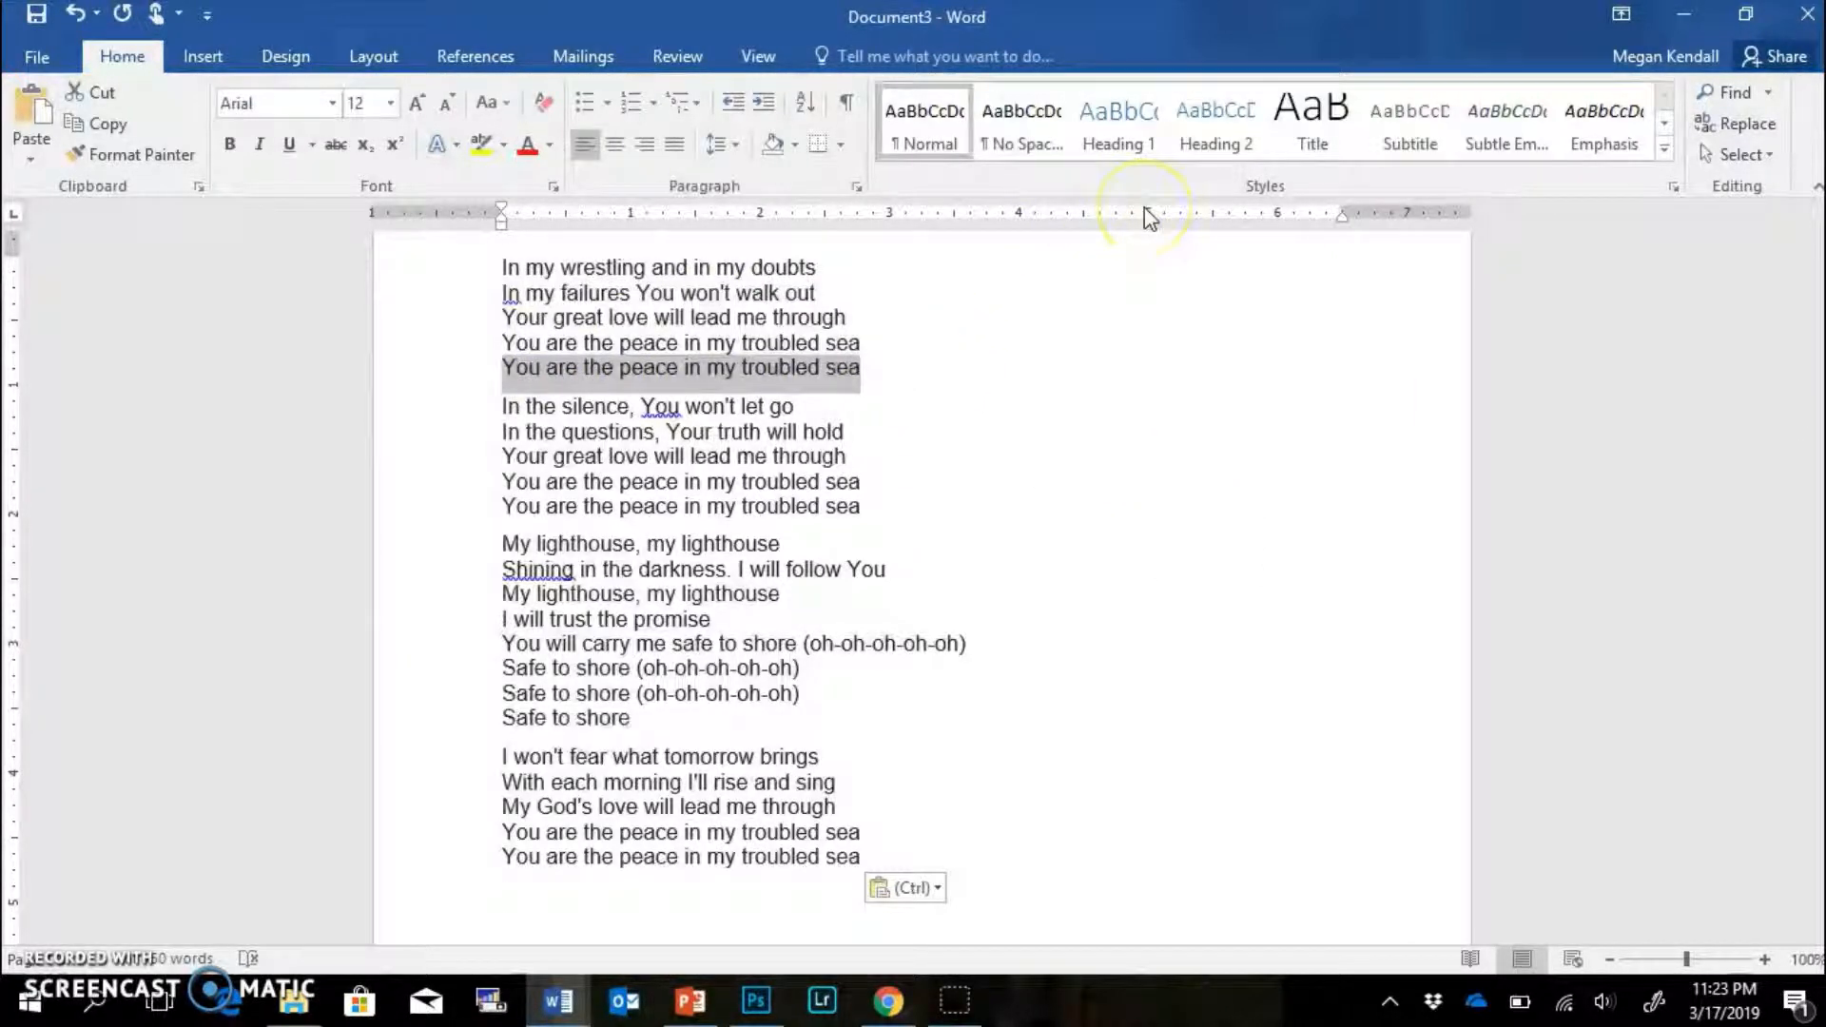
key(BackSpace)
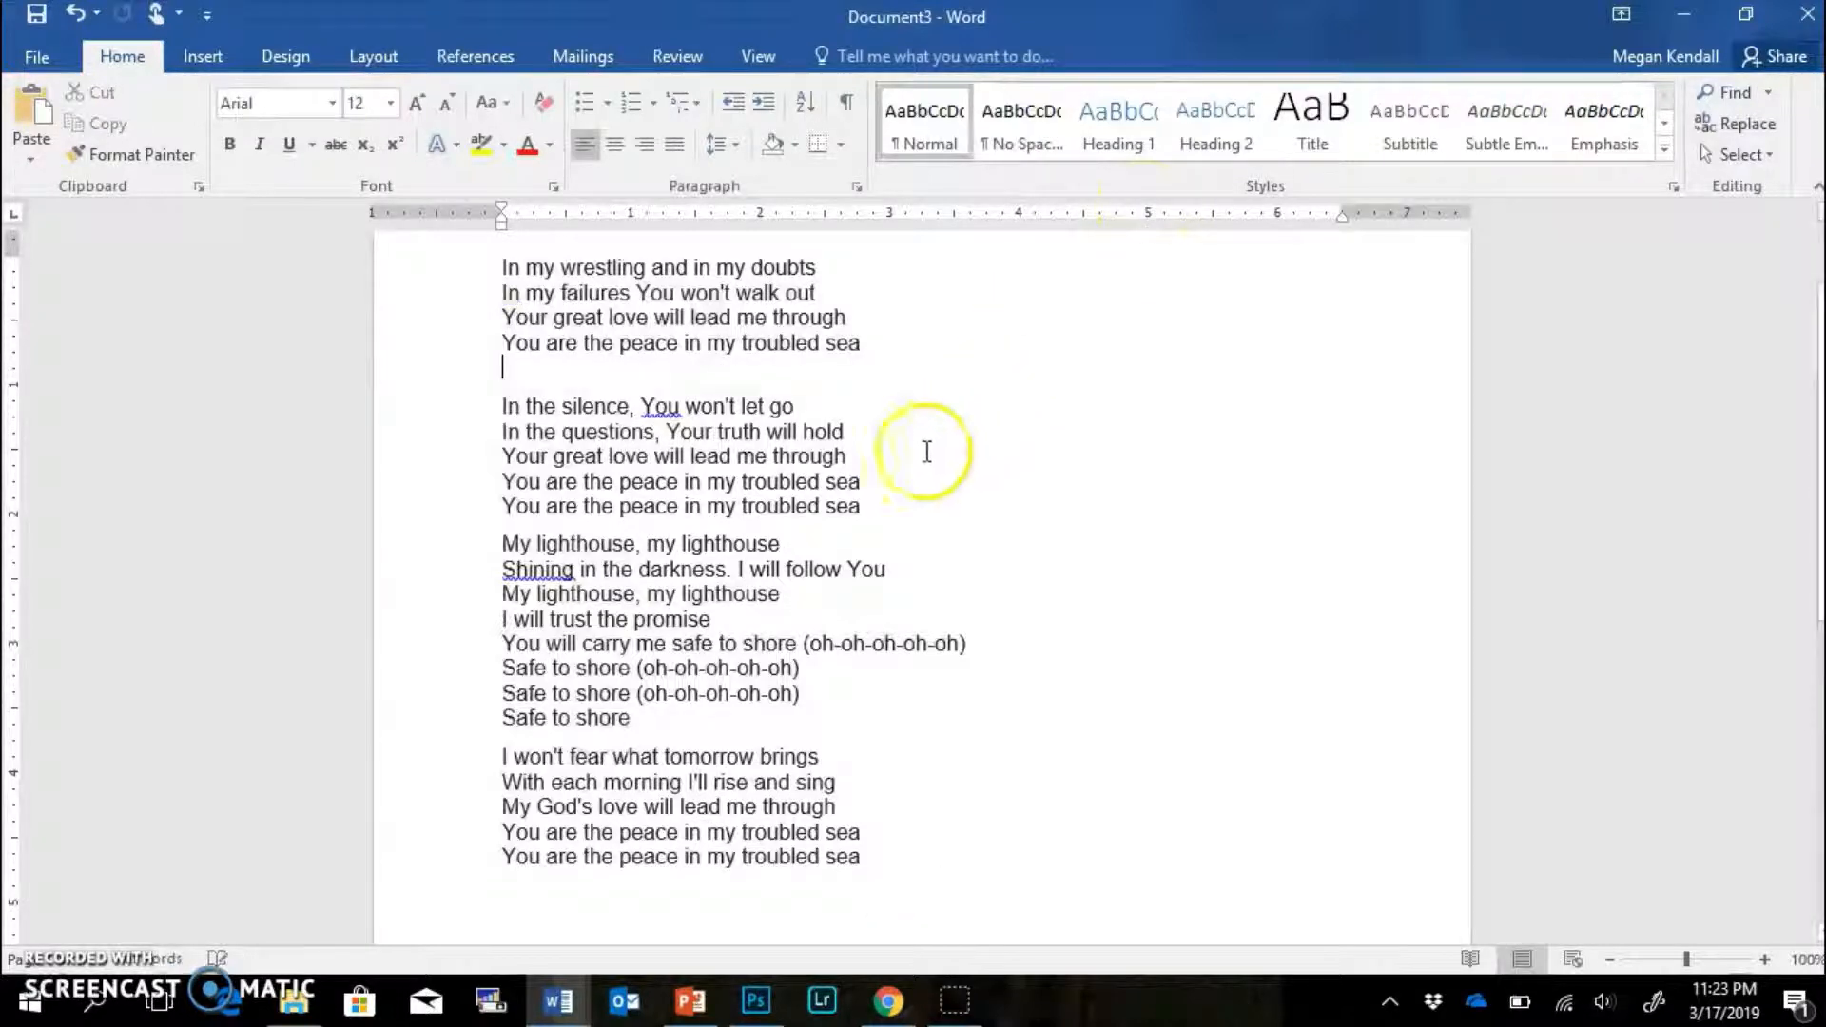
drag(864, 507, 530, 507)
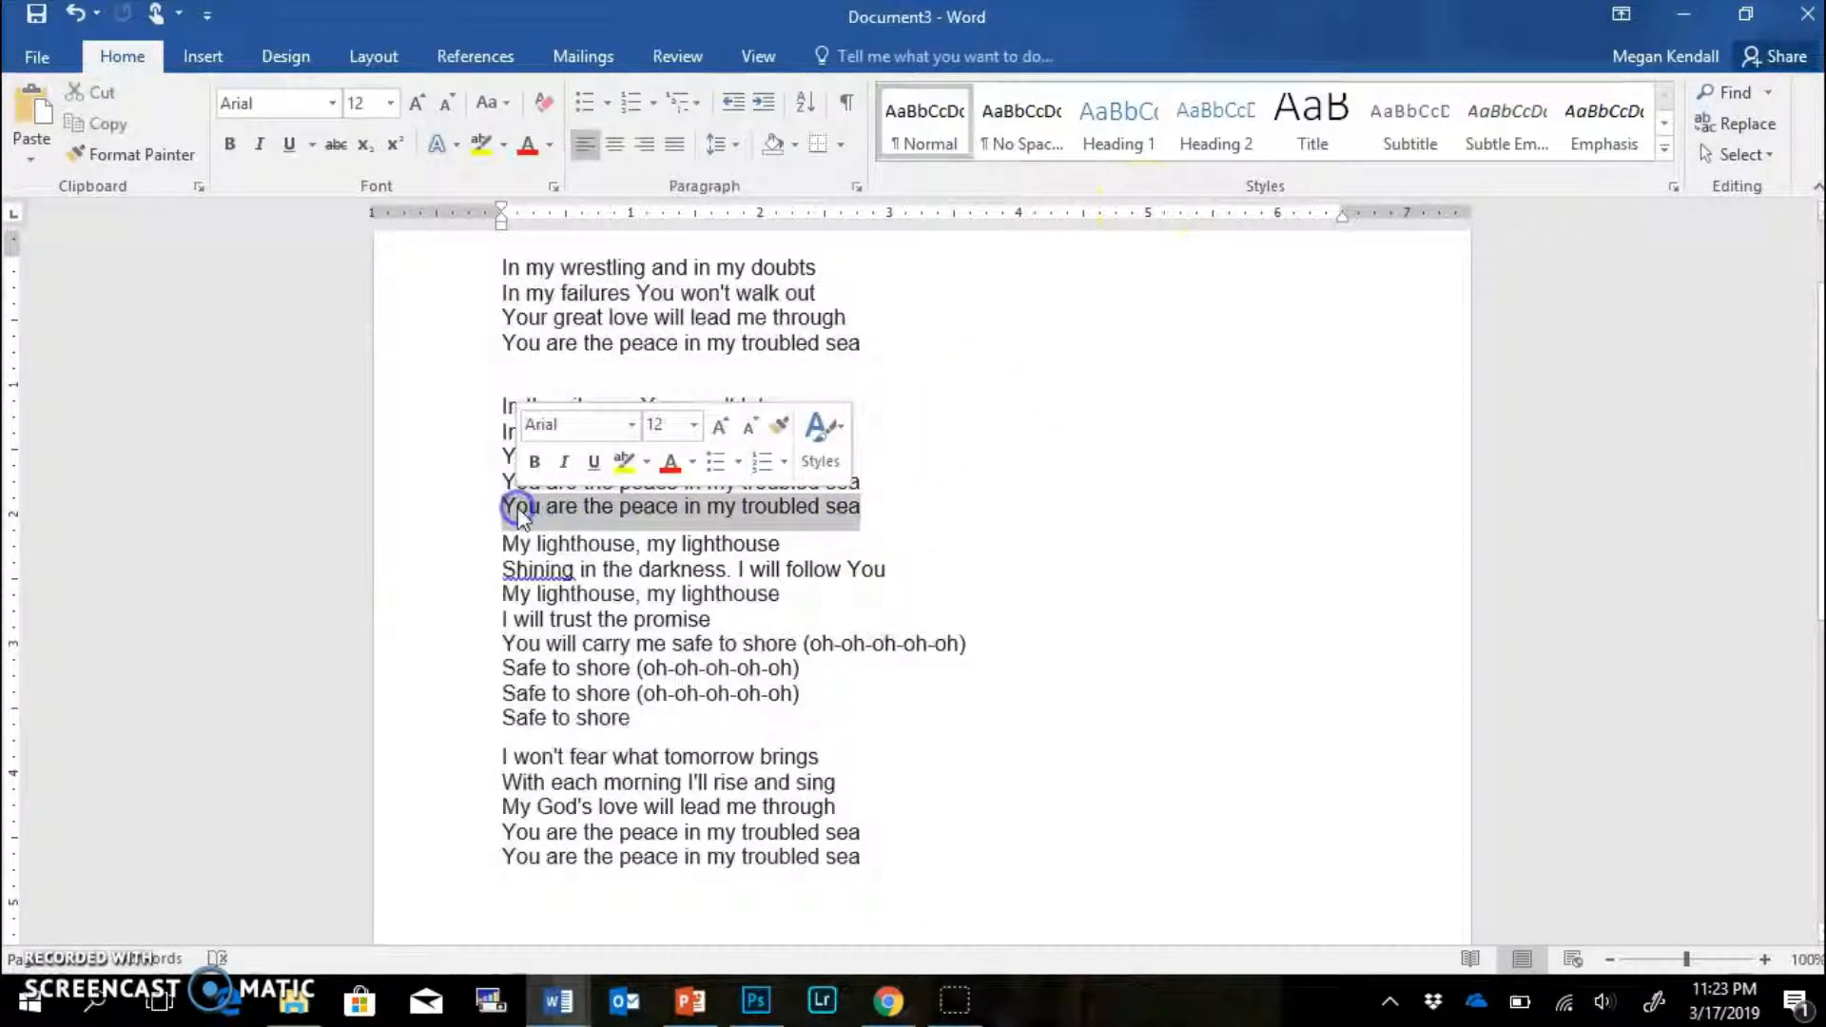
key(BackSpace)
Delete the oh-oh-oh refrains, extra 'Safe to shore' lines and the repeated final peace line.
drag(766, 730, 806, 633)
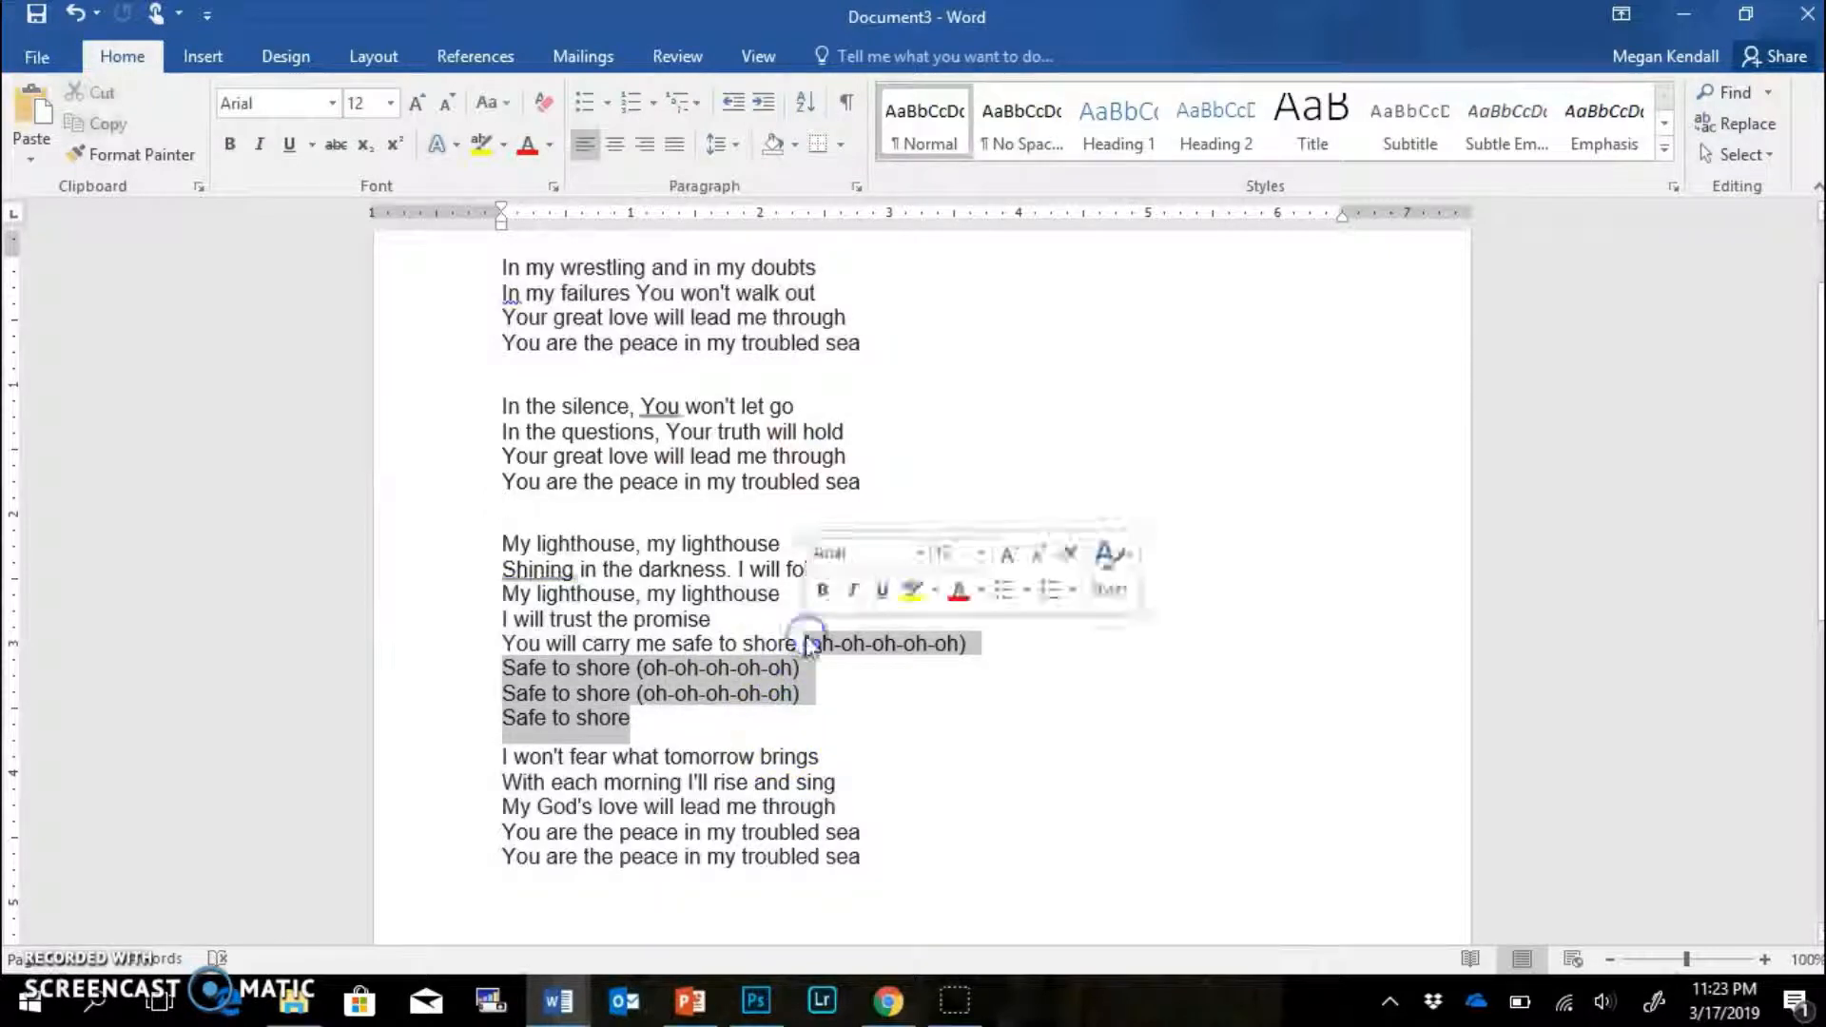
key(BackSpace)
drag(864, 783, 512, 789)
key(BackSpace)
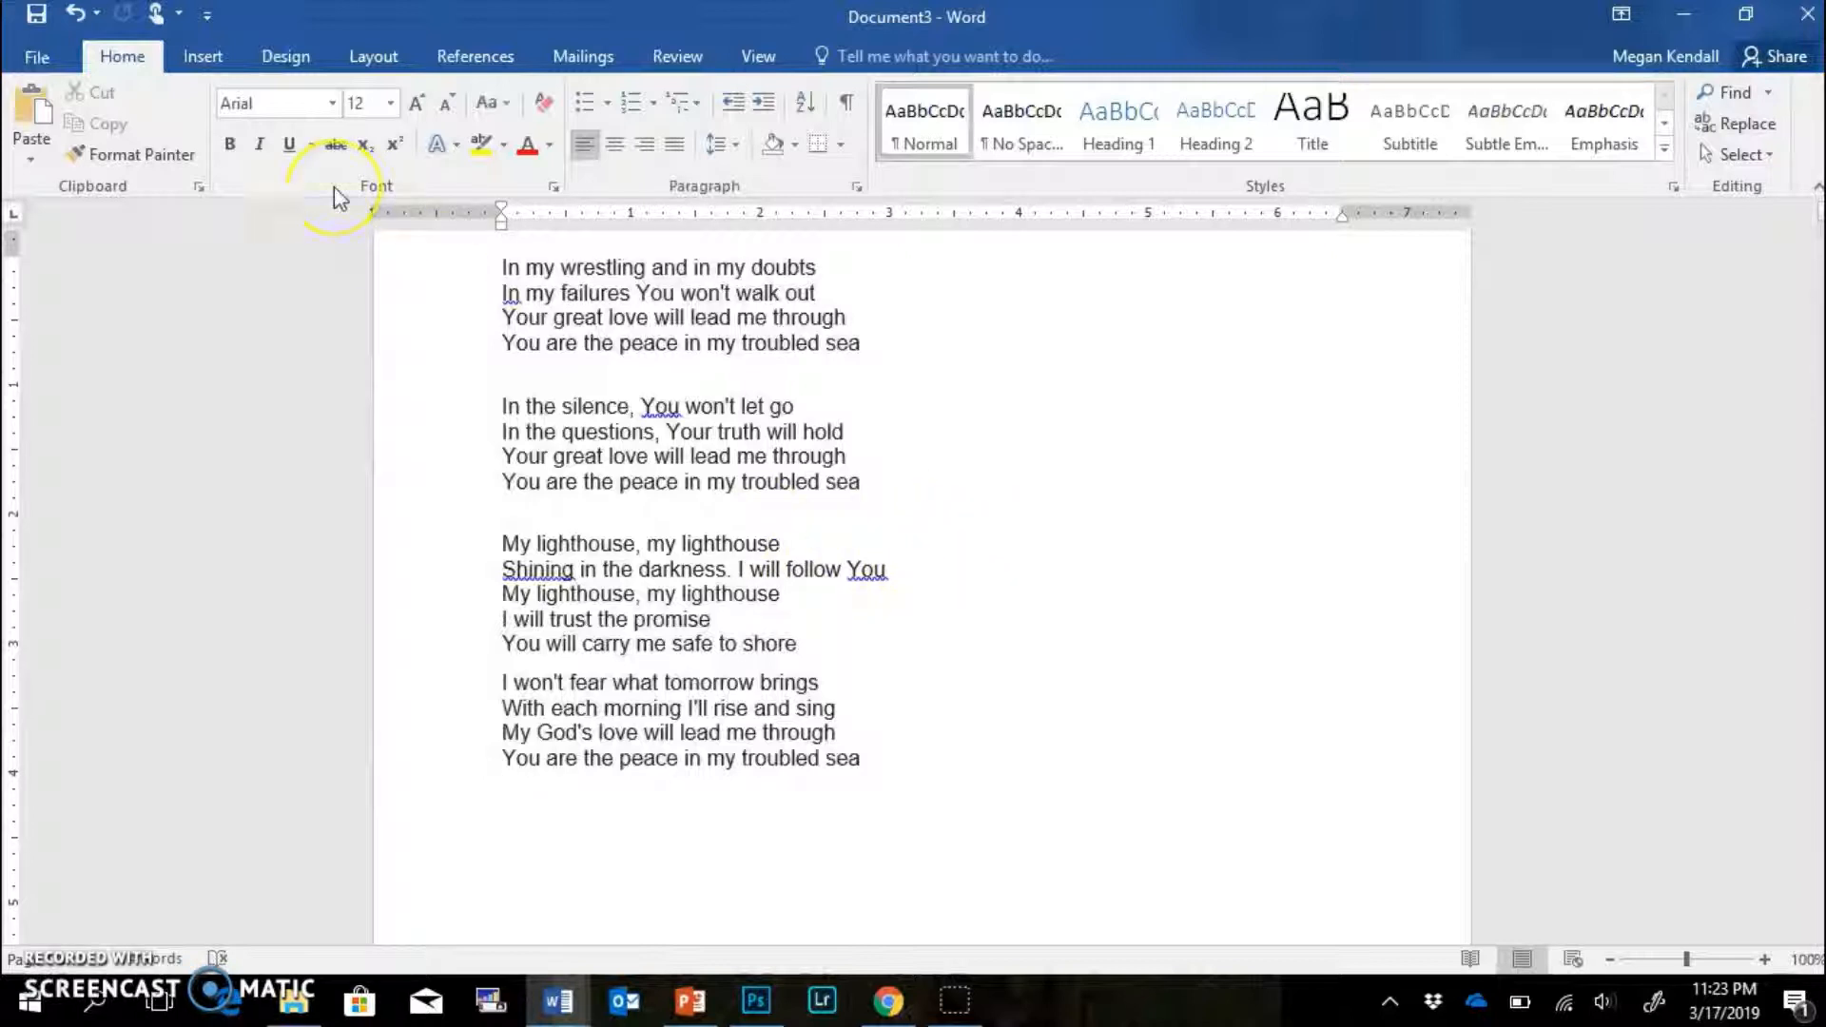
click(37, 56)
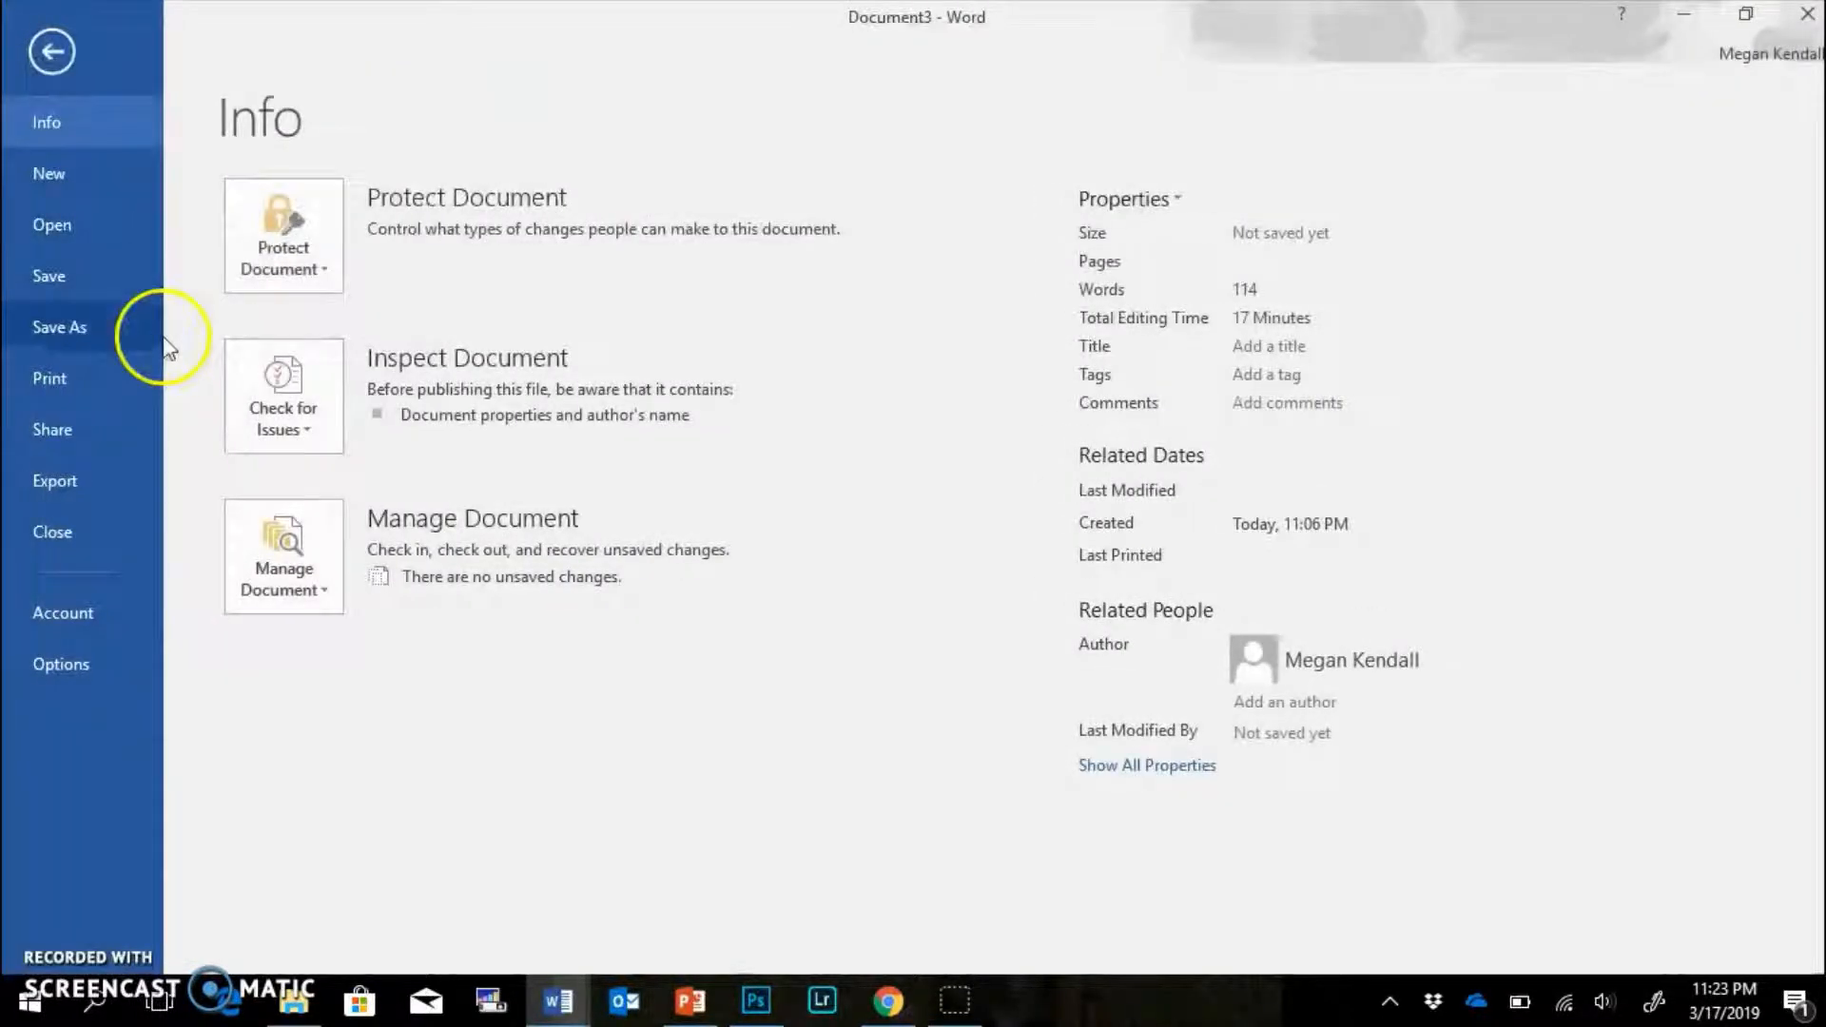
click(98, 343)
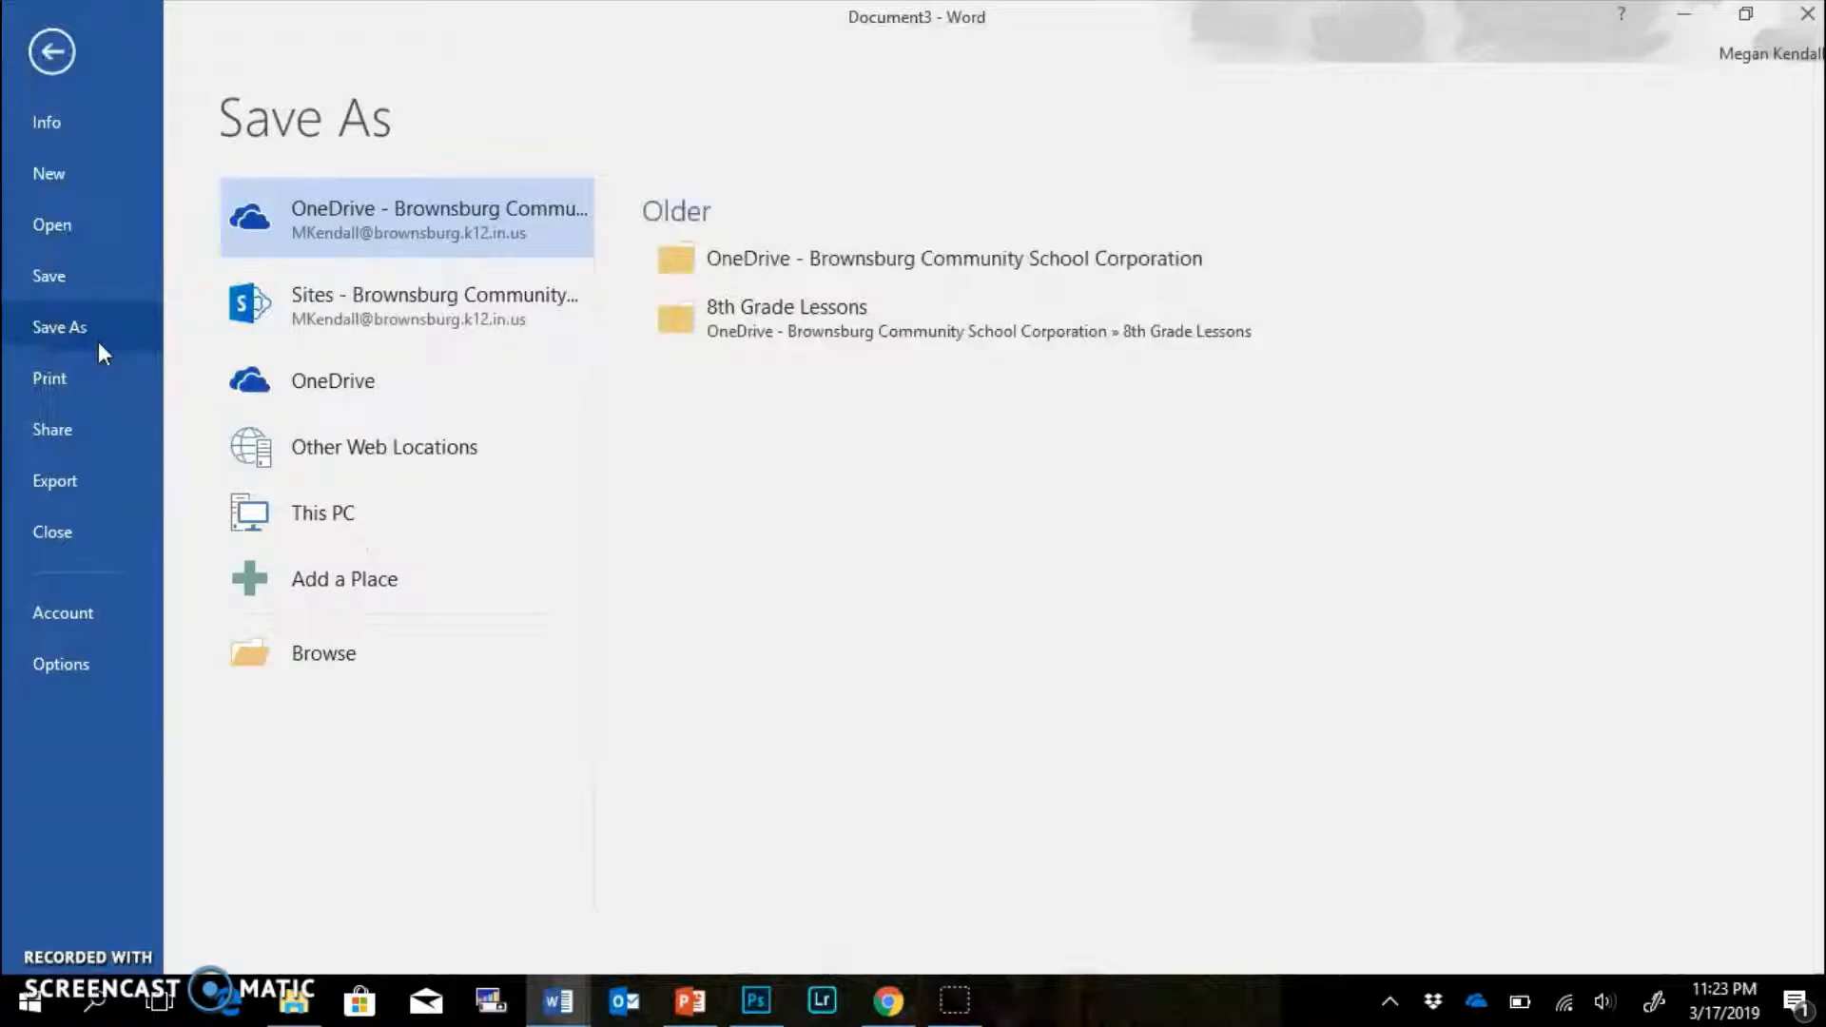
click(49, 56)
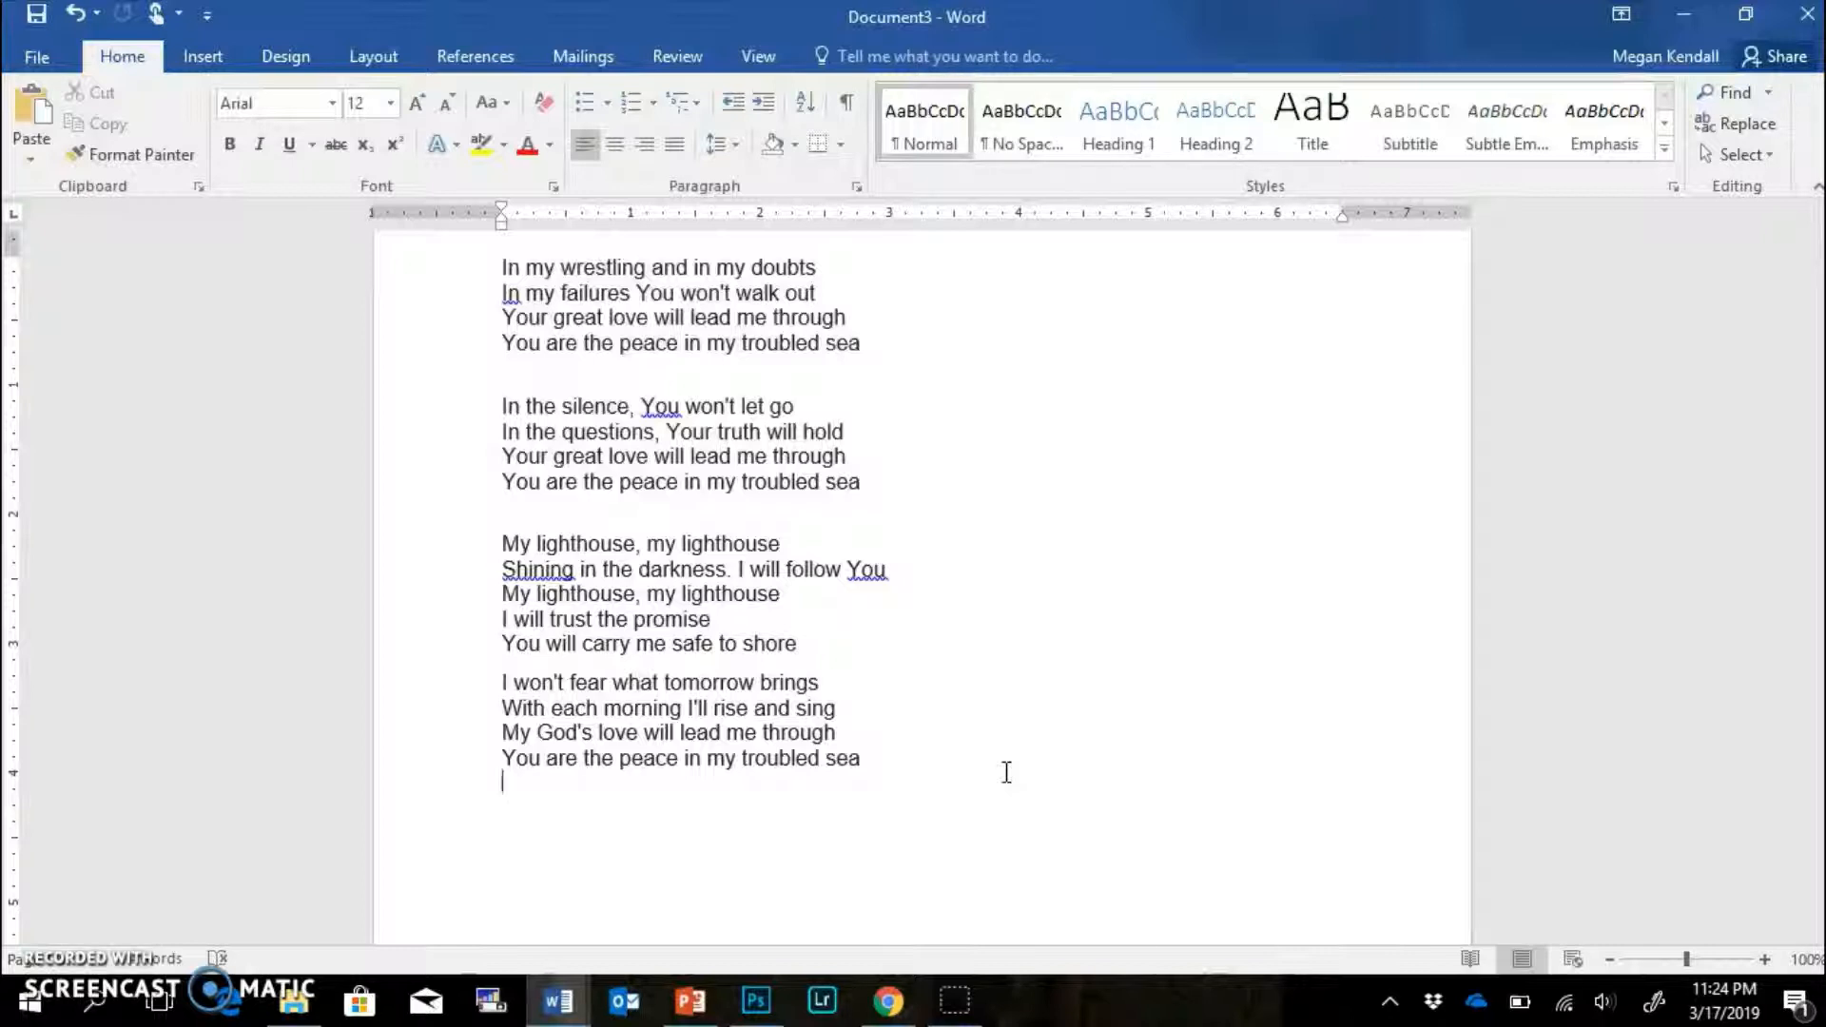
Open the Peggy's Cove lighthouse preview in the famous lighthouse image results.
click(887, 1001)
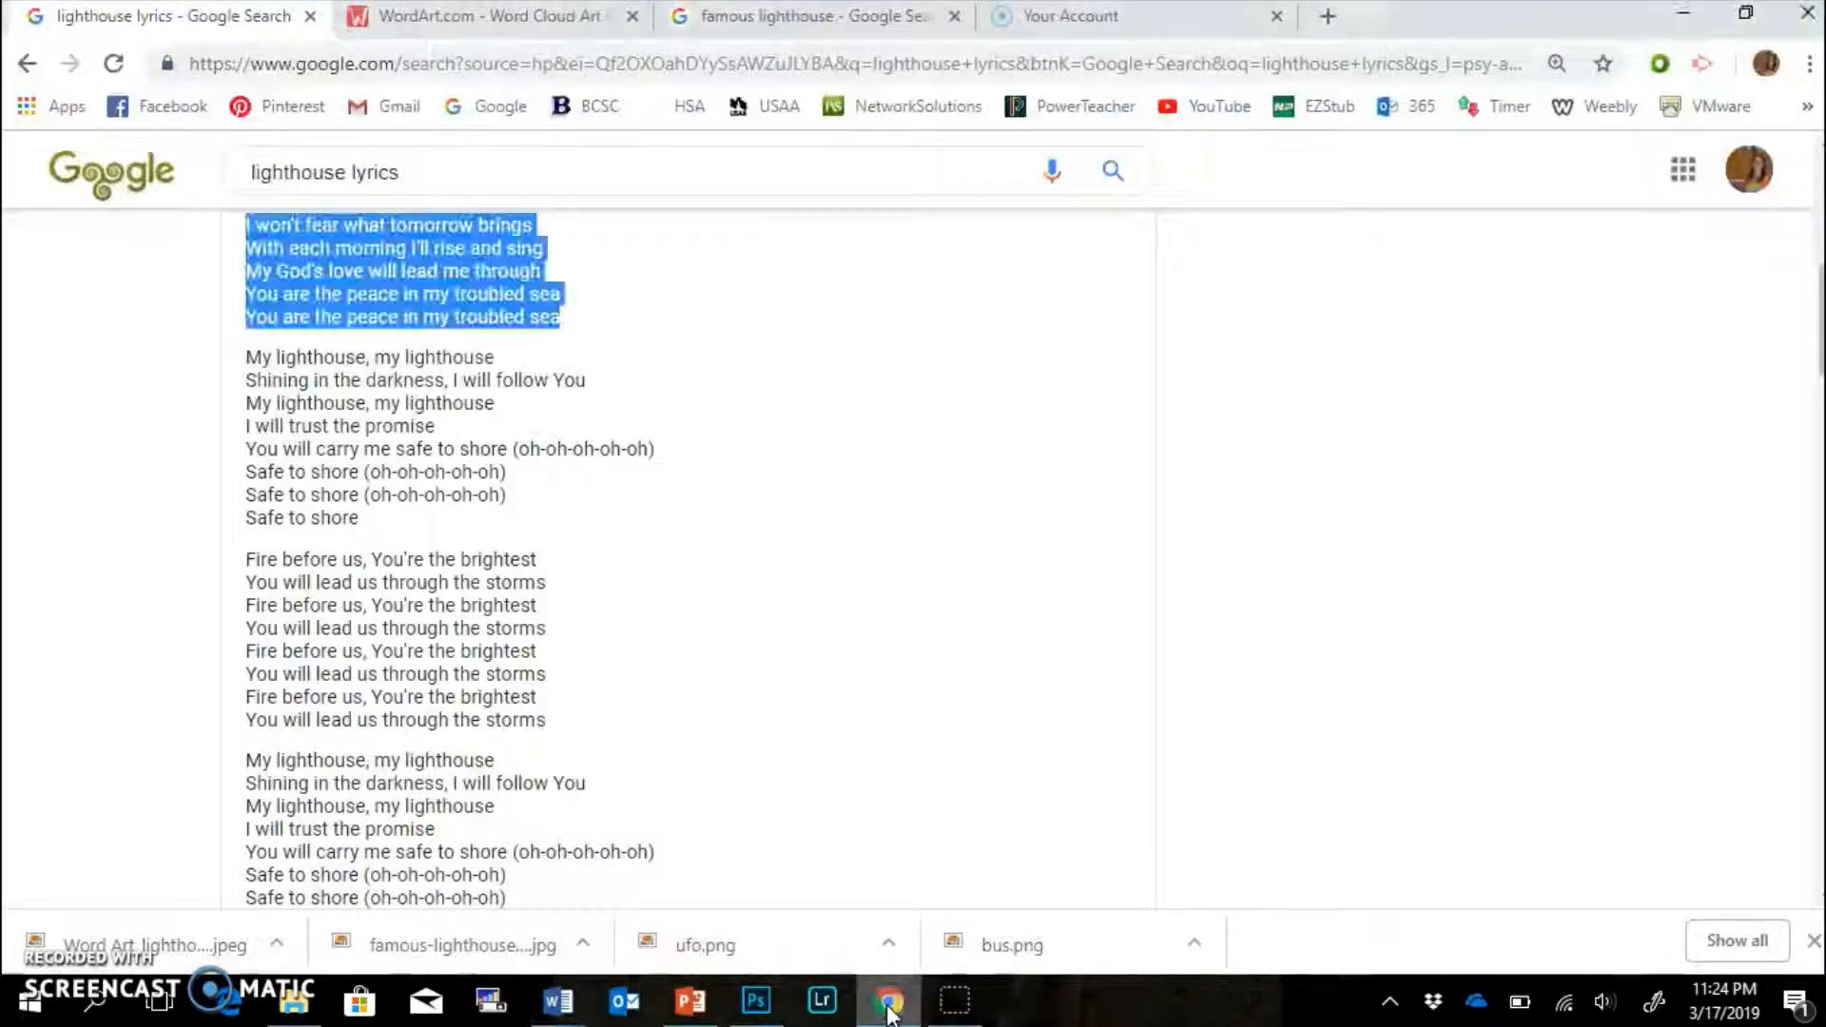
click(757, 14)
click(1648, 326)
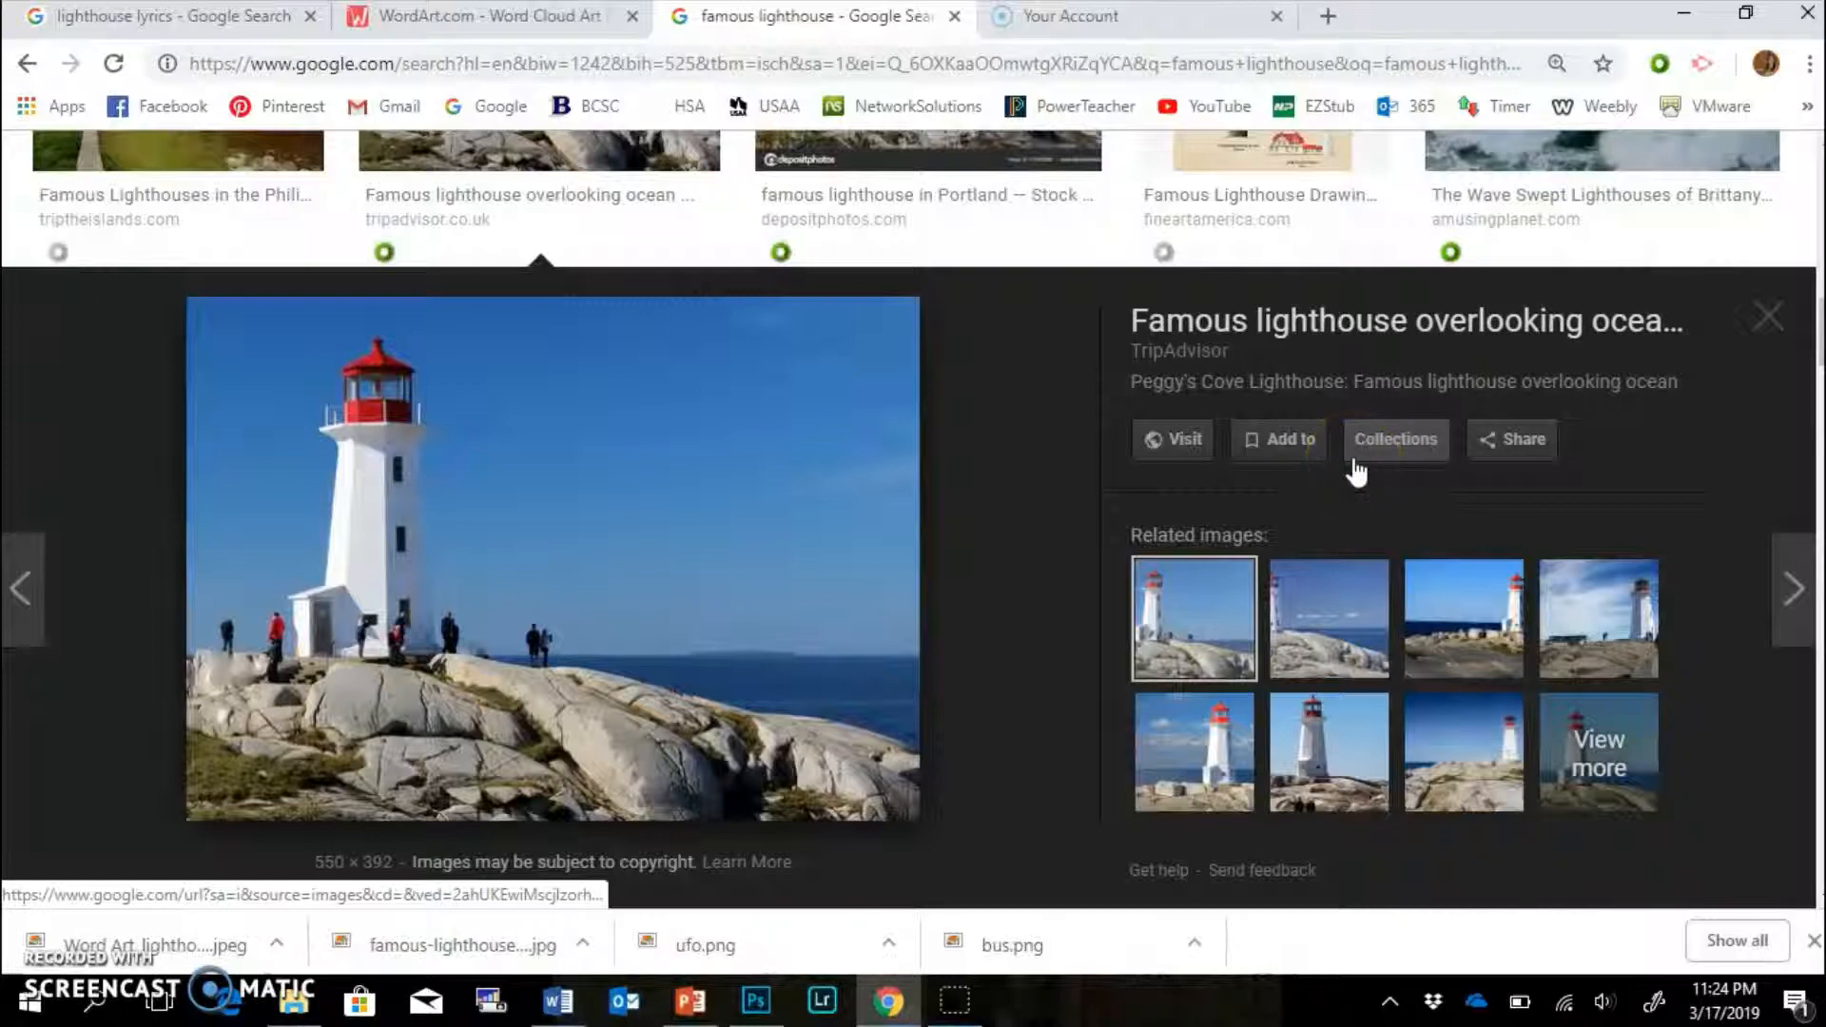
mouse_move(1822, 343)
mouse_down()
mouse_move(1823, 217)
mouse_move(1822, 368)
mouse_move(1823, 328)
mouse_up()
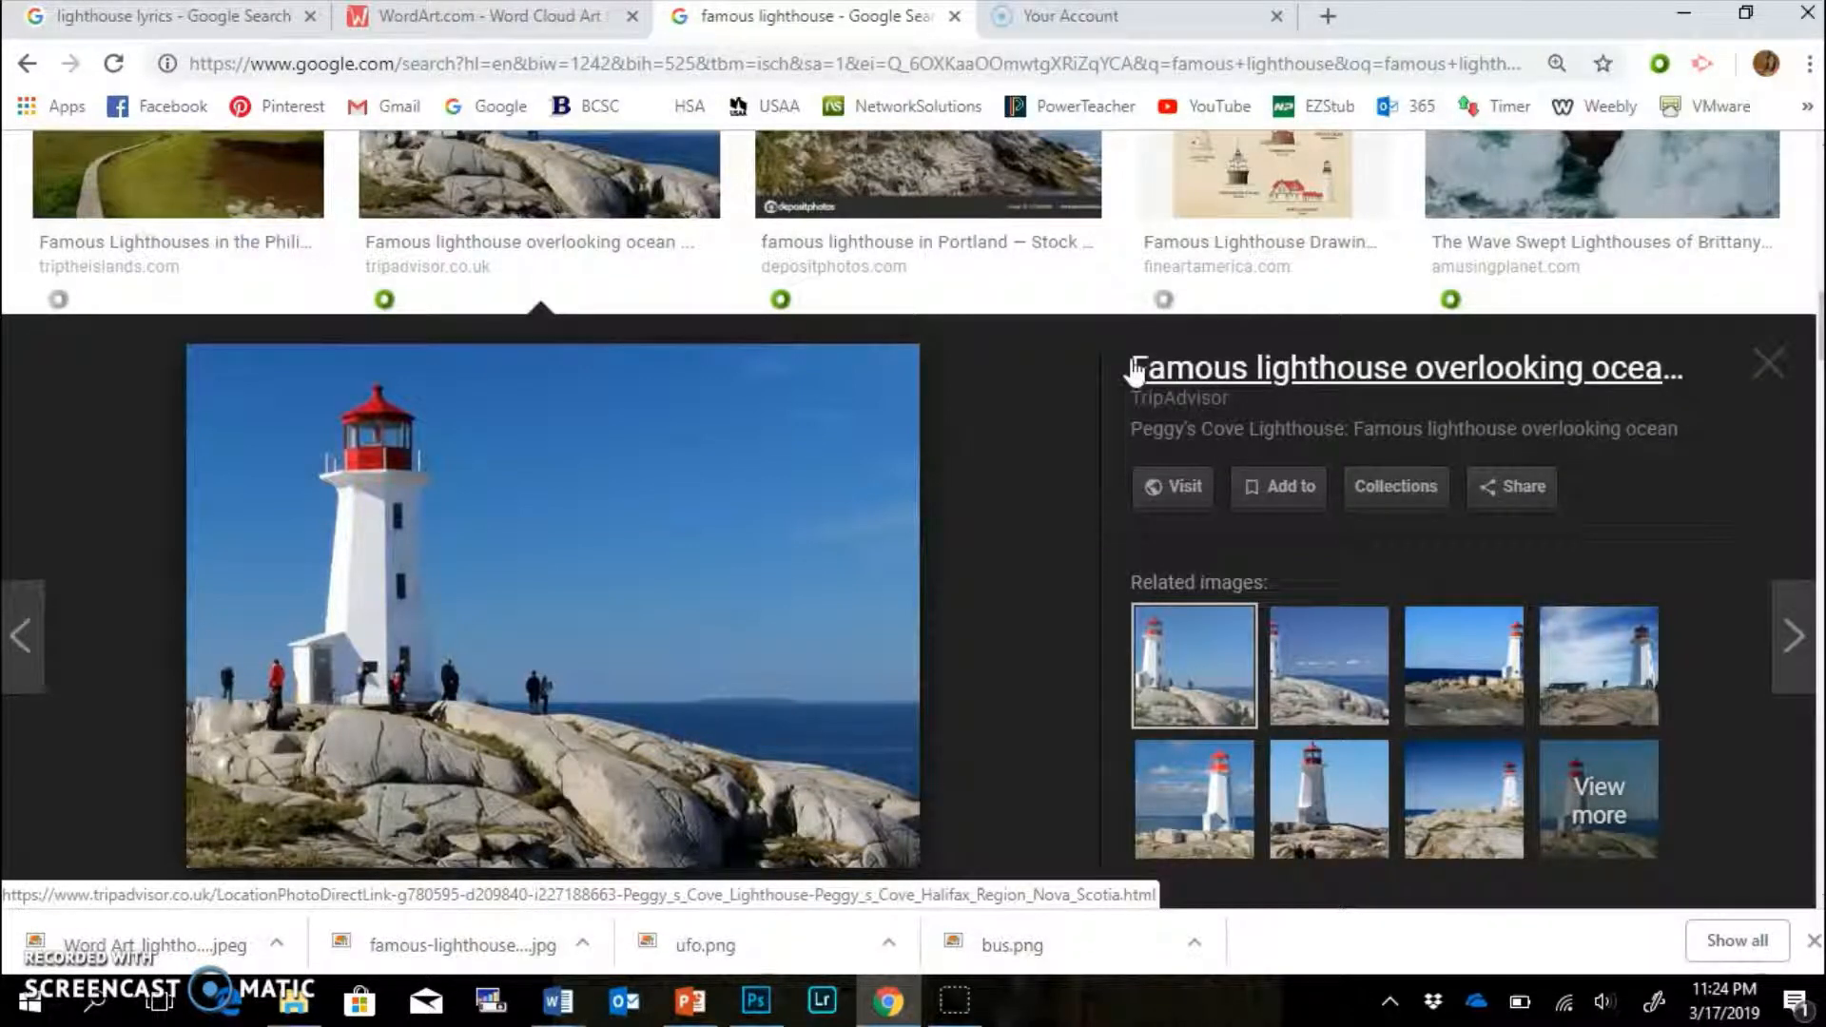
Start saving the photo to the word art folder, then cancel since it already exists.
right_click(547, 527)
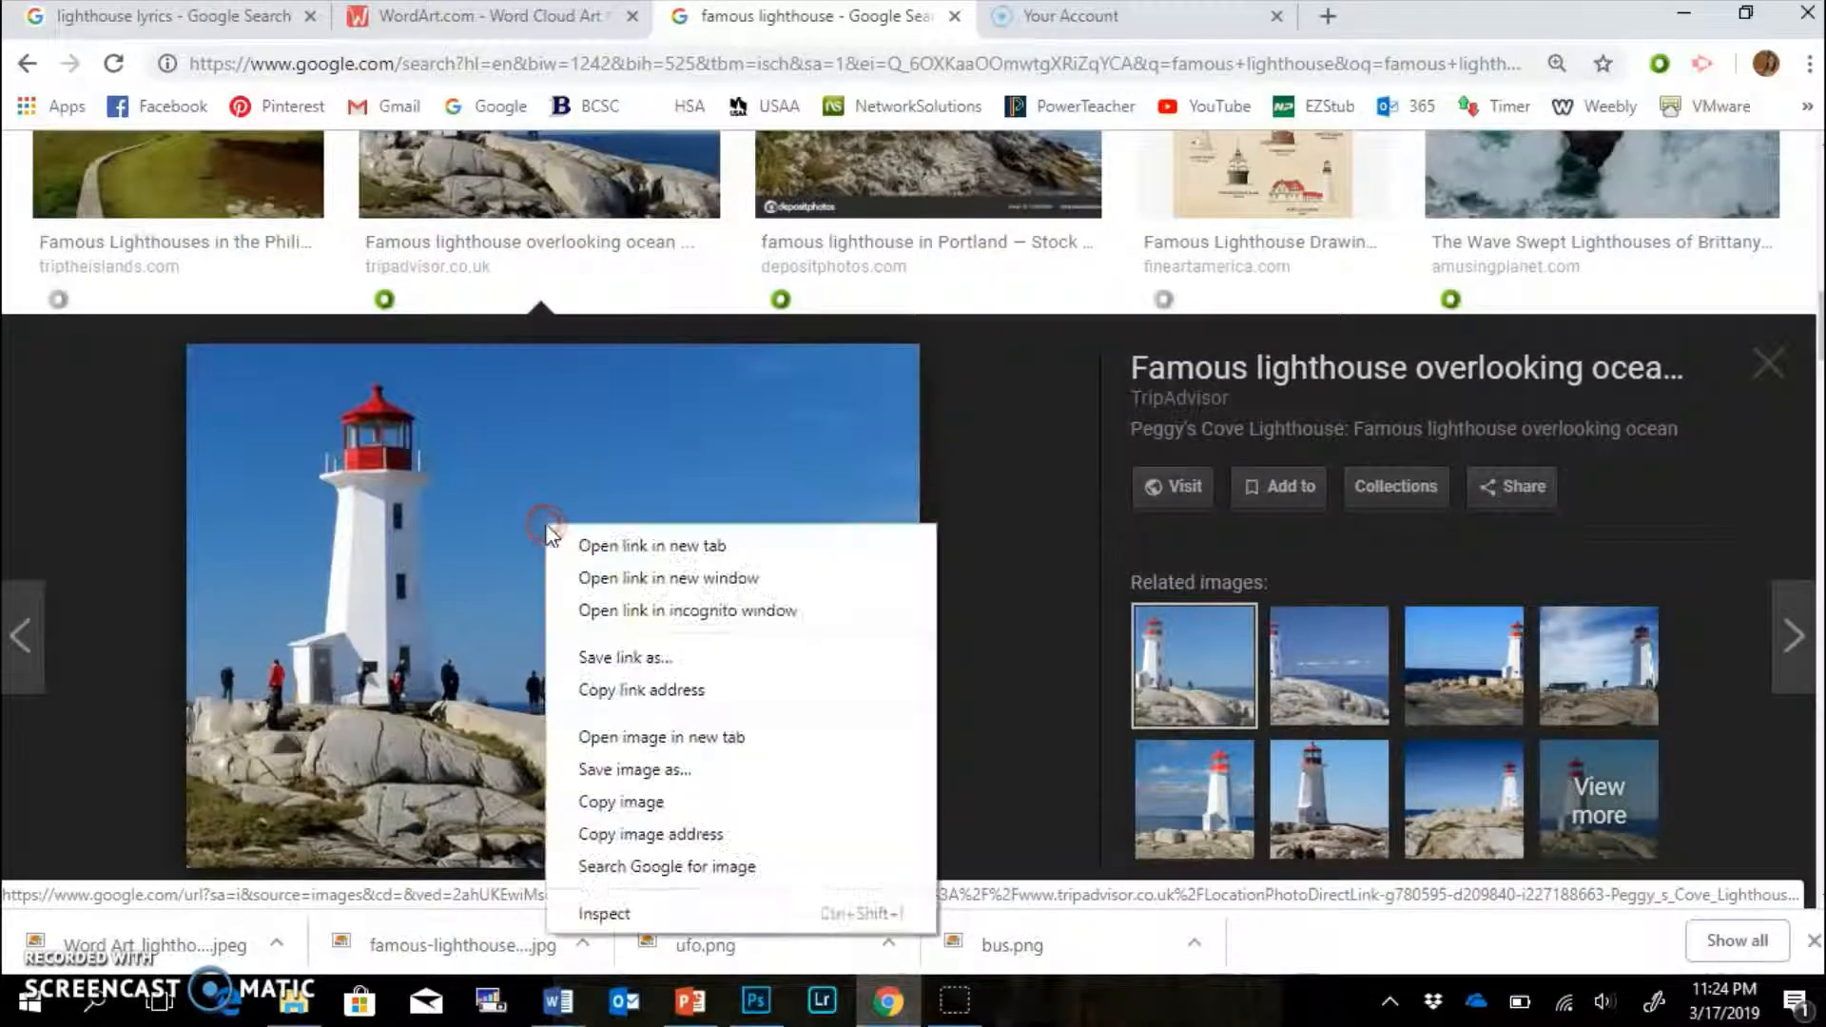
click(671, 770)
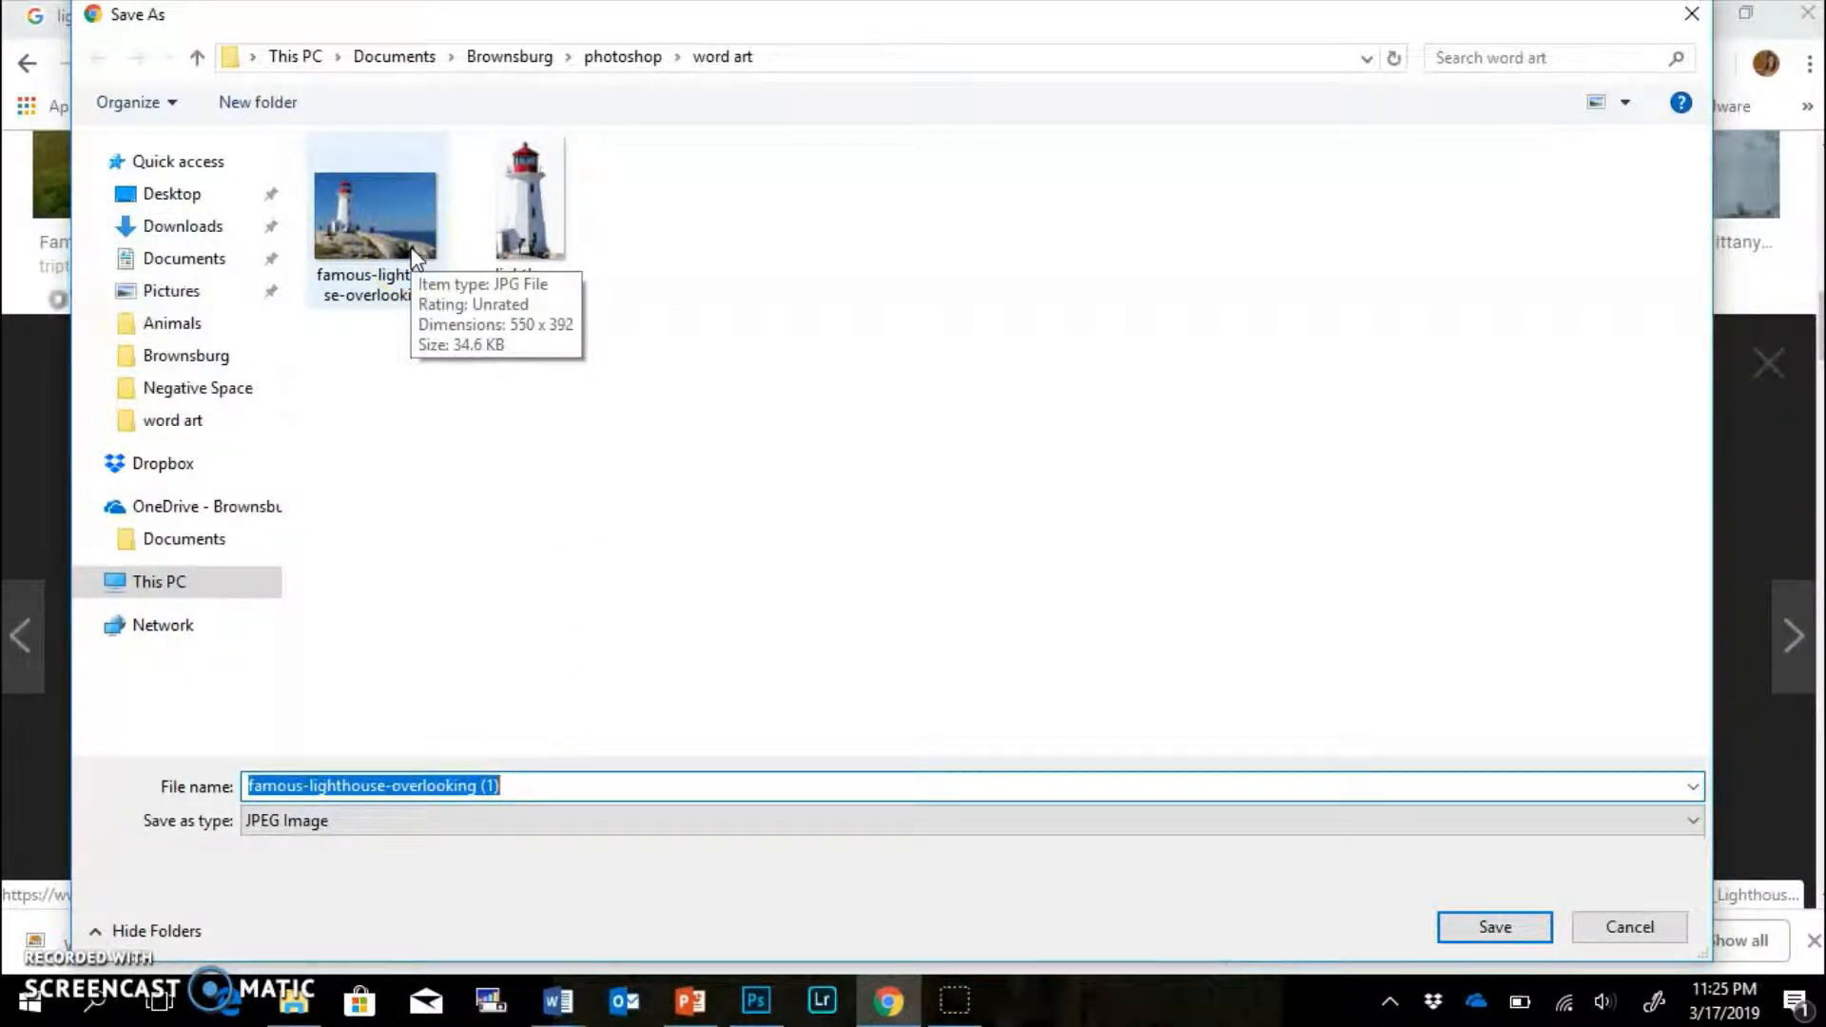
click(1514, 942)
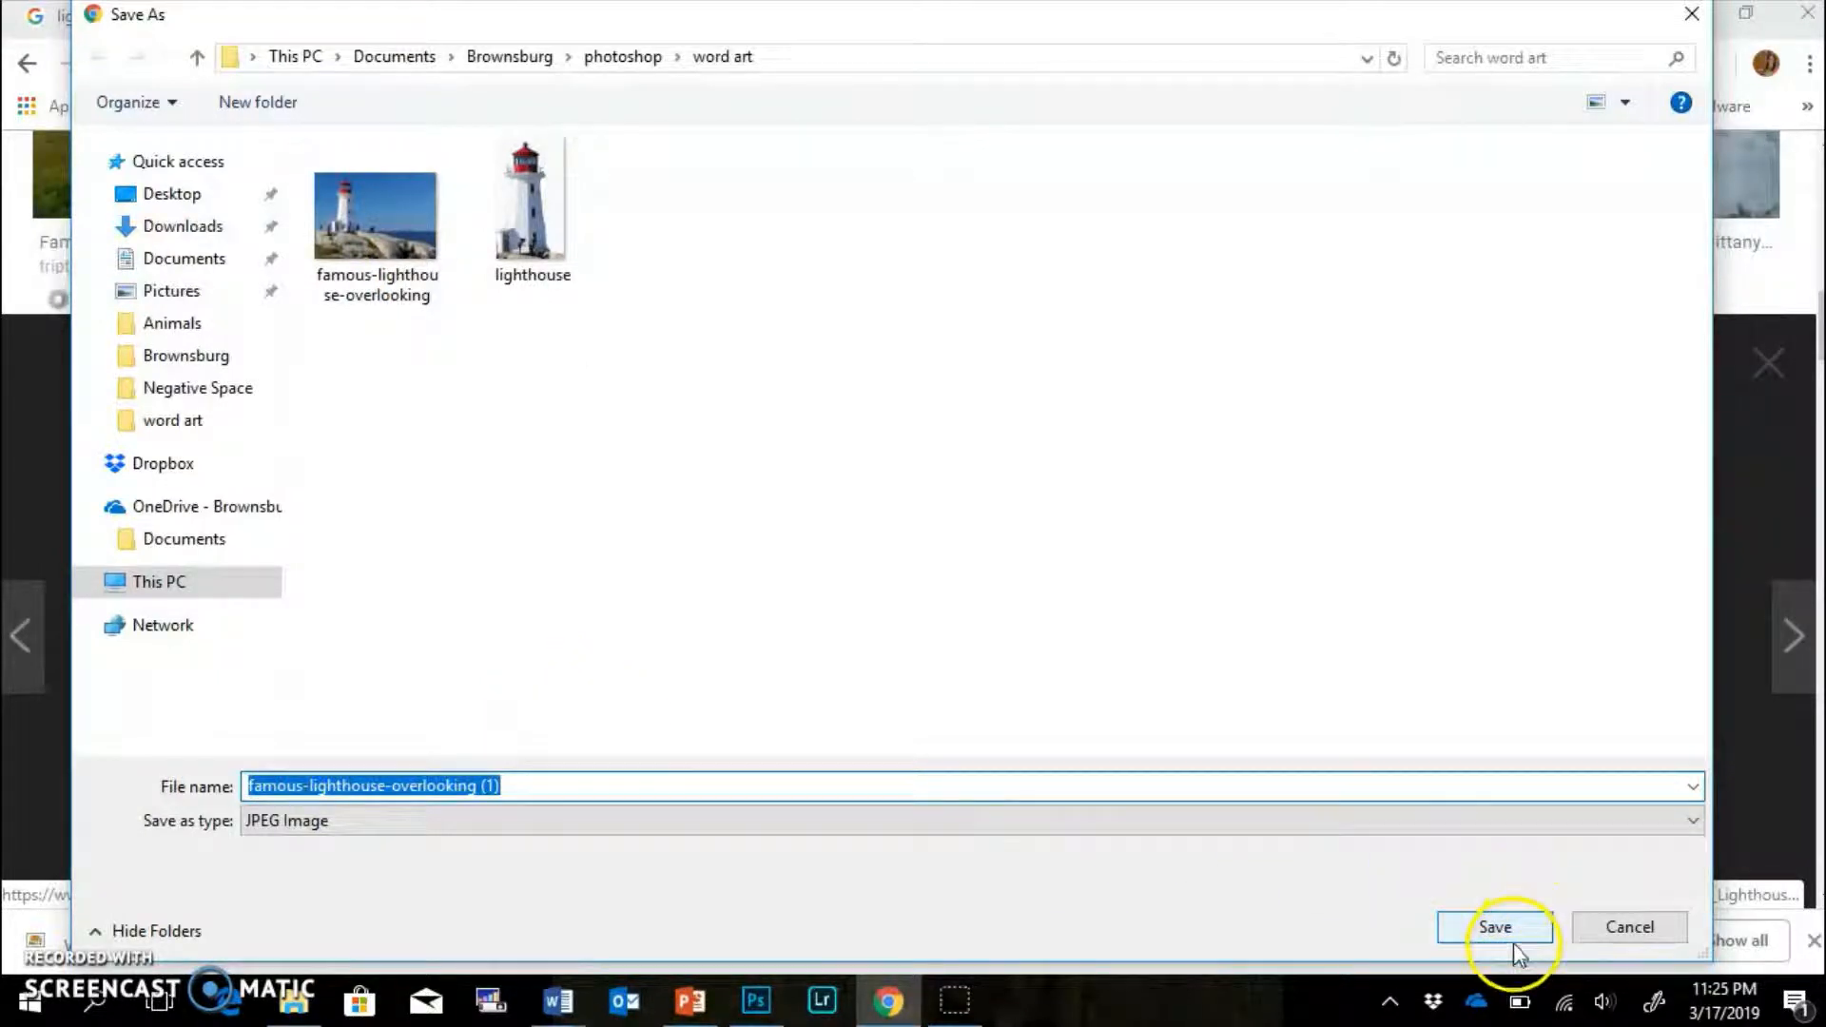
click(1629, 927)
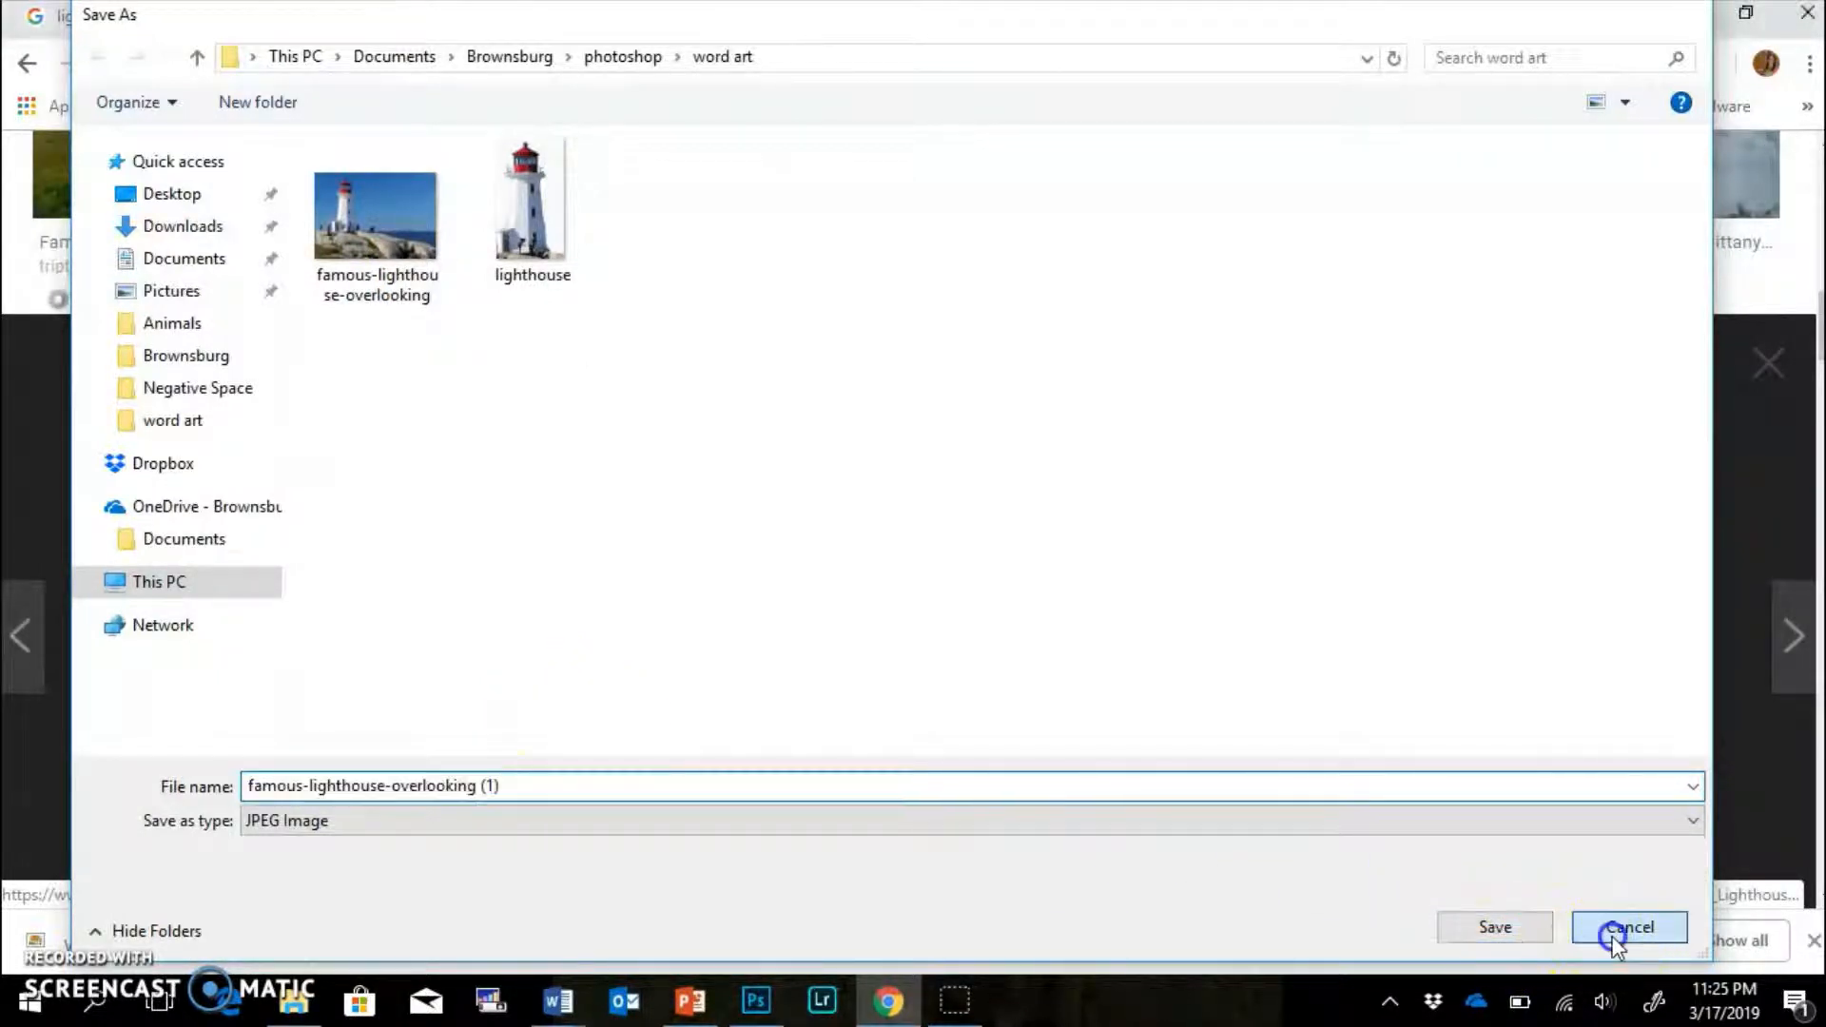
Open the famous-lighthouse-overlooking photo in Photoshop.
click(755, 999)
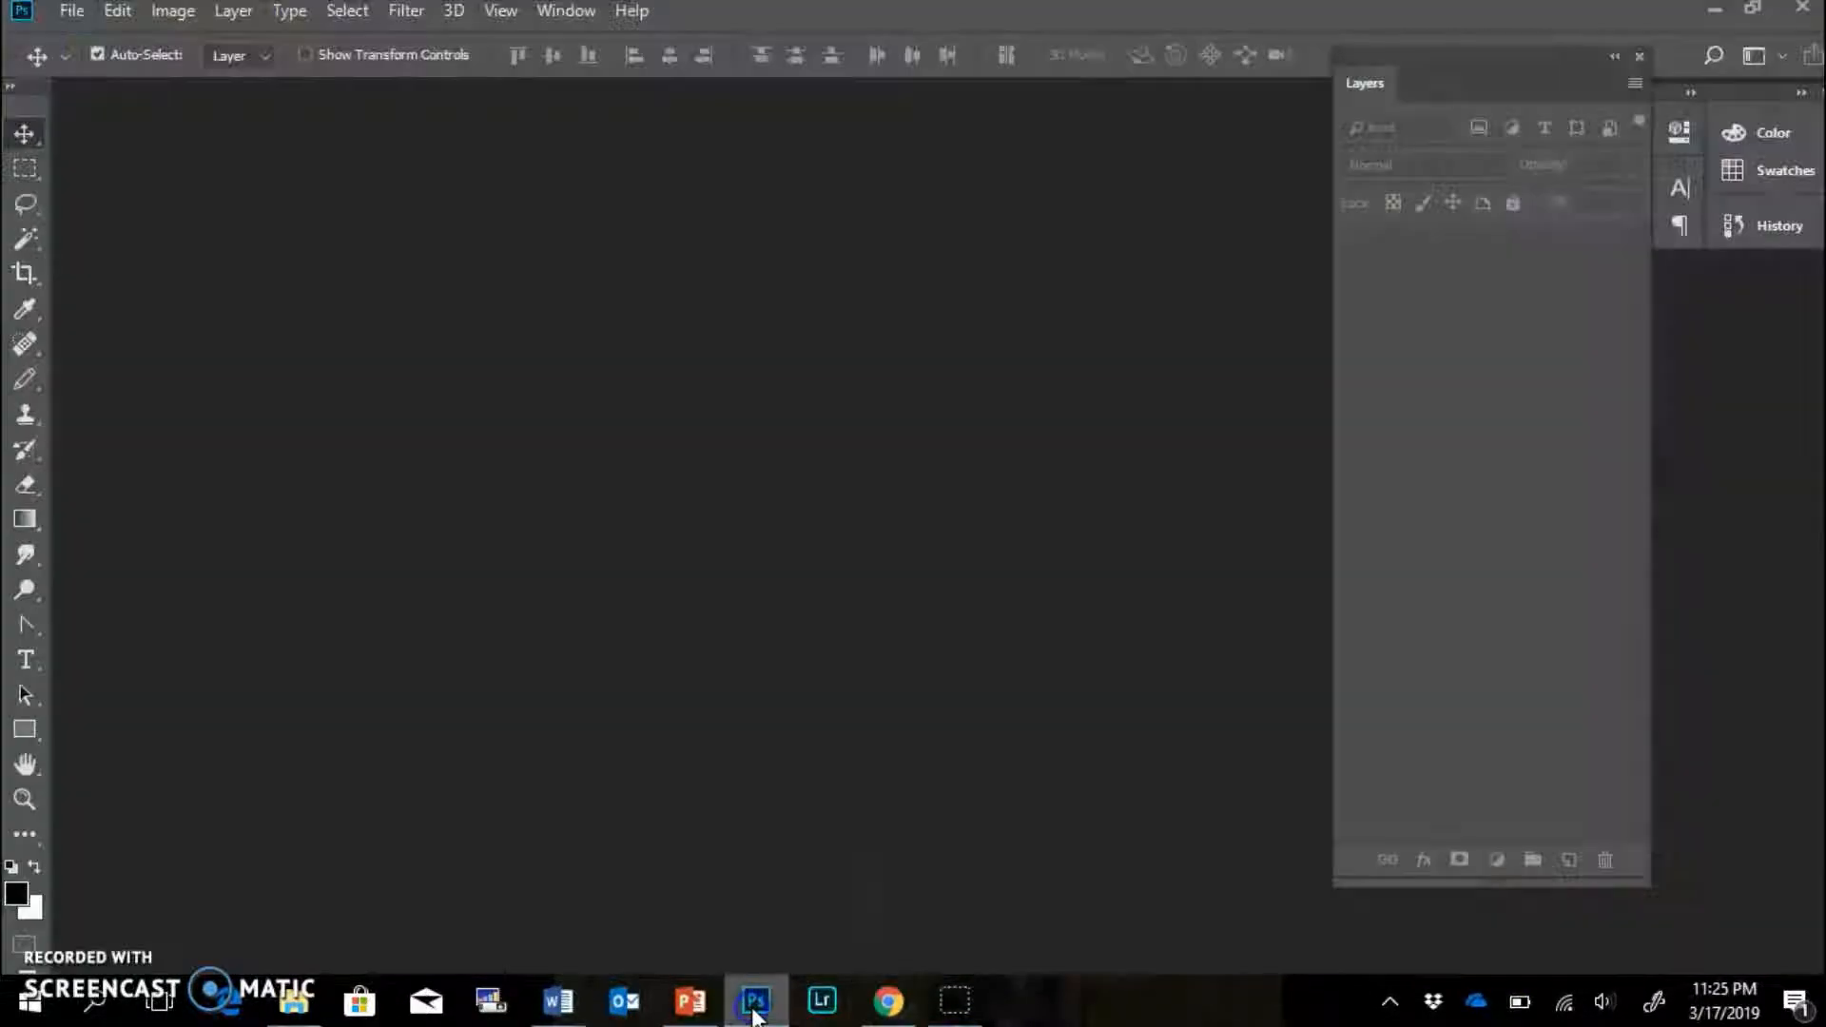
key(ctrl+o)
click(459, 217)
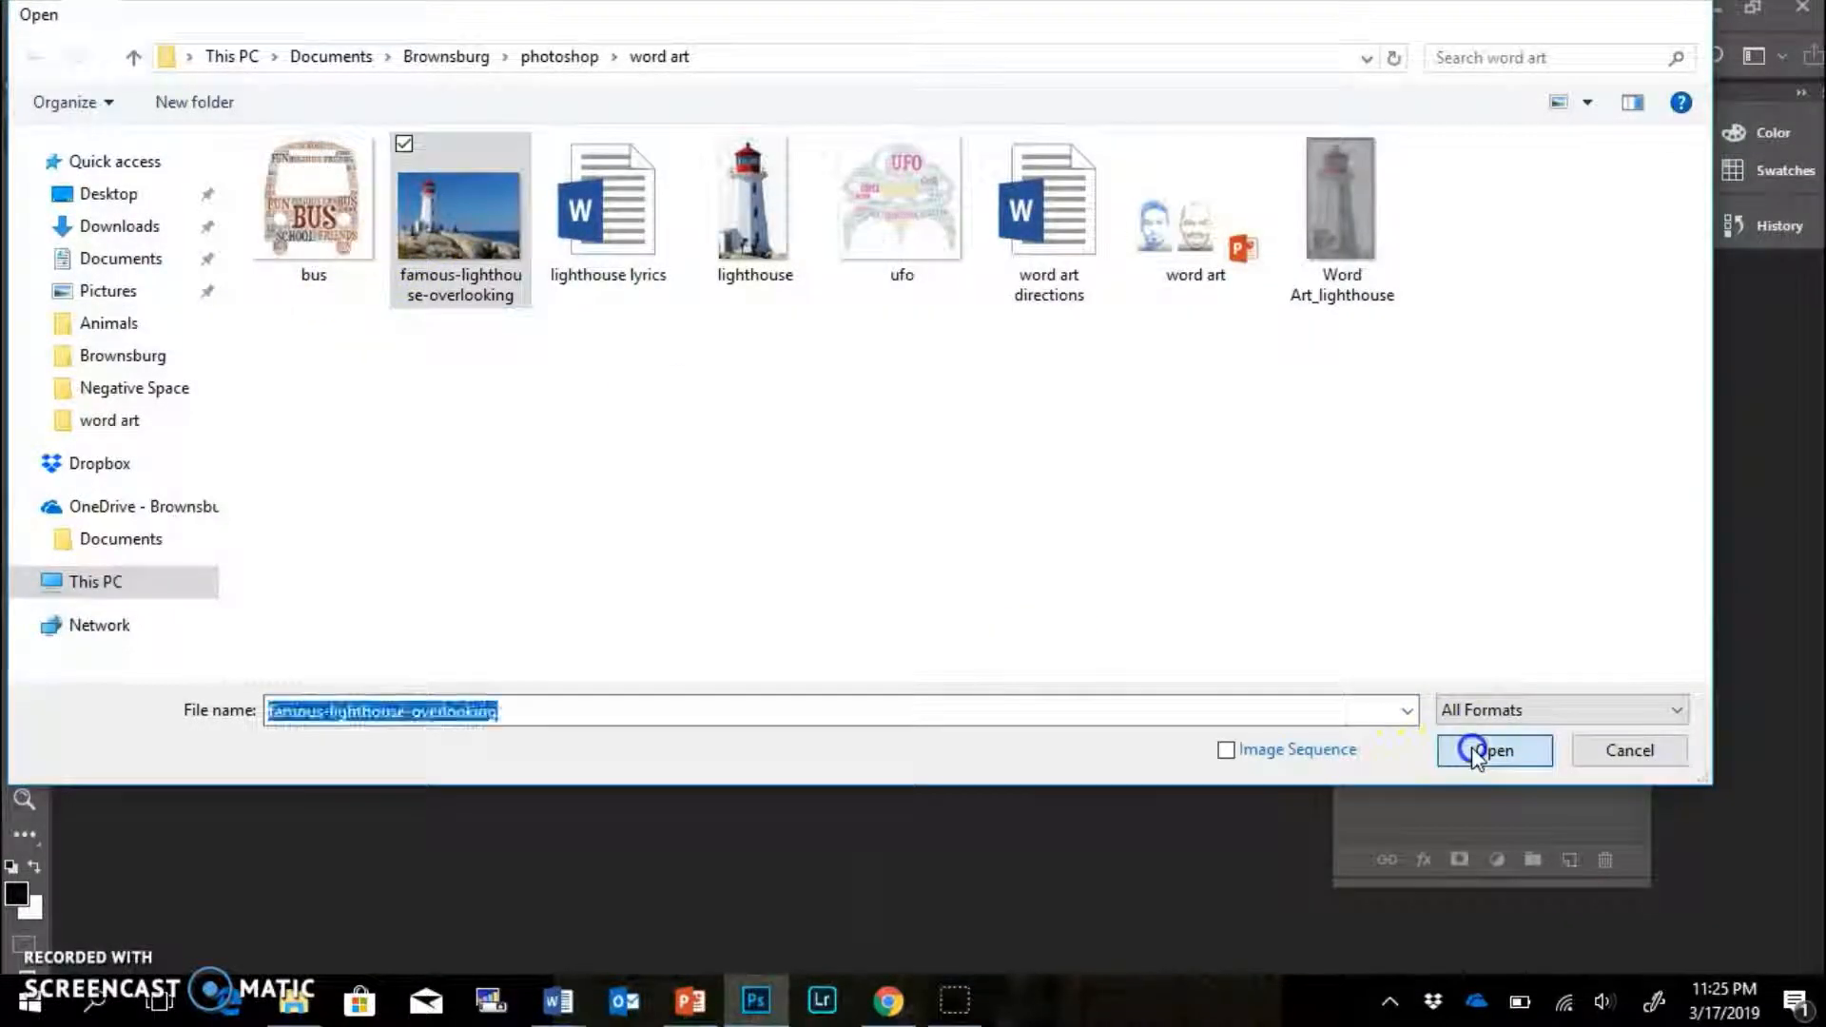
click(1472, 750)
Reposition the Layers panel beside the image, collapsing and re-expanding it.
drag(1488, 93, 1555, 89)
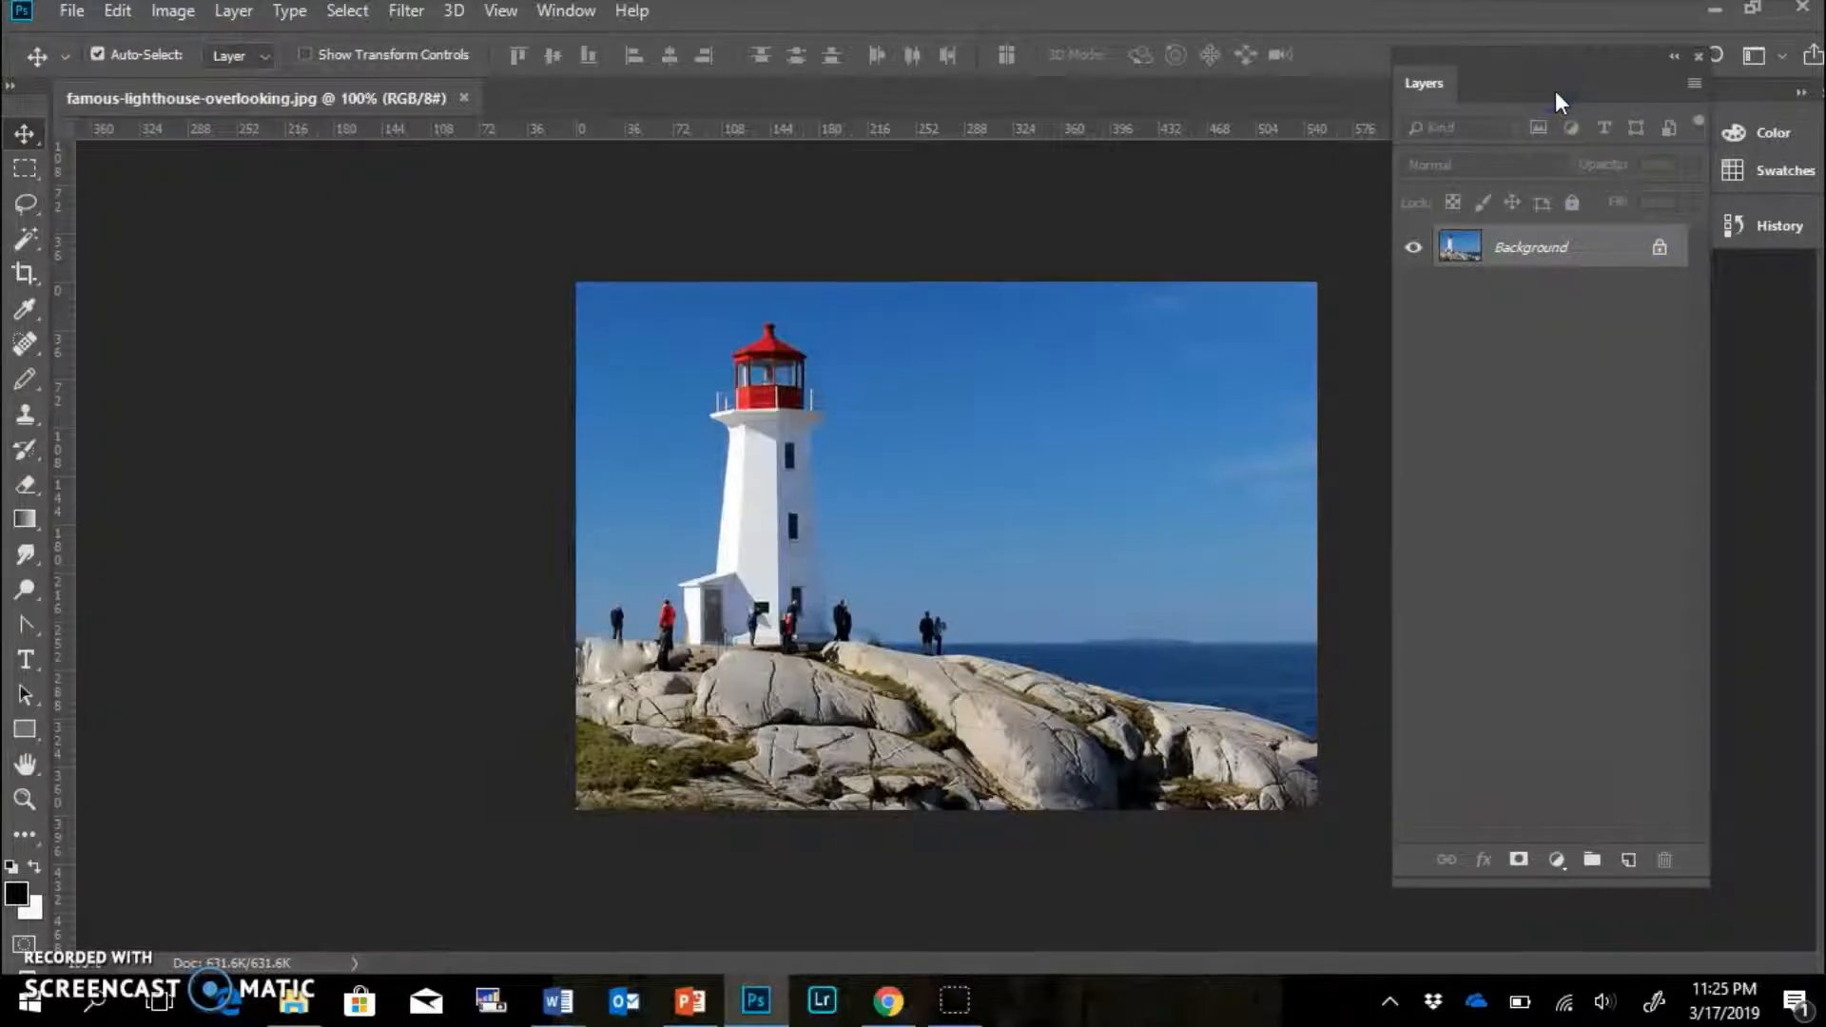
drag(1555, 90, 1486, 101)
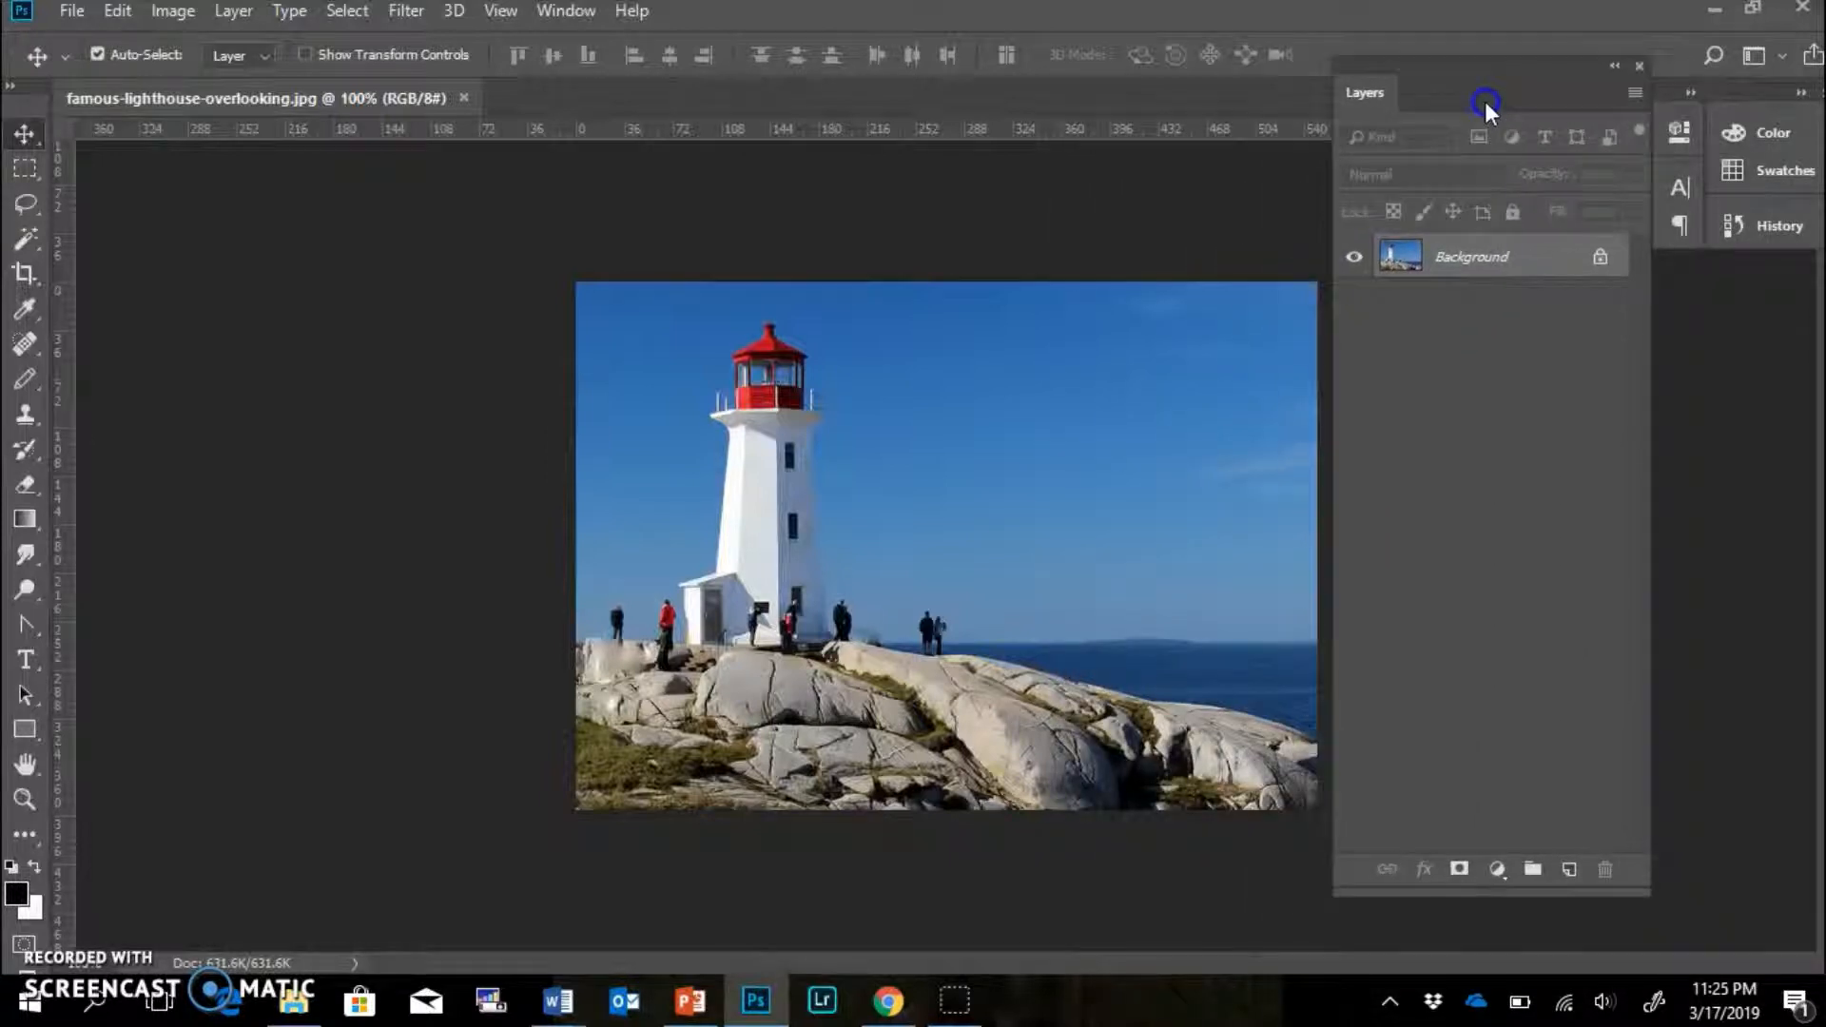
click(1615, 68)
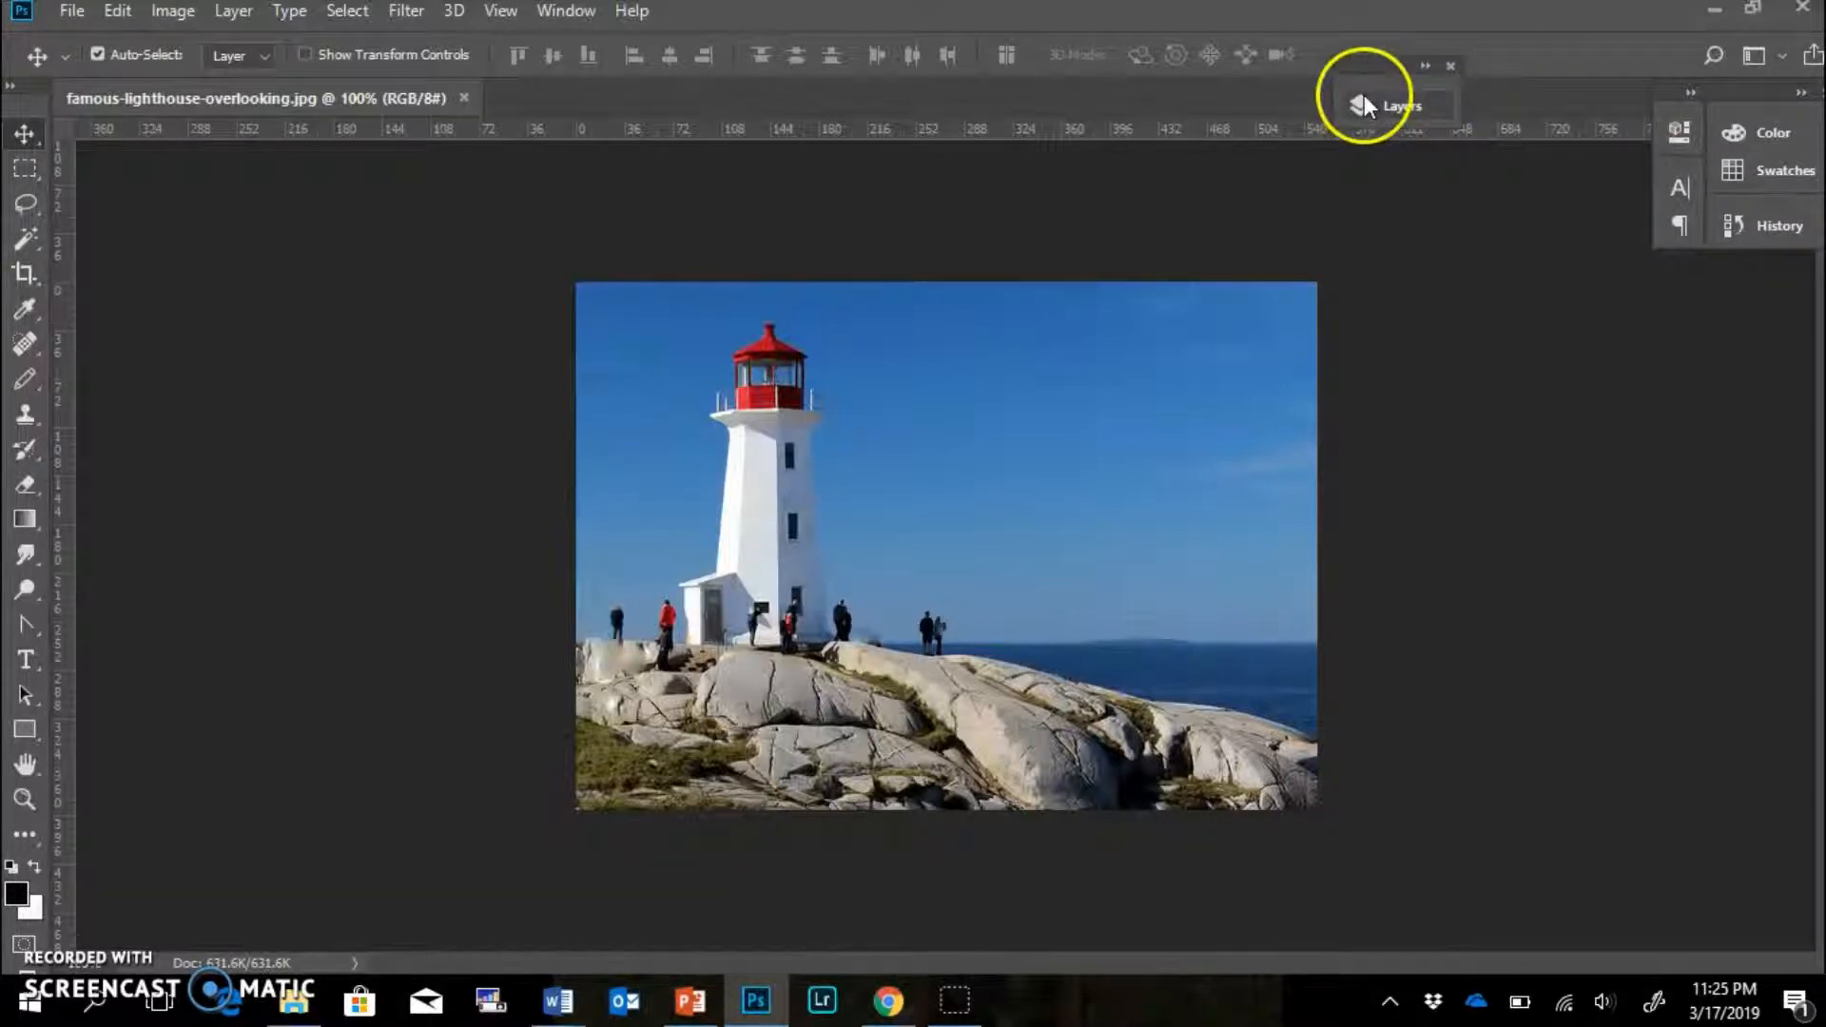
click(1424, 67)
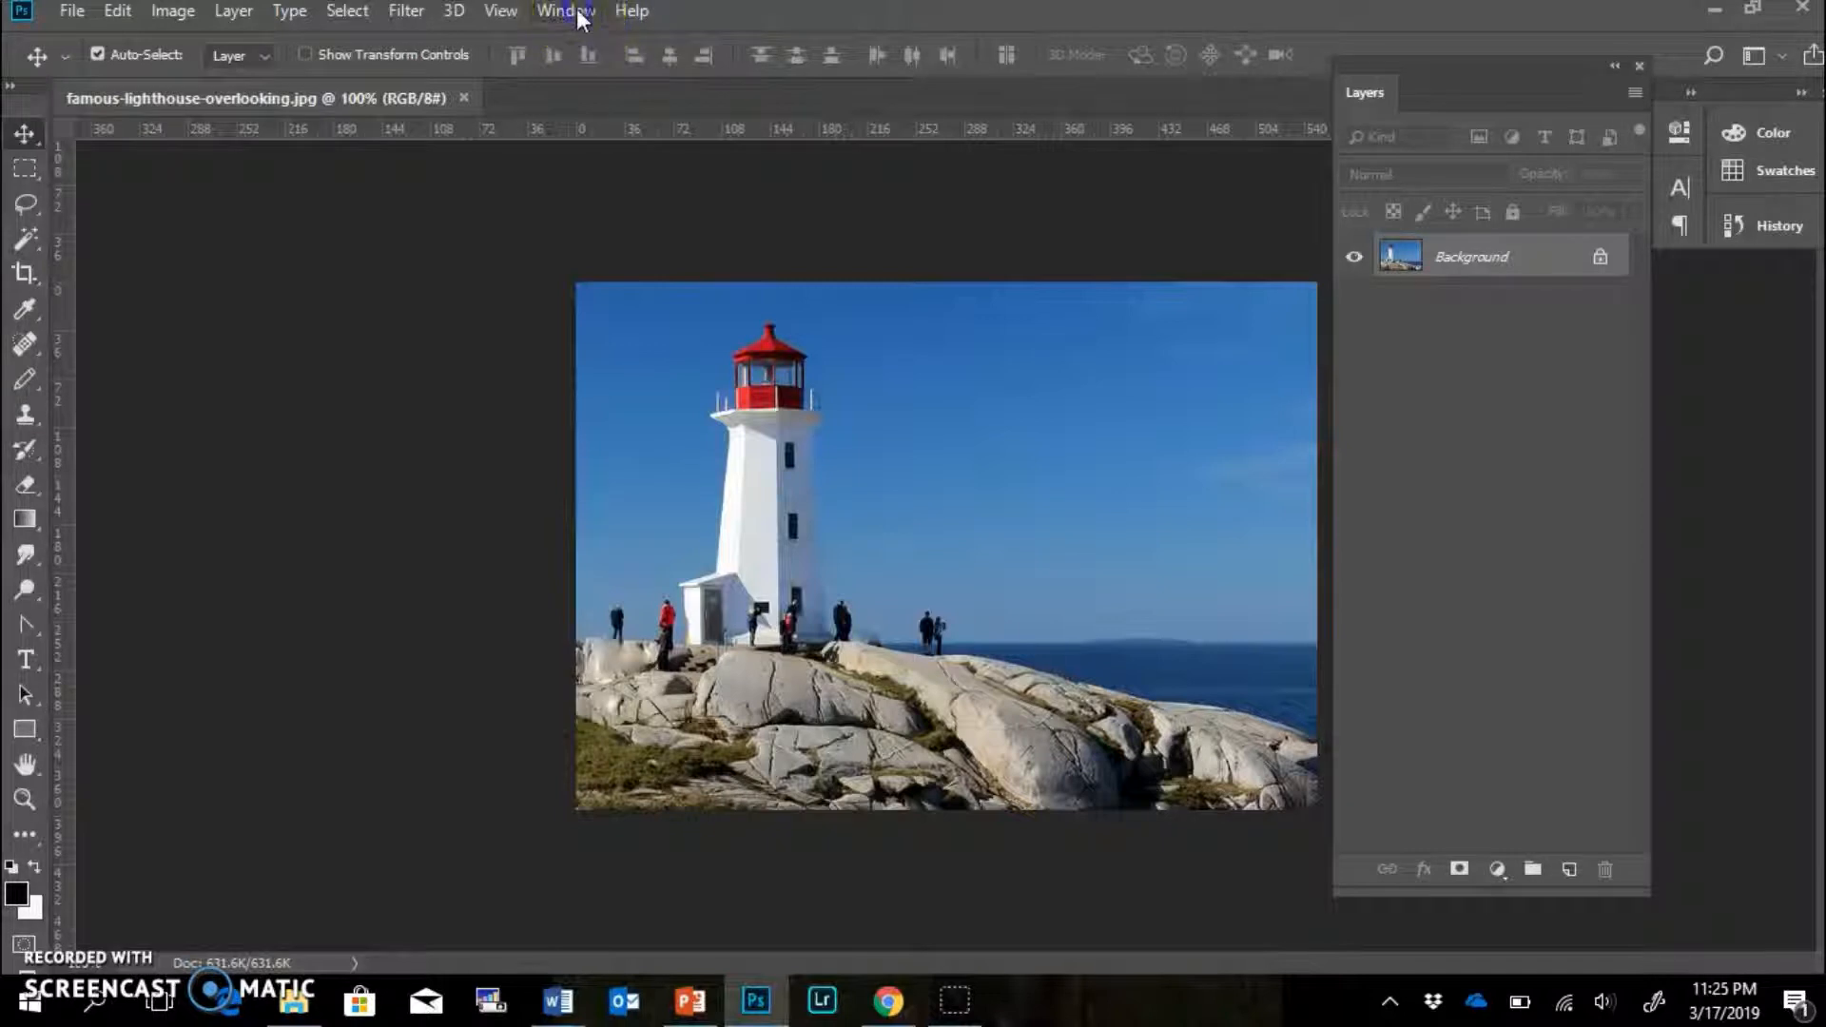
click(578, 17)
click(285, 454)
Crop to a tall narrow frame centred on the lighthouse tower, then zoom in.
click(28, 274)
click(582, 286)
drag(582, 285, 625, 287)
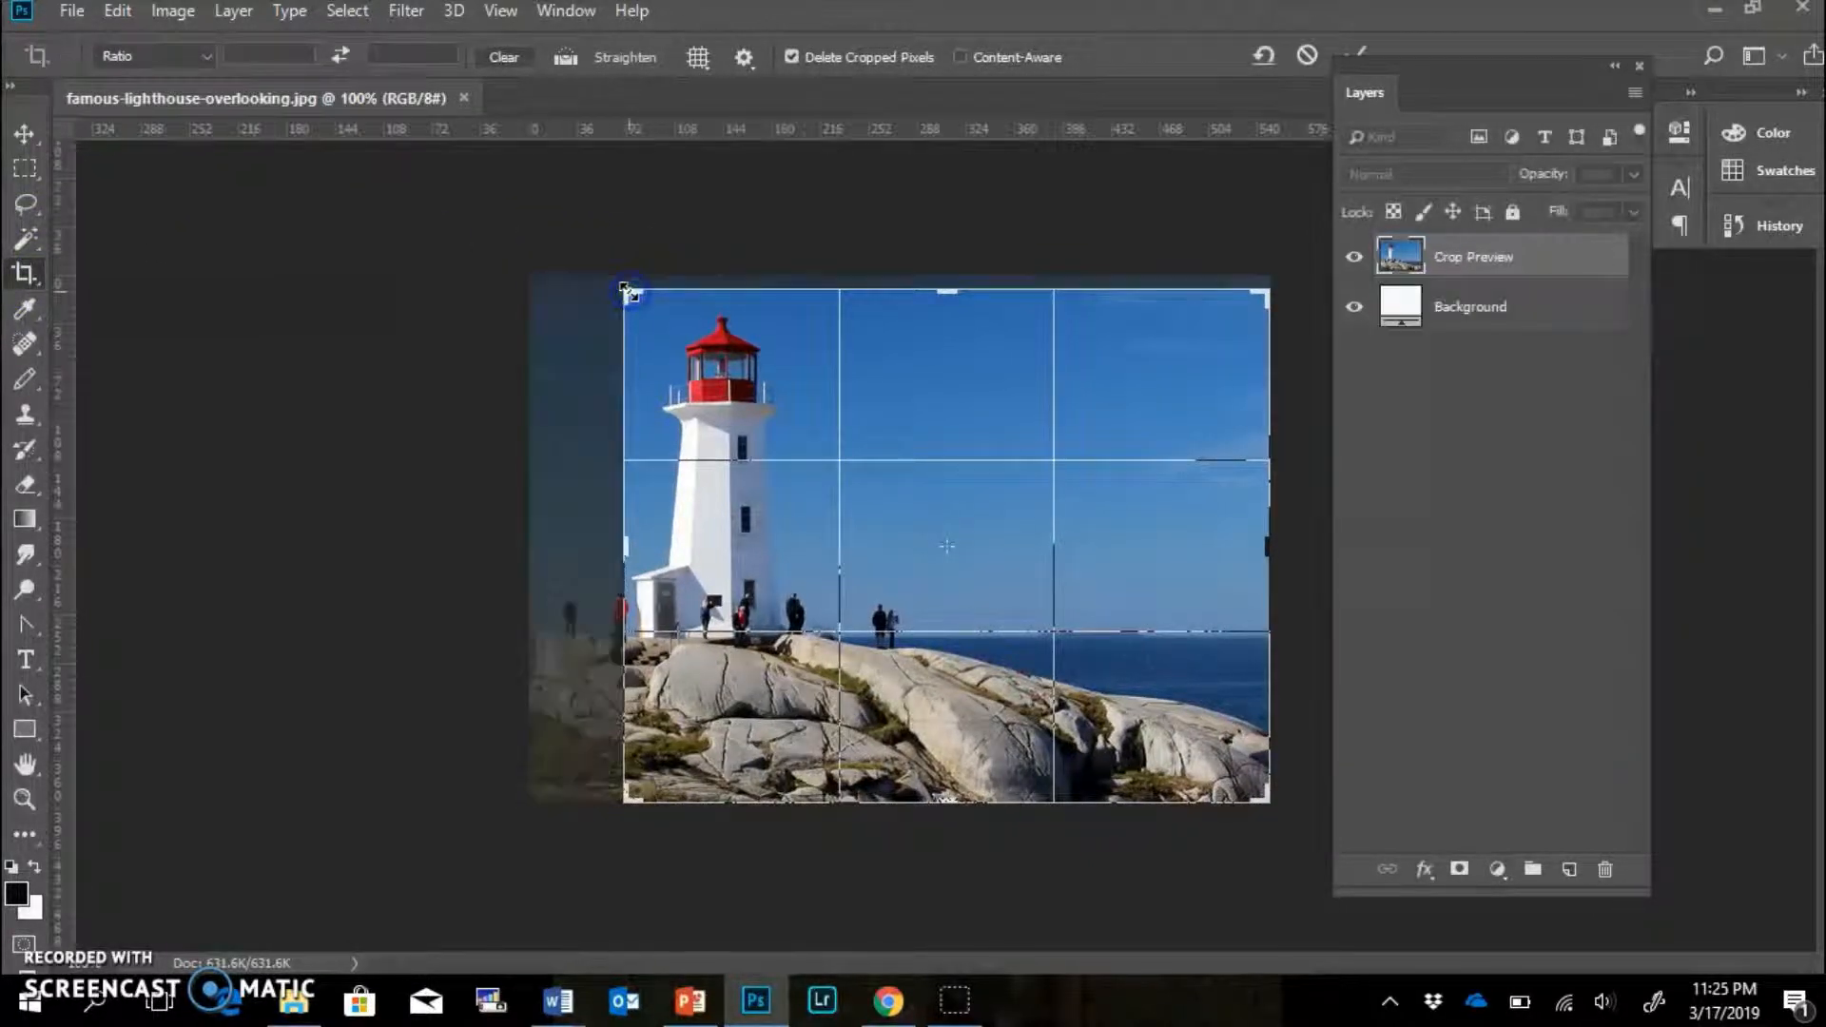
drag(1264, 798, 1042, 720)
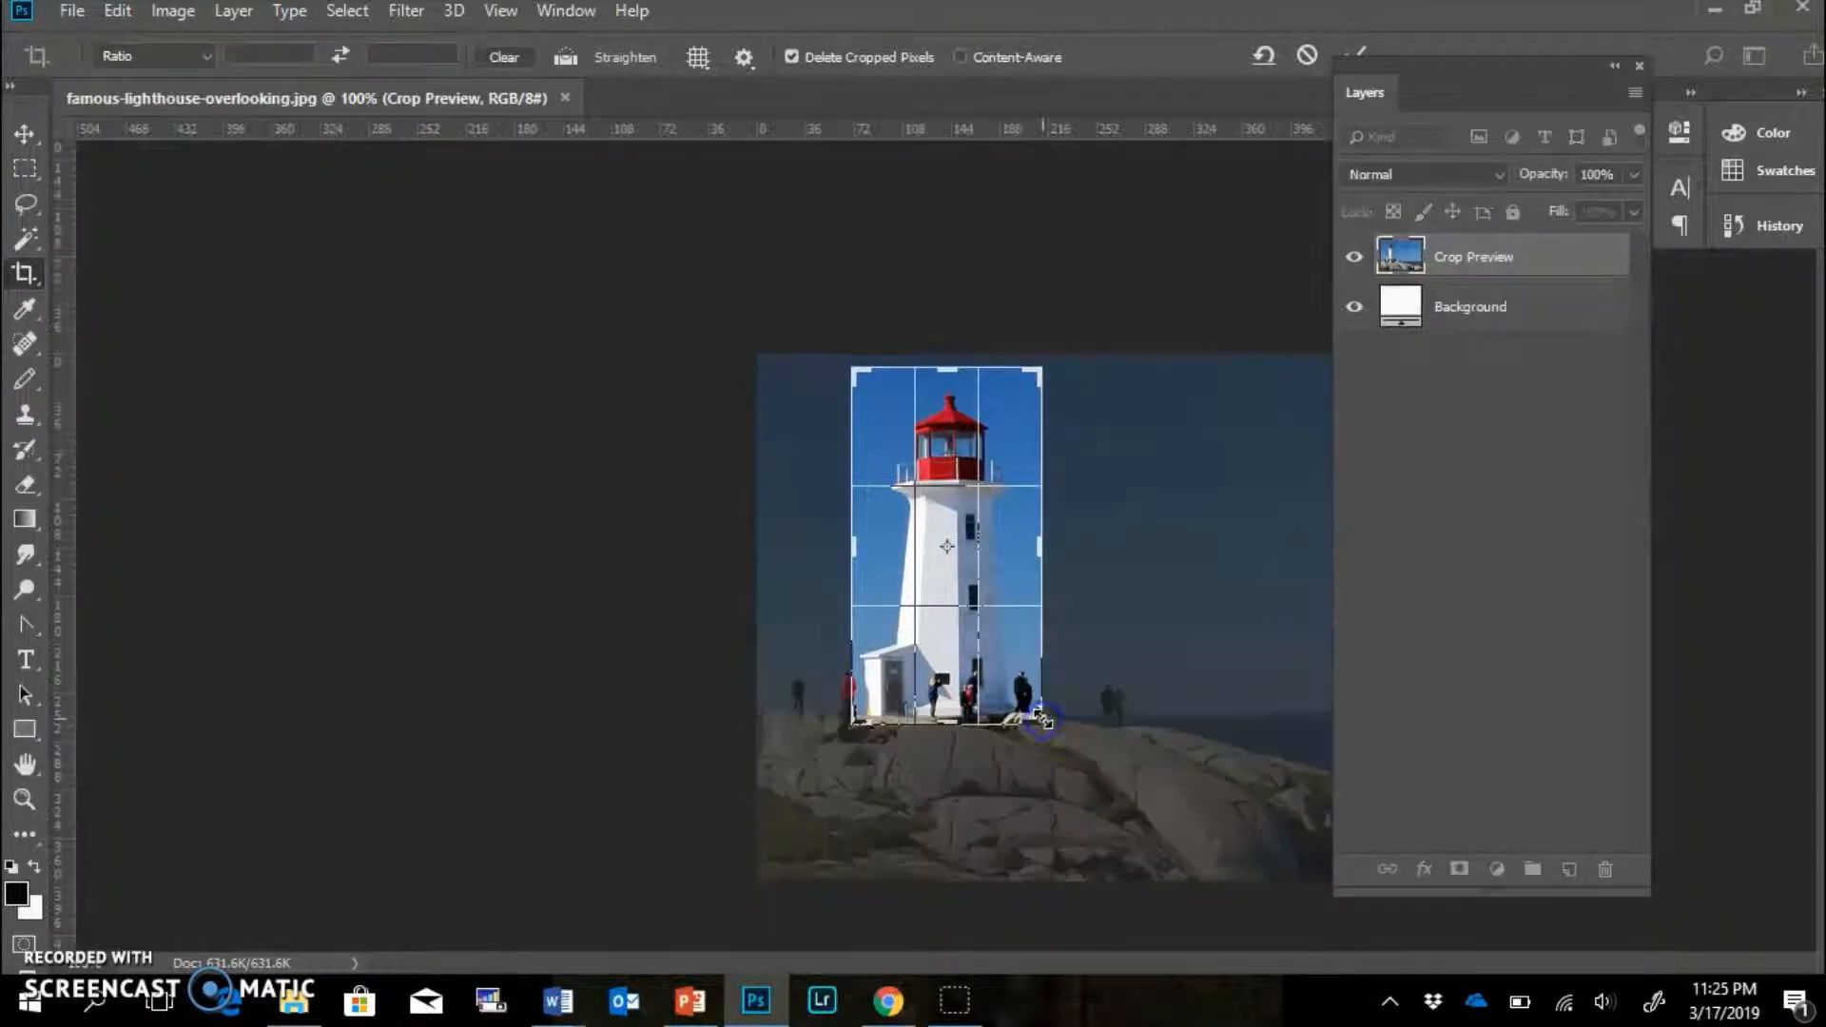
drag(851, 541, 851, 545)
mouse_move(962, 498)
mouse_down()
mouse_move(992, 502)
mouse_move(919, 493)
mouse_move(940, 455)
mouse_move(953, 485)
mouse_up()
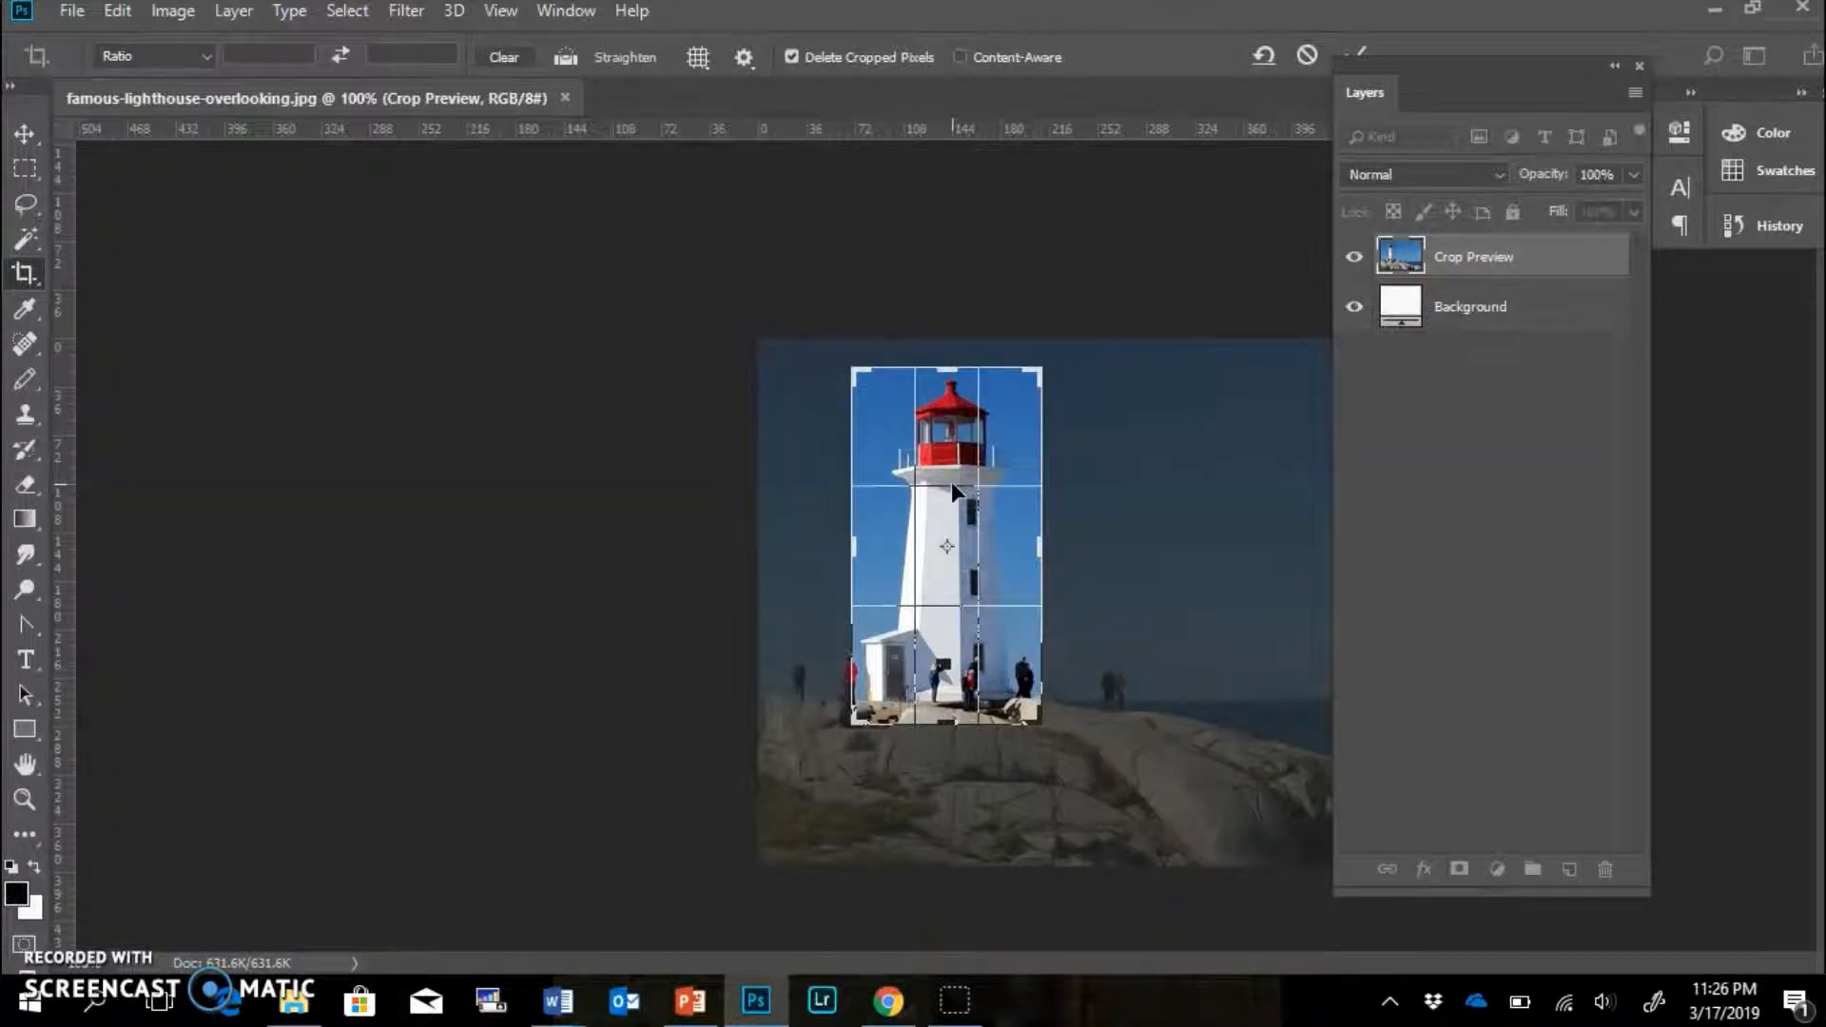
key(Return)
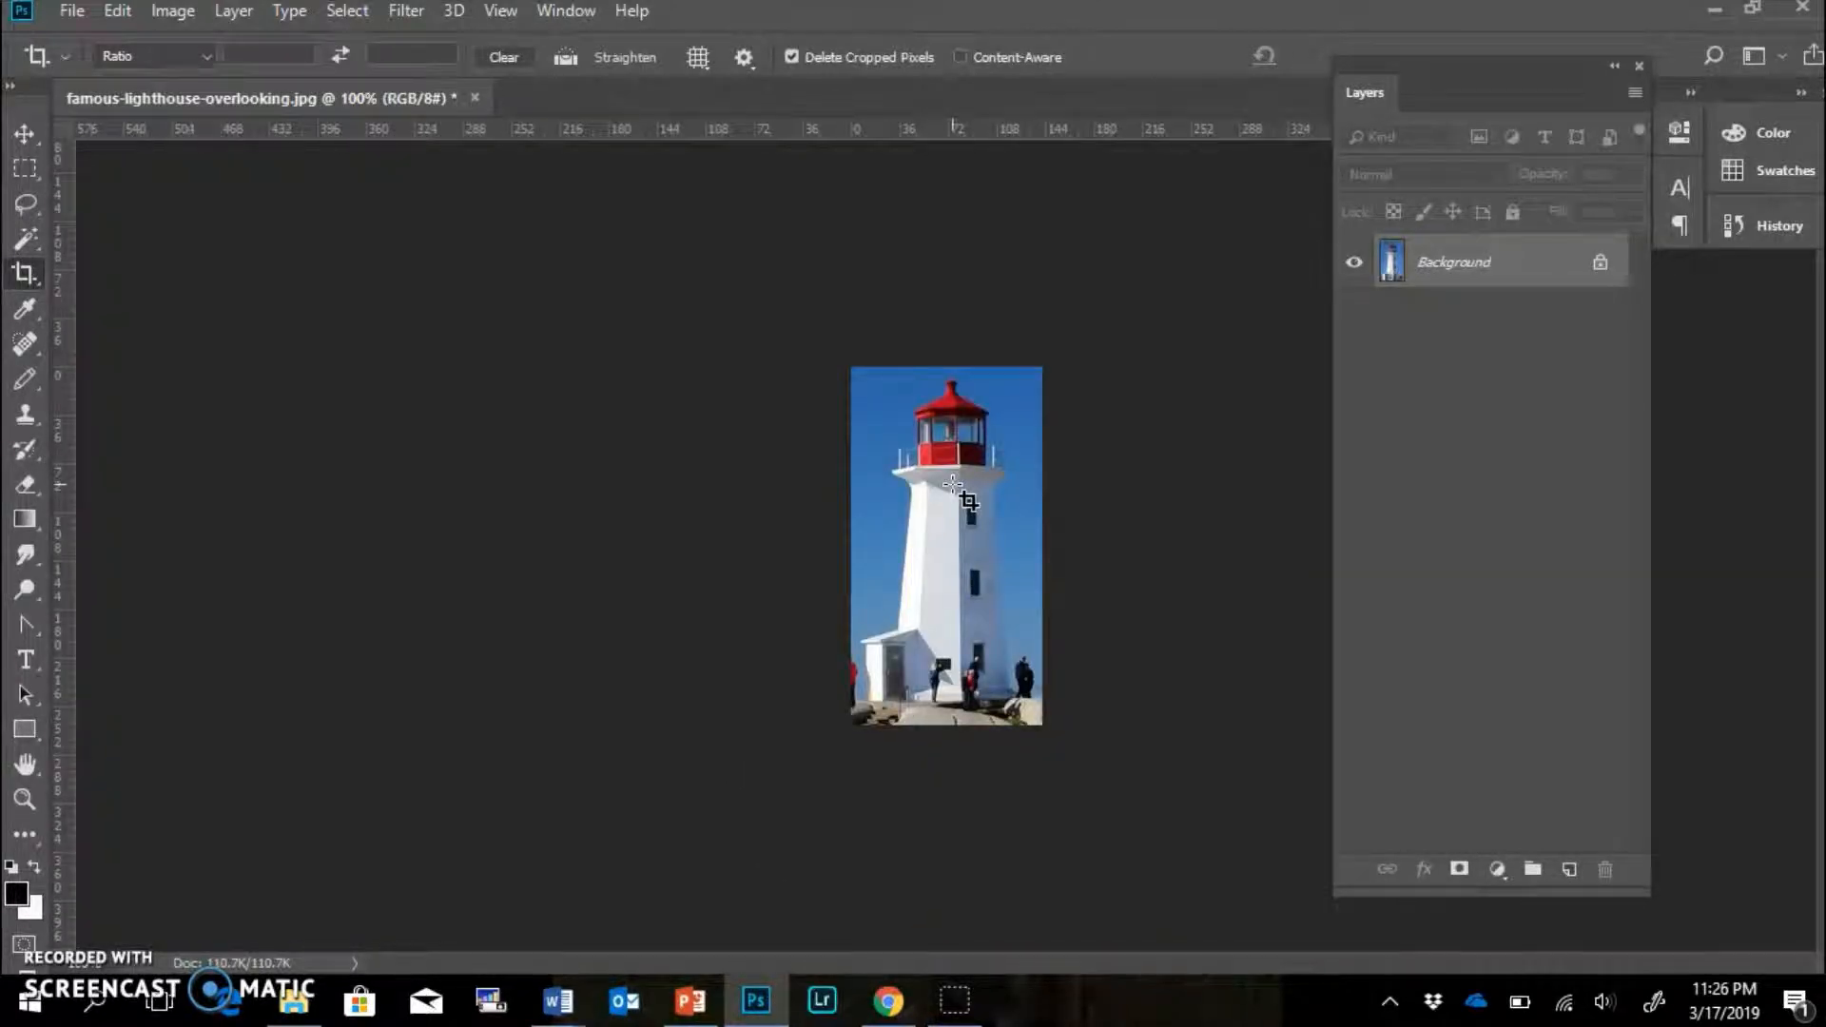
key(ctrl+plus)
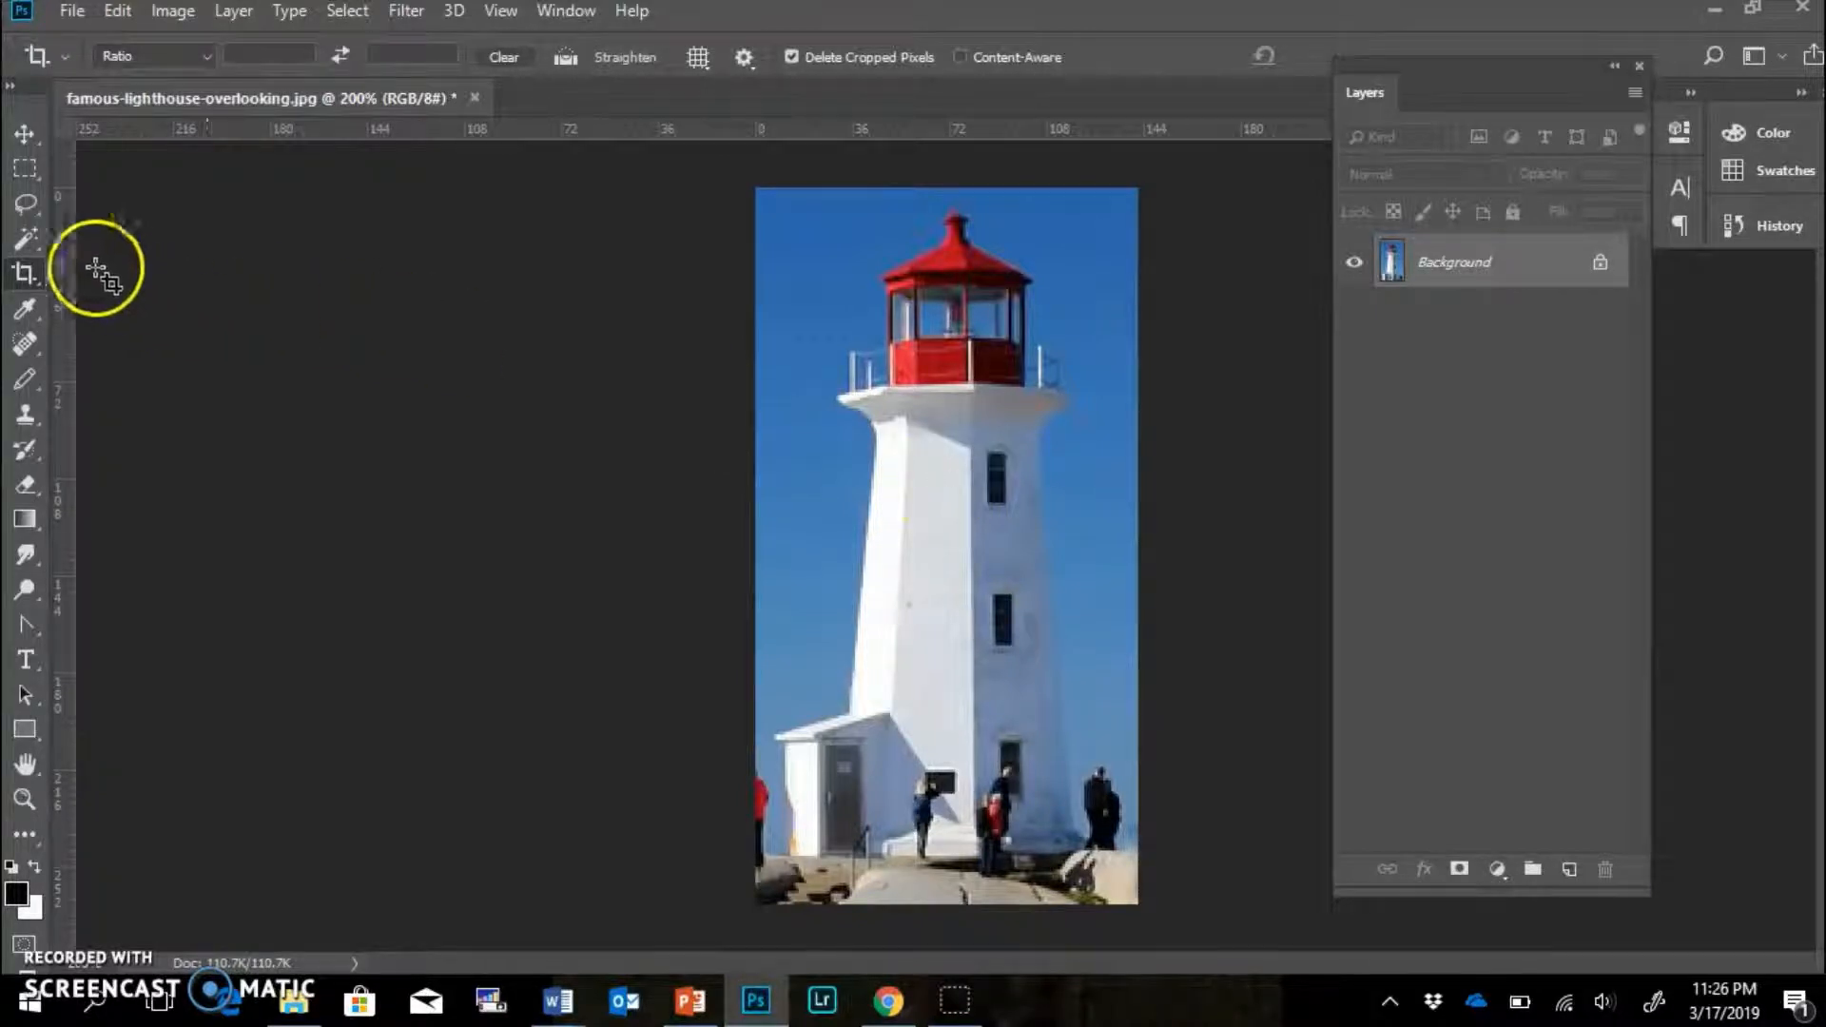
Trace the lighthouse outline from its roof with the Magnetic Lasso.
click(25, 203)
drag(25, 202, 150, 247)
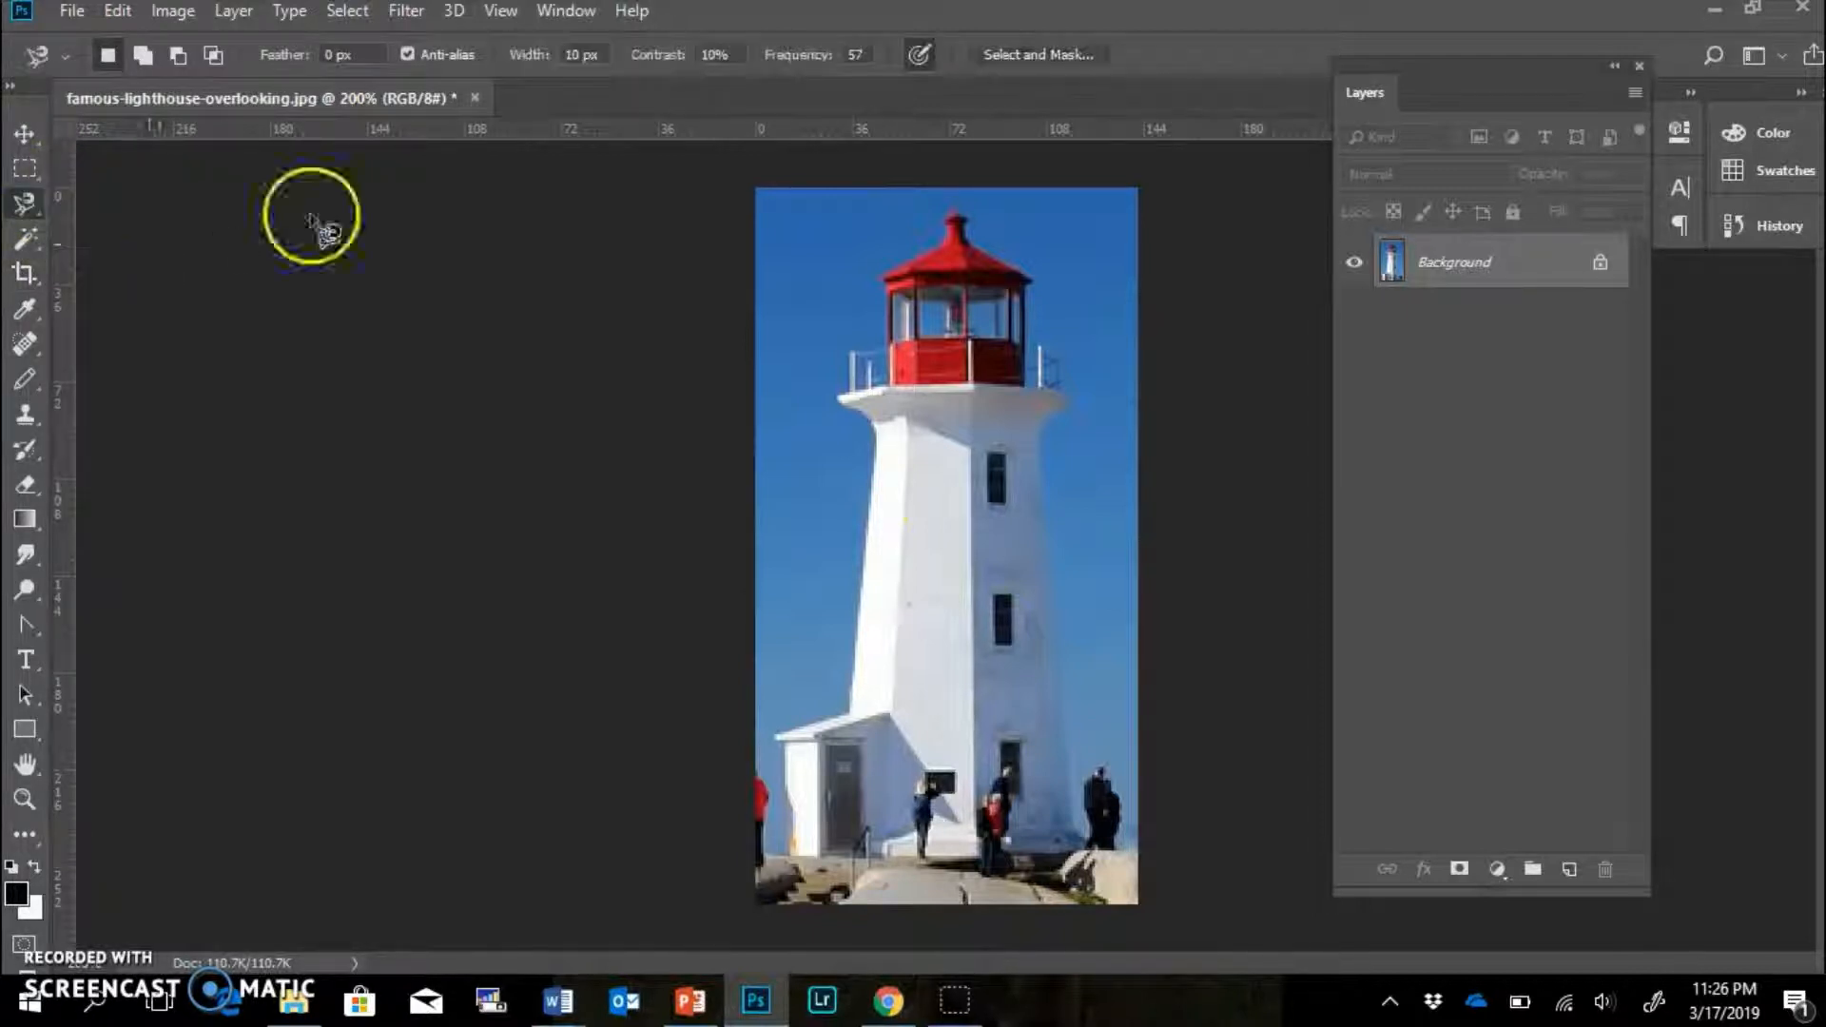
mouse_move(952, 218)
mouse_down()
mouse_move(885, 281)
mouse_move(891, 353)
mouse_move(844, 353)
mouse_move(835, 404)
mouse_move(883, 446)
mouse_move(848, 708)
mouse_move(775, 738)
mouse_move(789, 855)
mouse_move(754, 852)
mouse_move(751, 911)
mouse_move(1141, 913)
mouse_move(1139, 852)
mouse_move(1081, 847)
mouse_move(1054, 622)
mouse_move(1074, 673)
mouse_move(1056, 619)
mouse_move(1066, 349)
mouse_move(1035, 336)
mouse_move(1037, 291)
mouse_move(970, 221)
mouse_up()
click(954, 219)
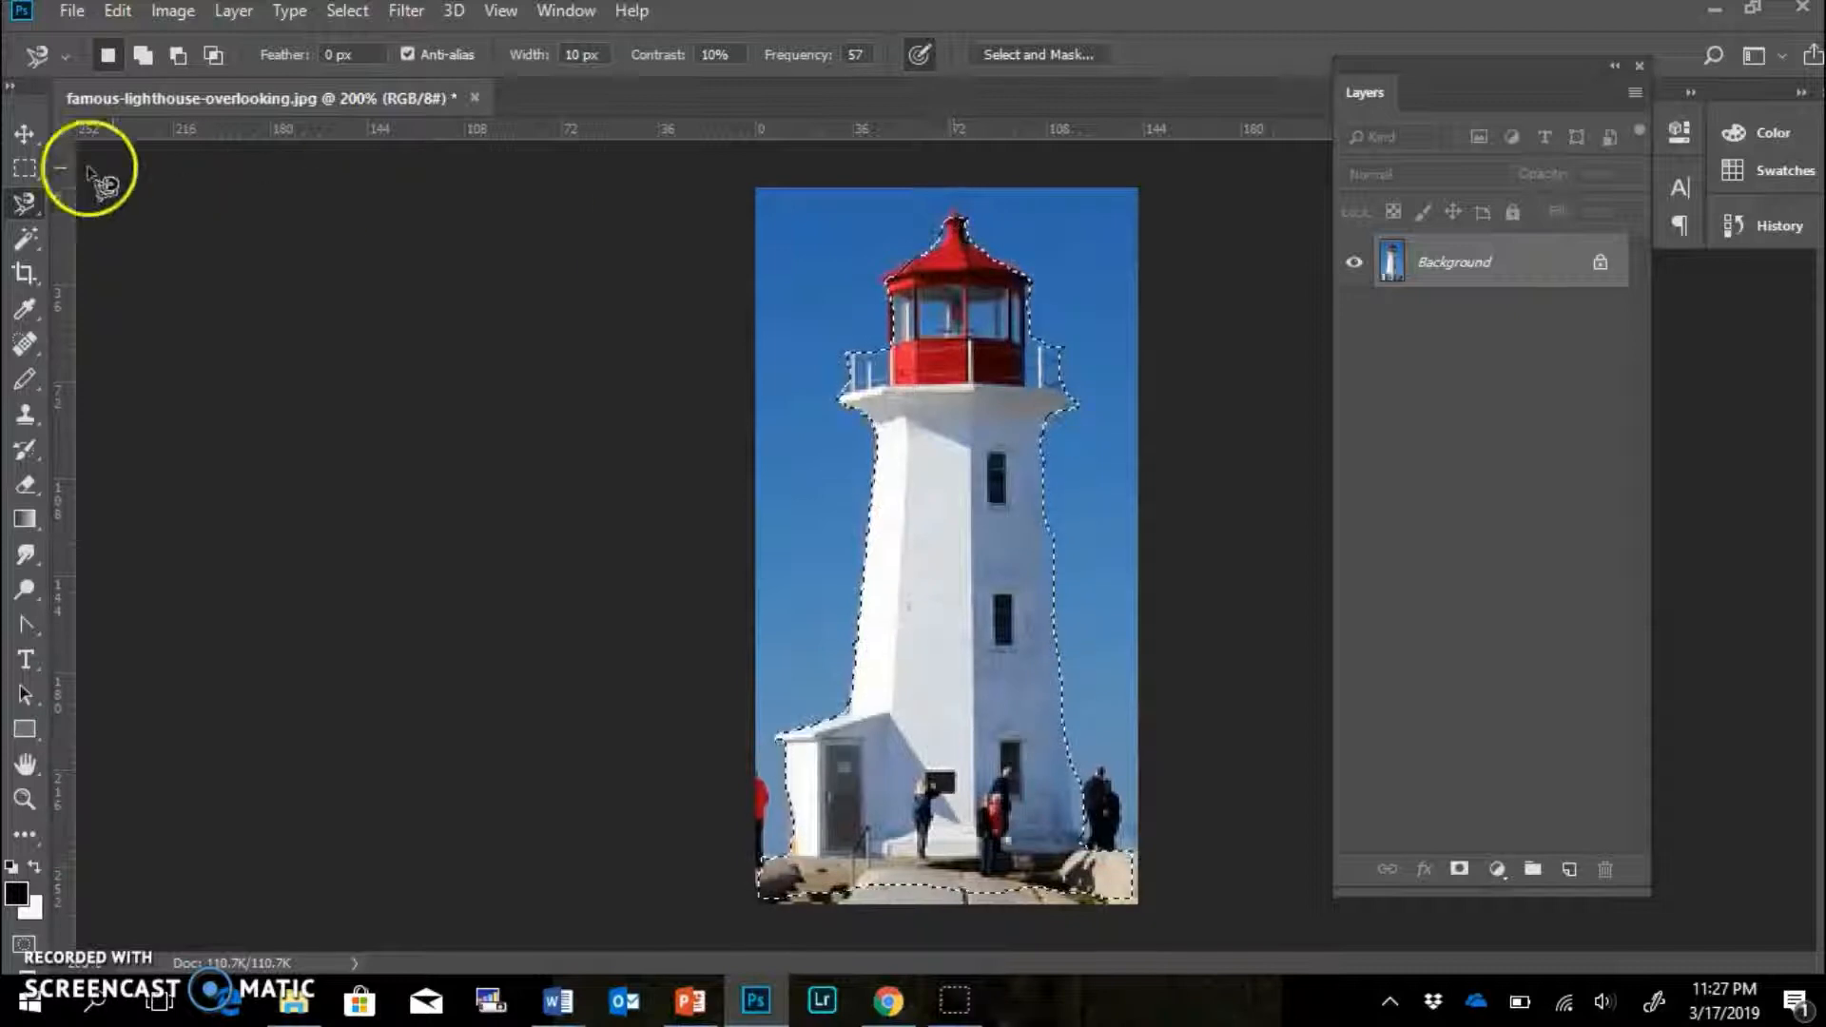
Add the bottom rocks and the roof peak to the selection with the freehand Lasso.
right_click(25, 204)
click(90, 200)
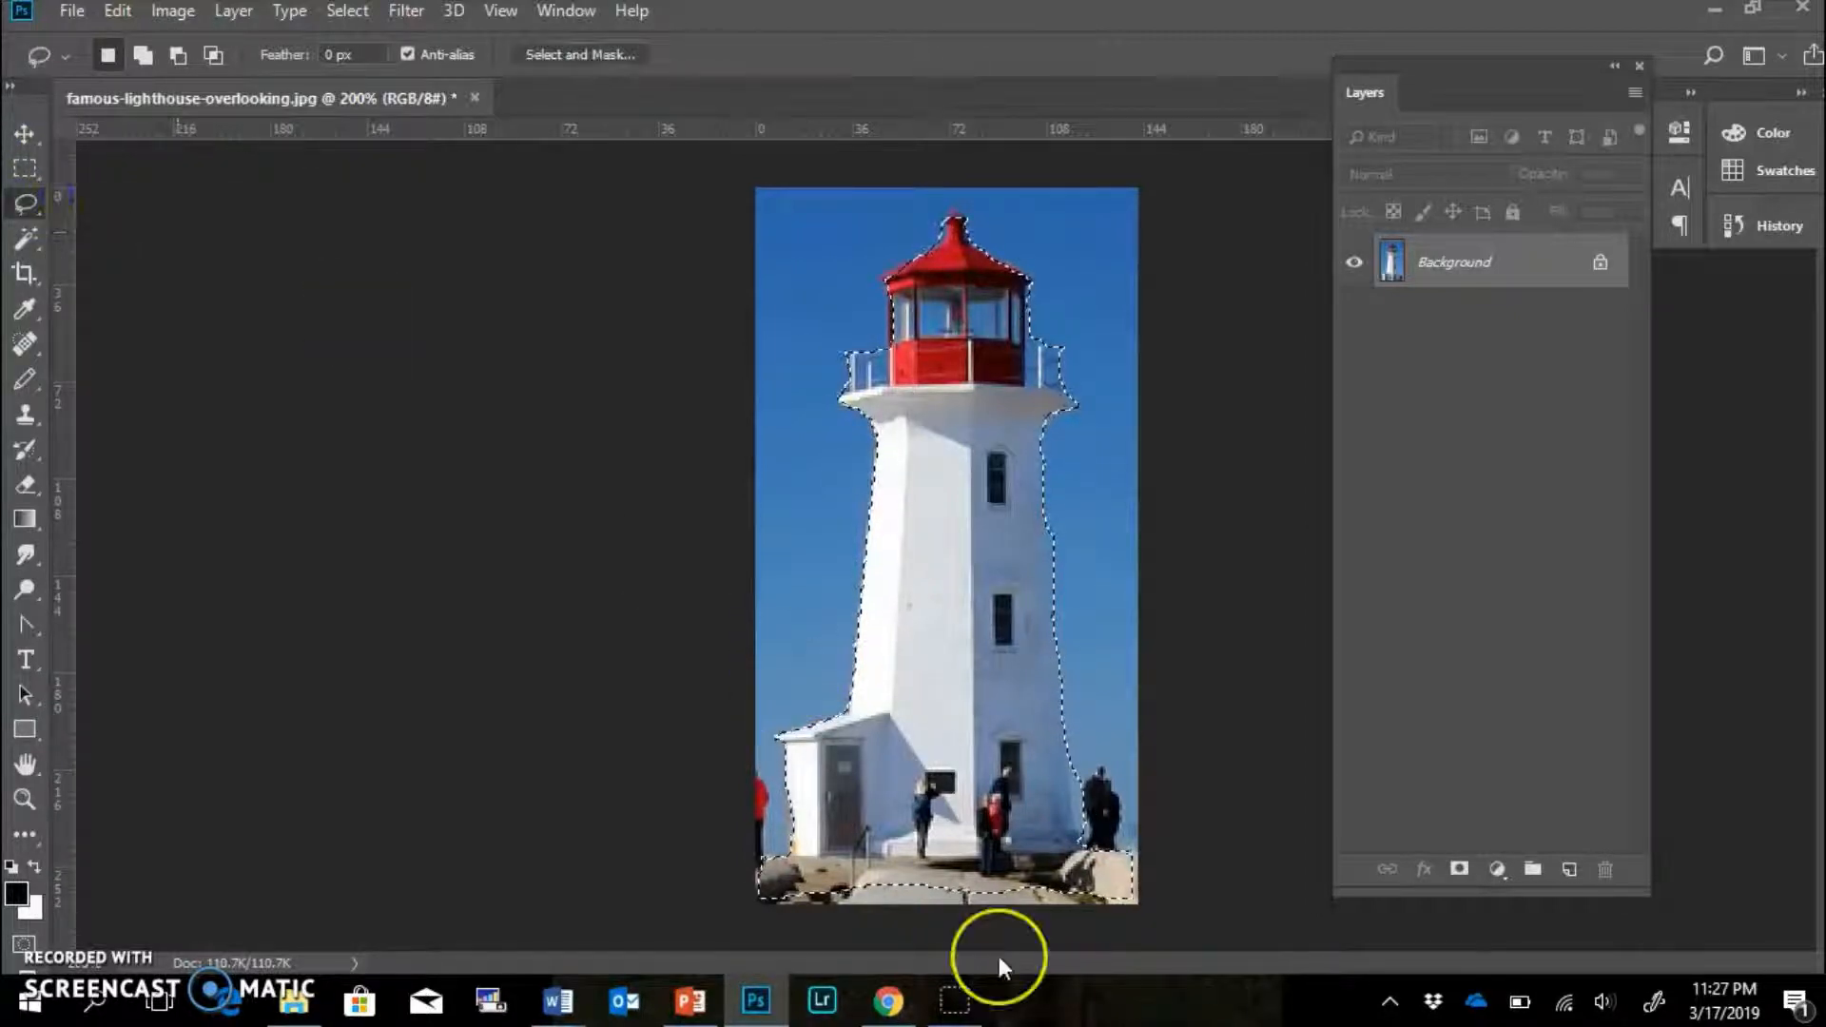
key(shift)
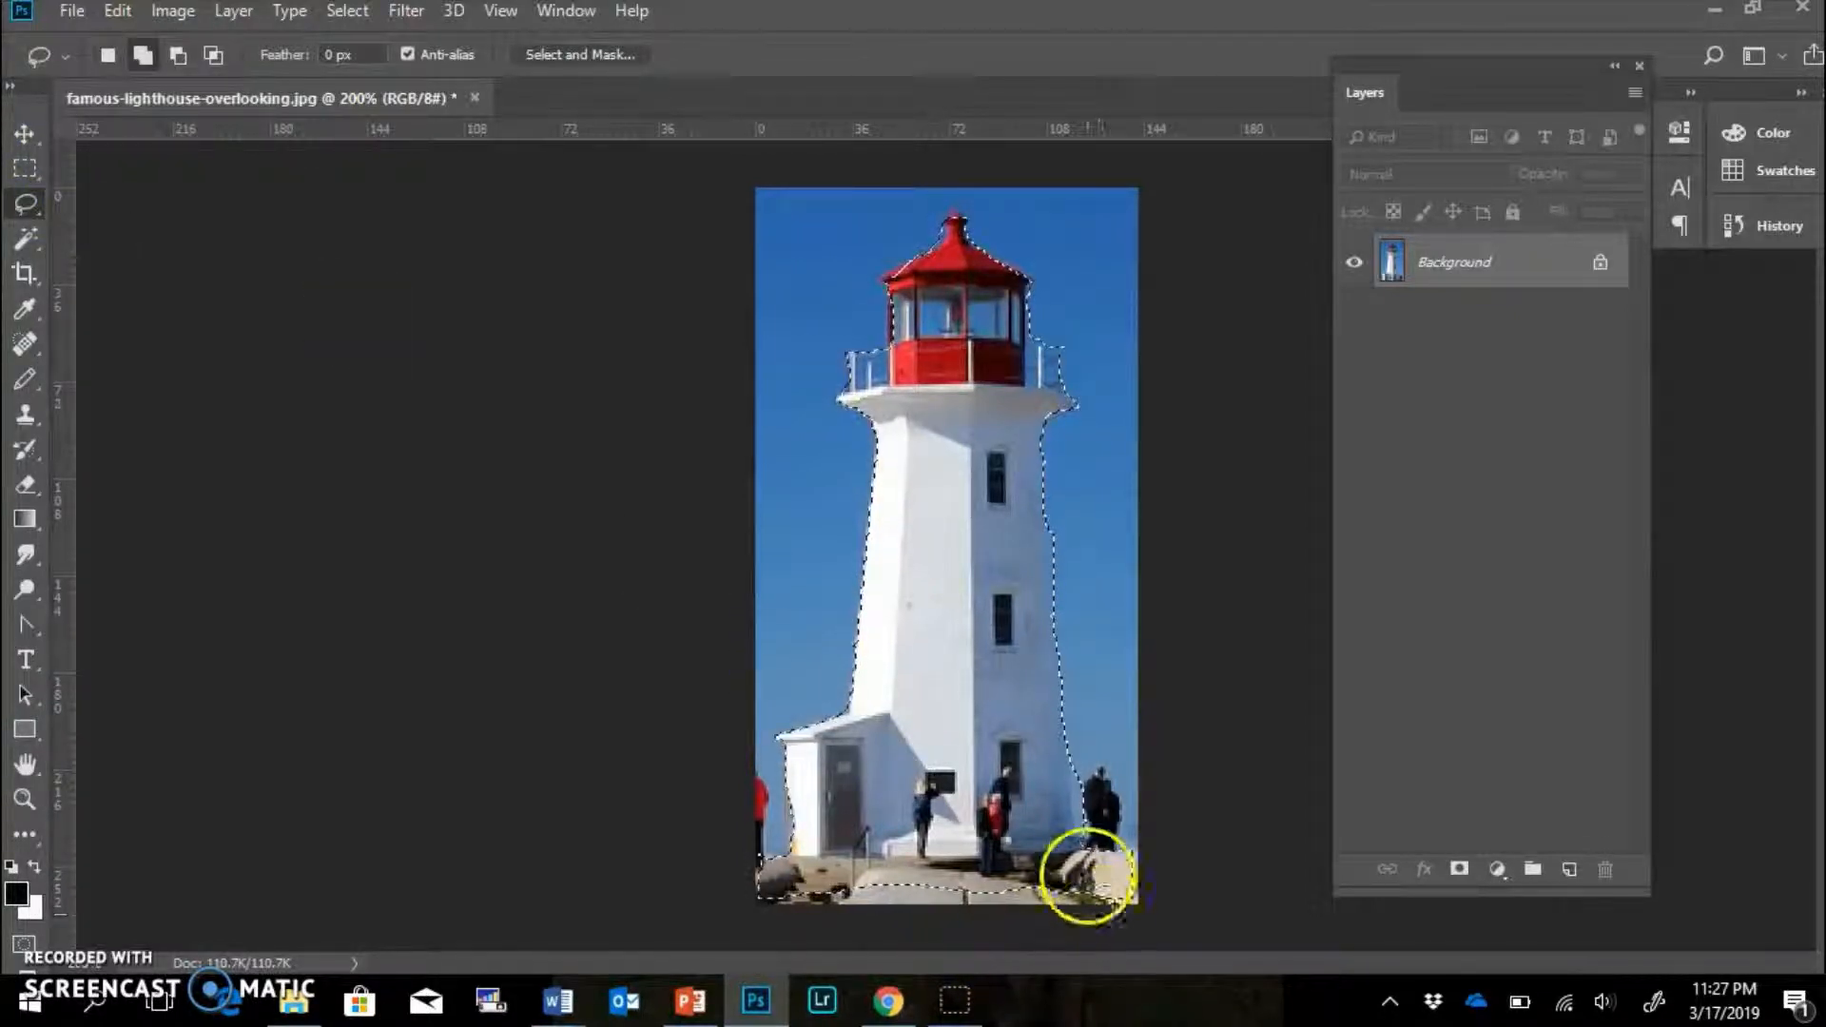
drag(1089, 860, 1134, 894)
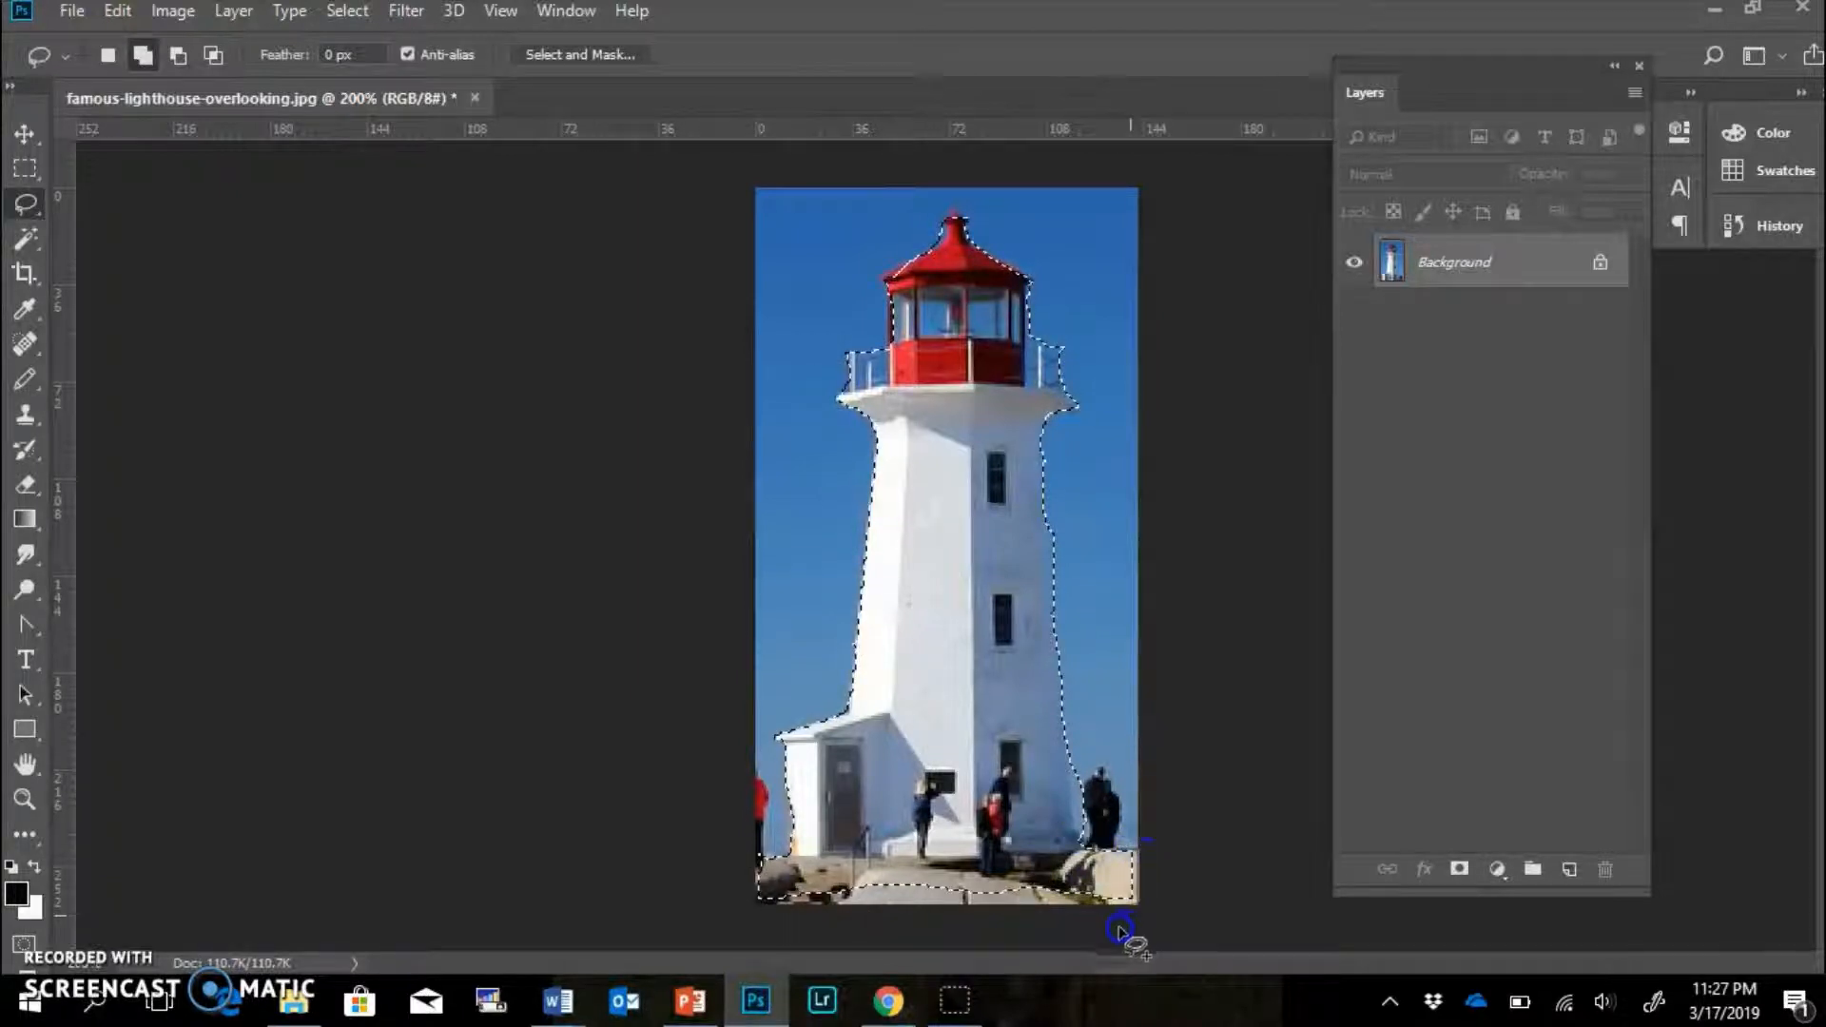
mouse_move(910, 942)
mouse_down()
mouse_move(781, 920)
mouse_move(749, 895)
mouse_move(747, 861)
mouse_move(839, 851)
mouse_up()
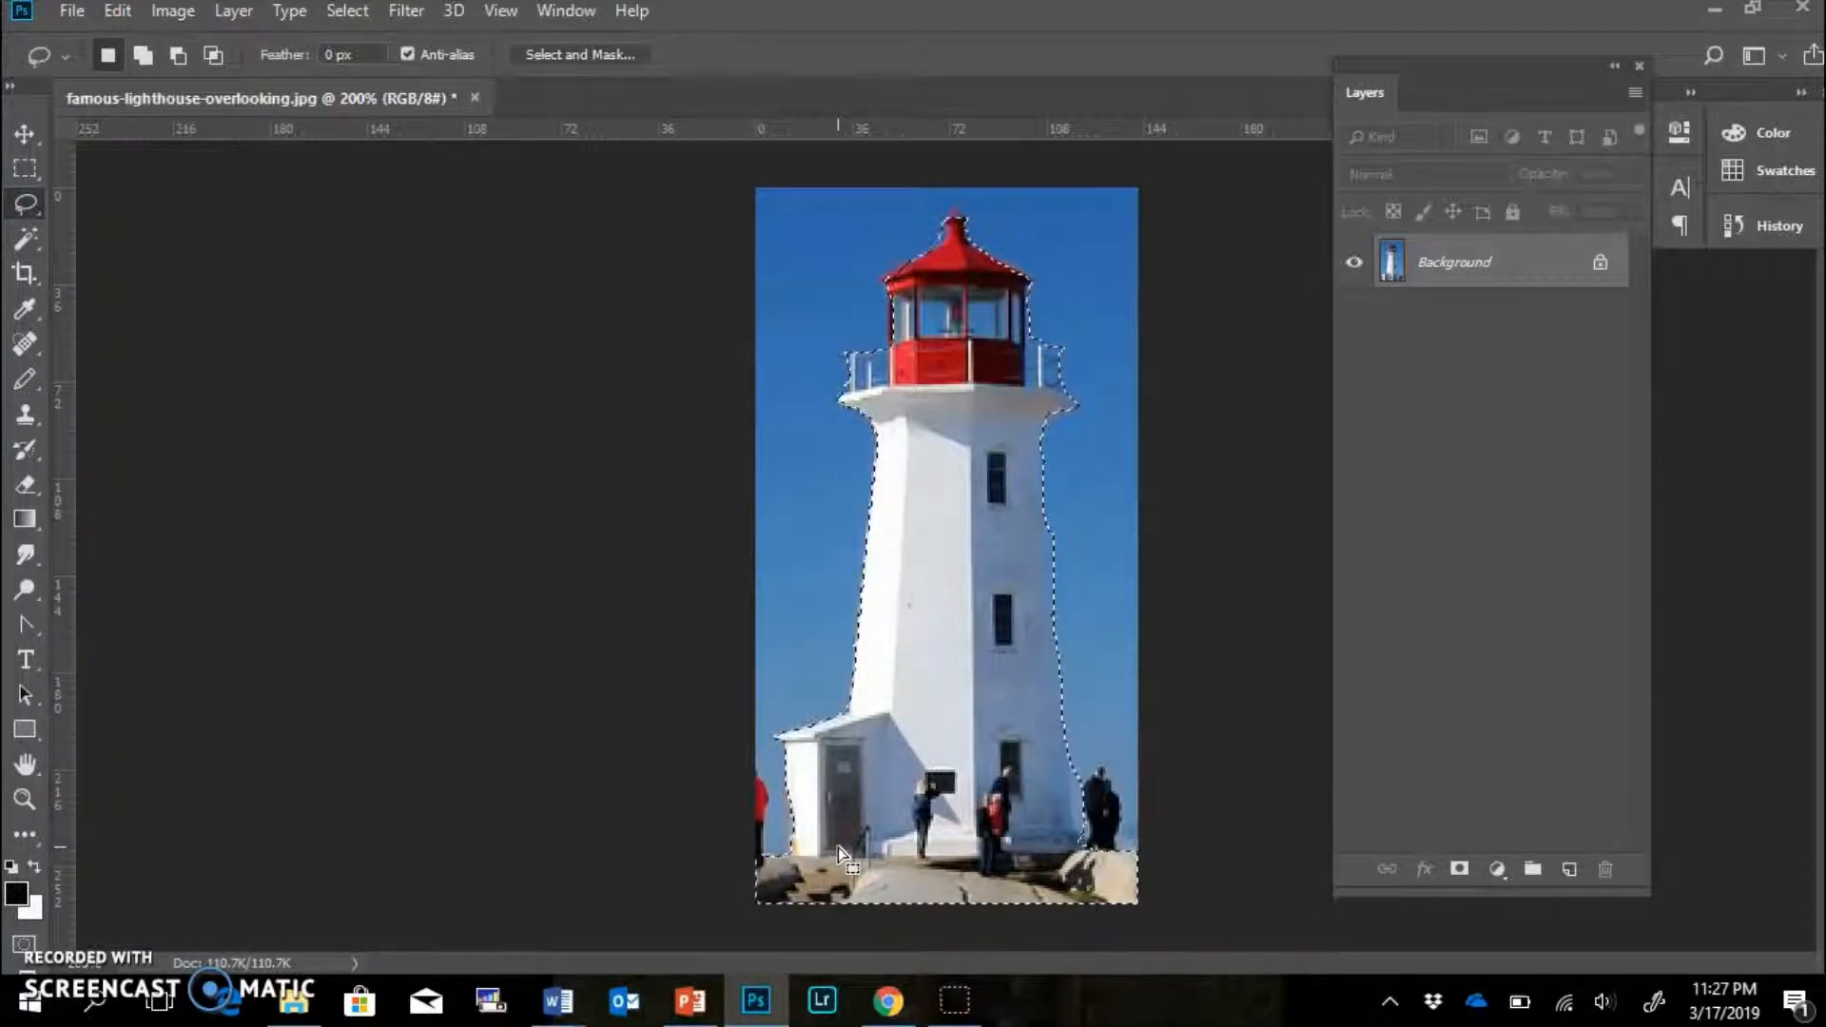
key(shift)
drag(997, 261, 949, 206)
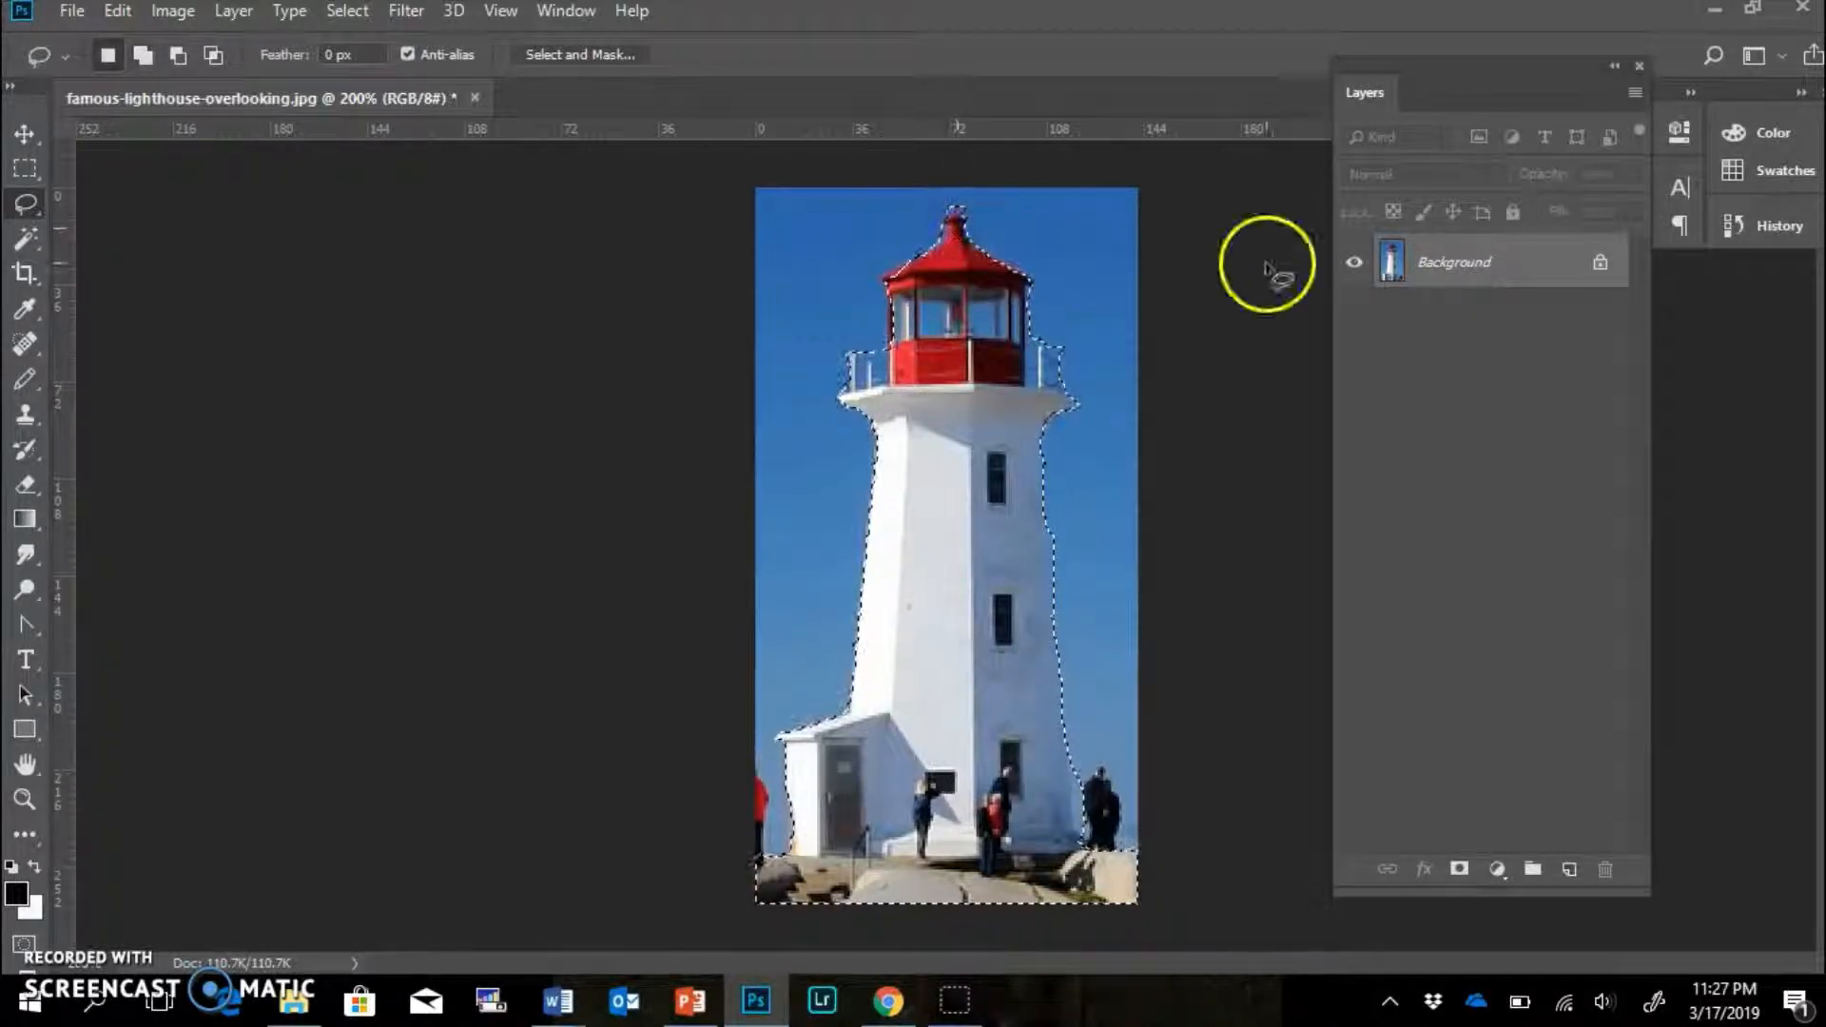
Unlock the Background layer, mask out everything but the lighthouse, and add a new Layer 1.
click(1602, 263)
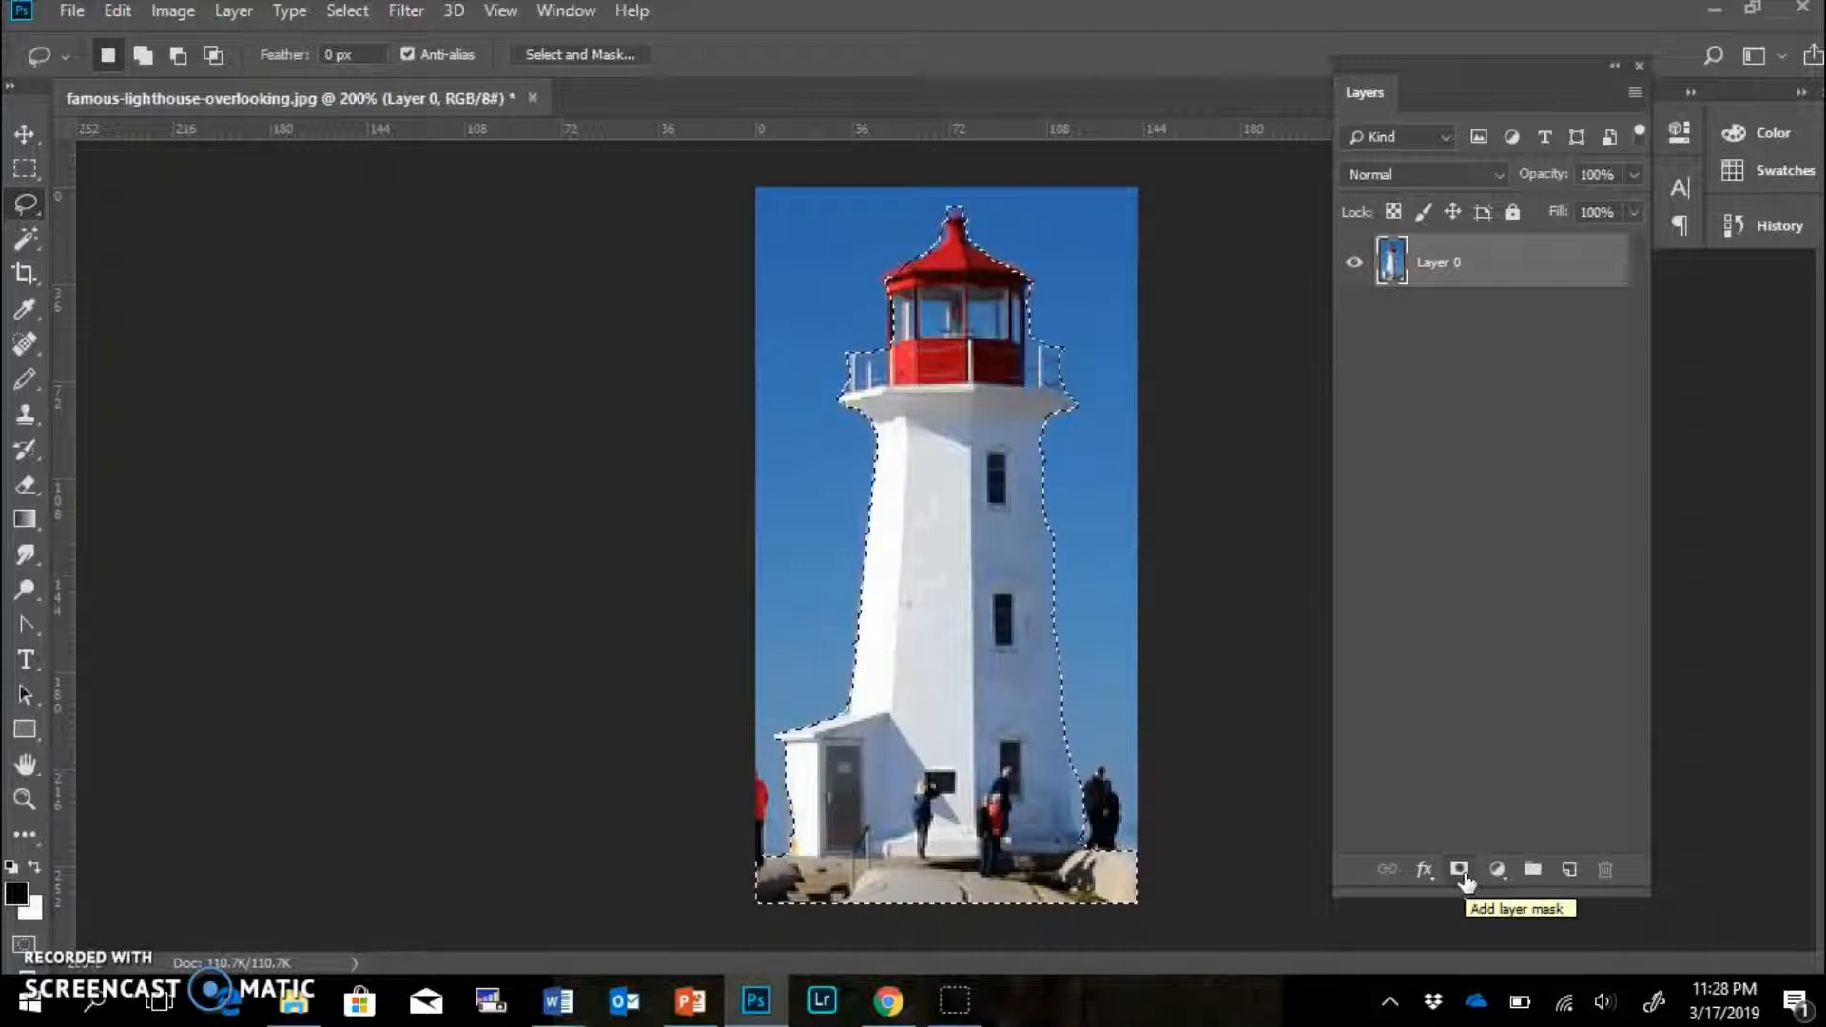
click(1460, 870)
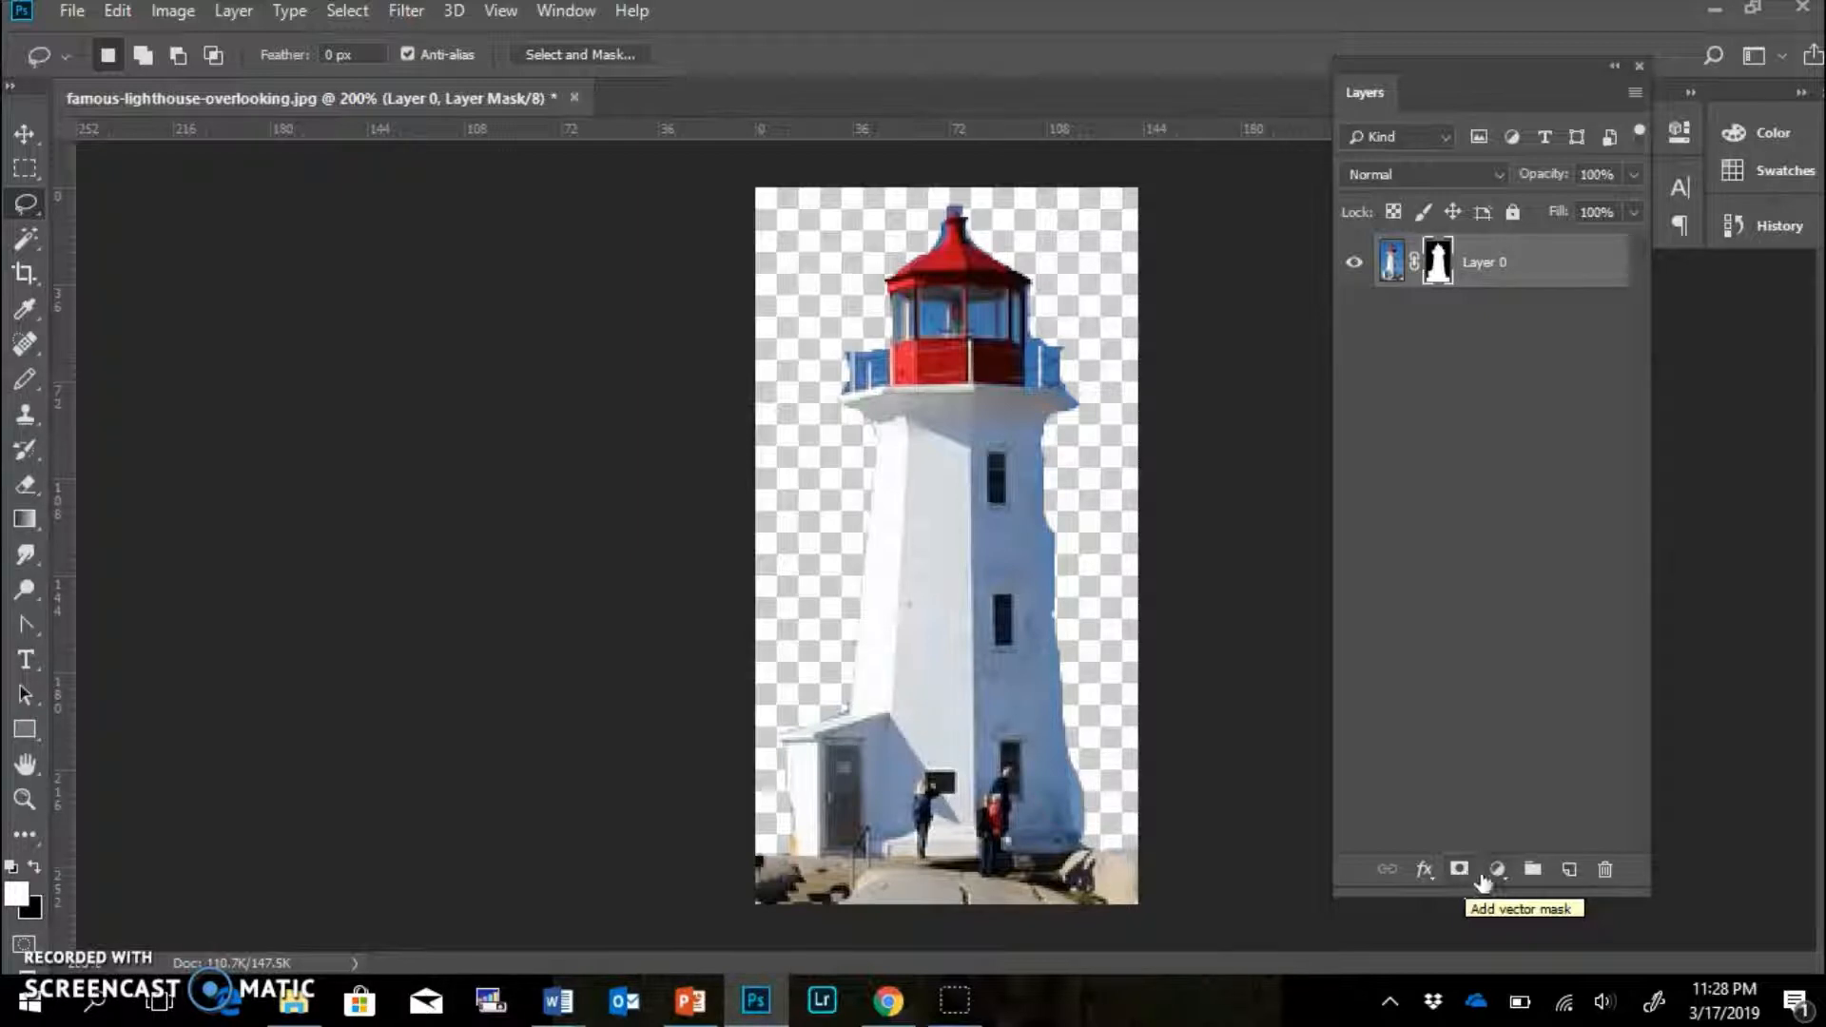
click(1567, 868)
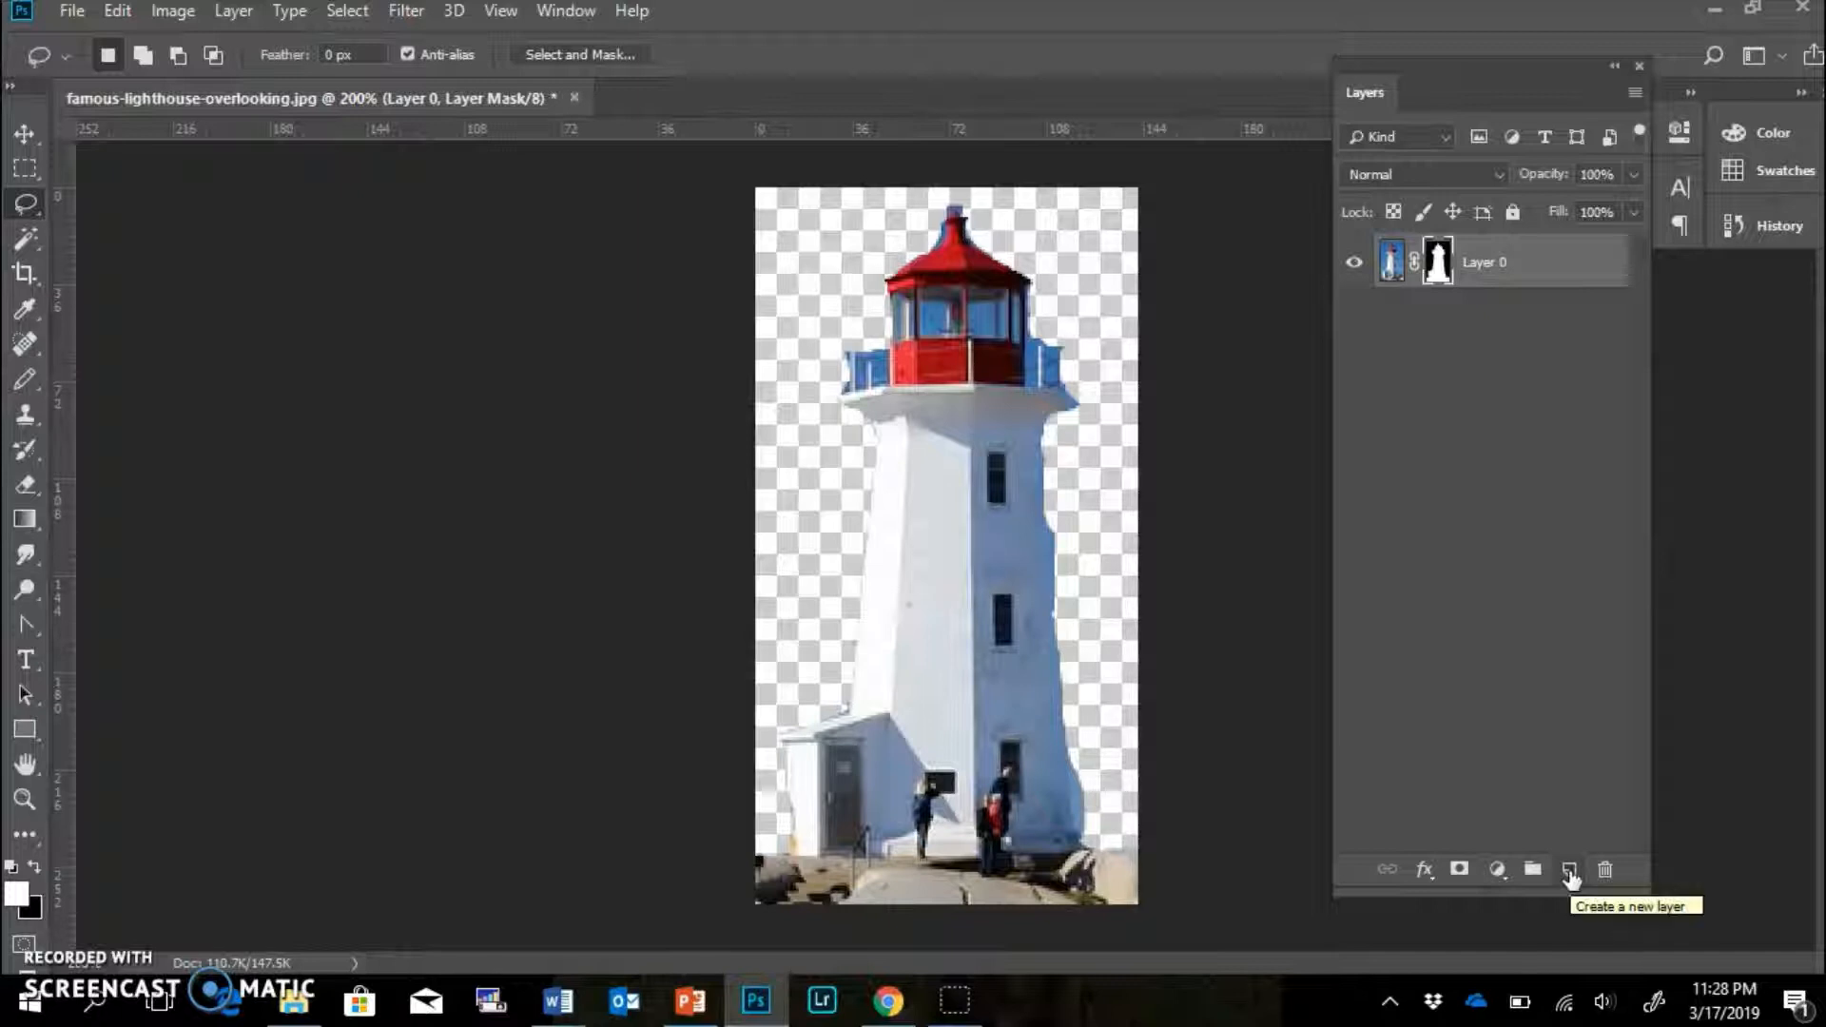
ctrl+click(1571, 870)
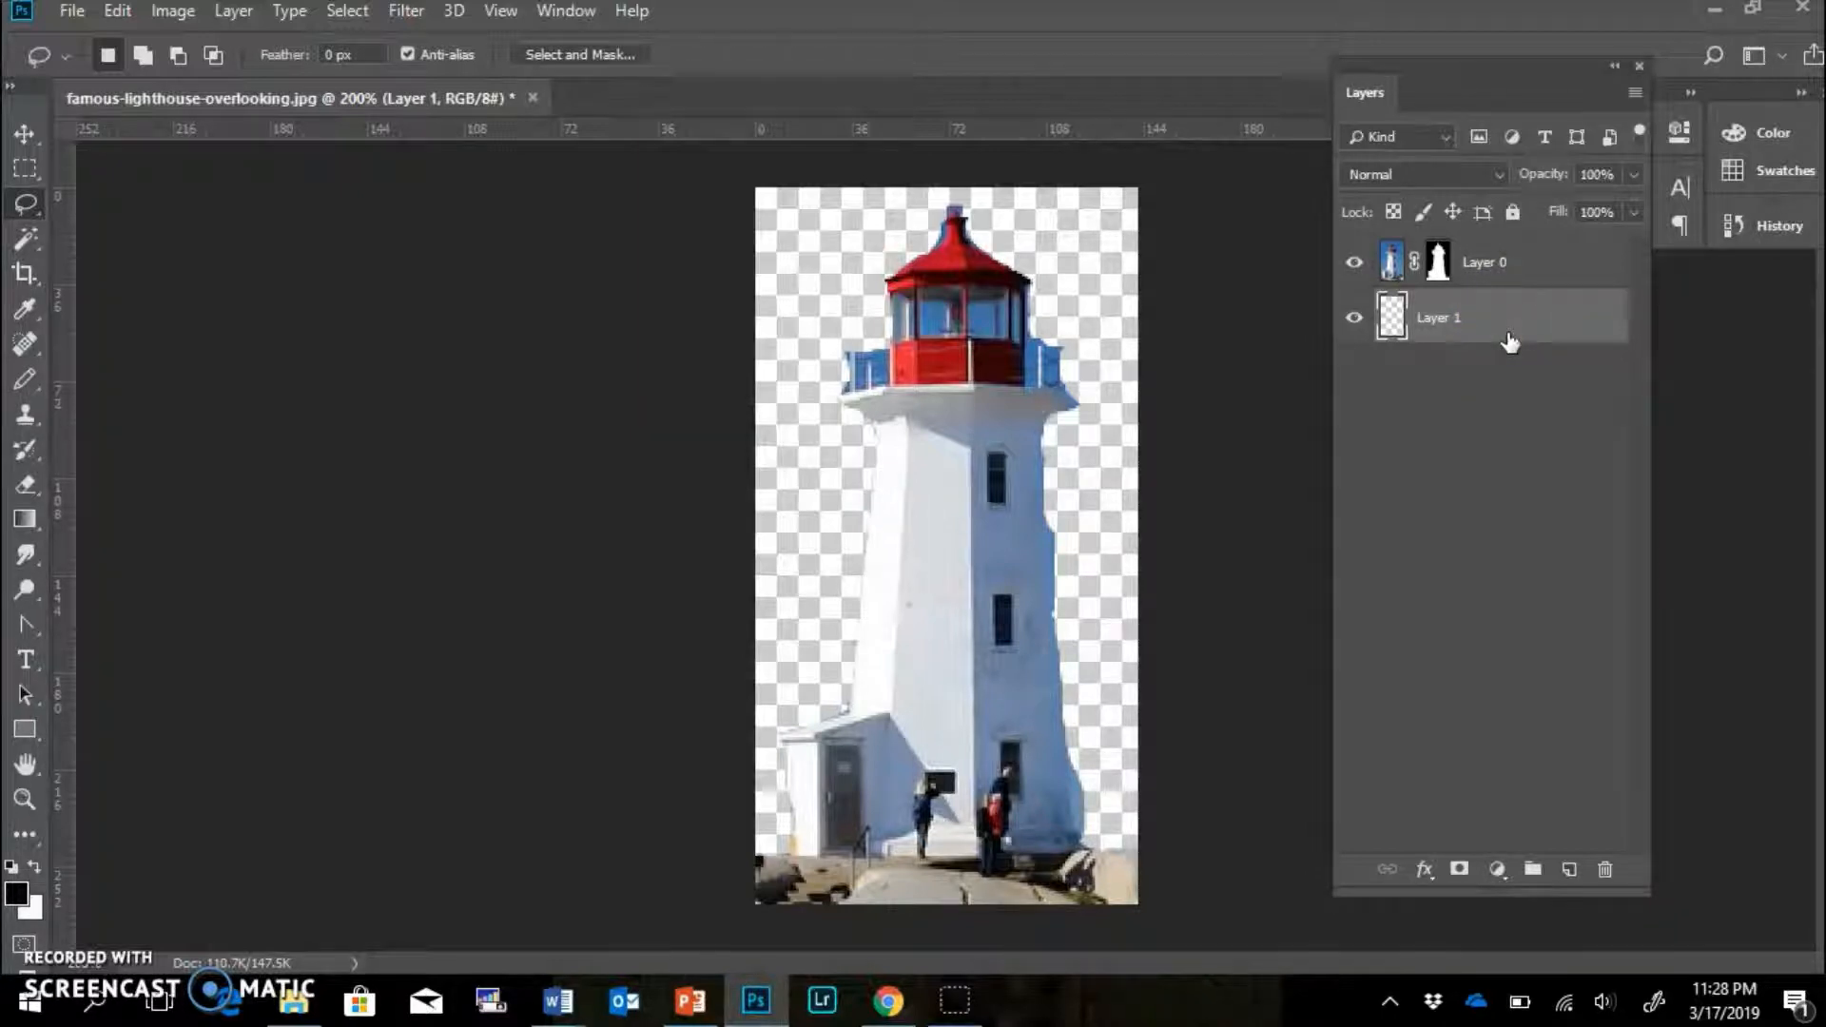
drag(1510, 343, 1500, 243)
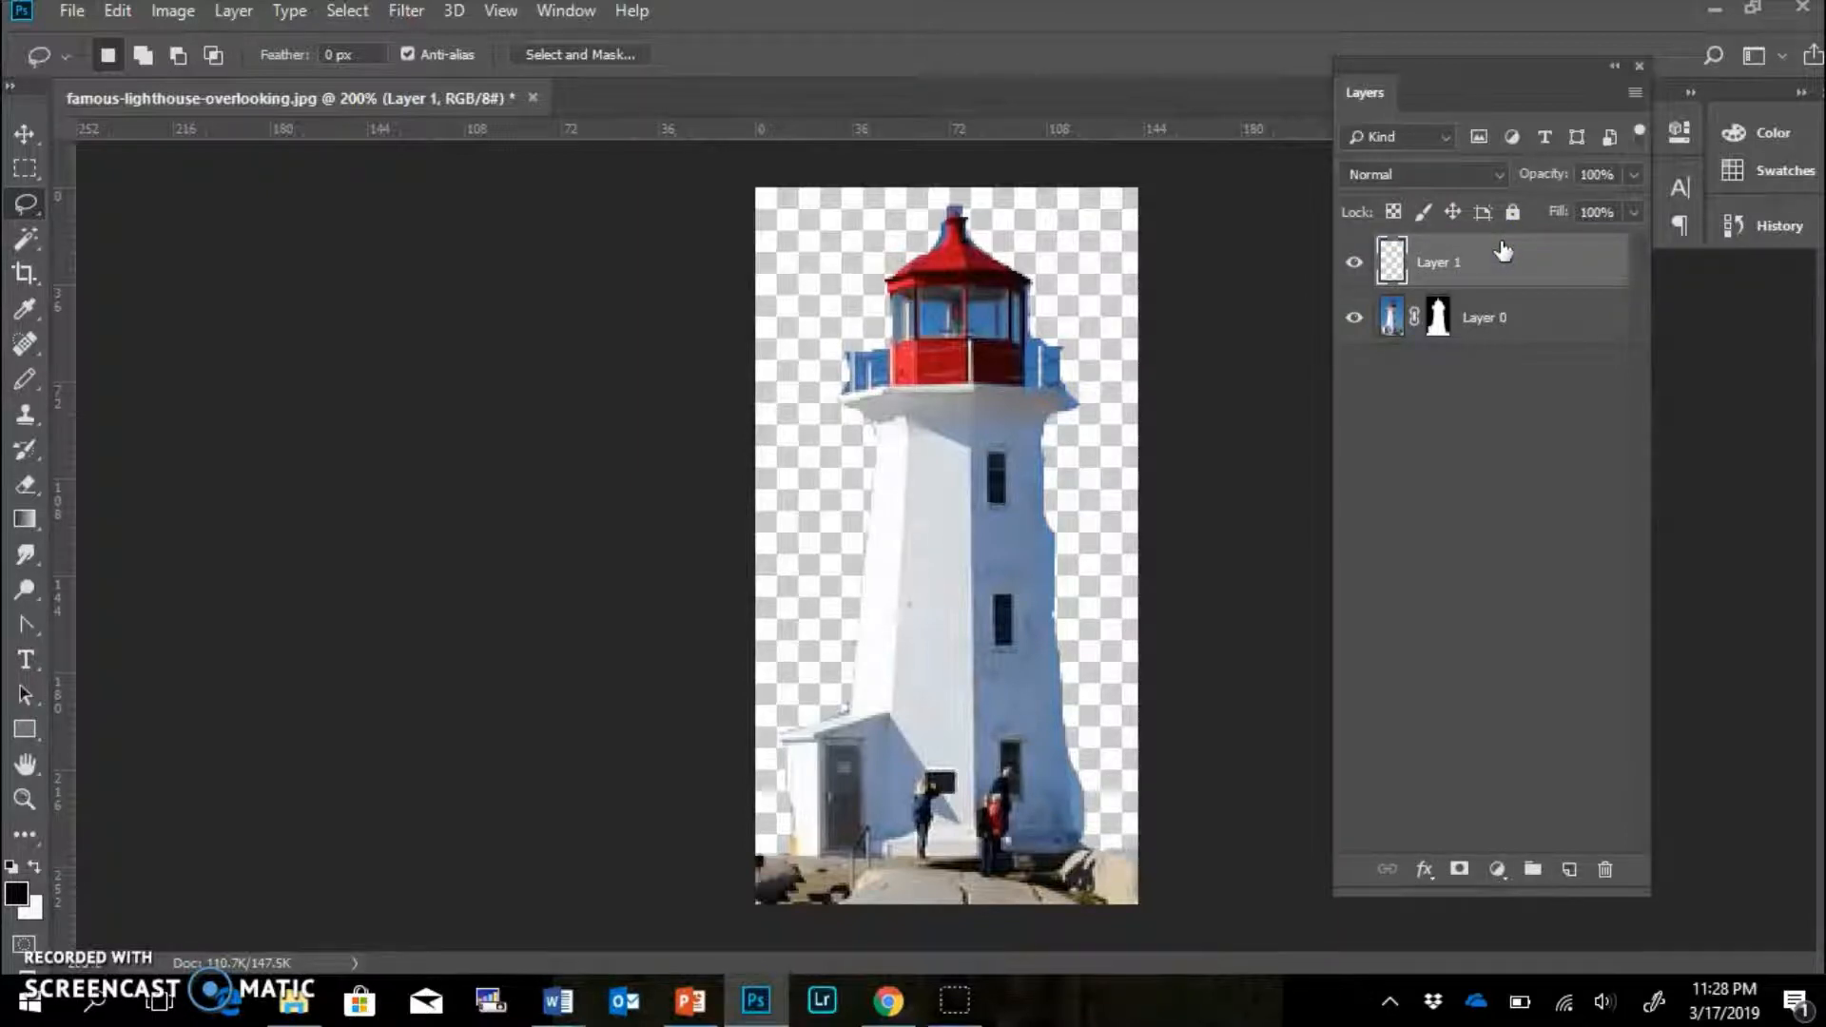
Move Layer 1 beneath the lighthouse, fill it with white, and reselect Layer 0.
drag(1500, 252, 1468, 364)
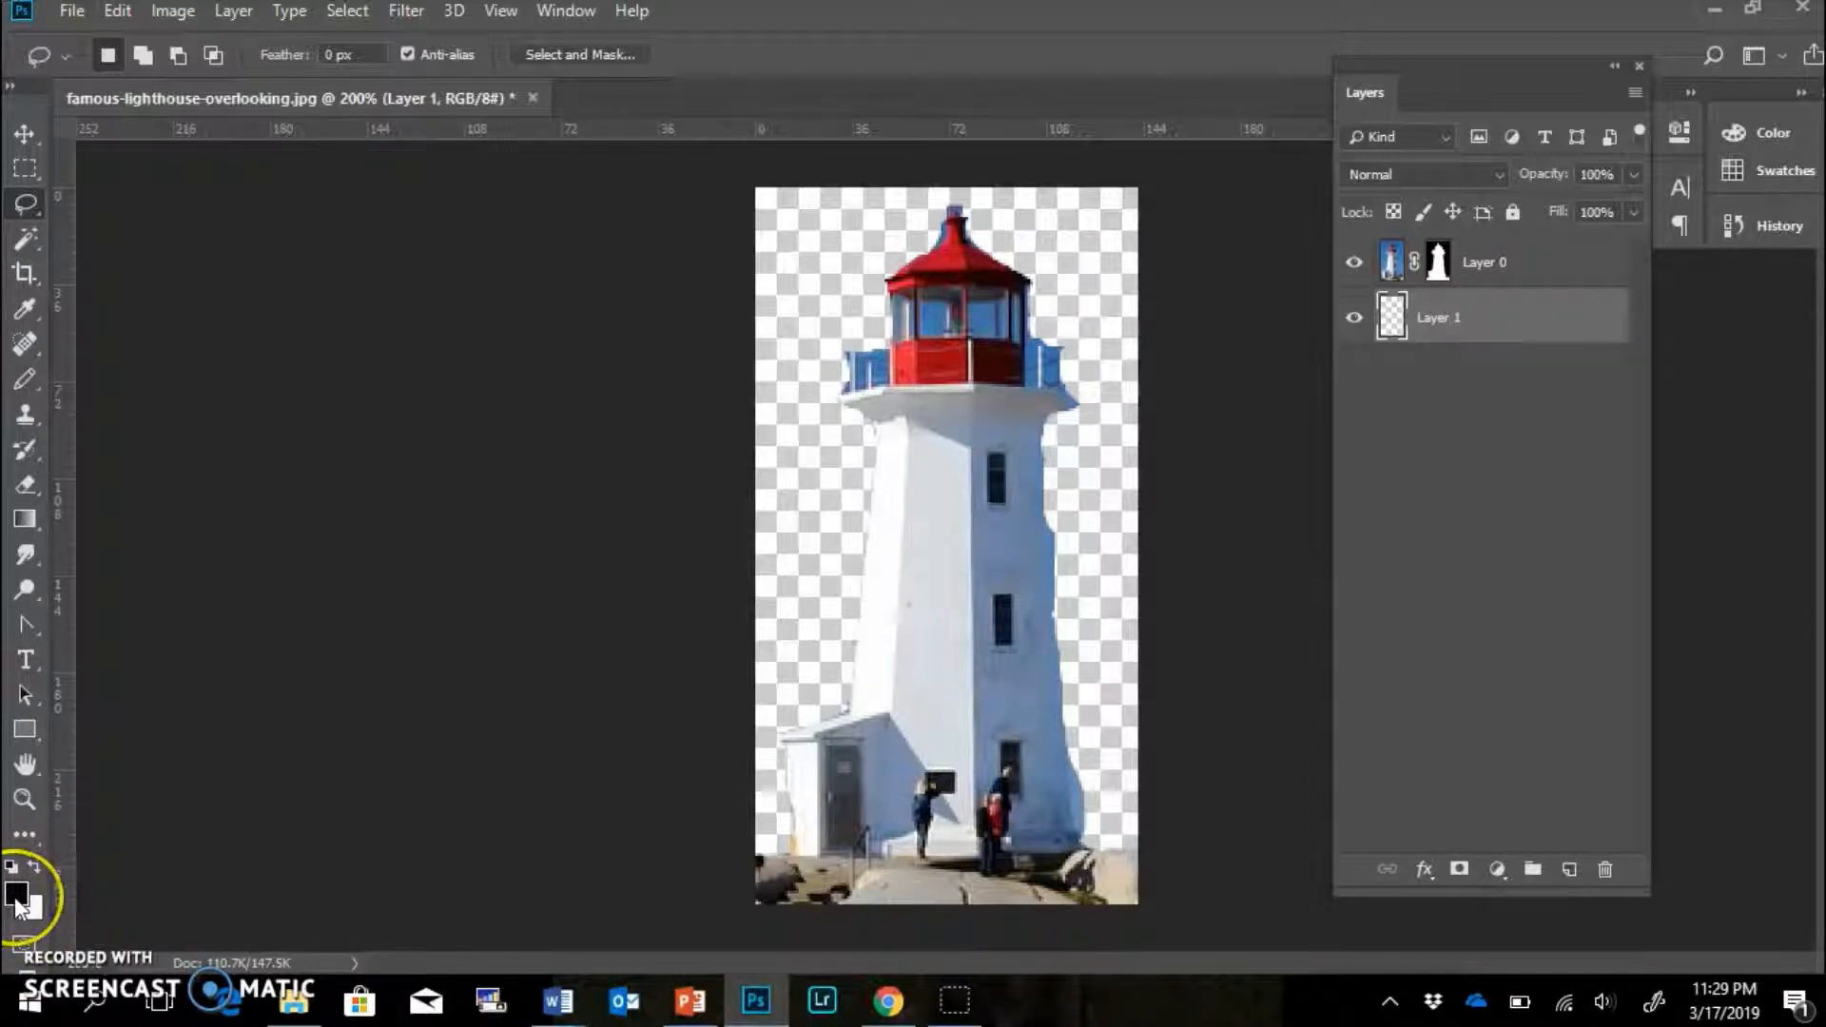
click(16, 896)
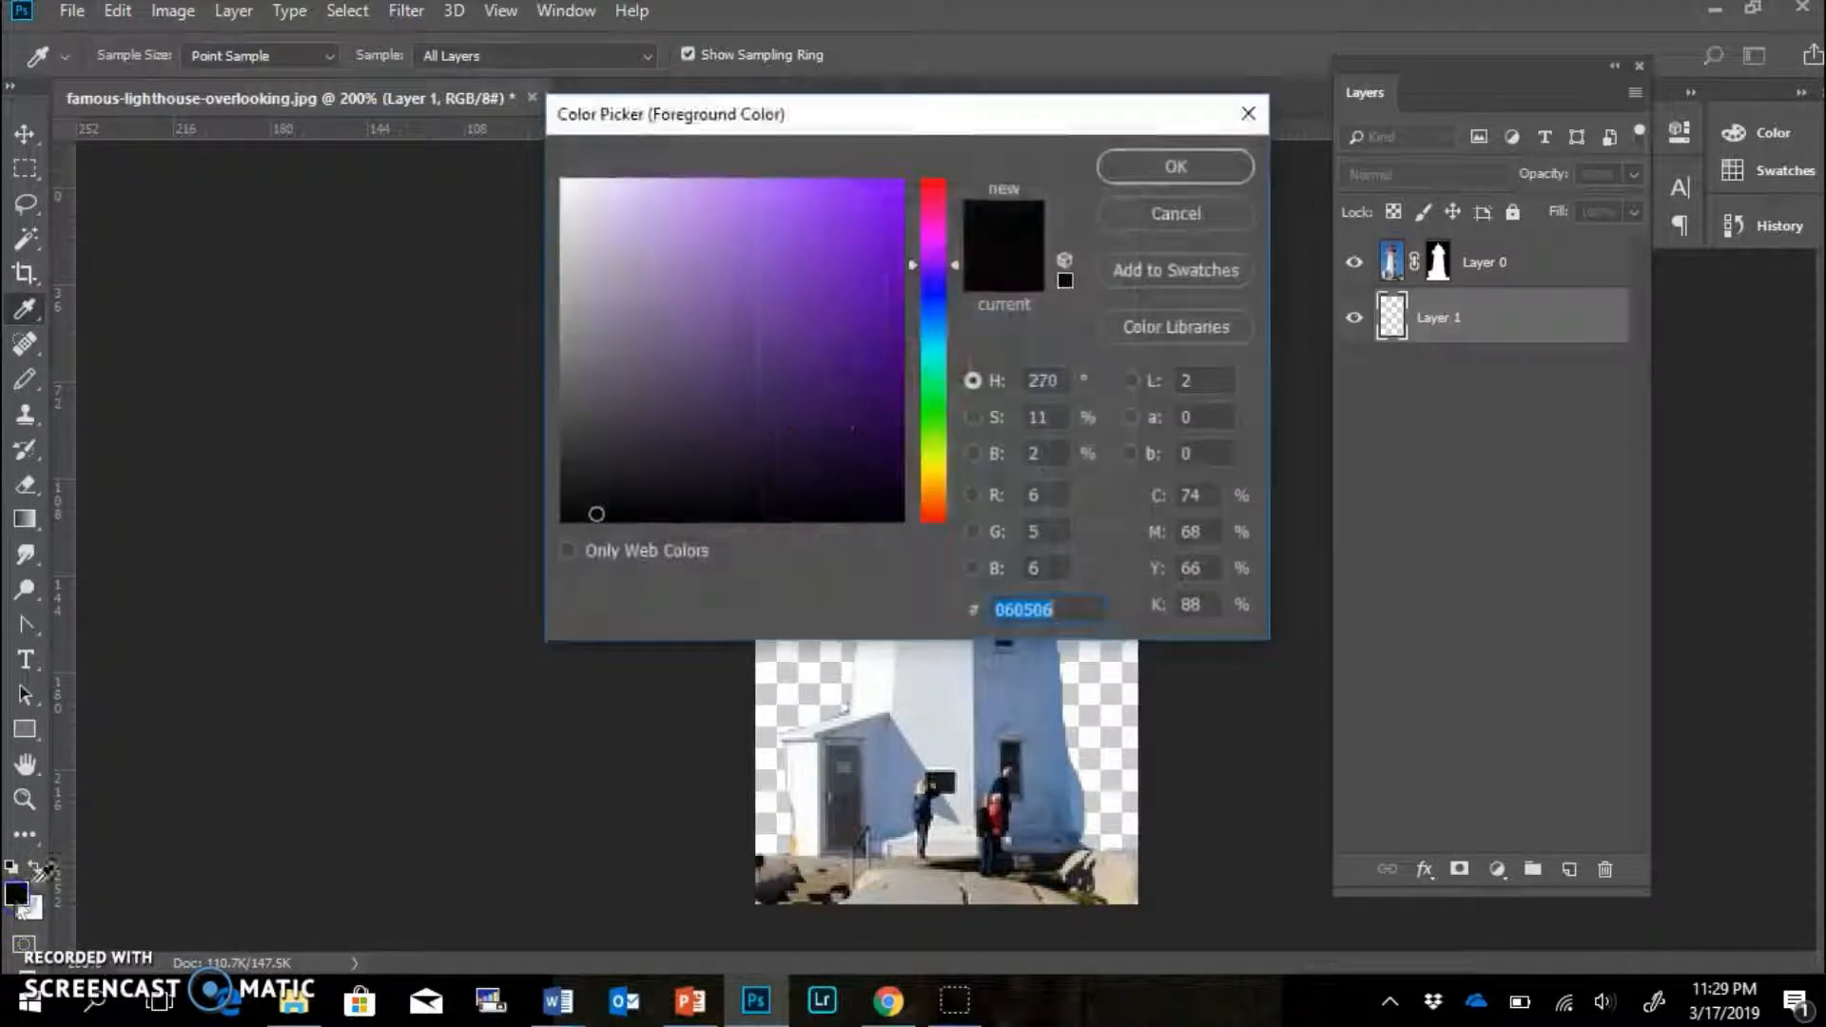
click(685, 518)
click(1128, 176)
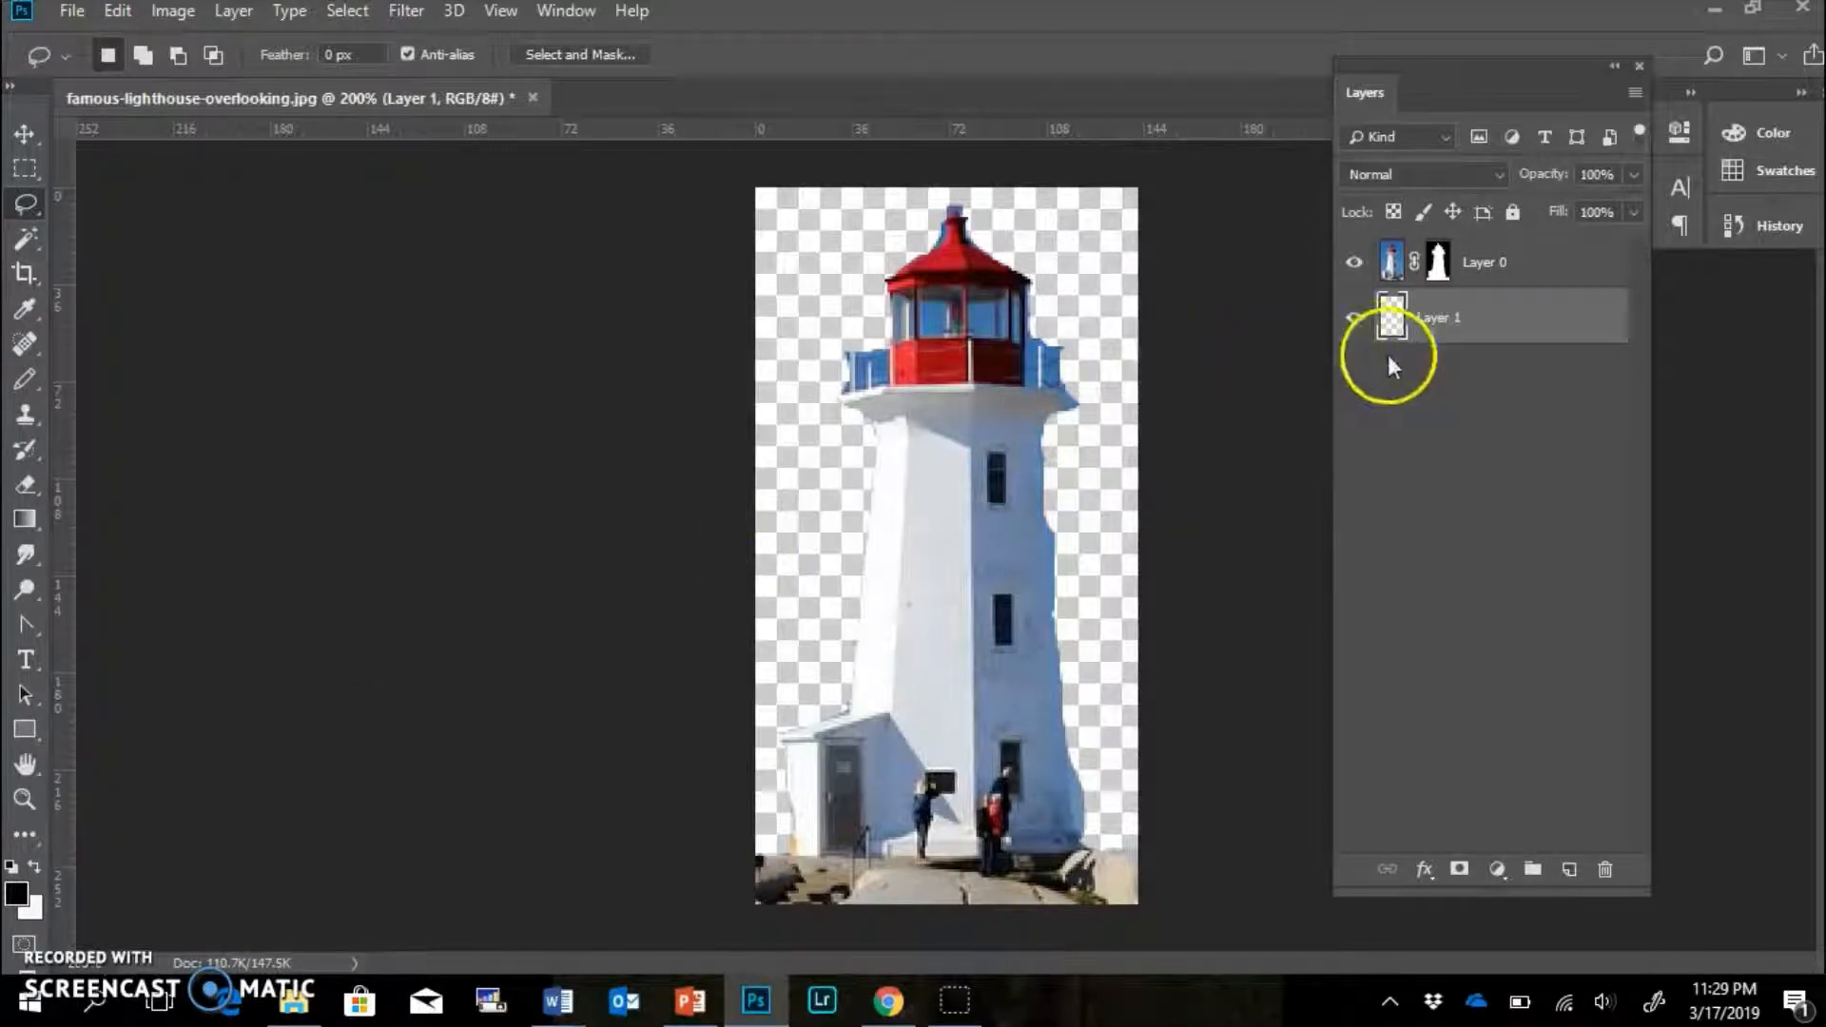
click(1458, 323)
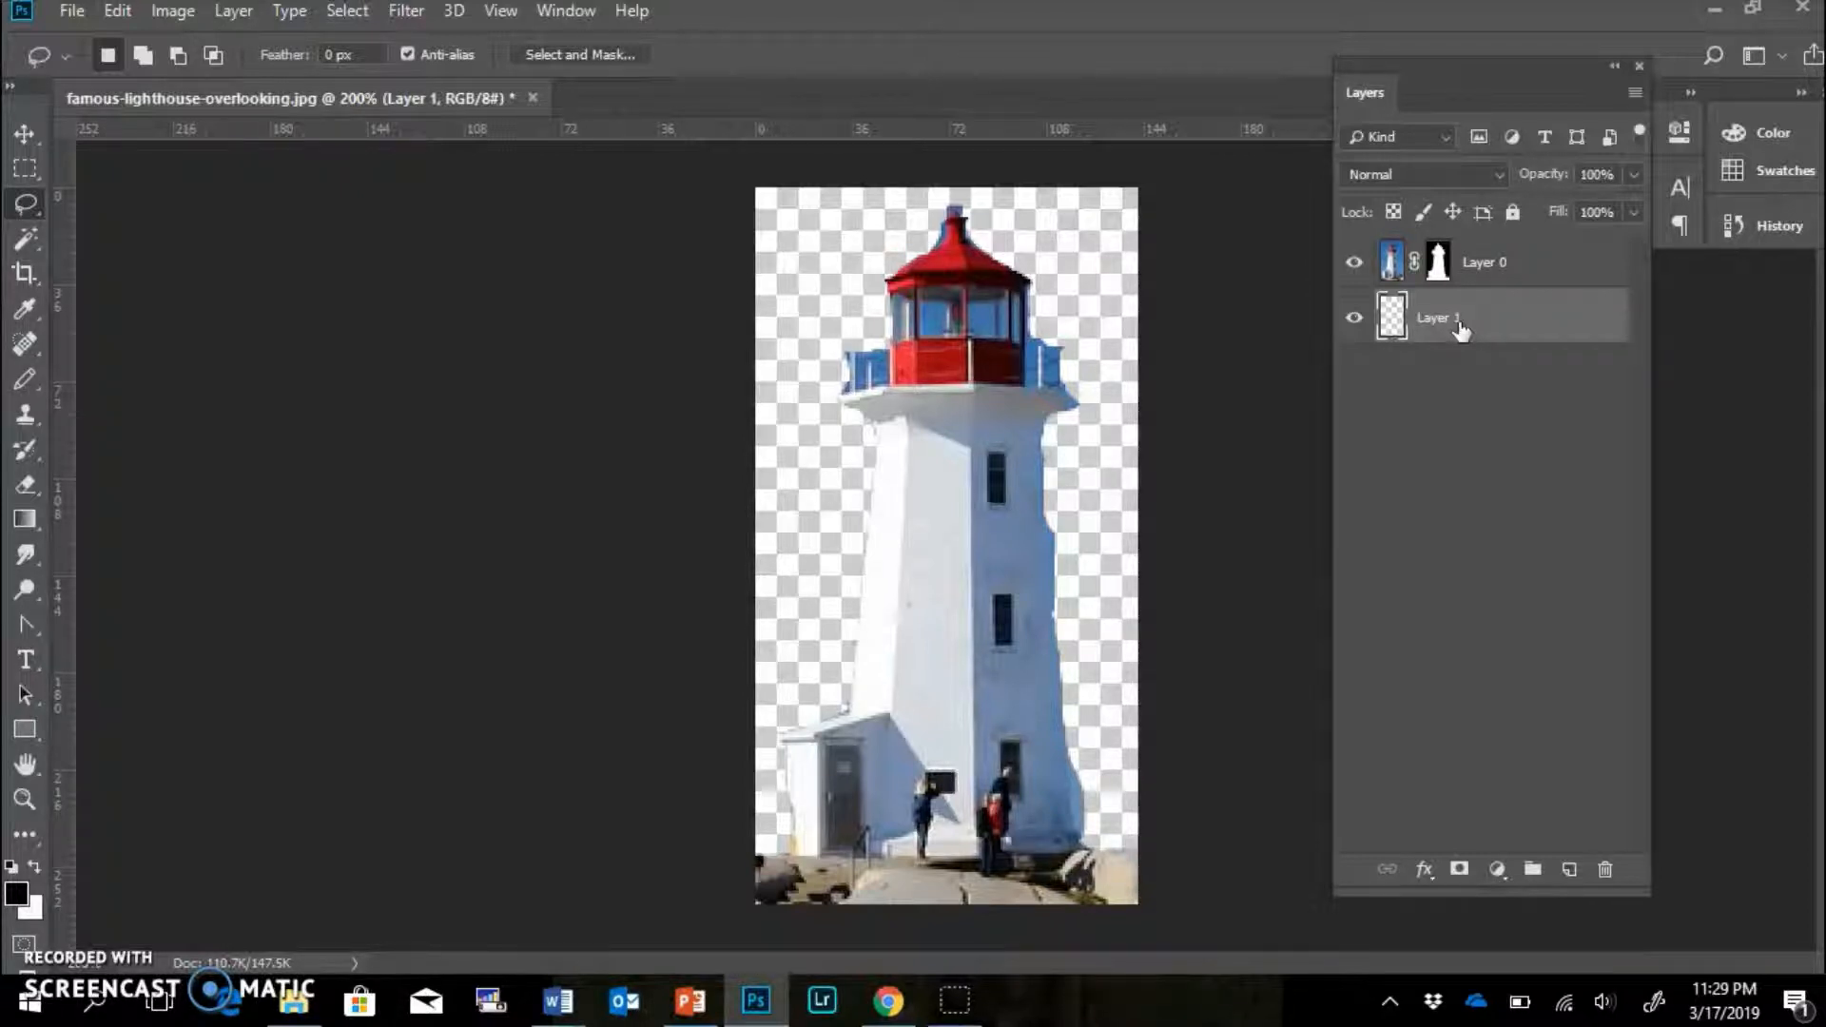
key(ctrl+BackSpace)
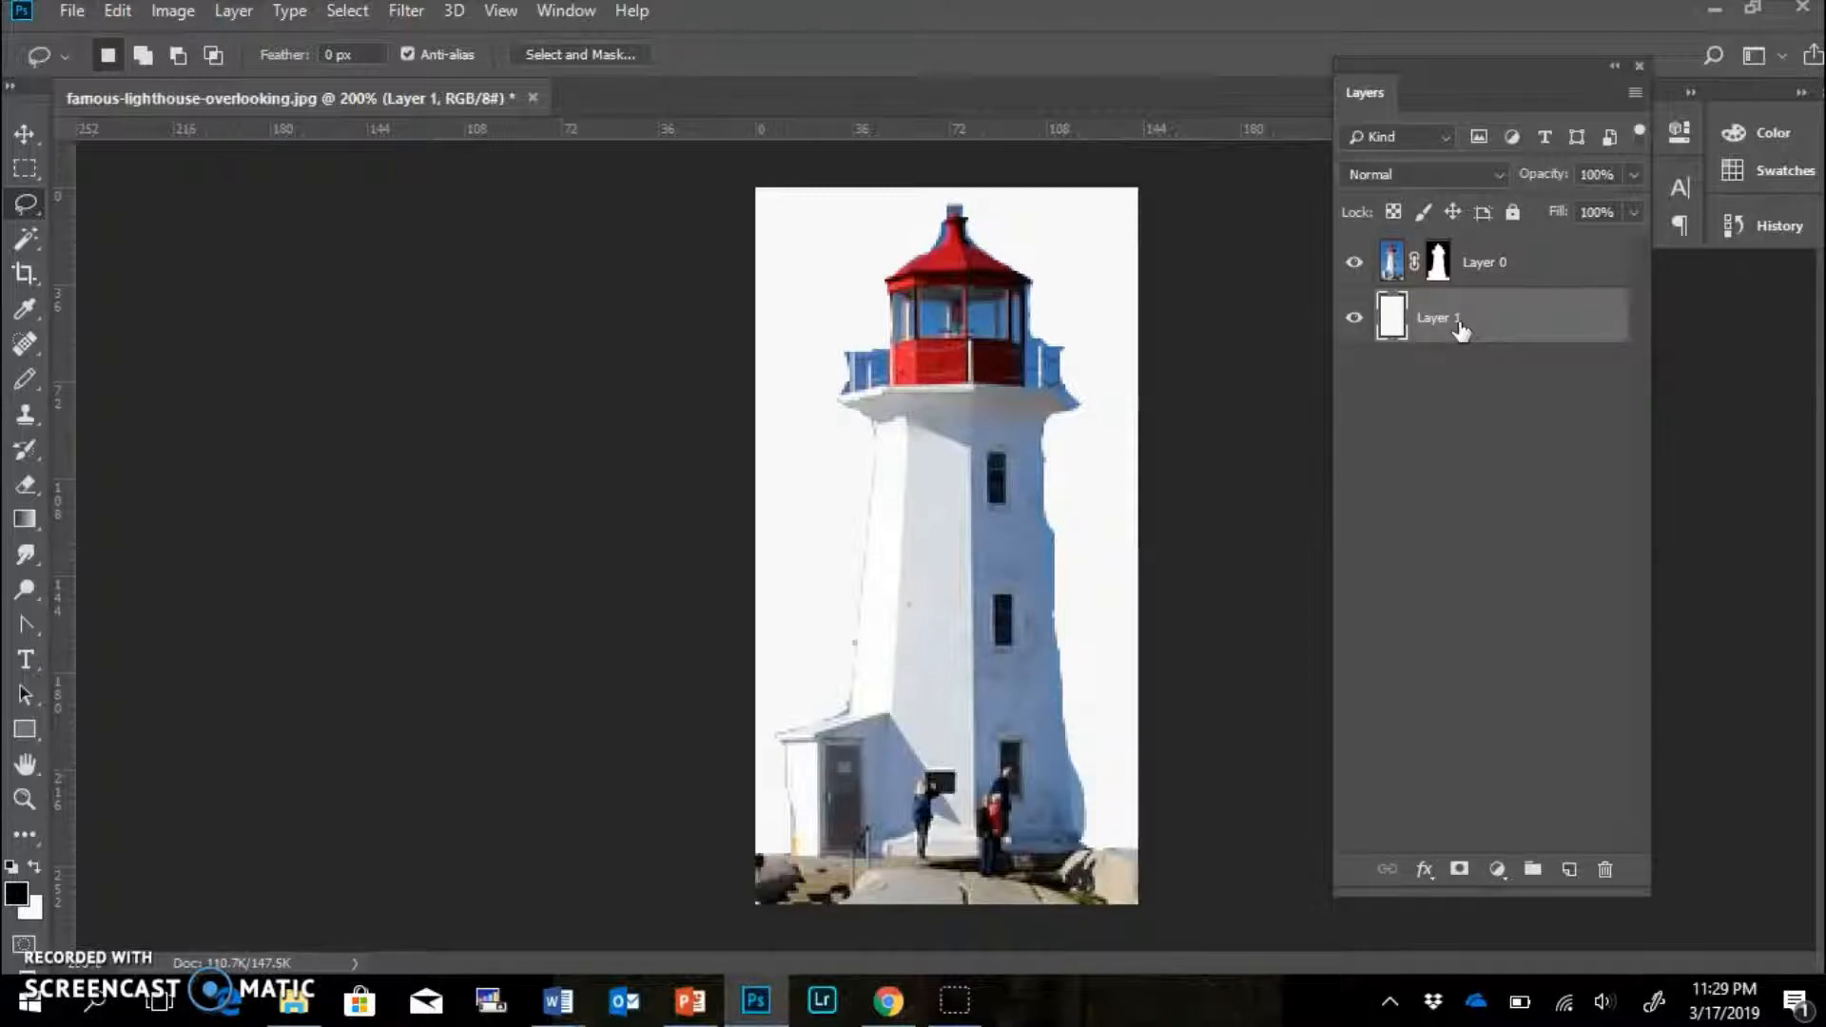
click(1498, 348)
click(1542, 267)
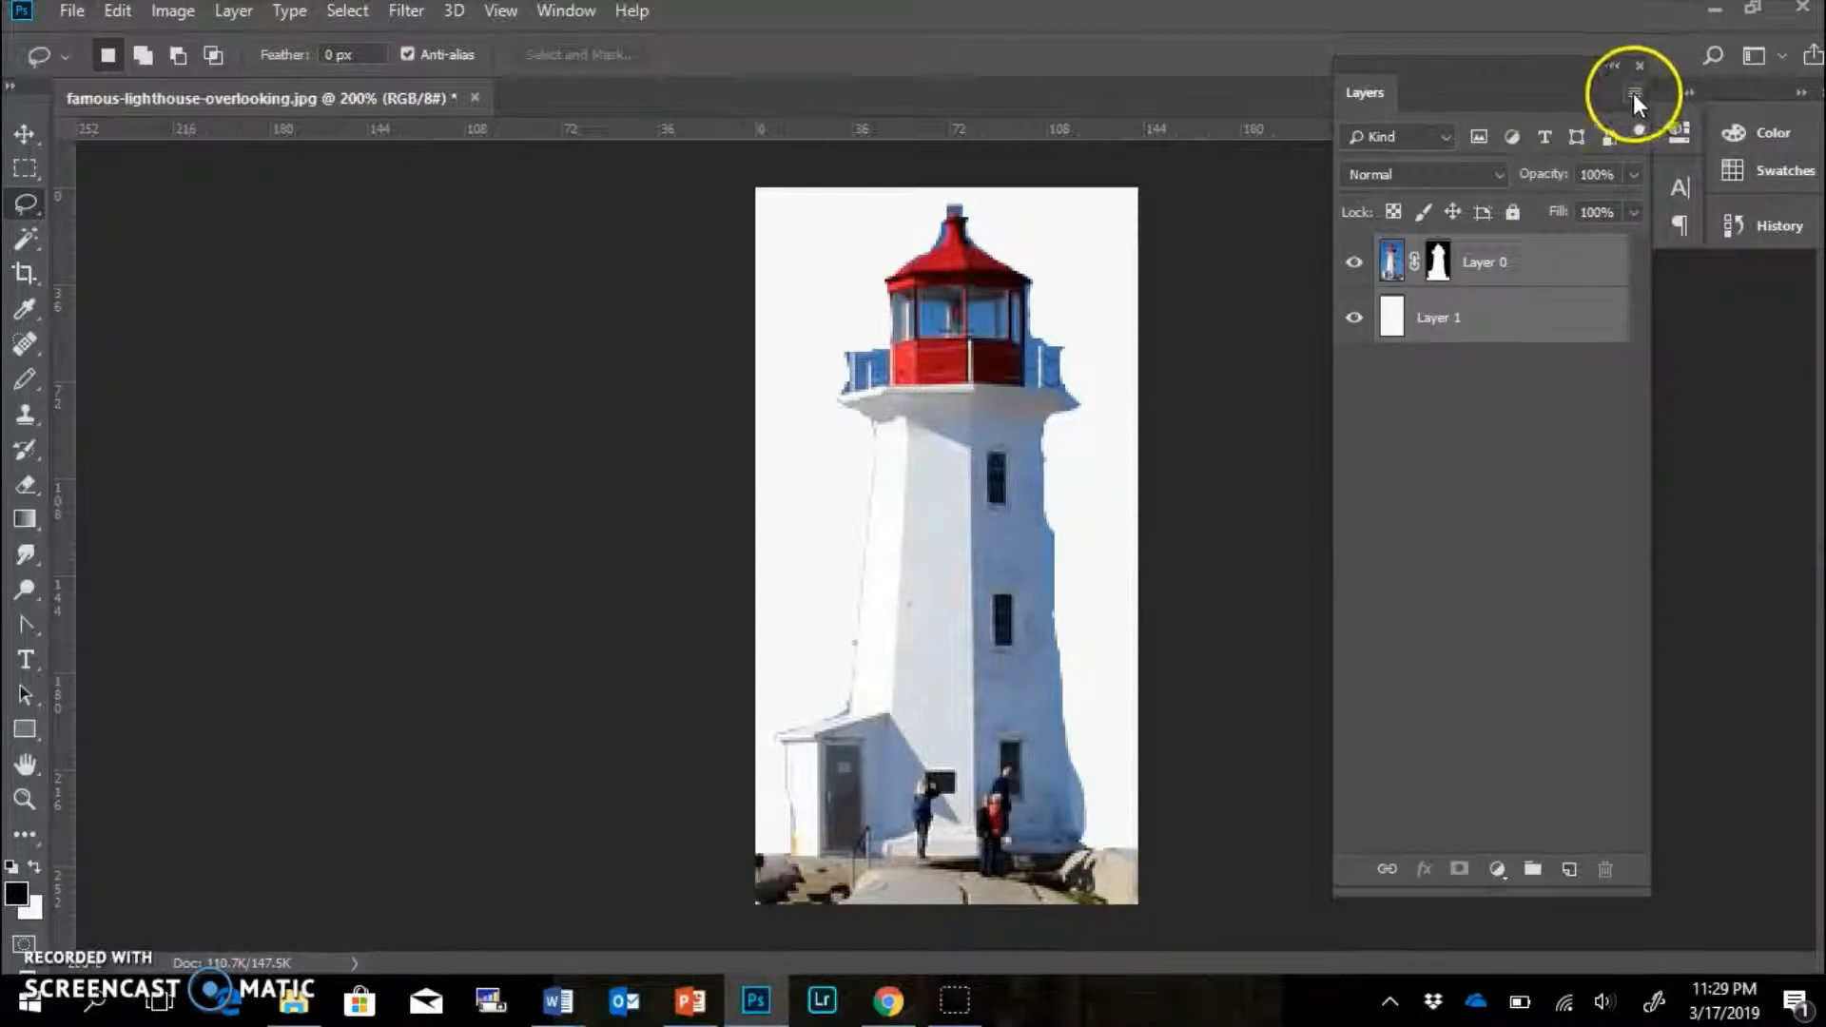
Convert Layer 0 to a smart object and choose JPEG as the Save As format.
click(1634, 93)
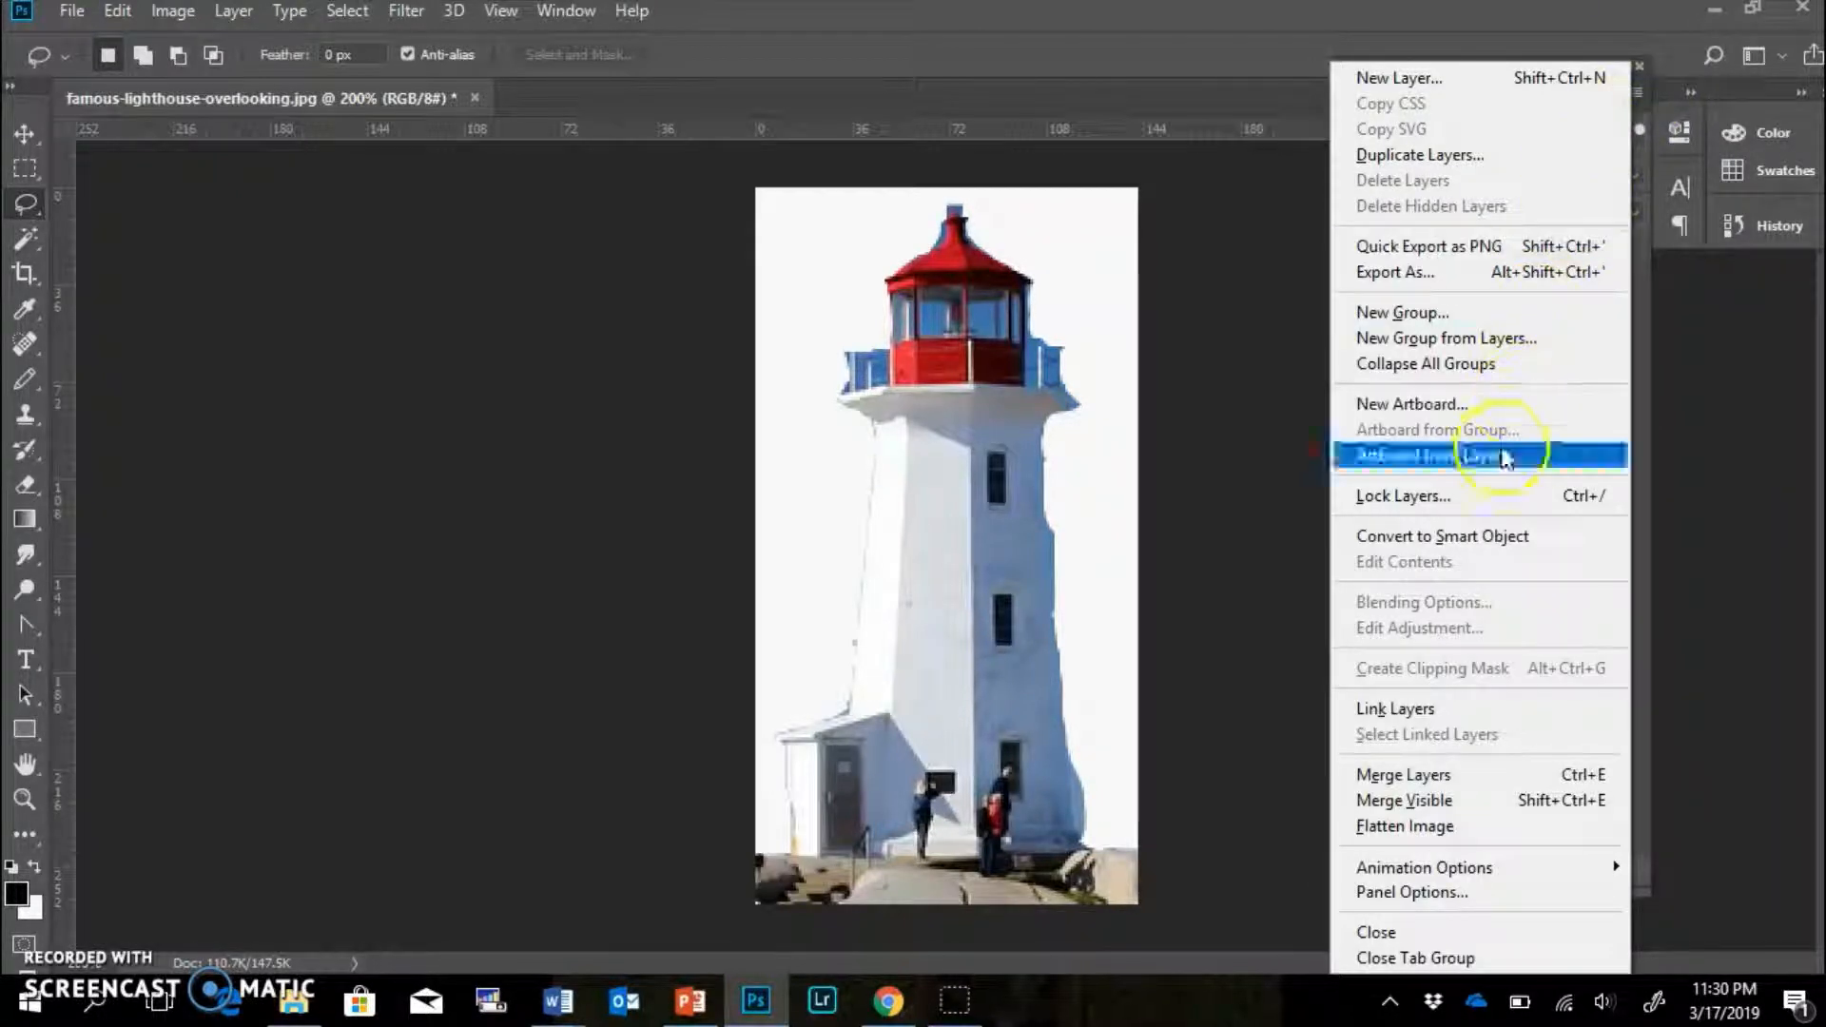
click(1478, 546)
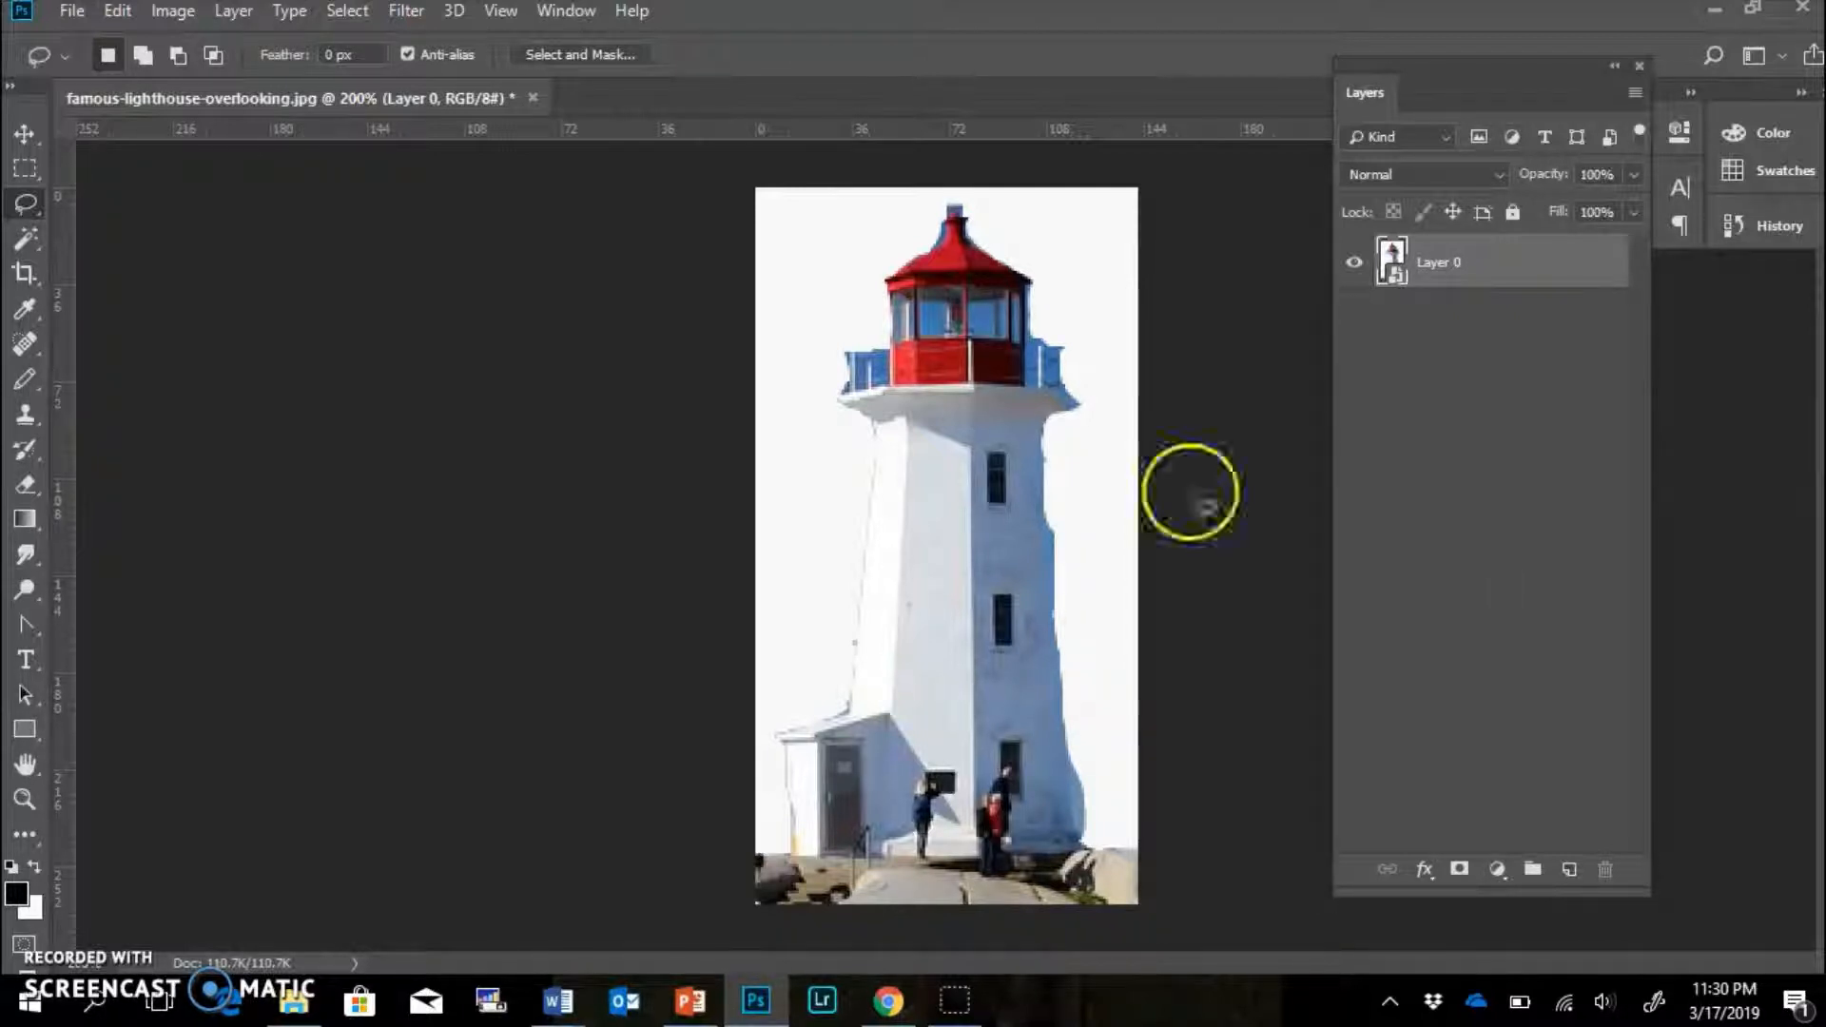
click(72, 11)
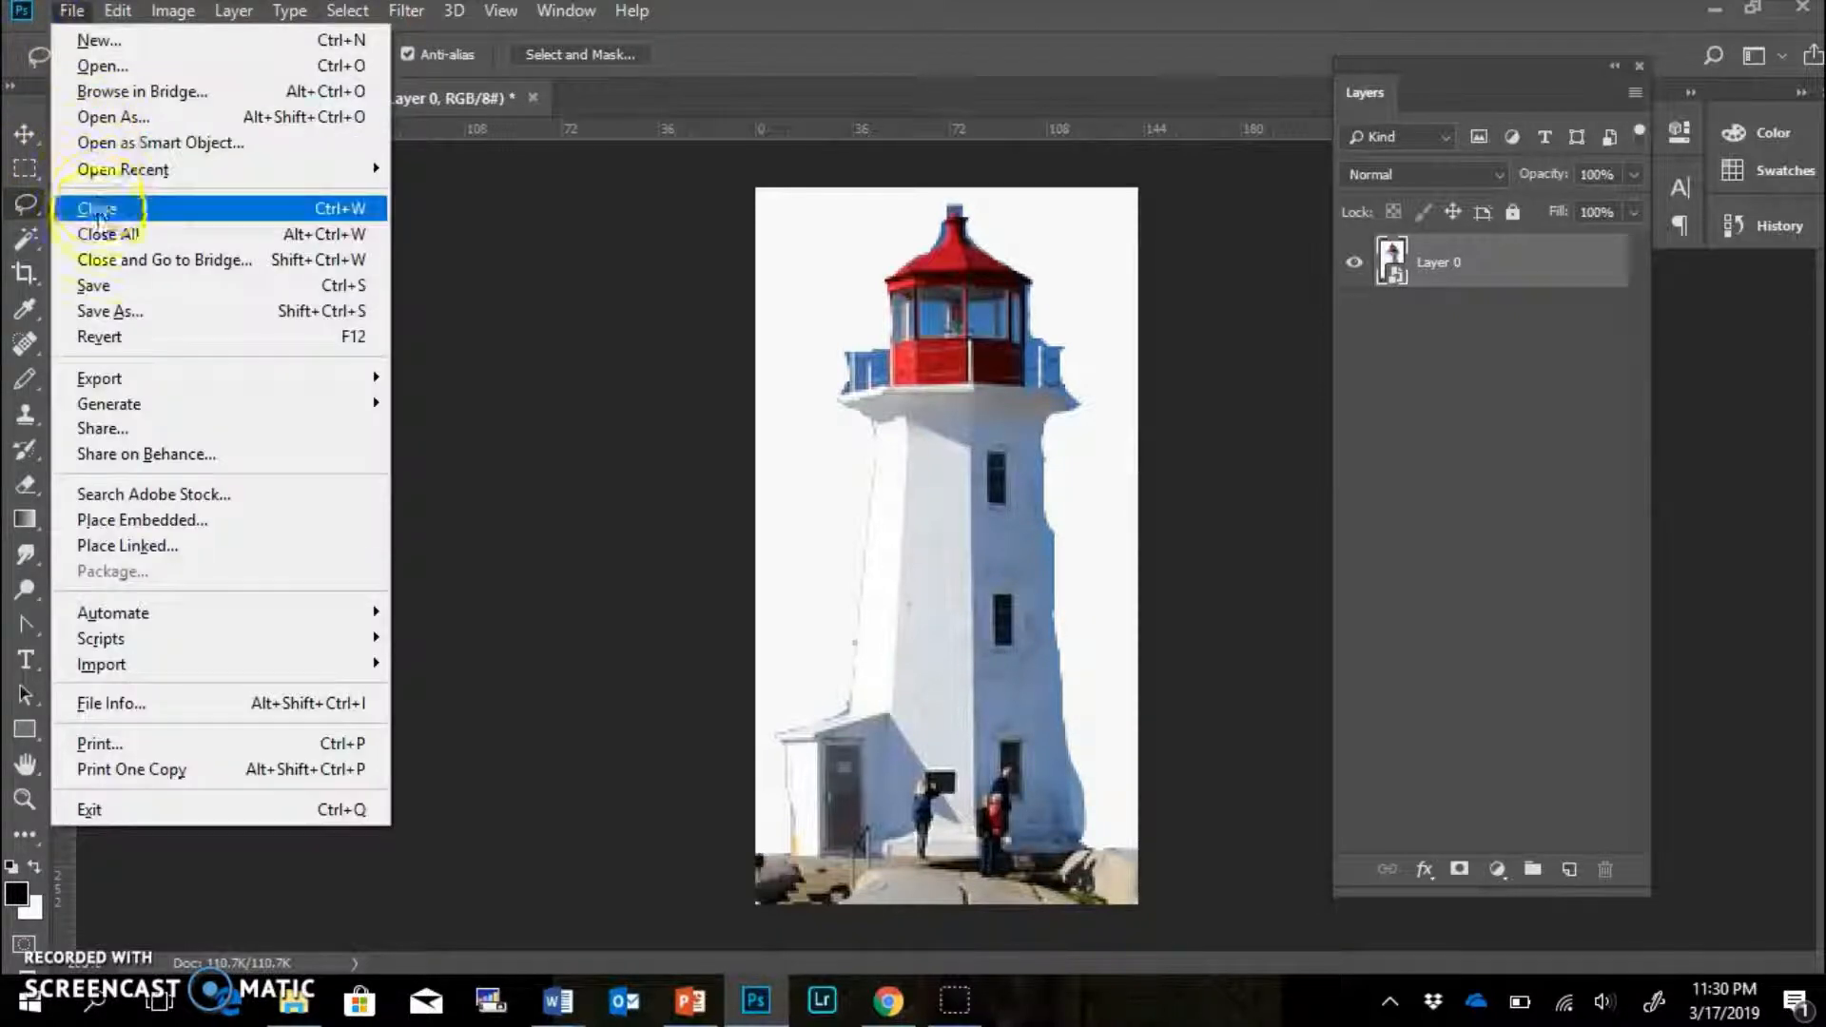
click(106, 308)
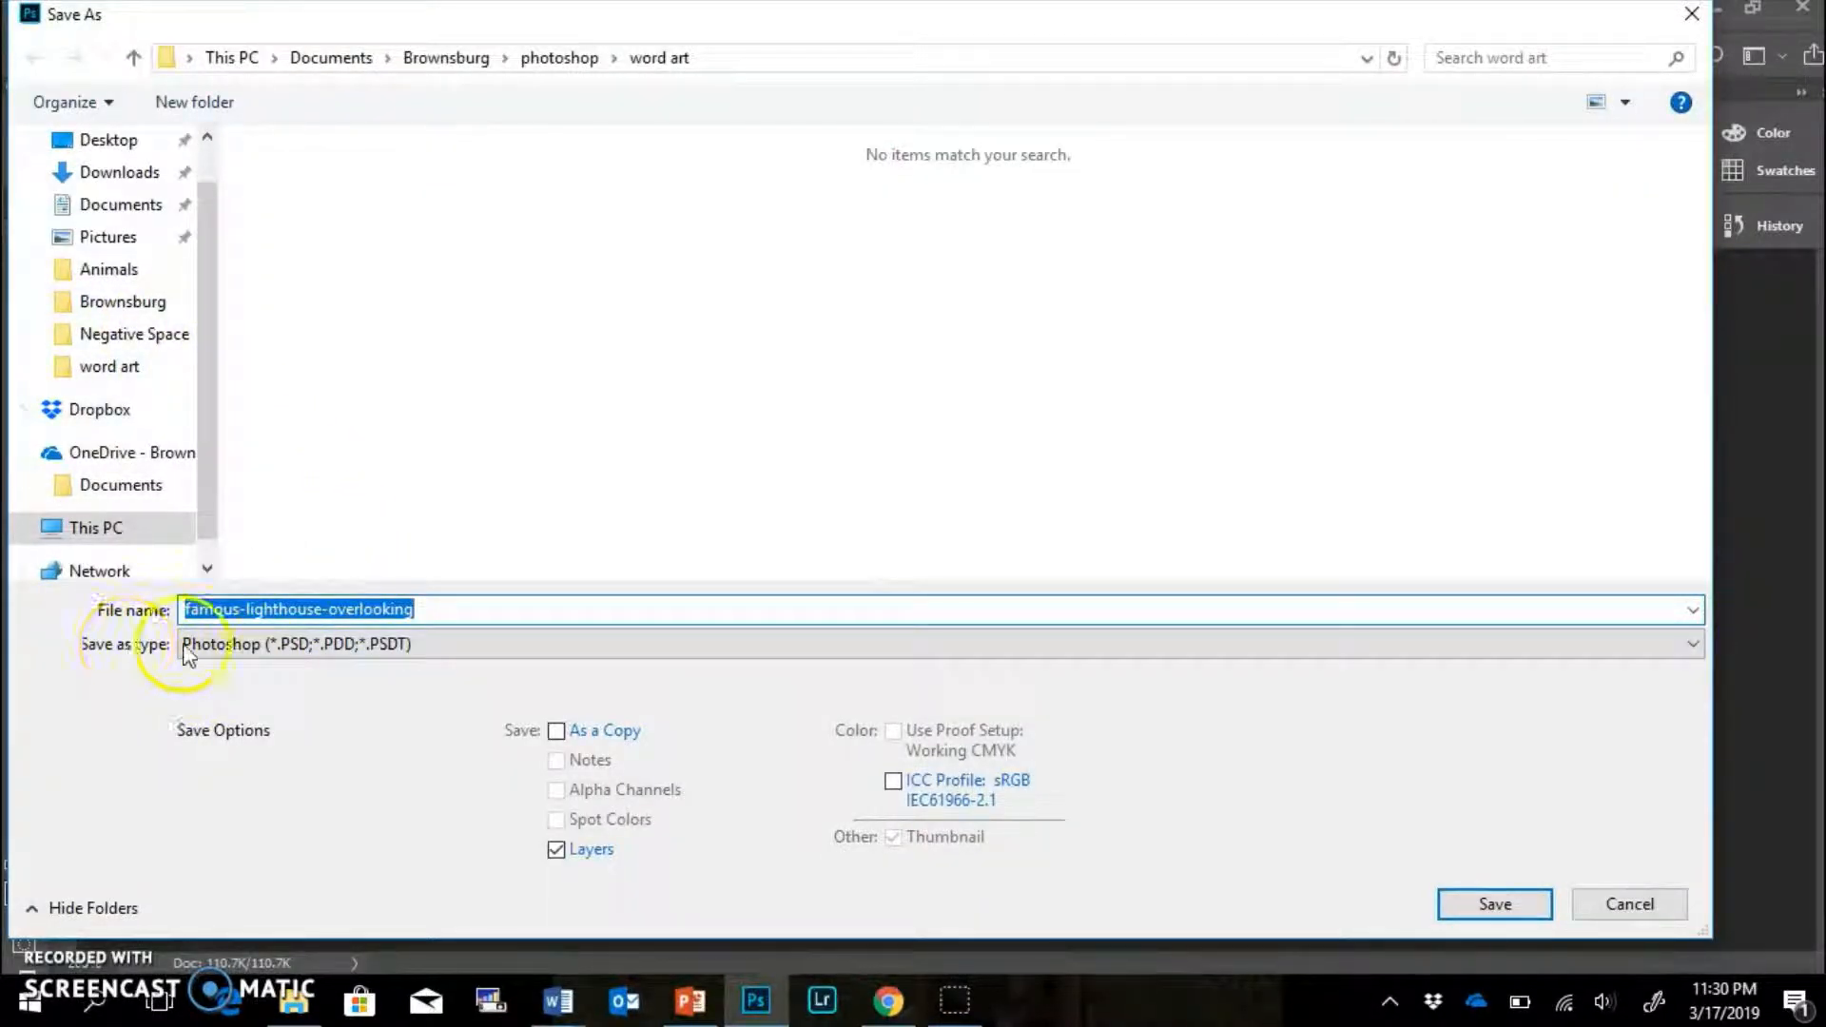
click(220, 643)
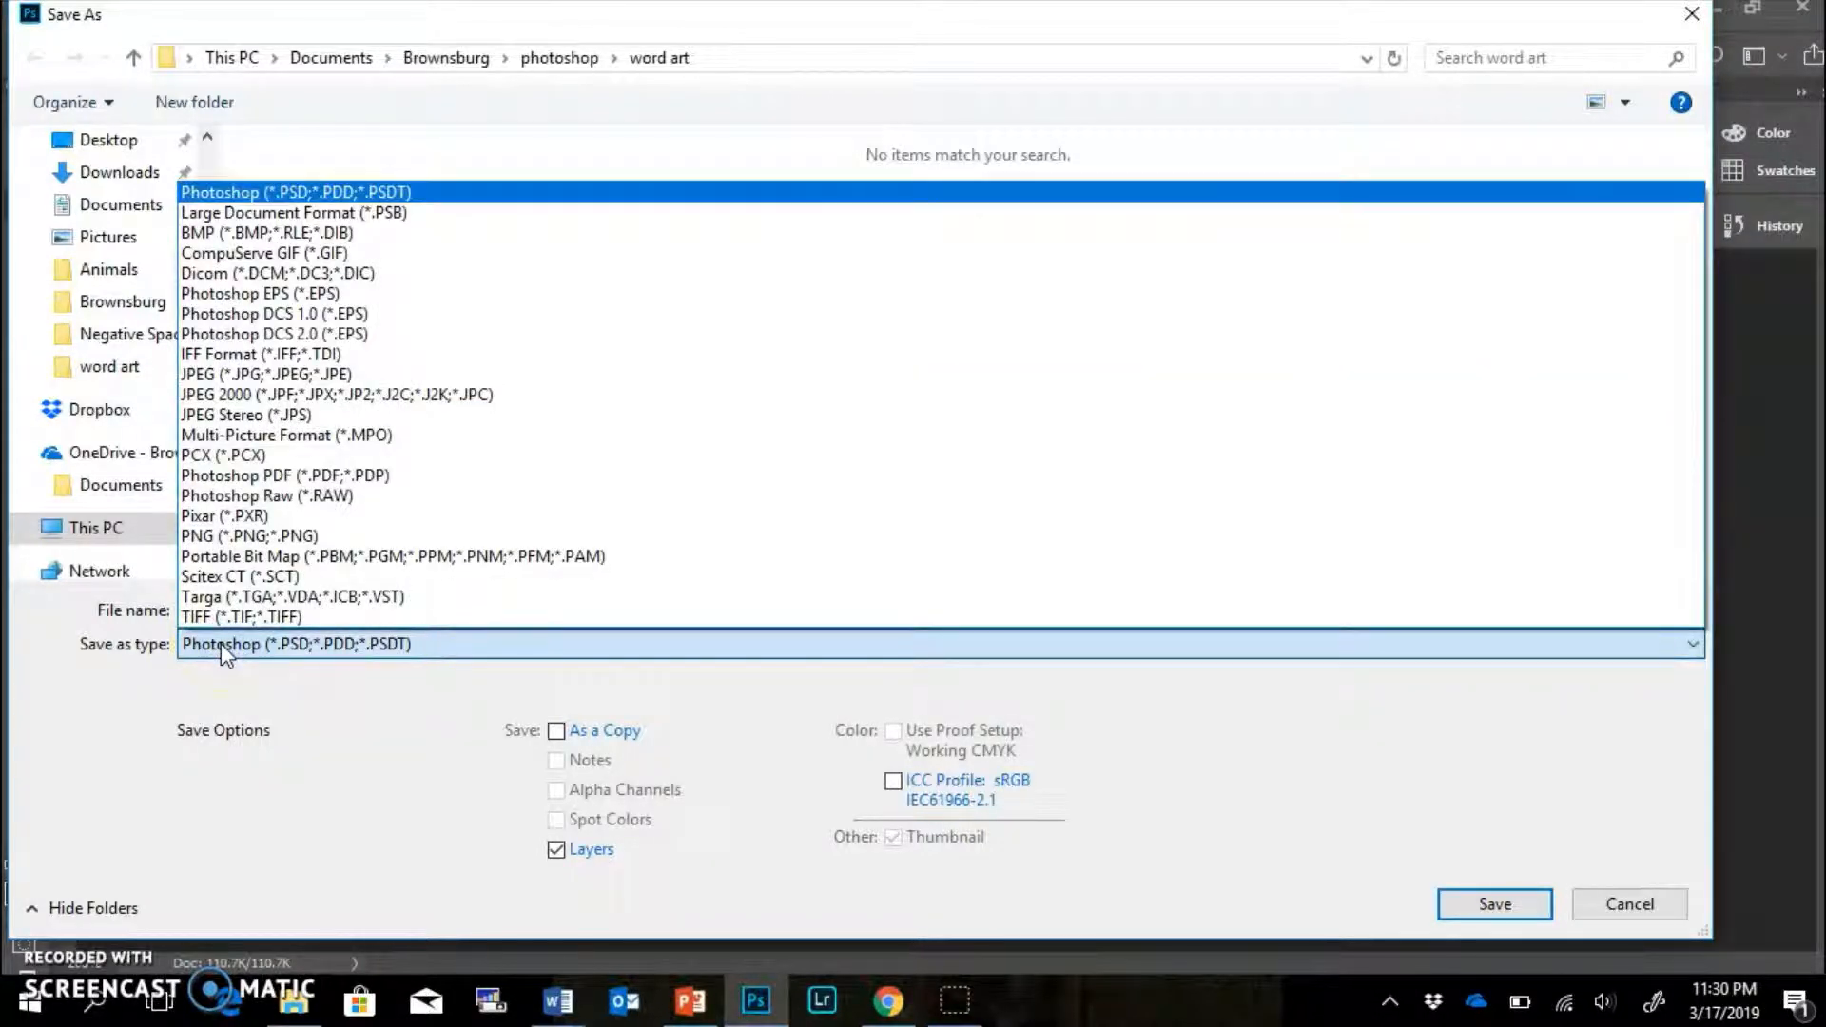
click(252, 374)
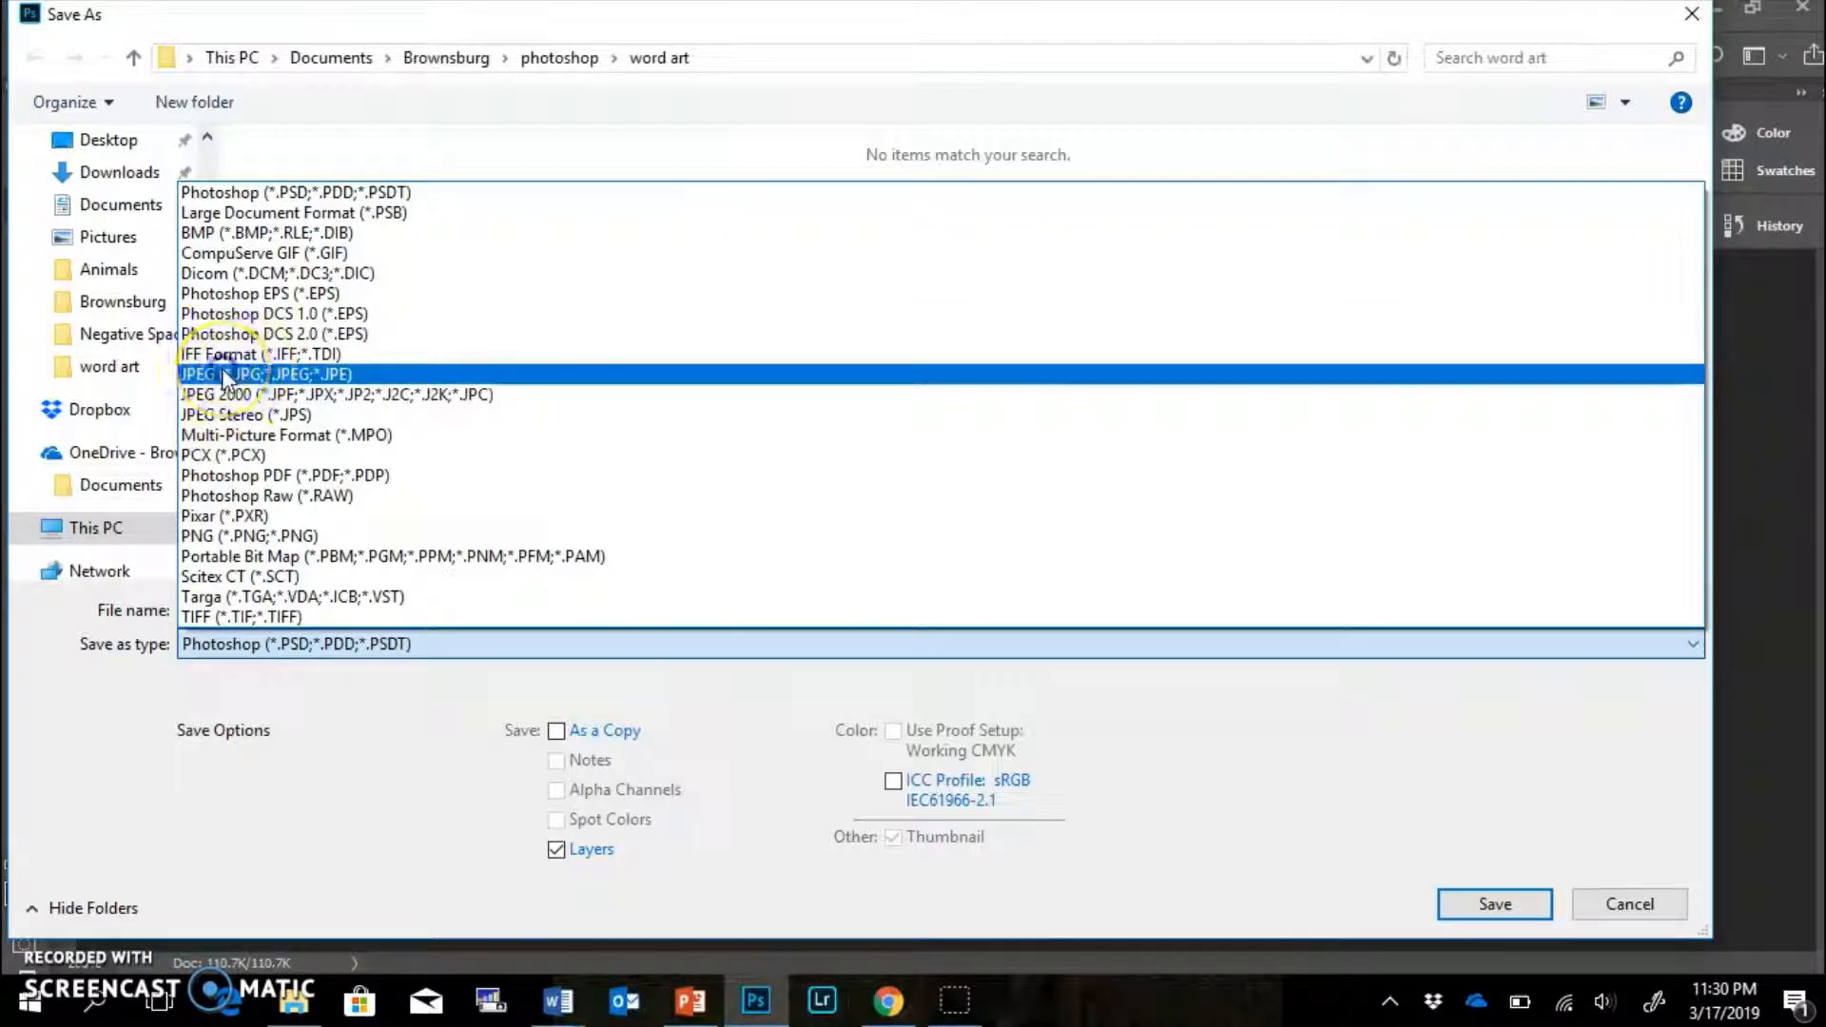
Save as lighthouse.jpg in word art, replacing the existing file, with Quality 11 Maximum.
click(478, 606)
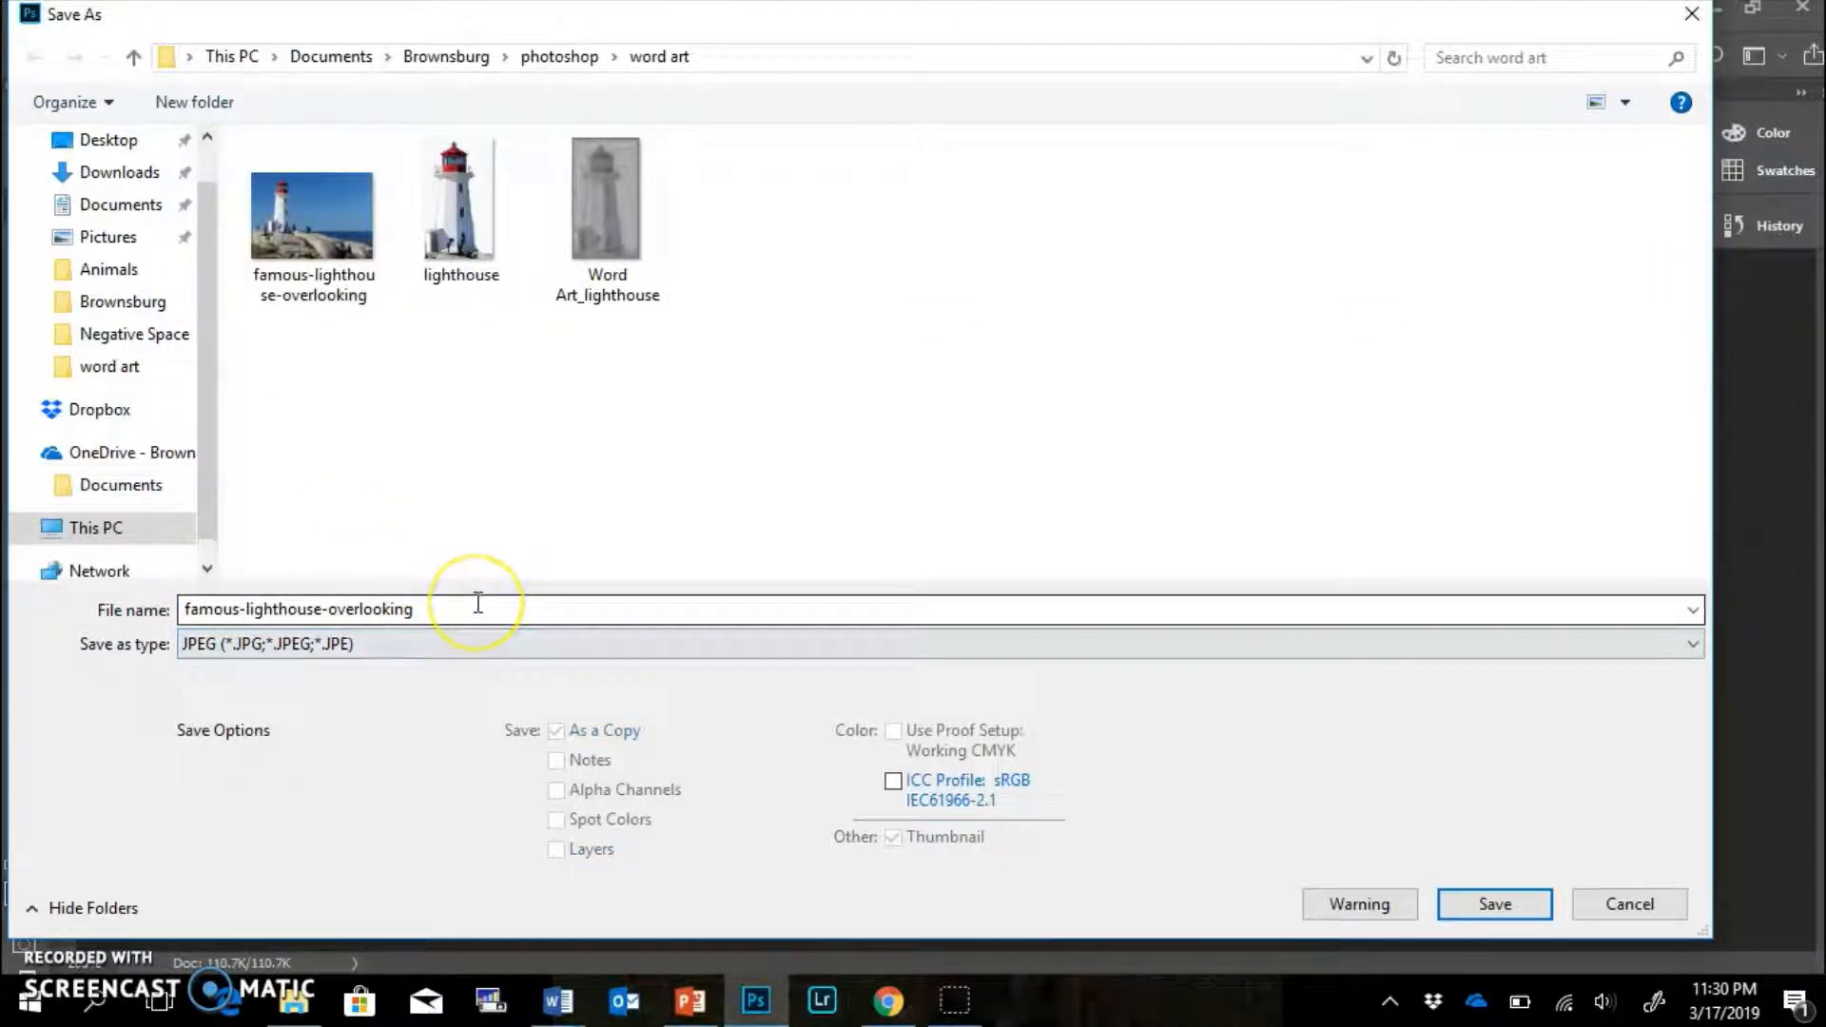
key(ctrl+a)
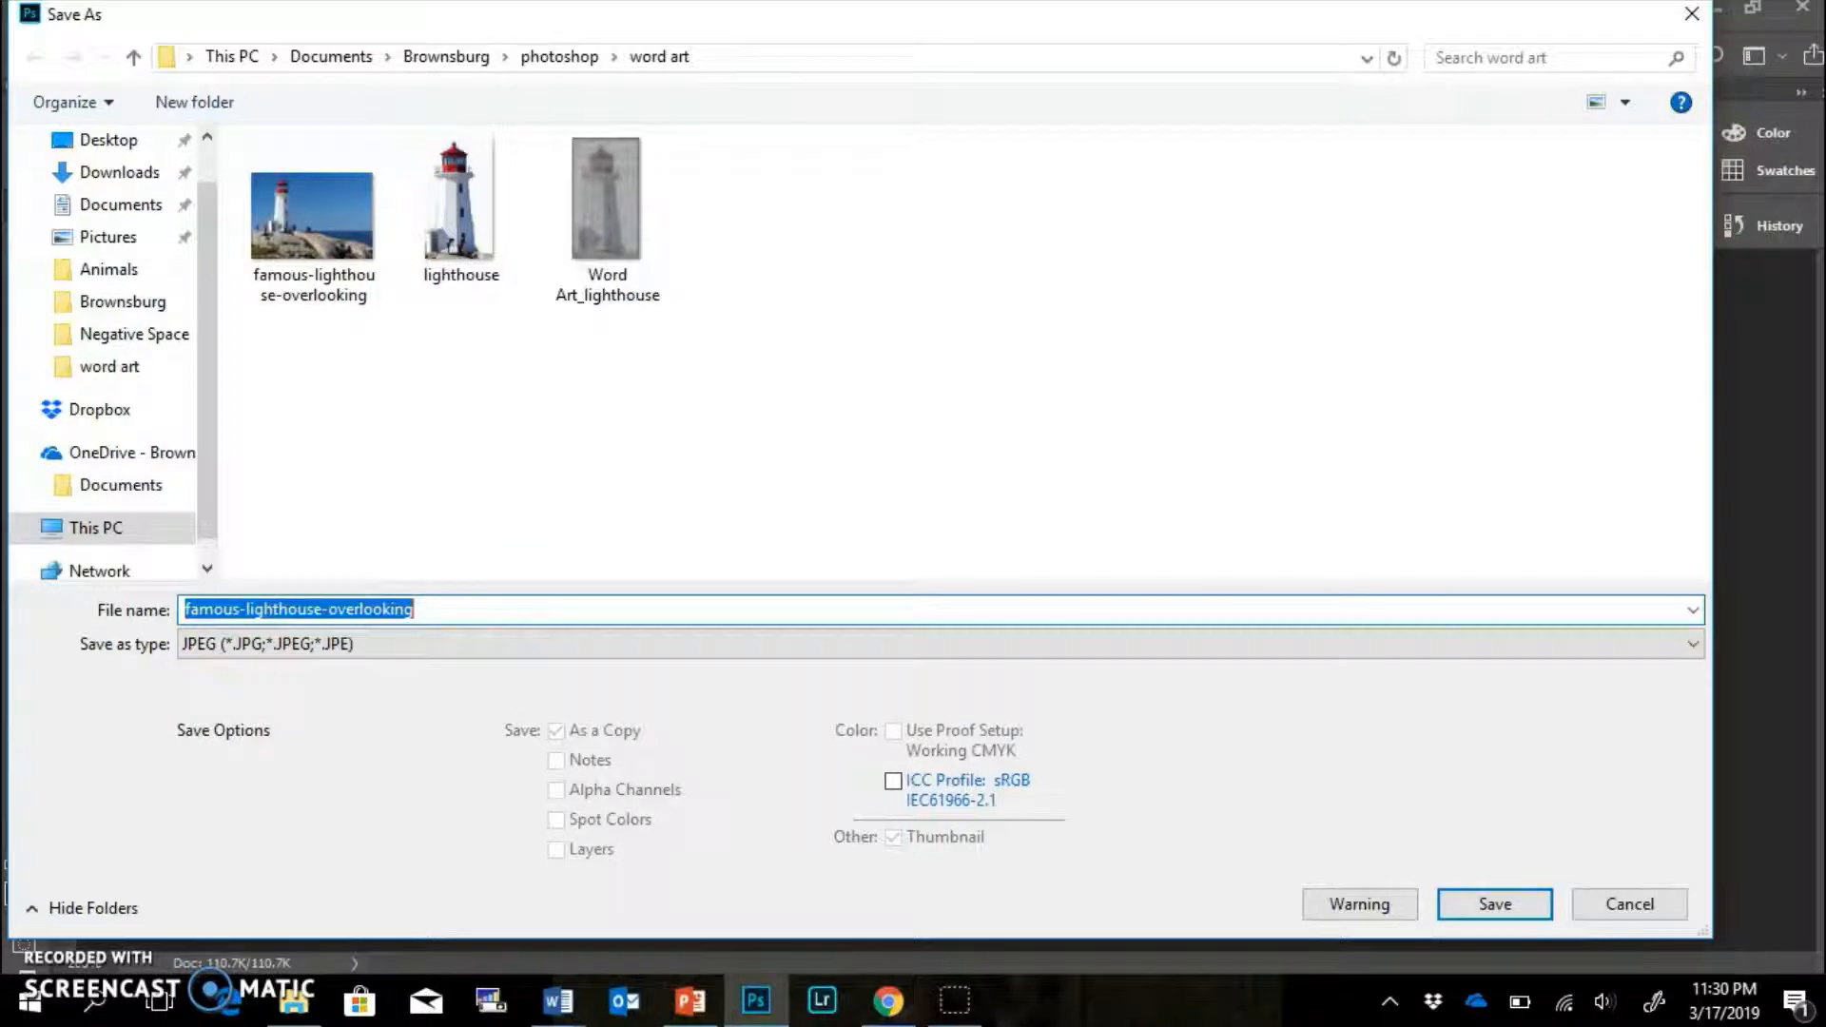
text(light)
click(221, 670)
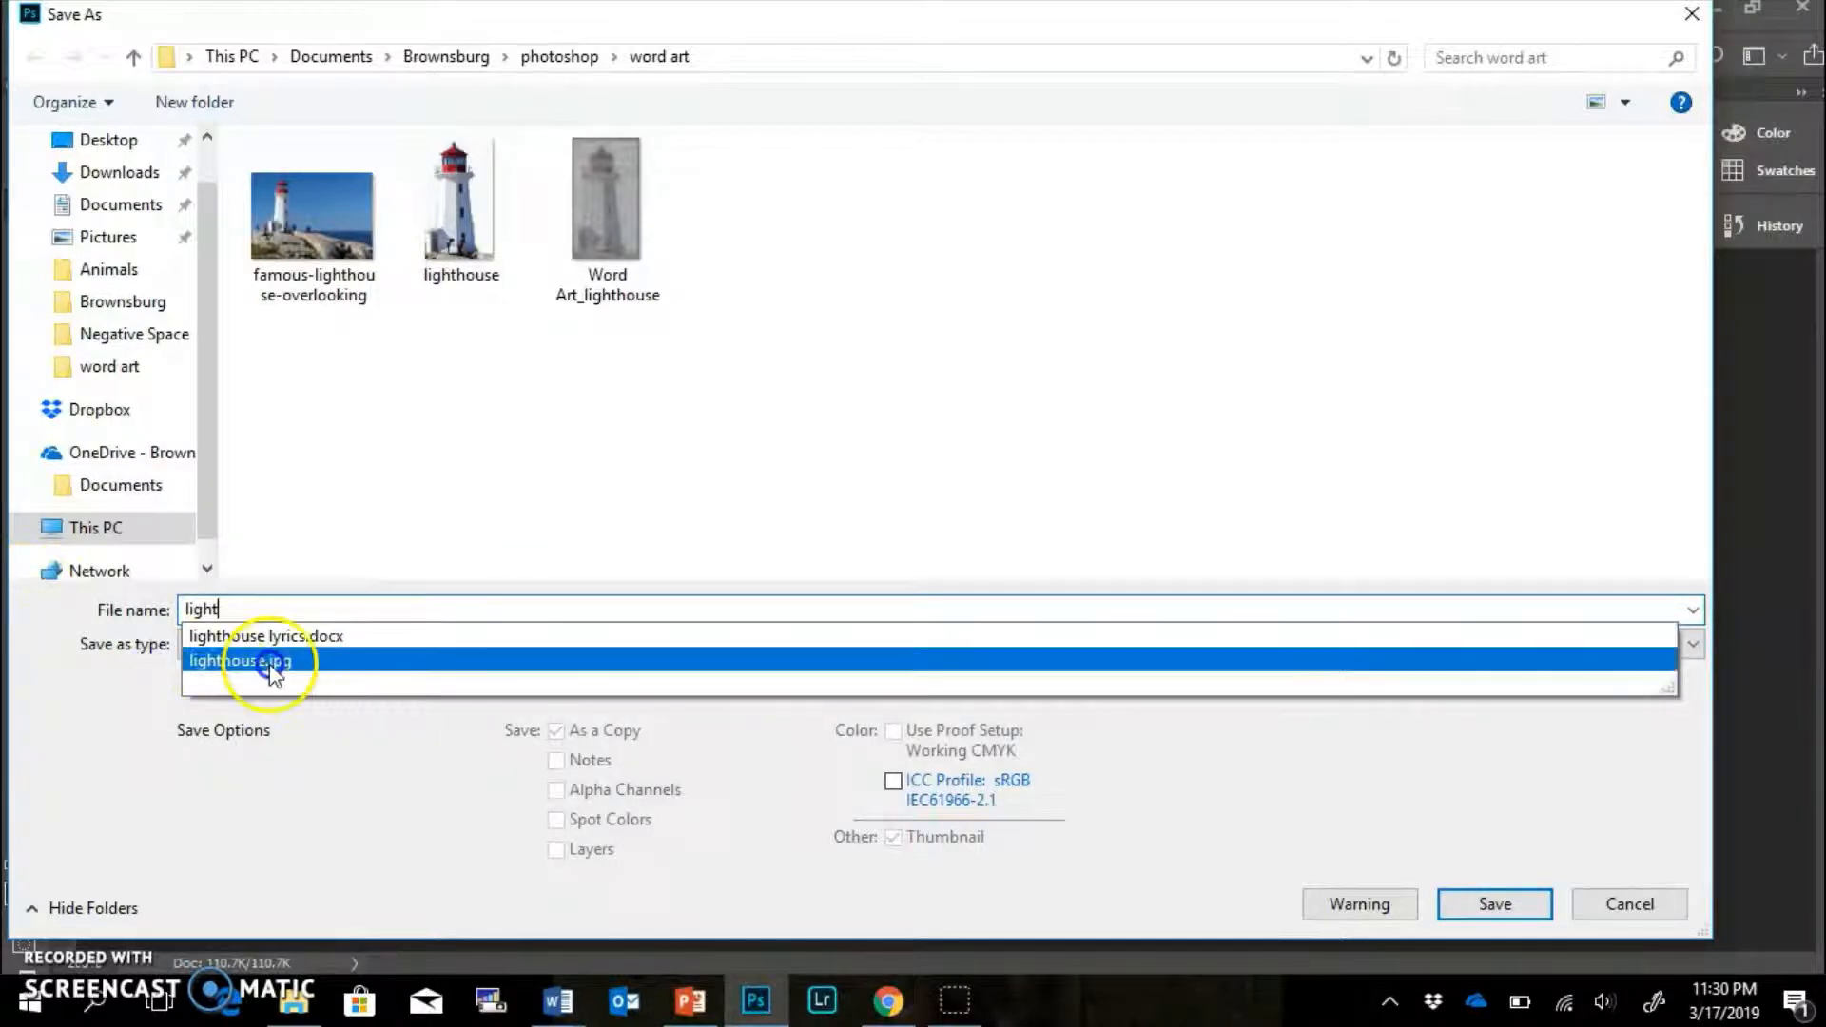
click(305, 658)
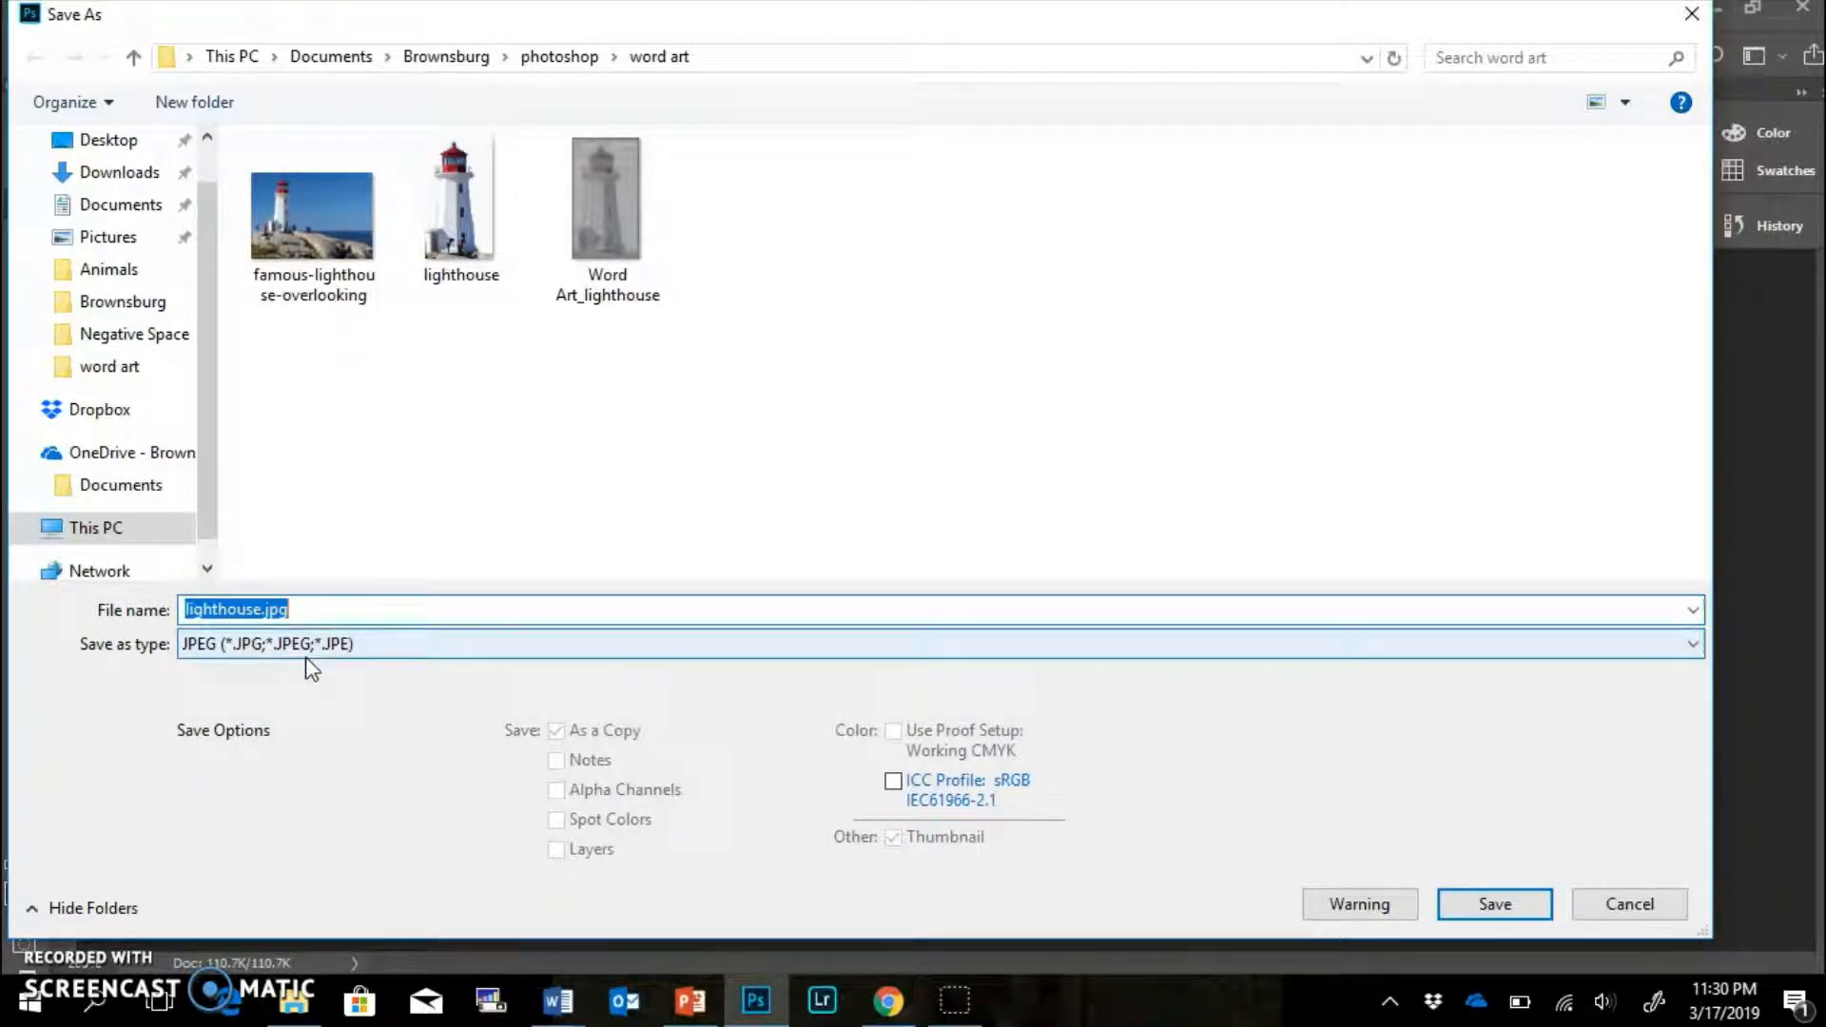
click(1495, 908)
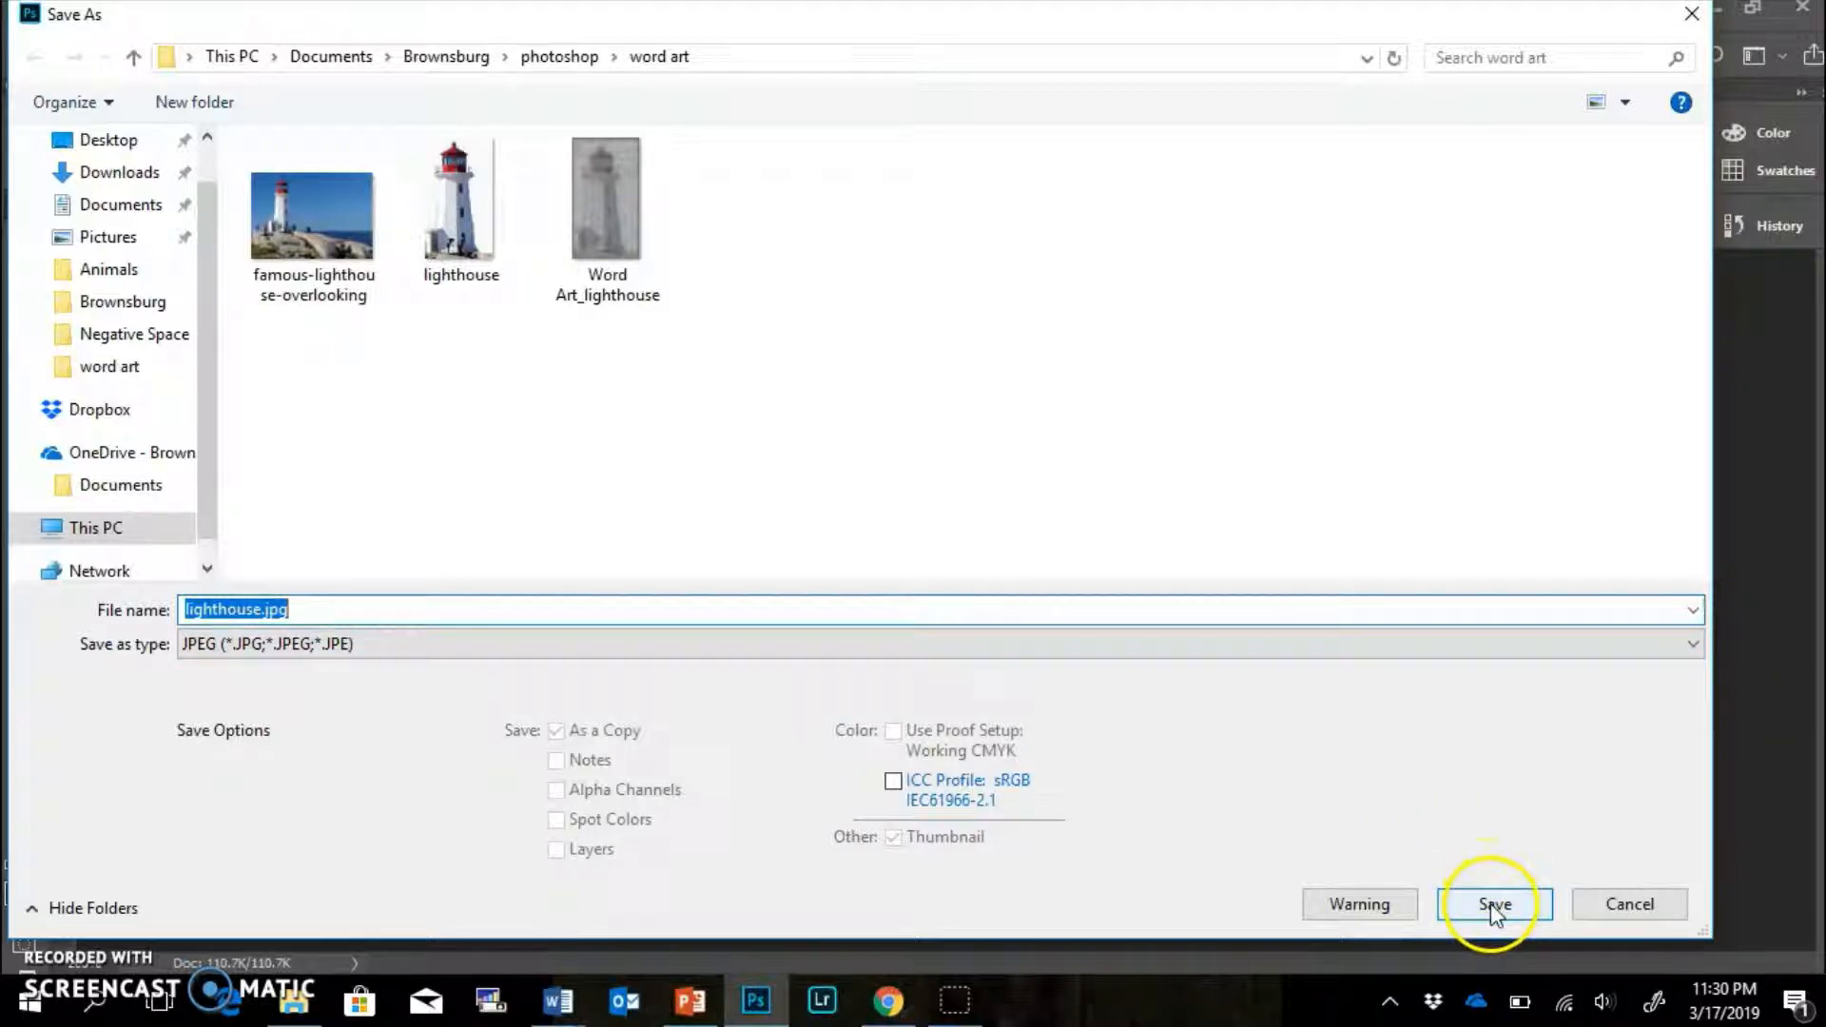
click(974, 495)
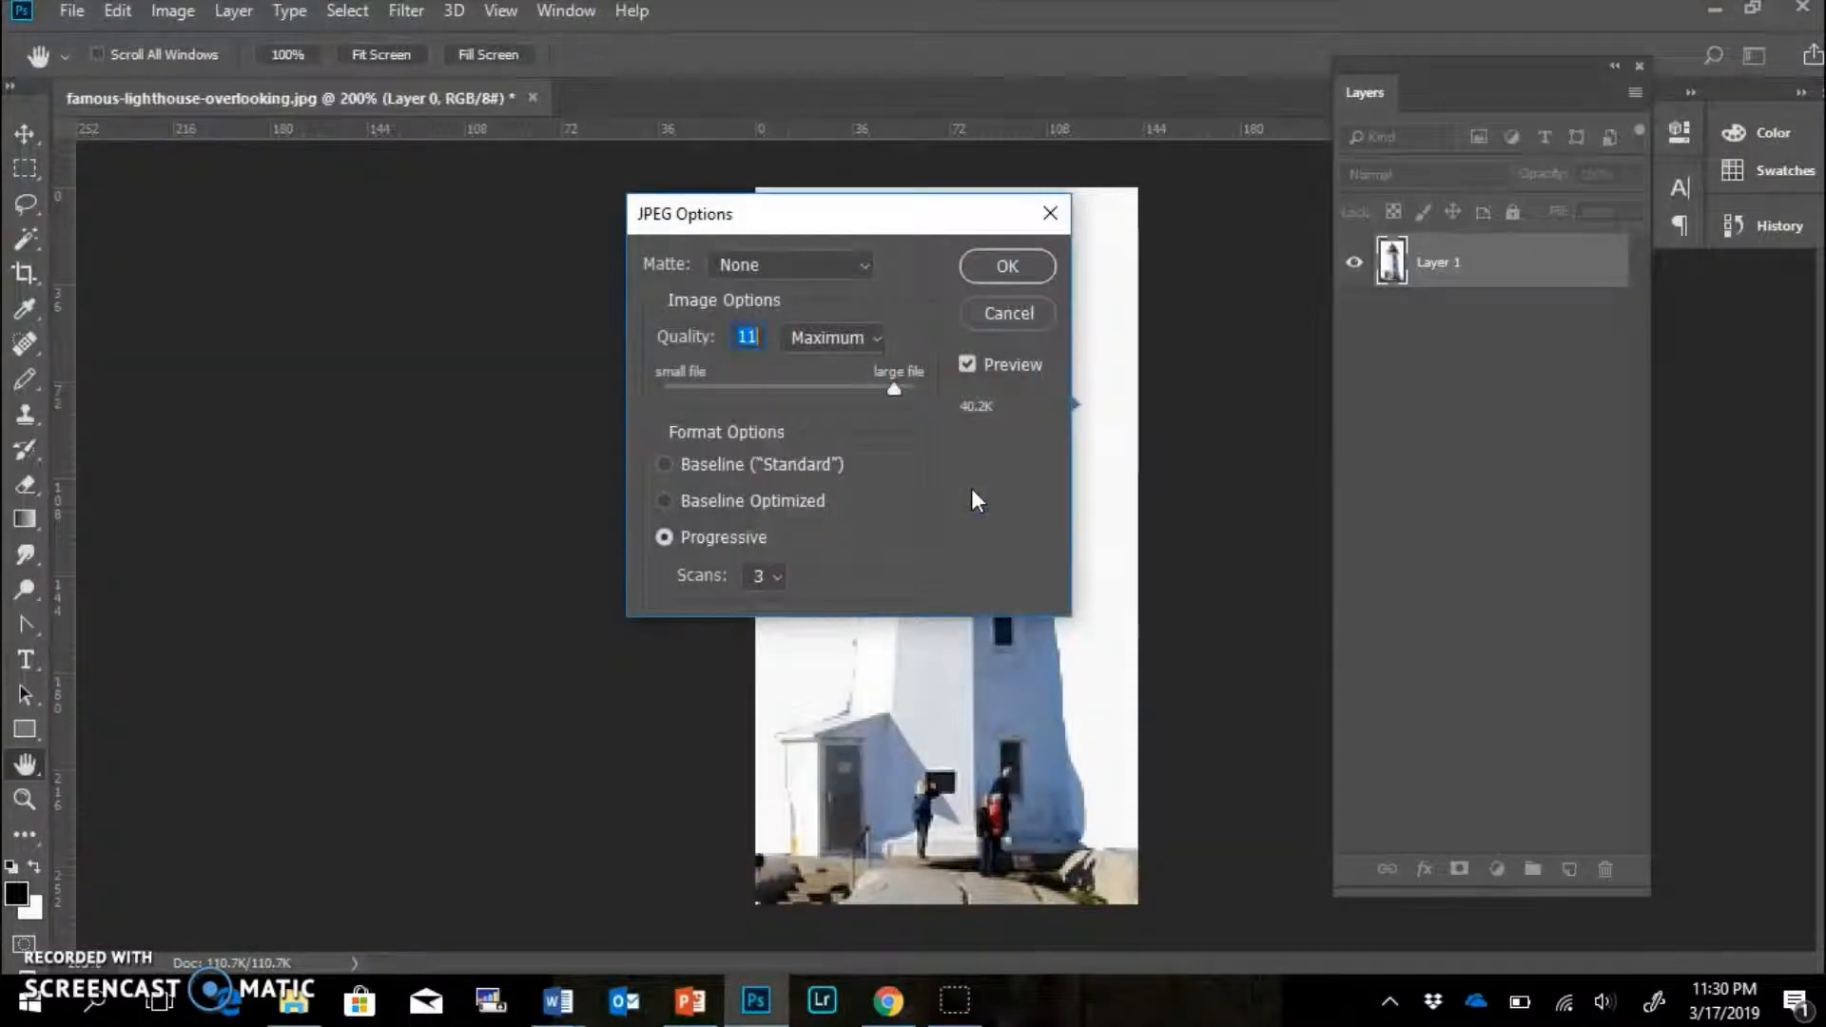
key(Return)
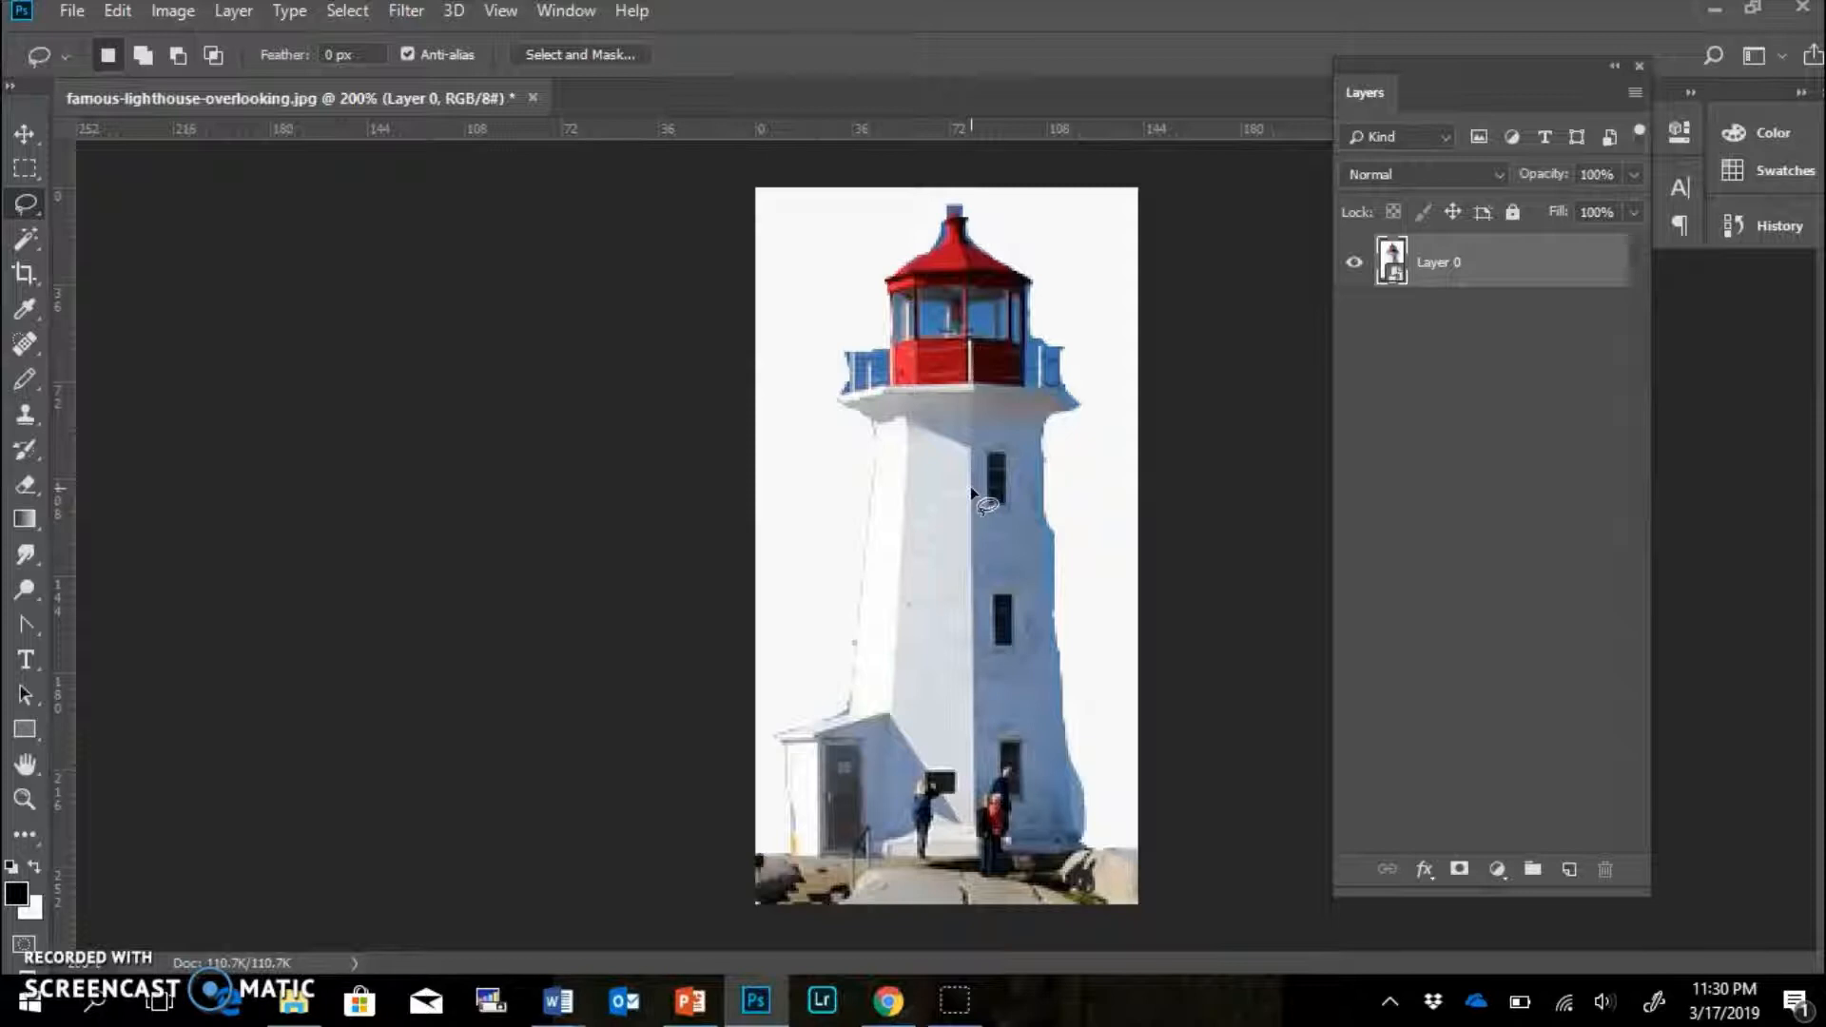
Switch to the WordArt.com tab in Chrome and launch a new word cloud with CREATE NOW.
click(916, 915)
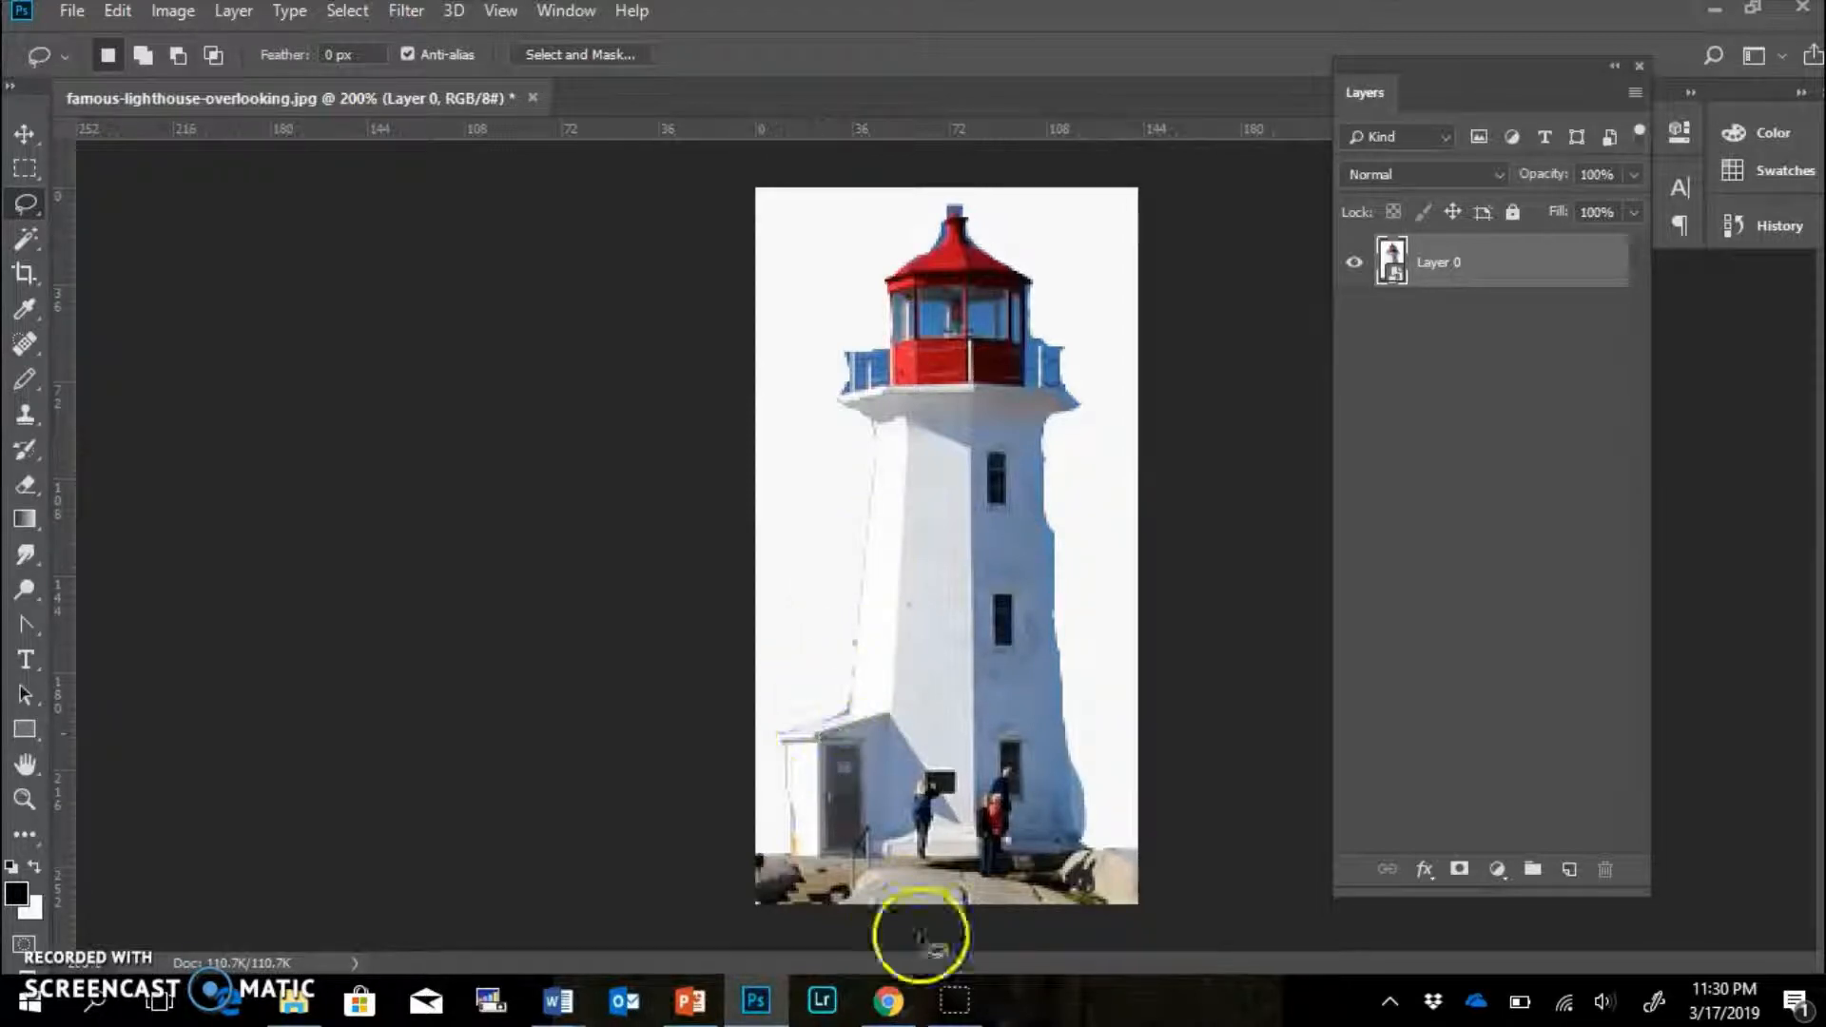
click(888, 1000)
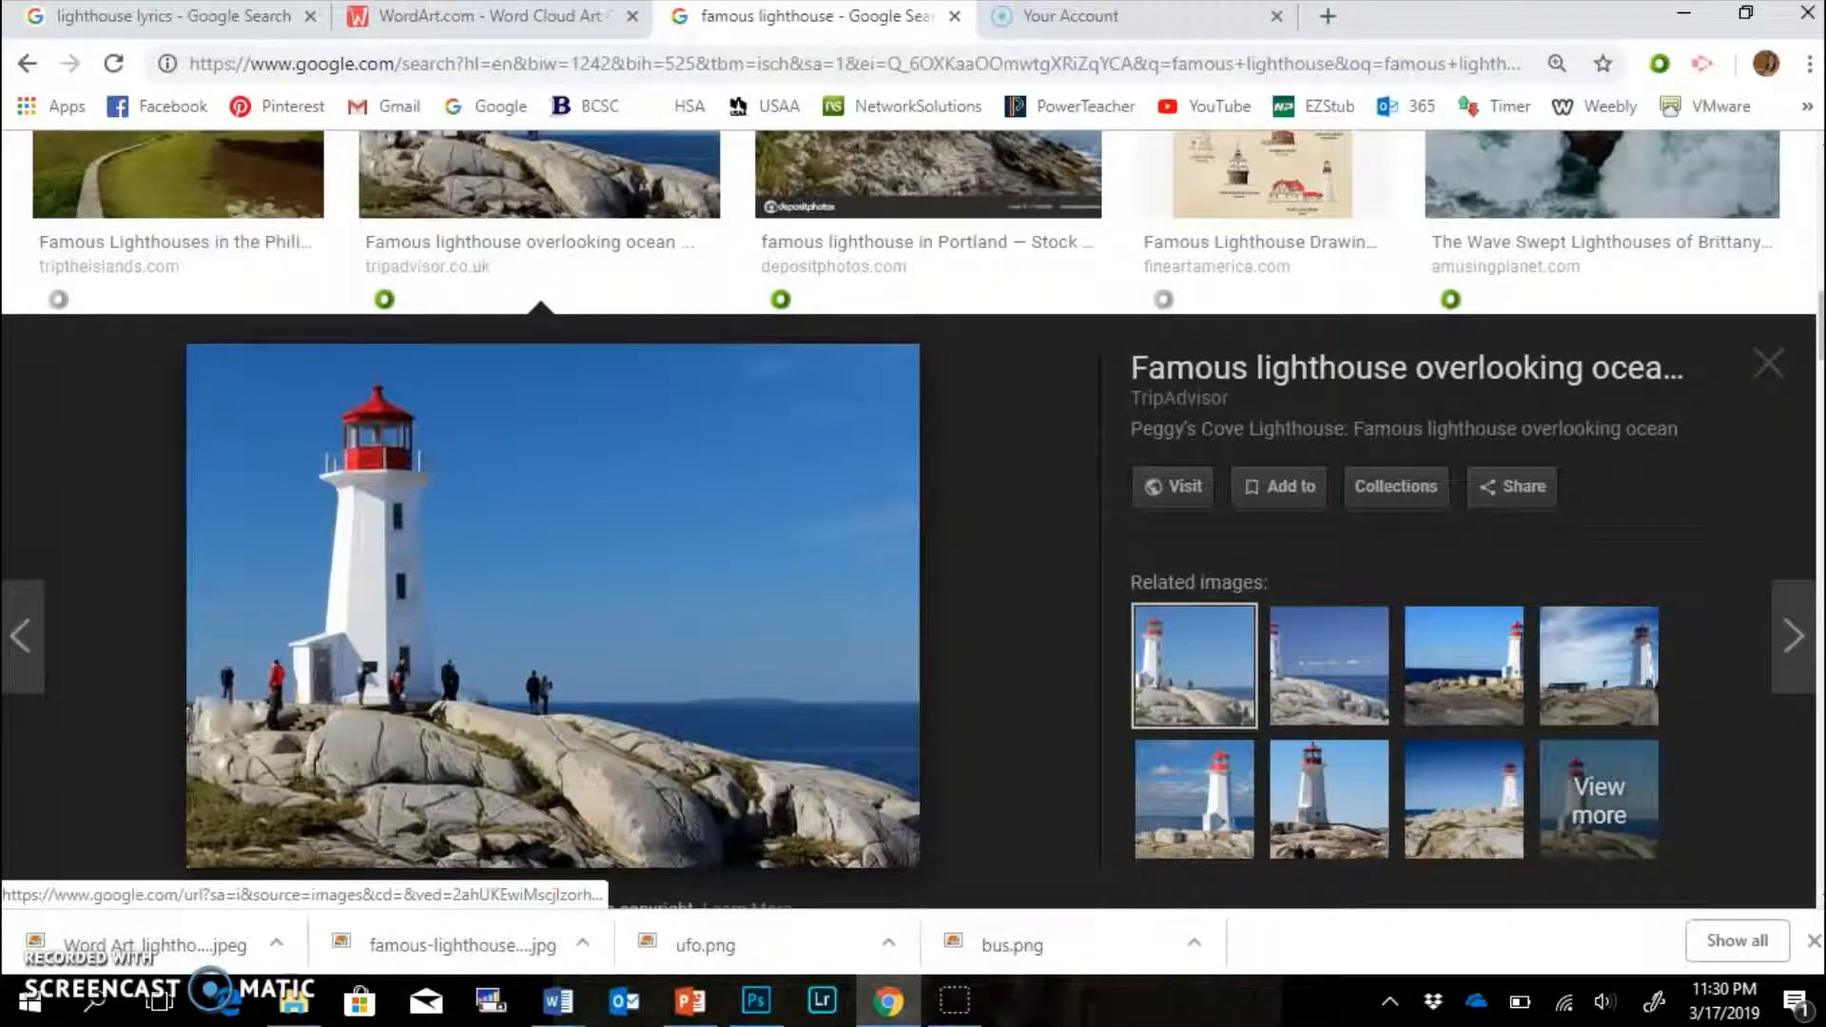
click(493, 19)
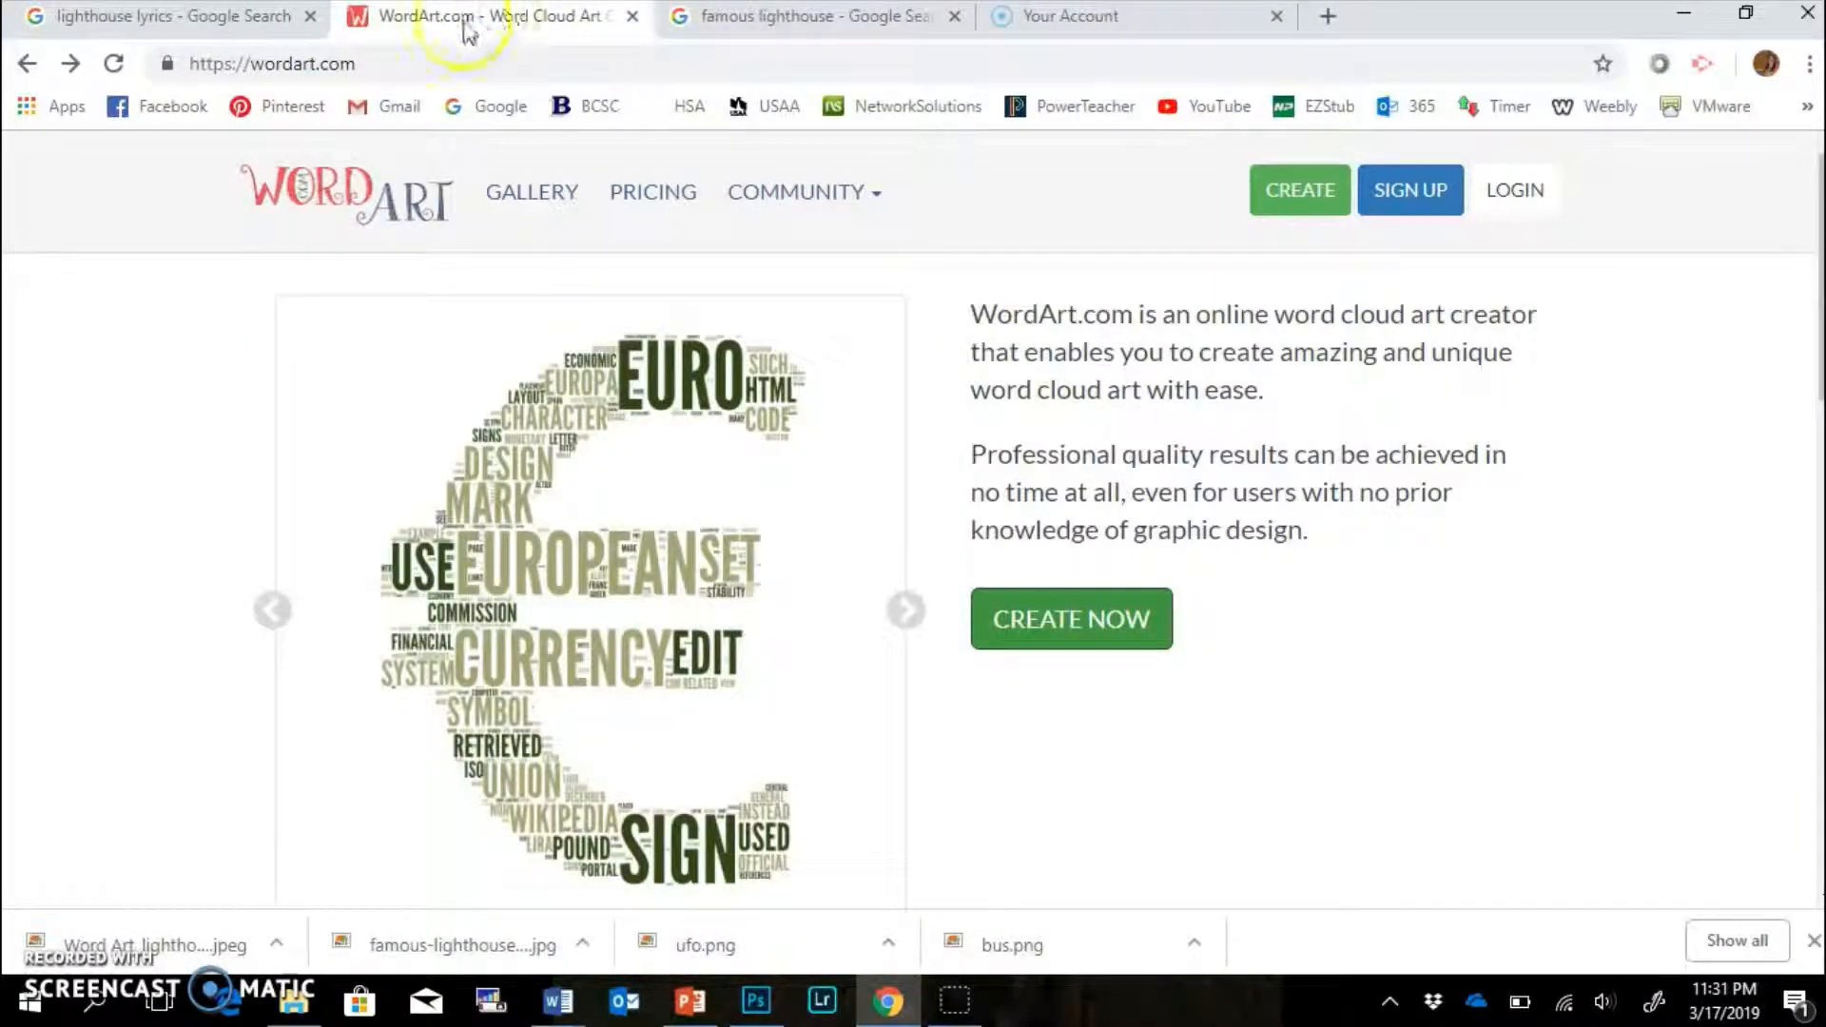
click(195, 67)
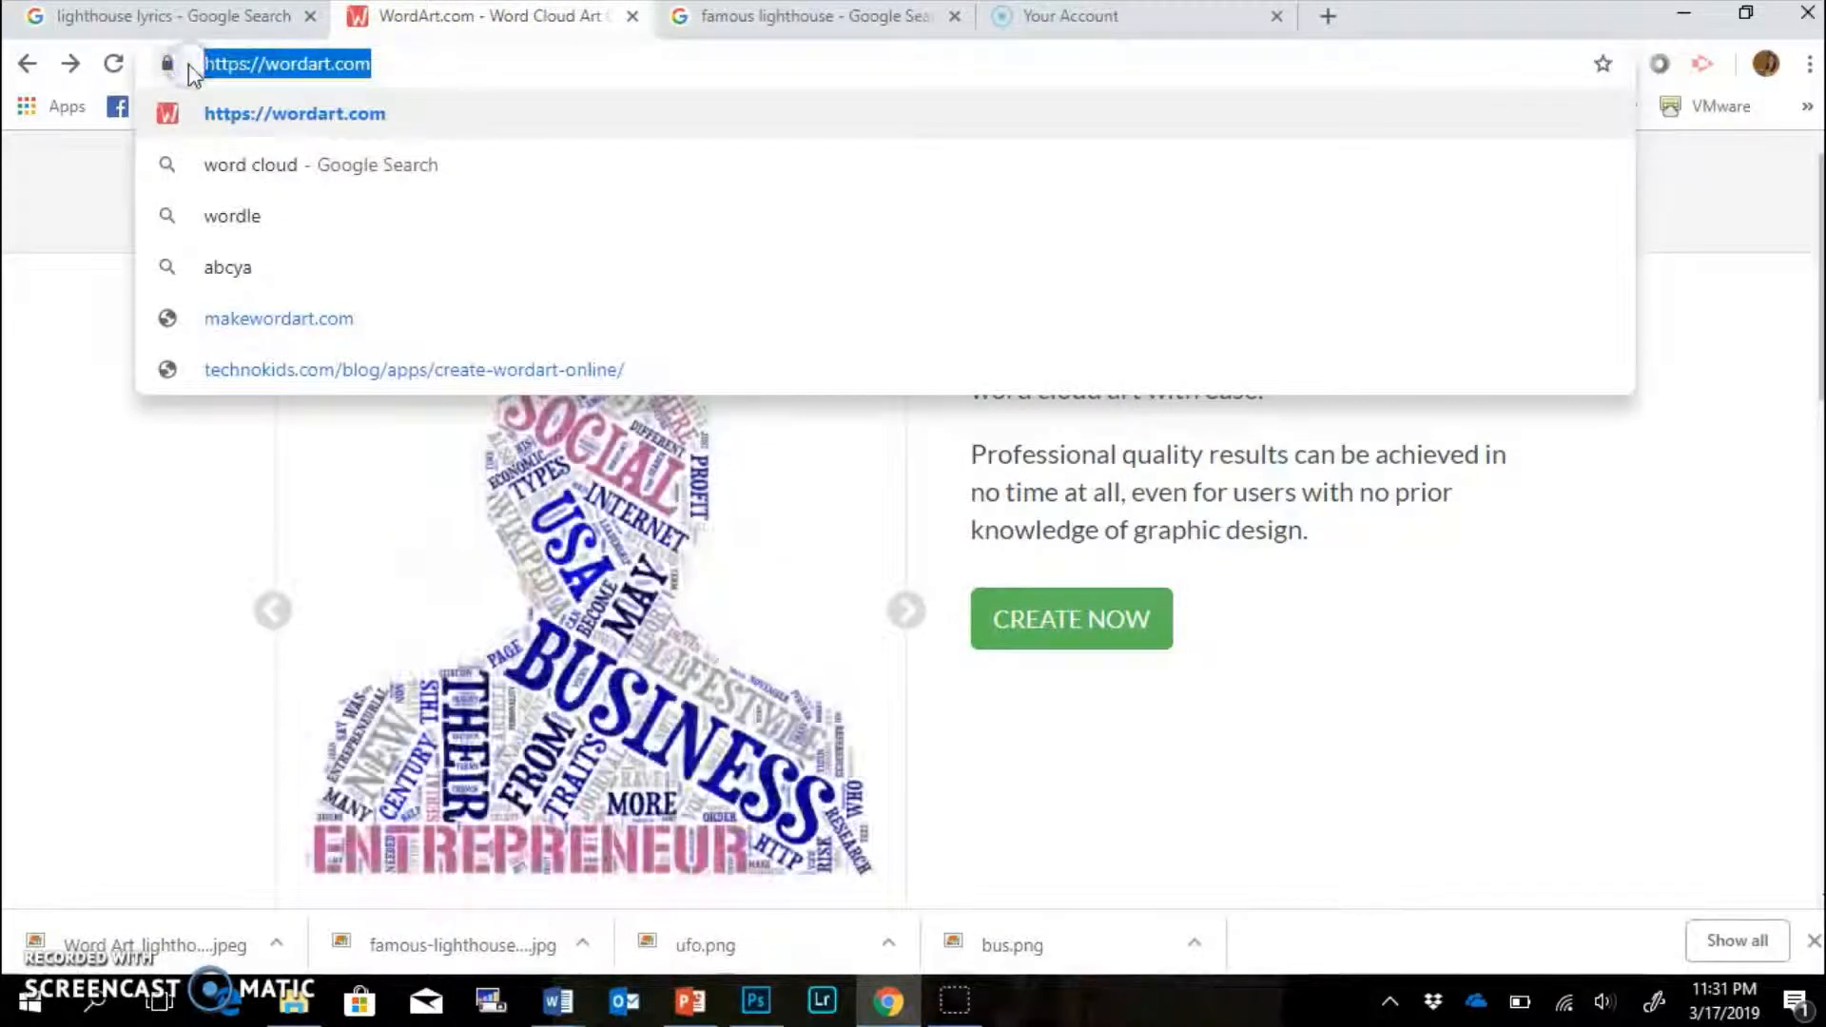
click(83, 280)
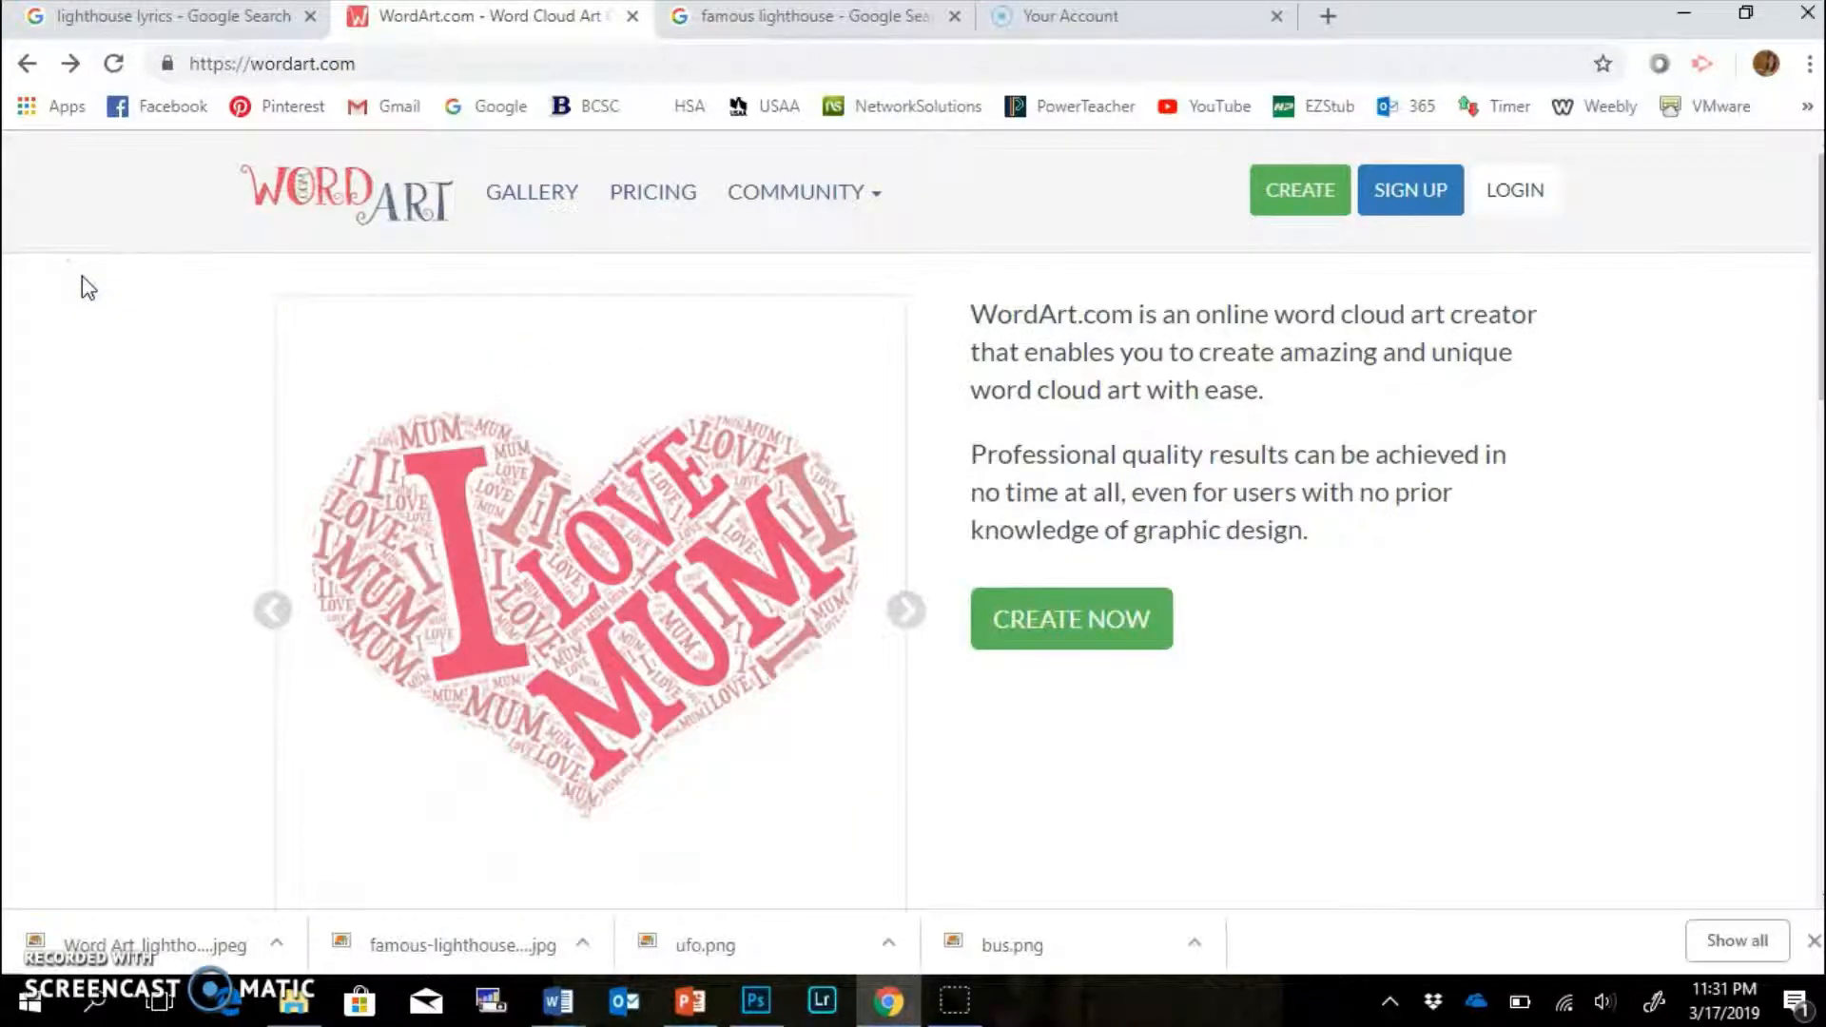
click(1056, 619)
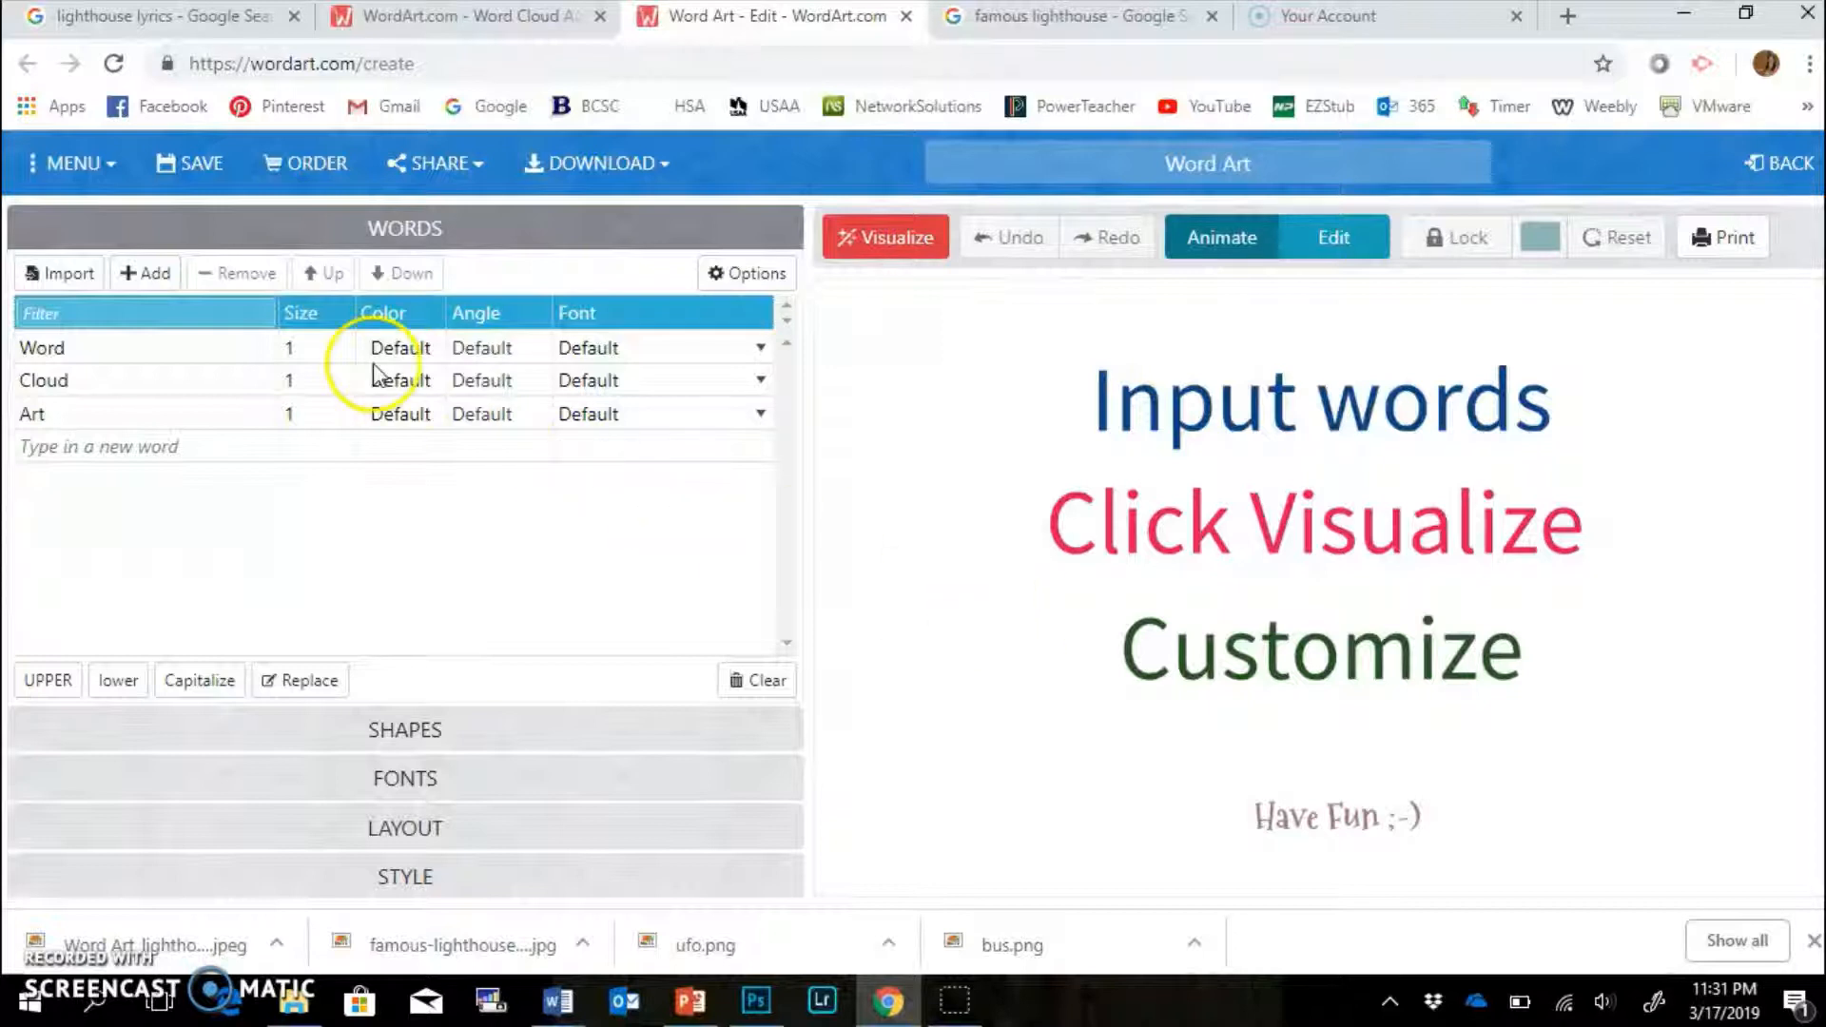
Open the Import words box and select all the song lyrics in Document3 in Word.
click(43, 349)
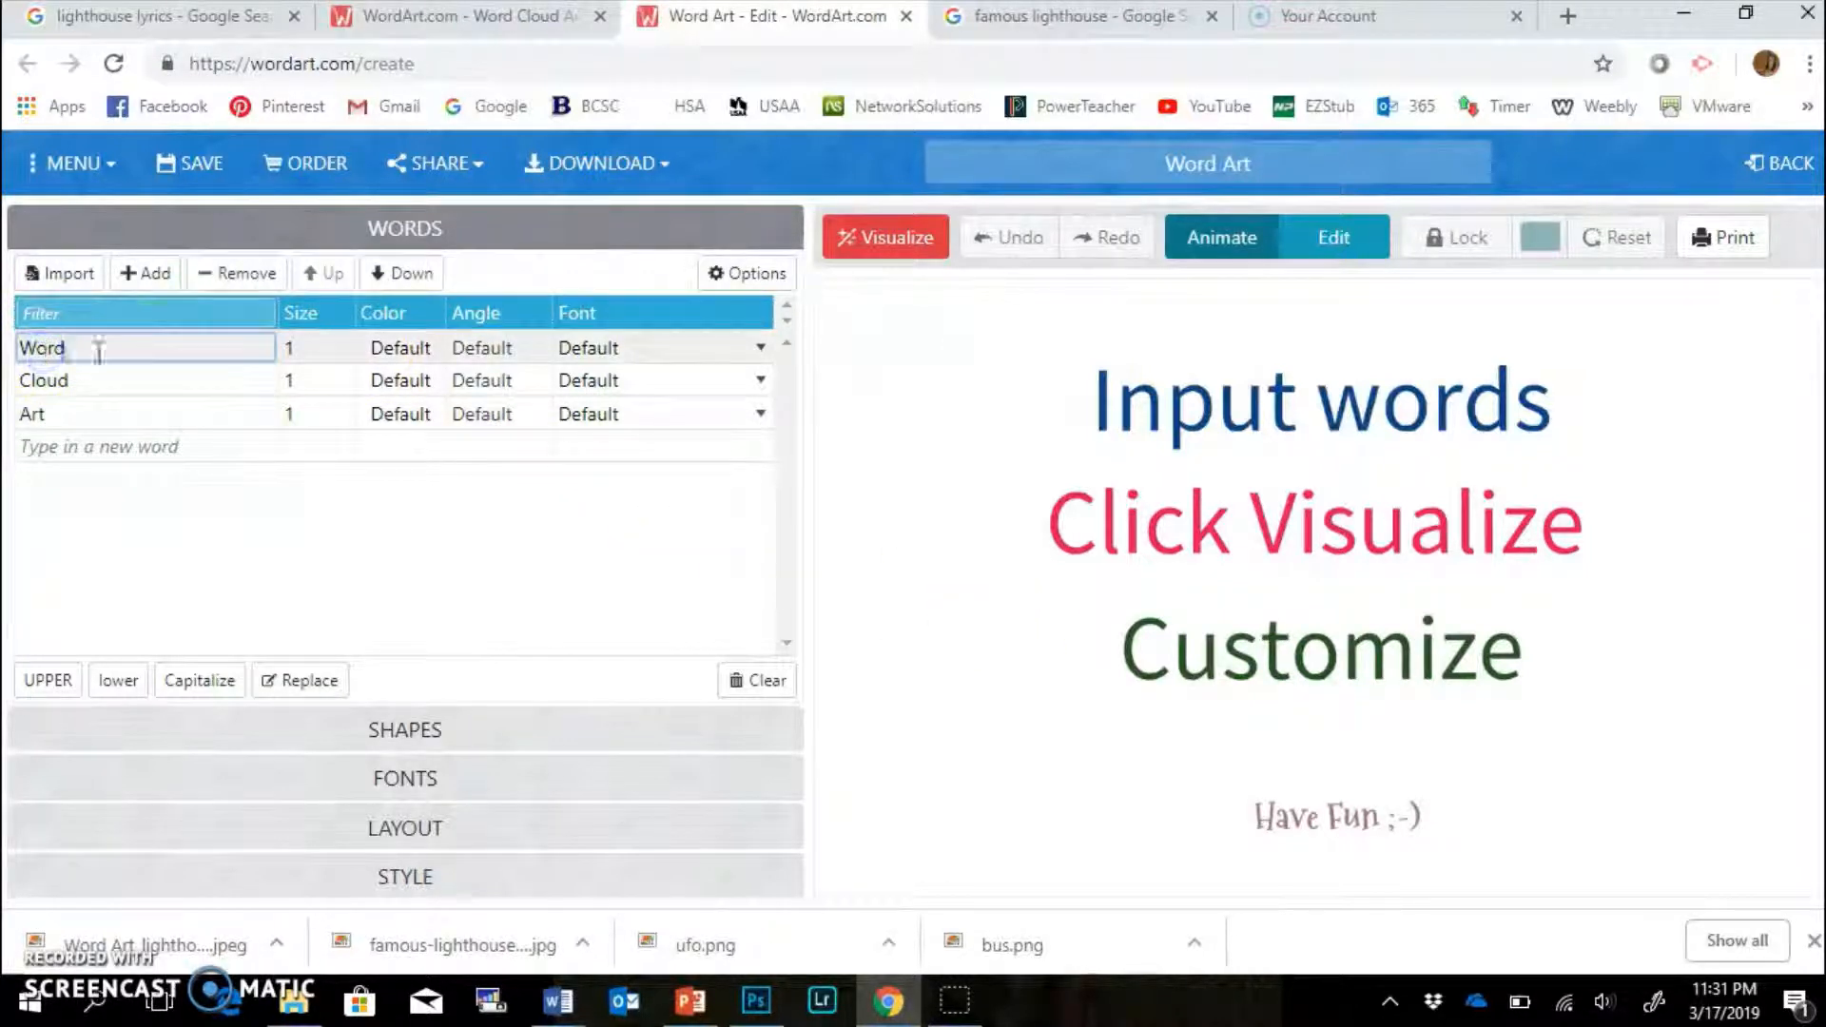
click(79, 312)
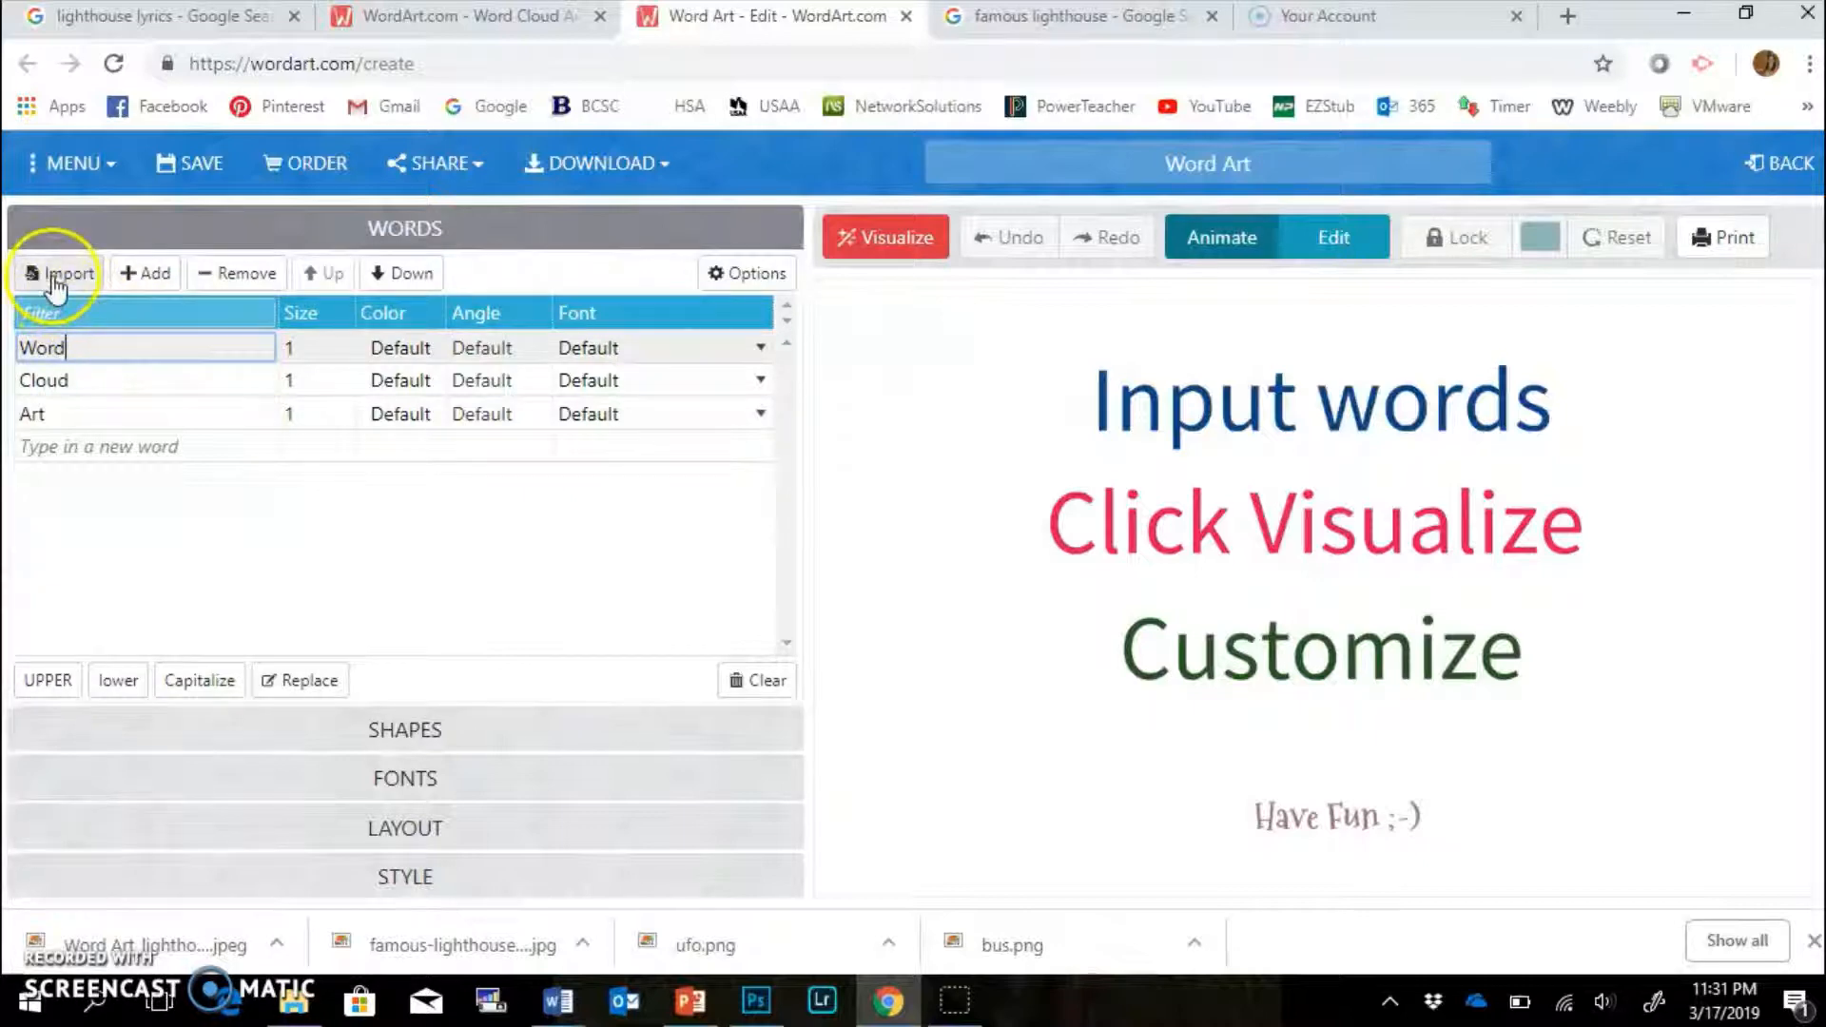
click(55, 277)
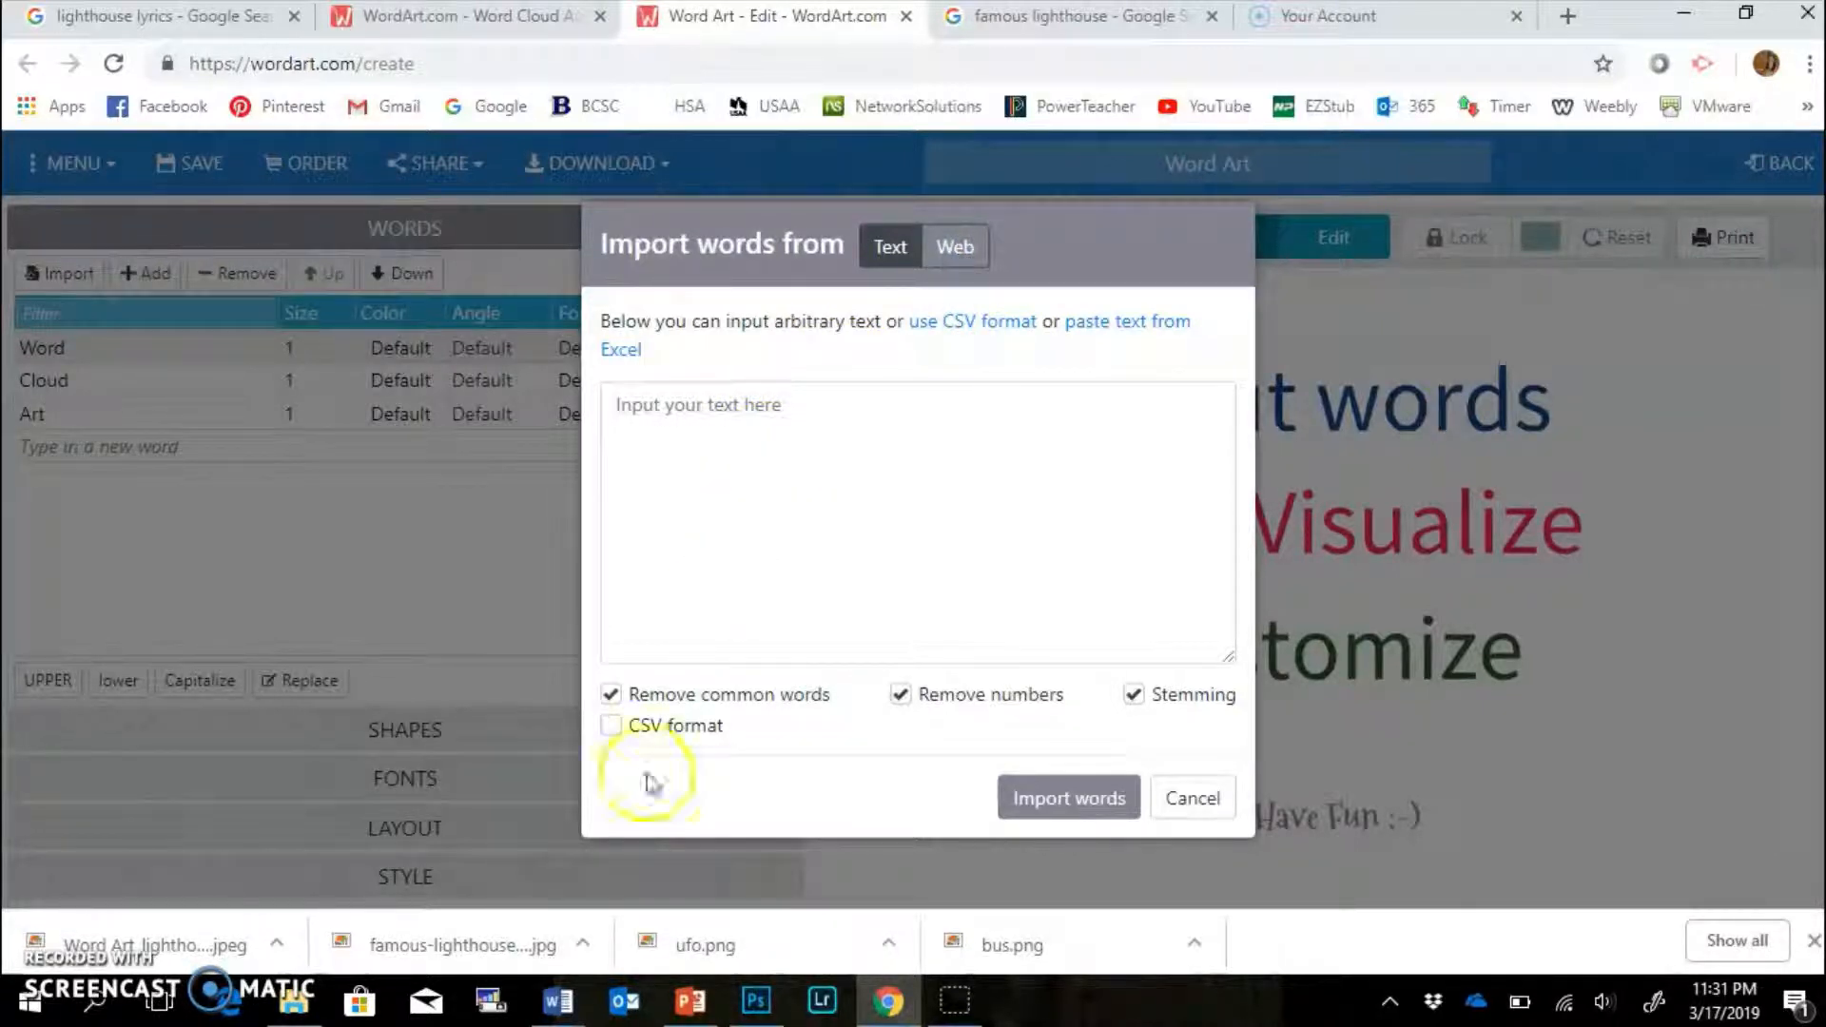
click(563, 1009)
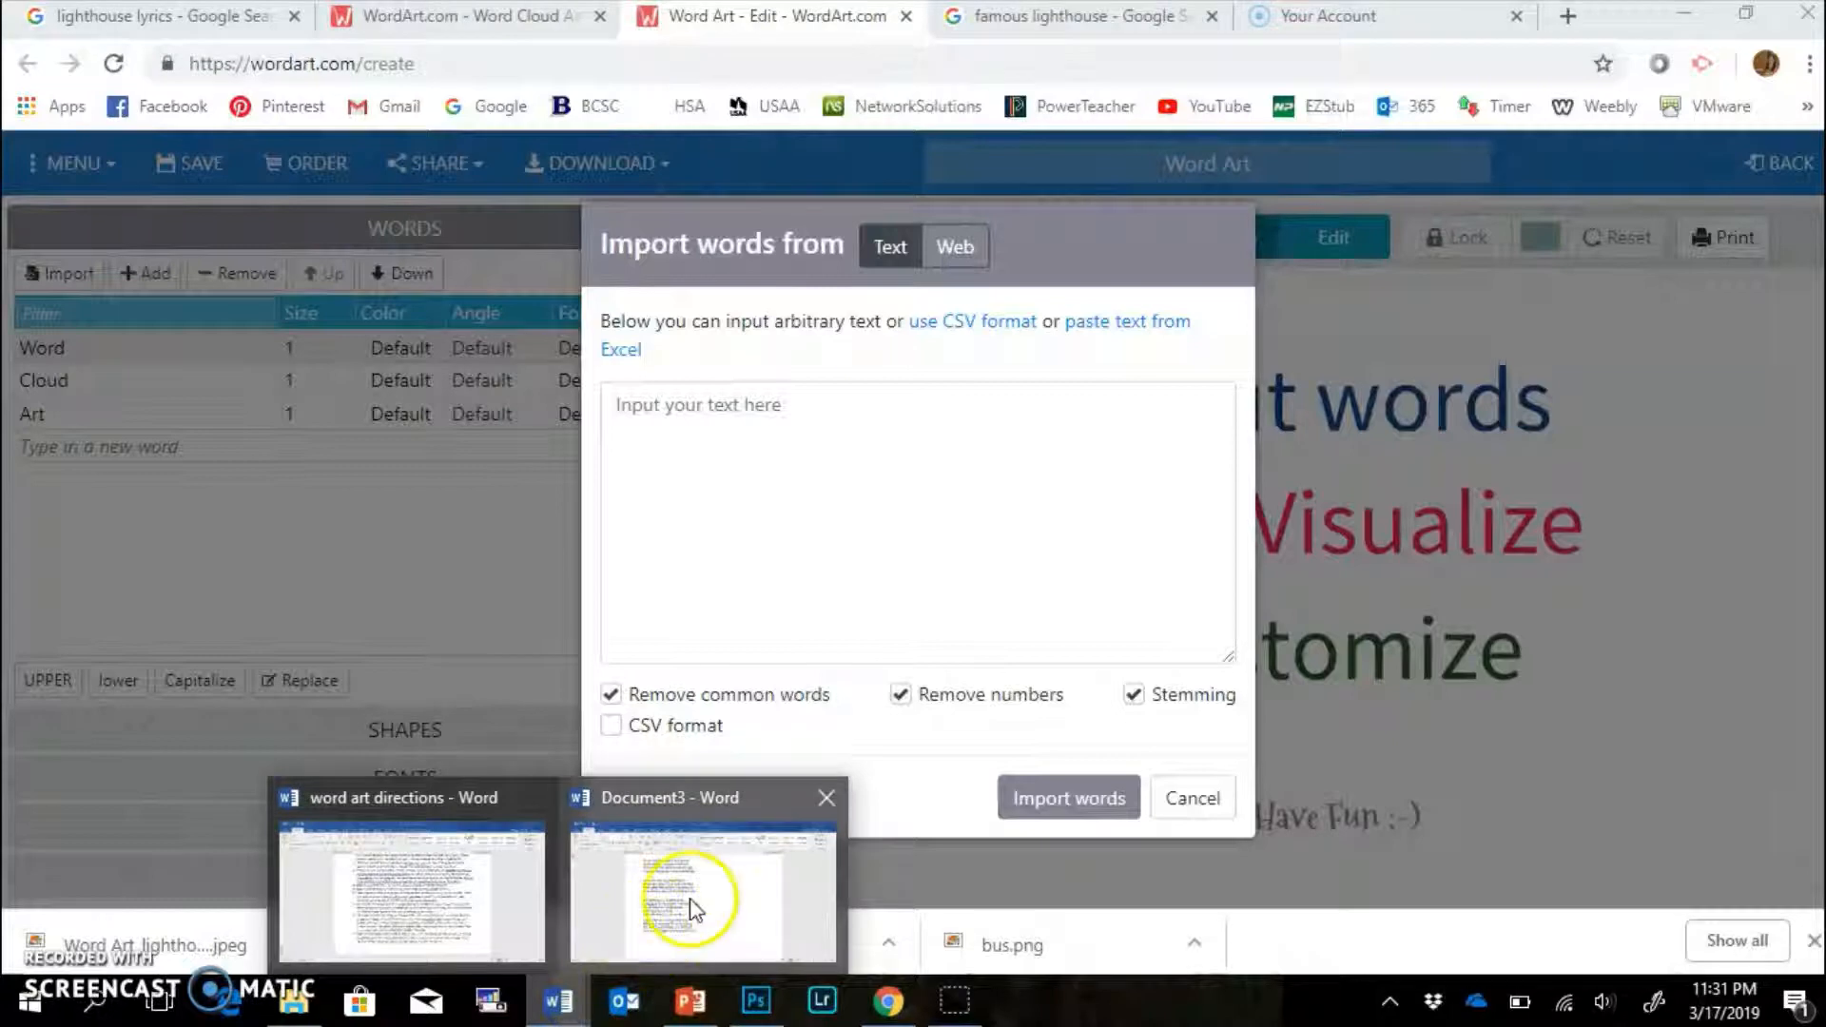
click(709, 889)
drag(895, 792, 457, 235)
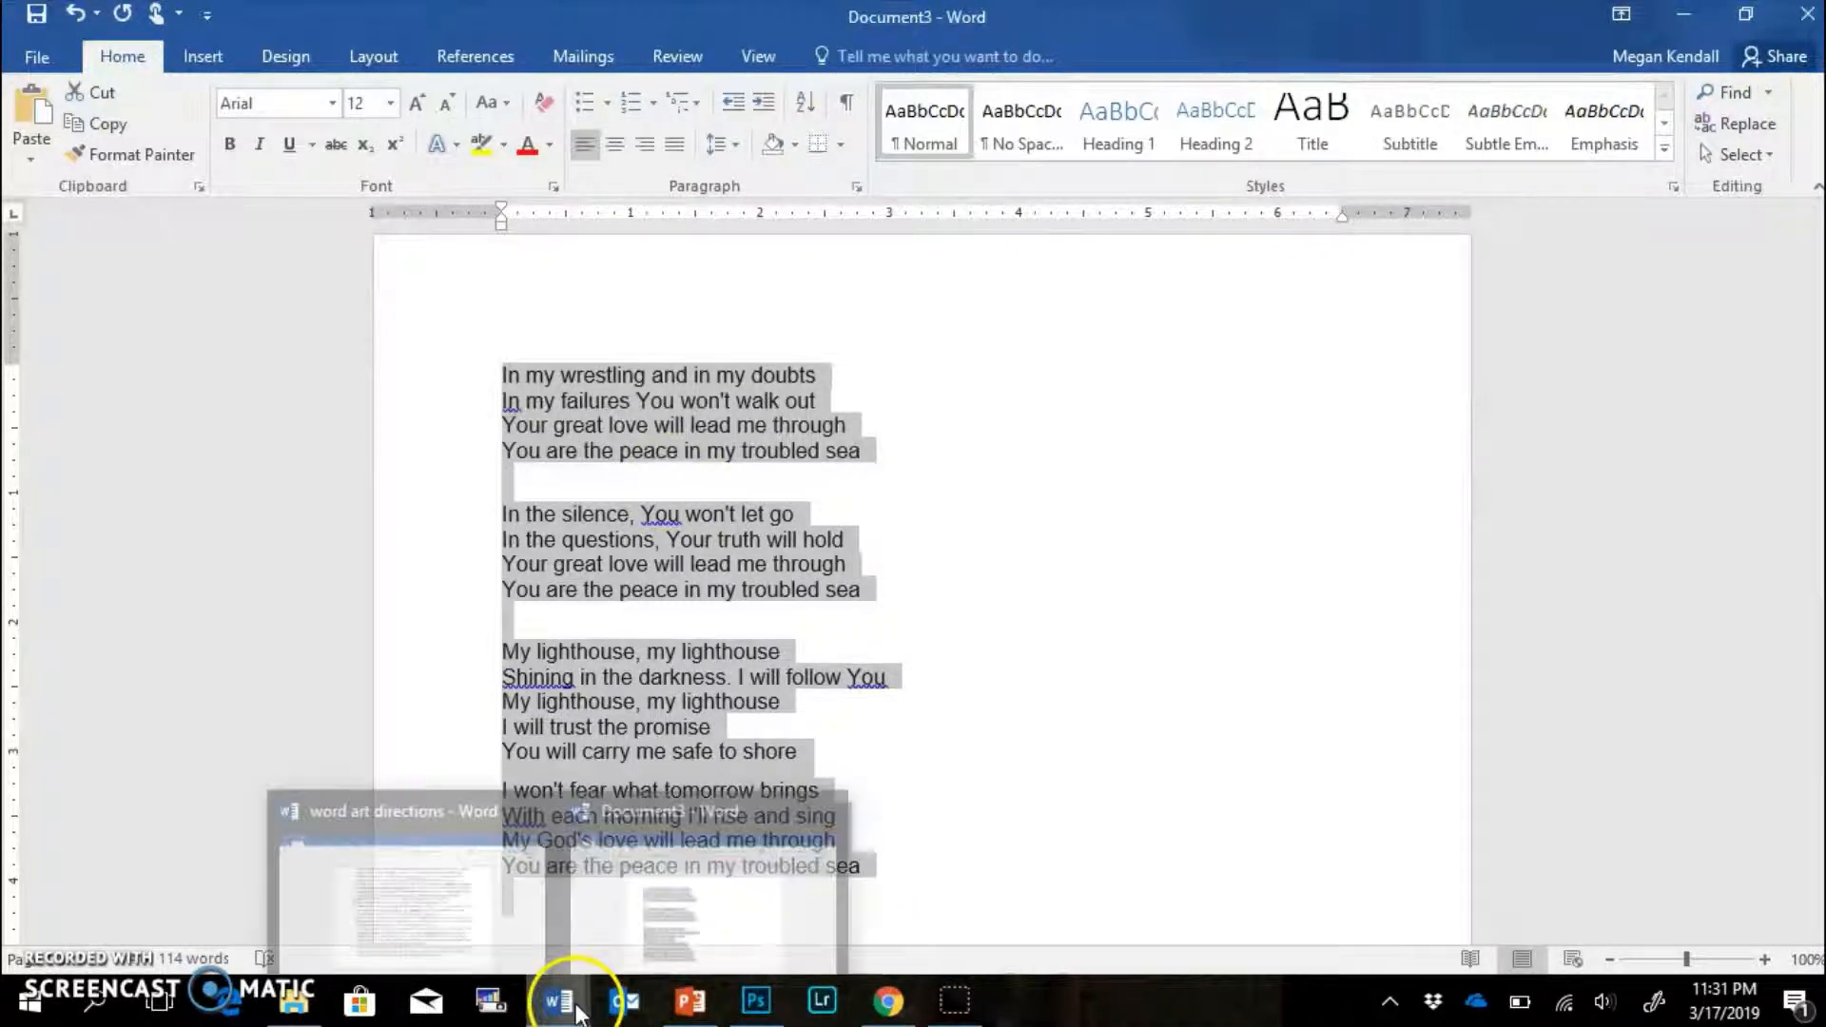
Paste the lyrics into the import box and import them as the word list.
mouse_move(900, 1016)
click(909, 875)
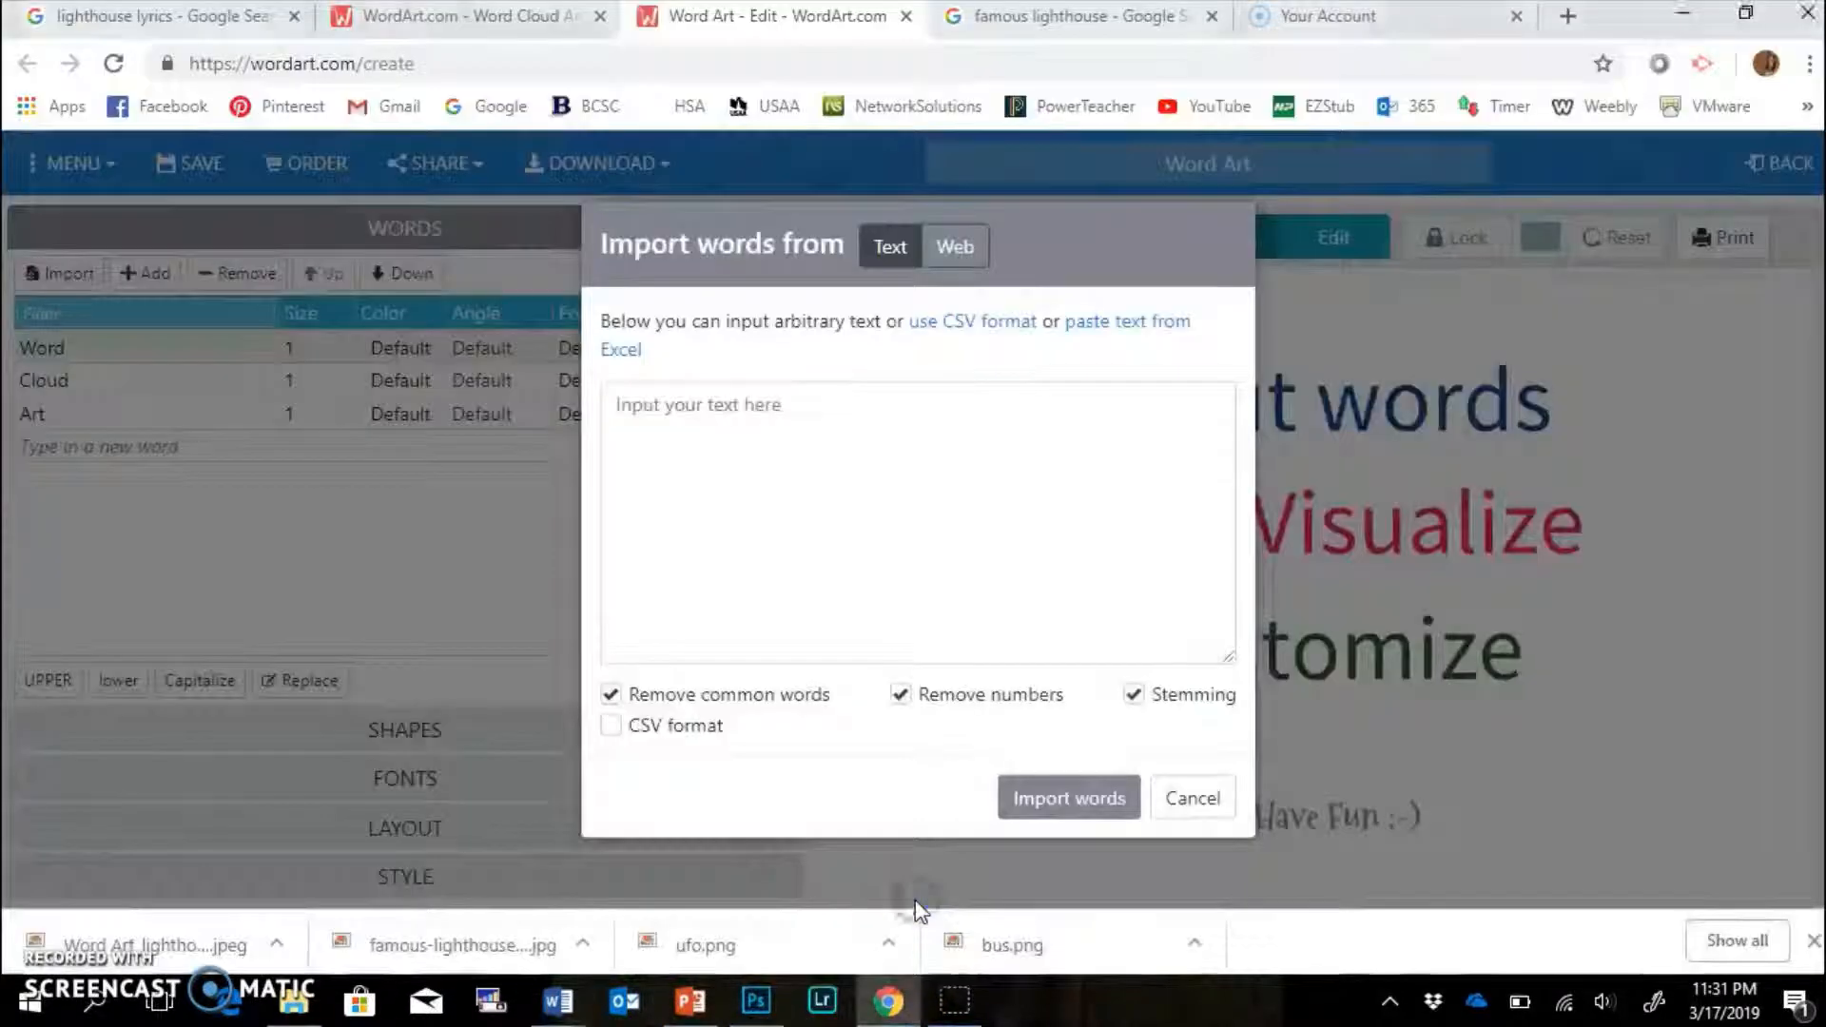
click(913, 440)
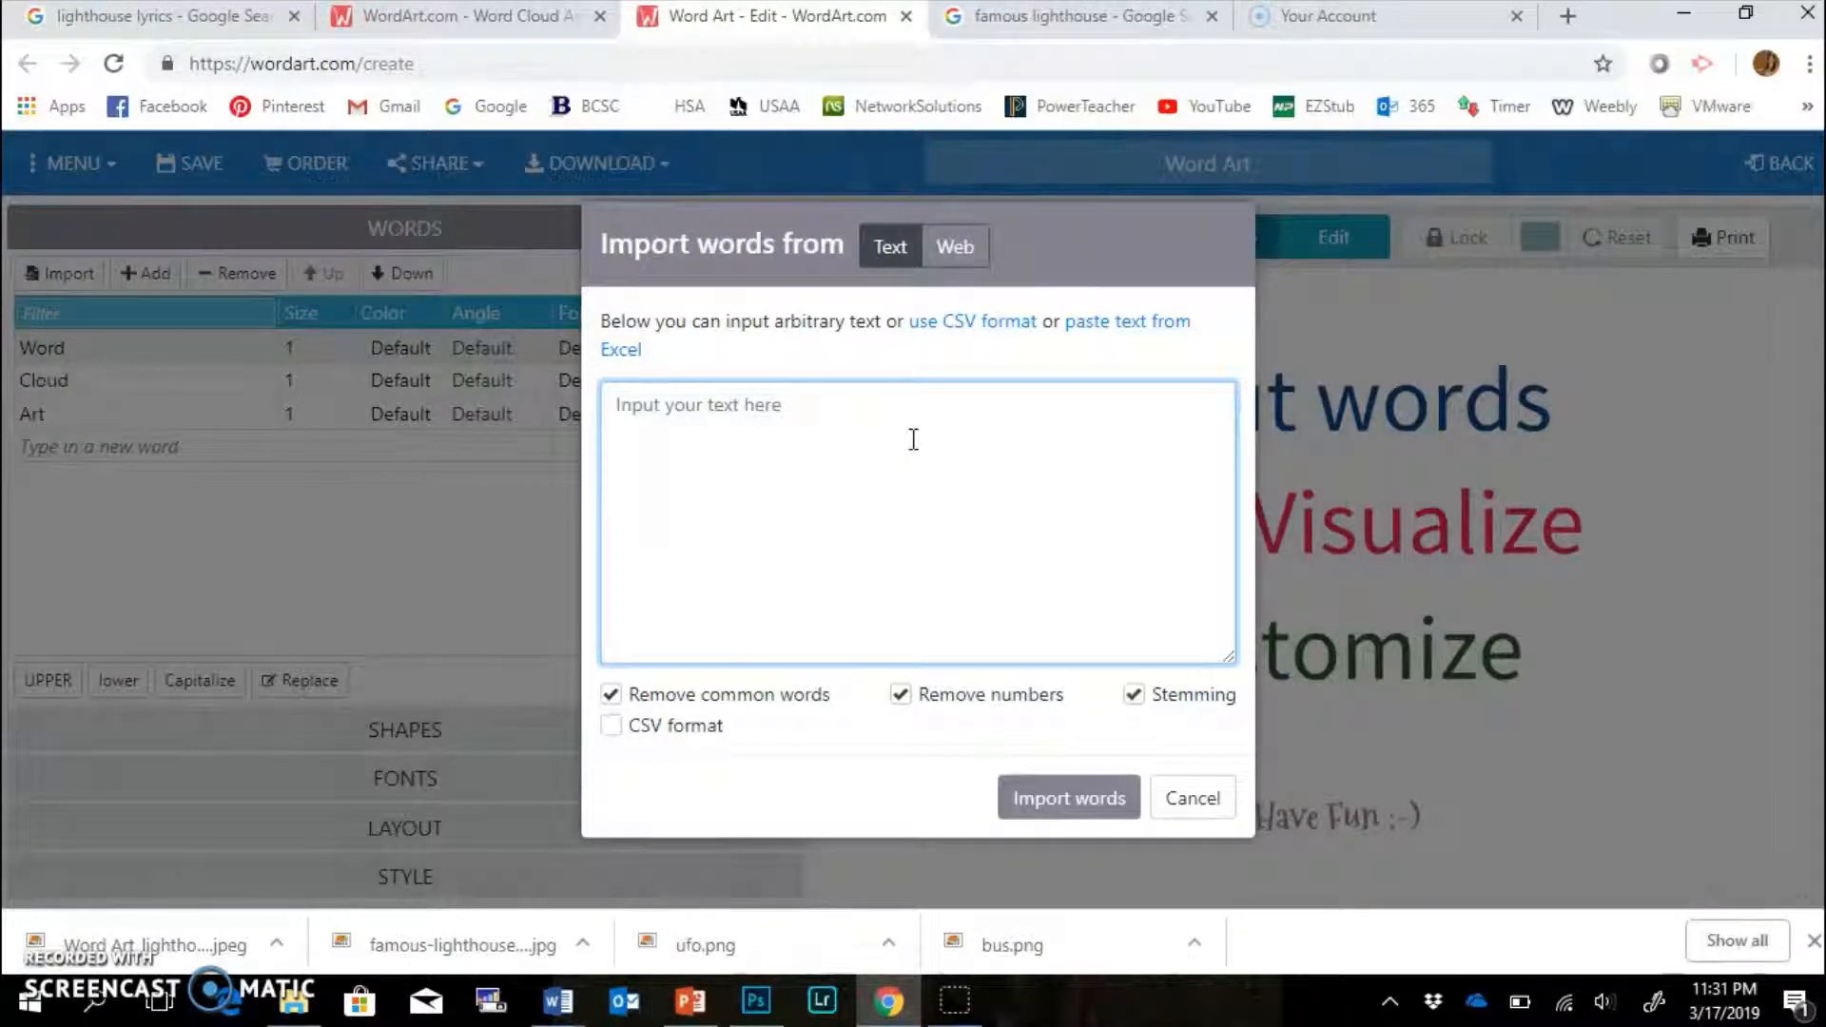
key(ctrl+v)
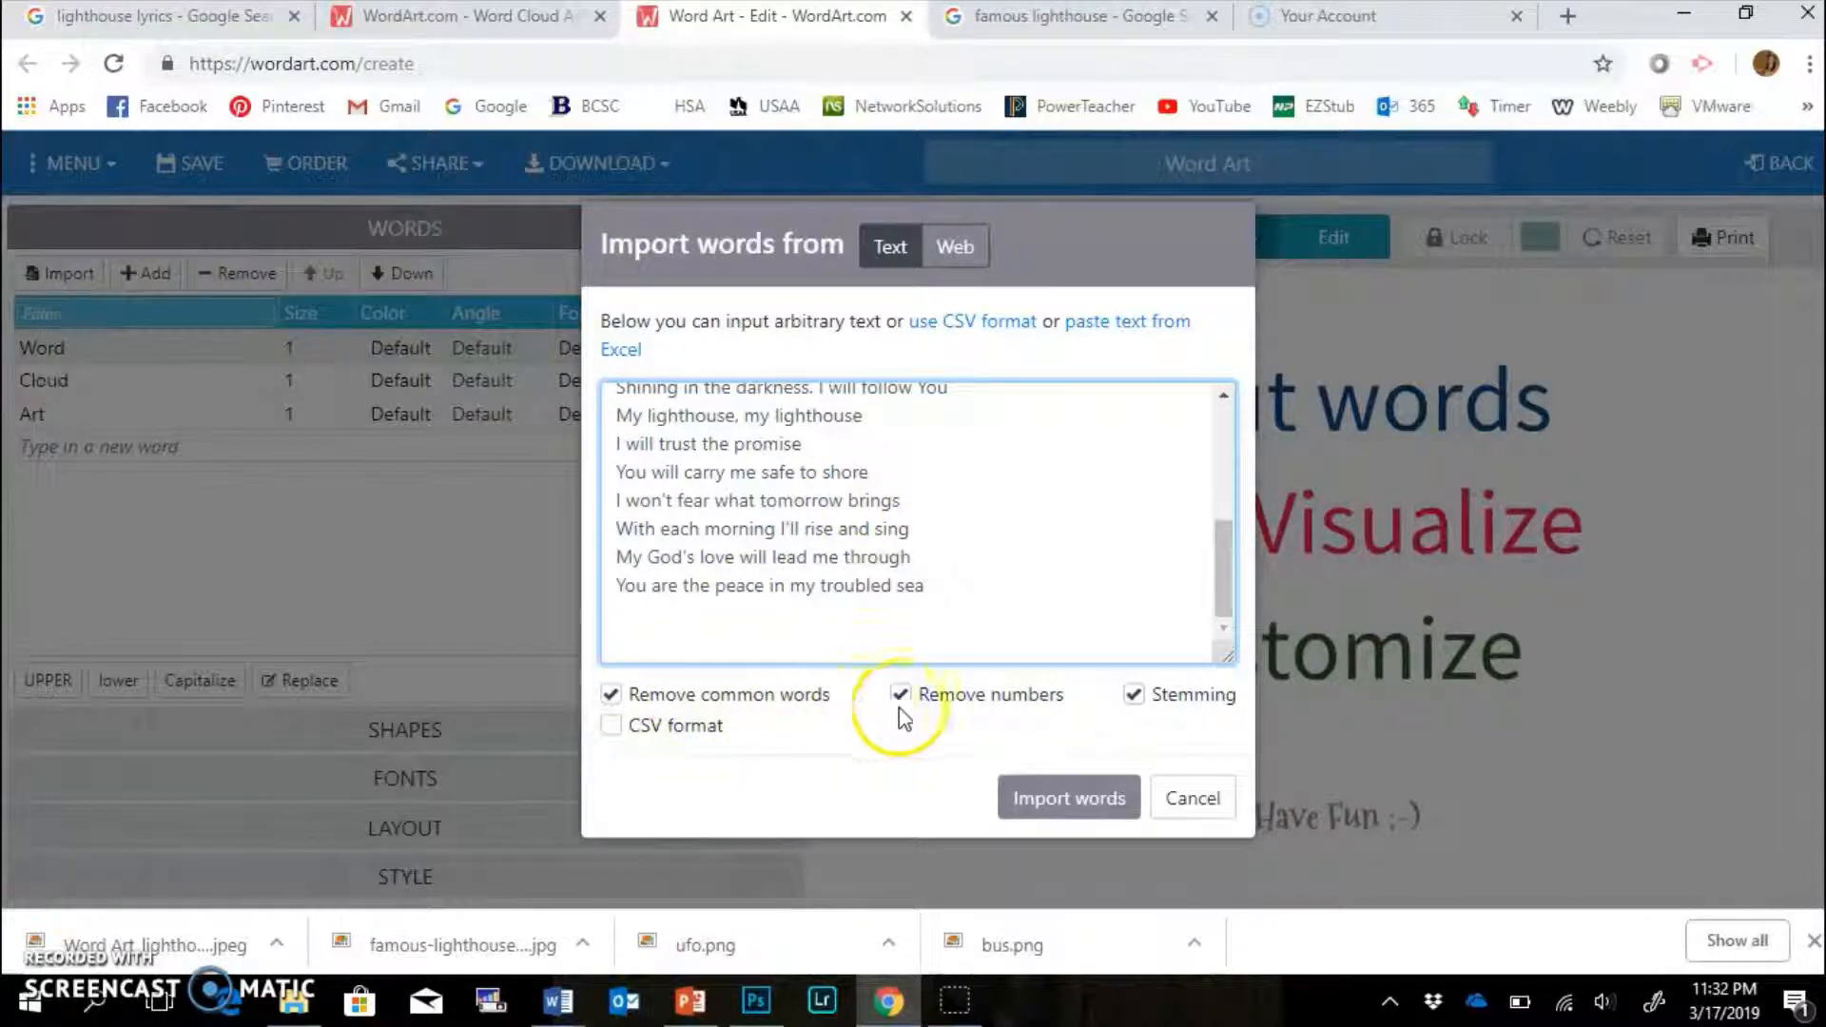
click(1047, 832)
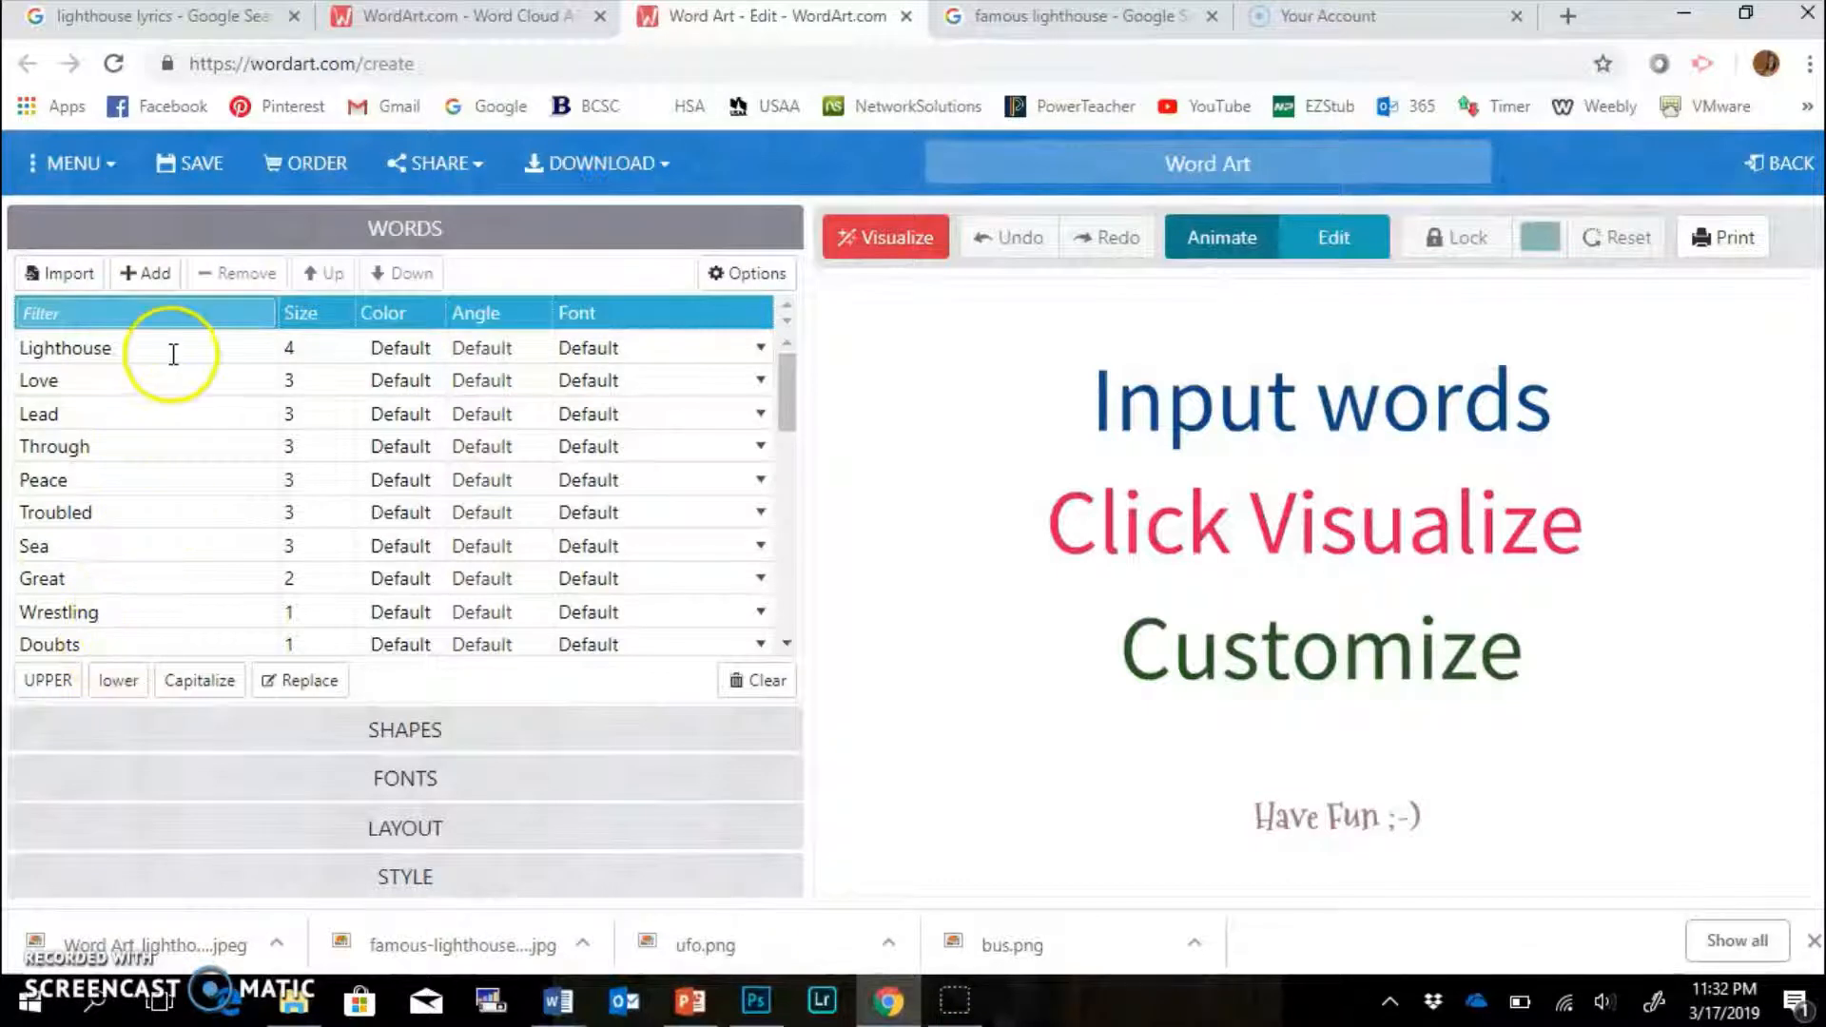
Convert every word in the list to uppercase after trying capitalized and lowercase.
click(302, 348)
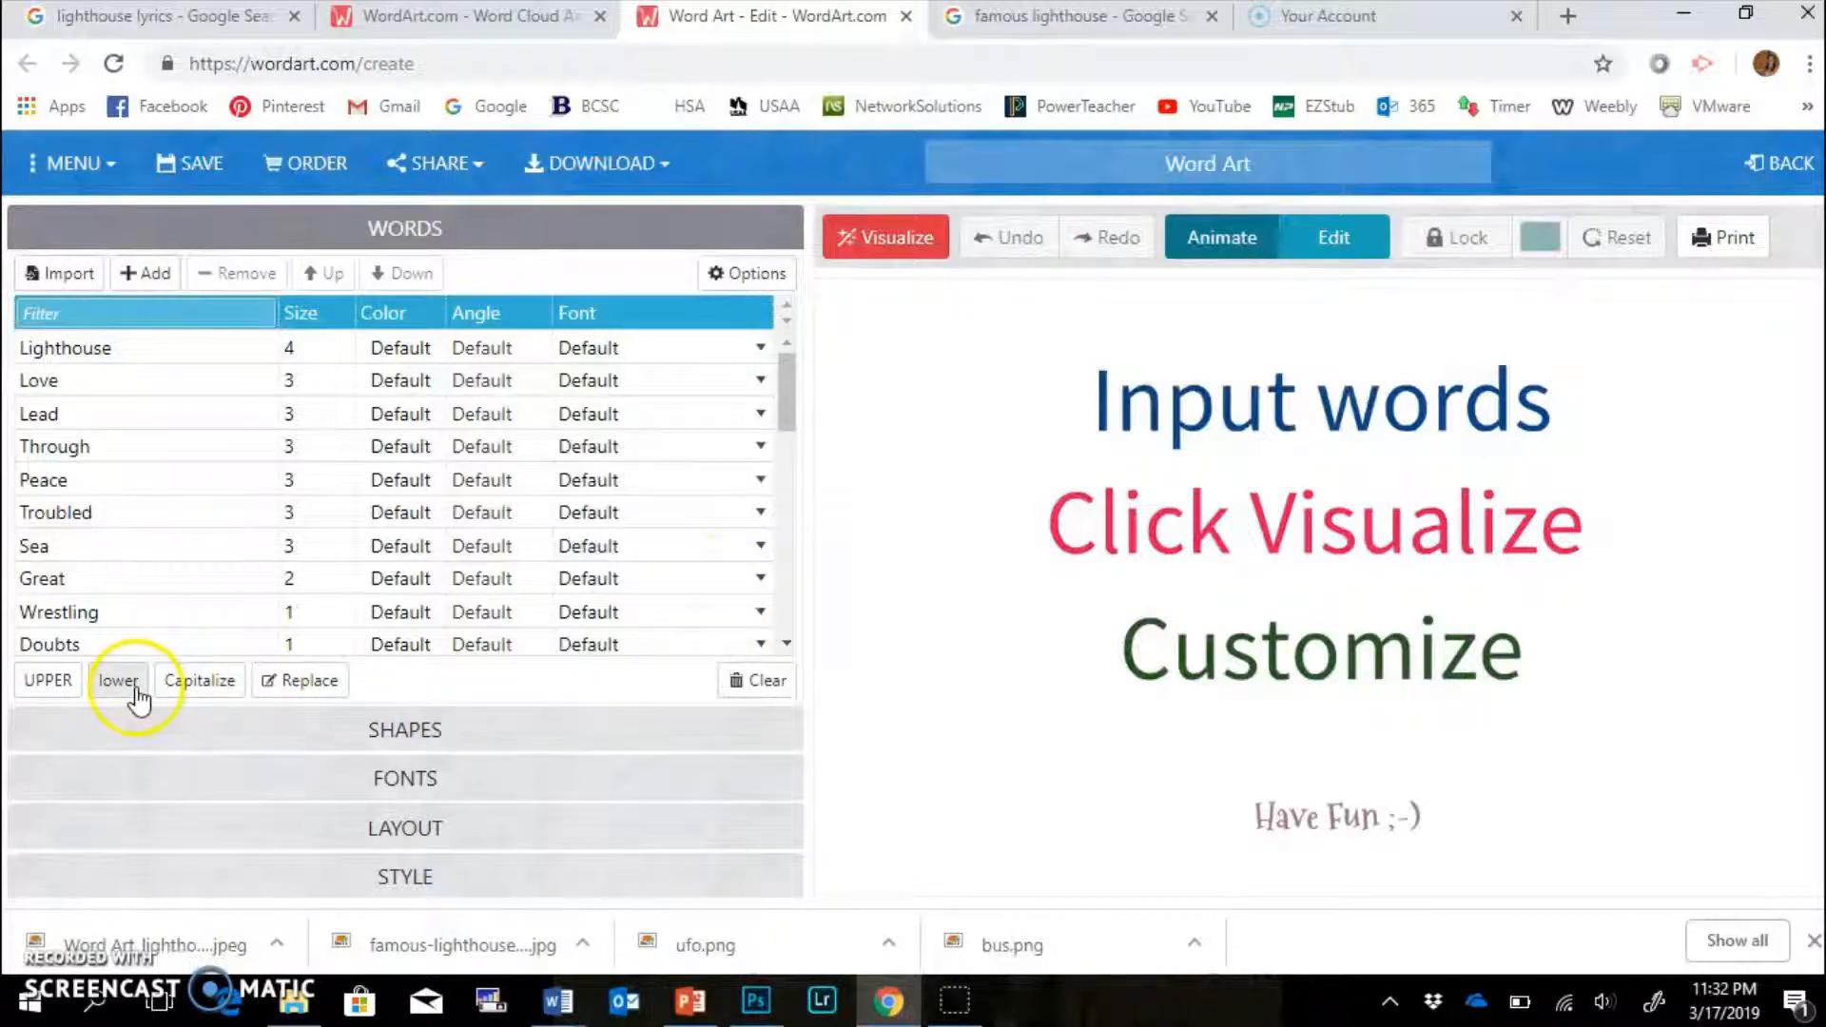
click(41, 683)
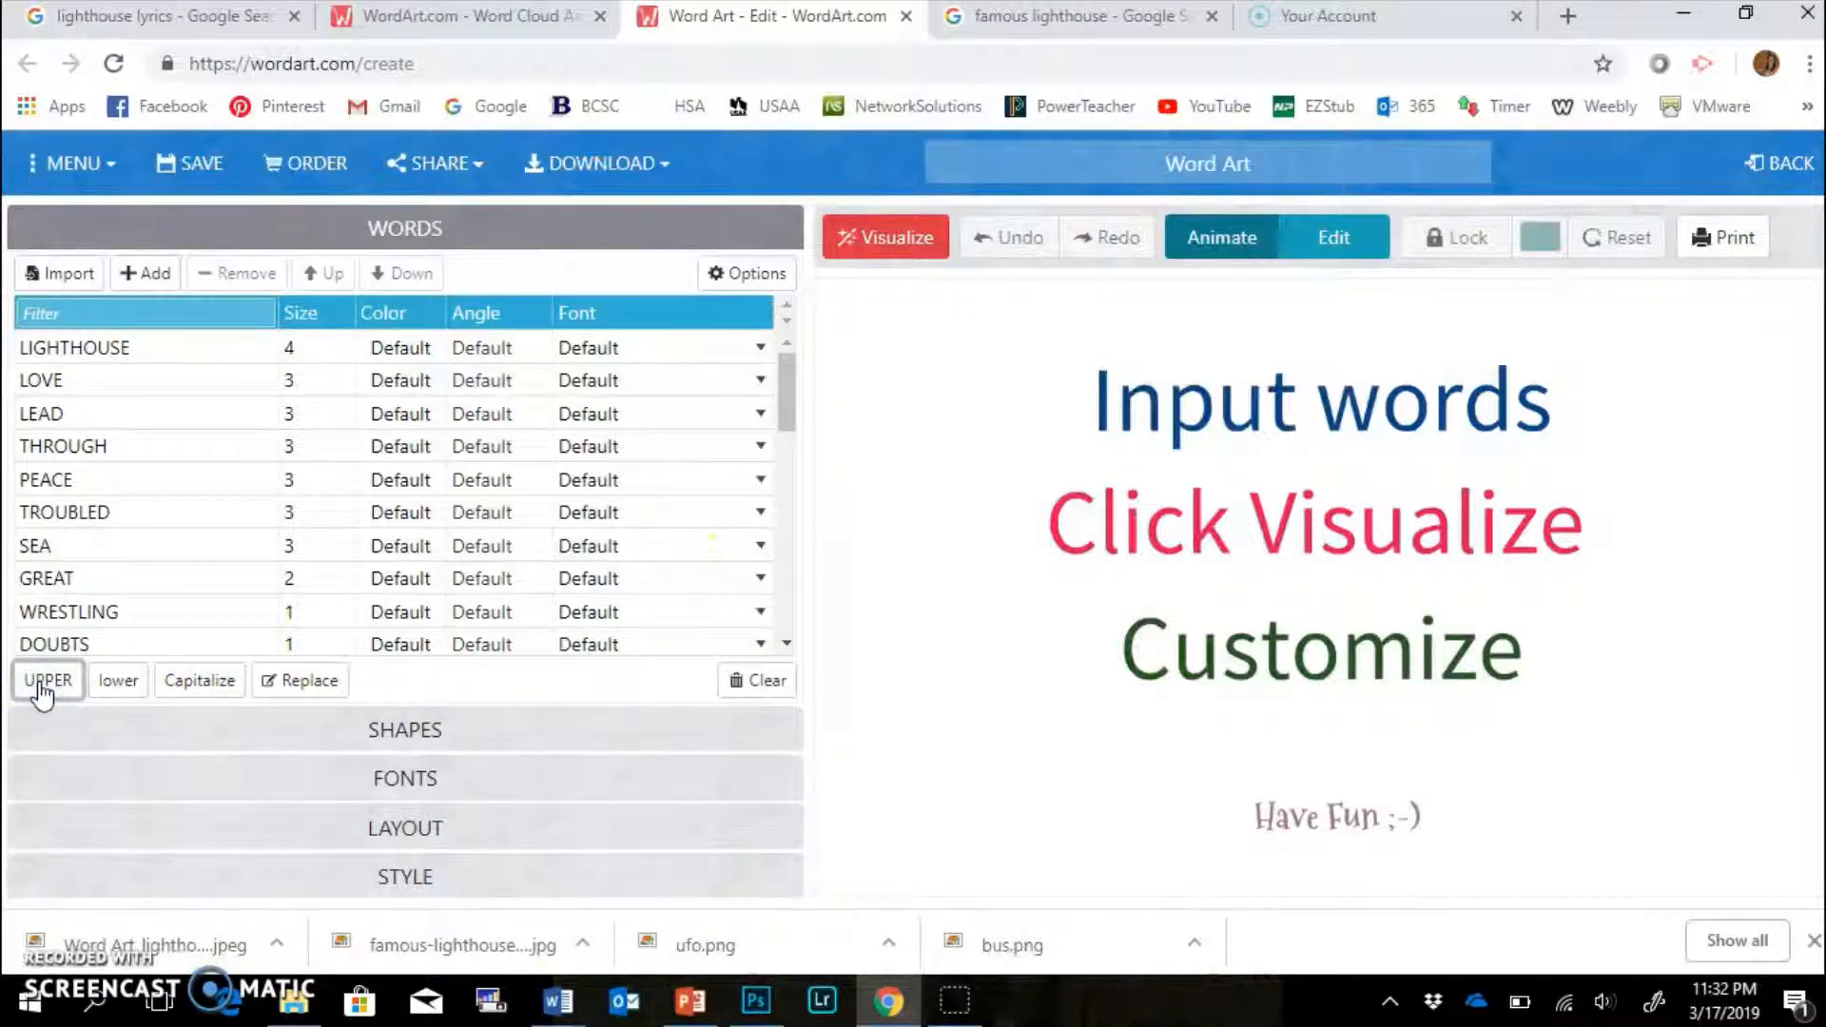
click(195, 692)
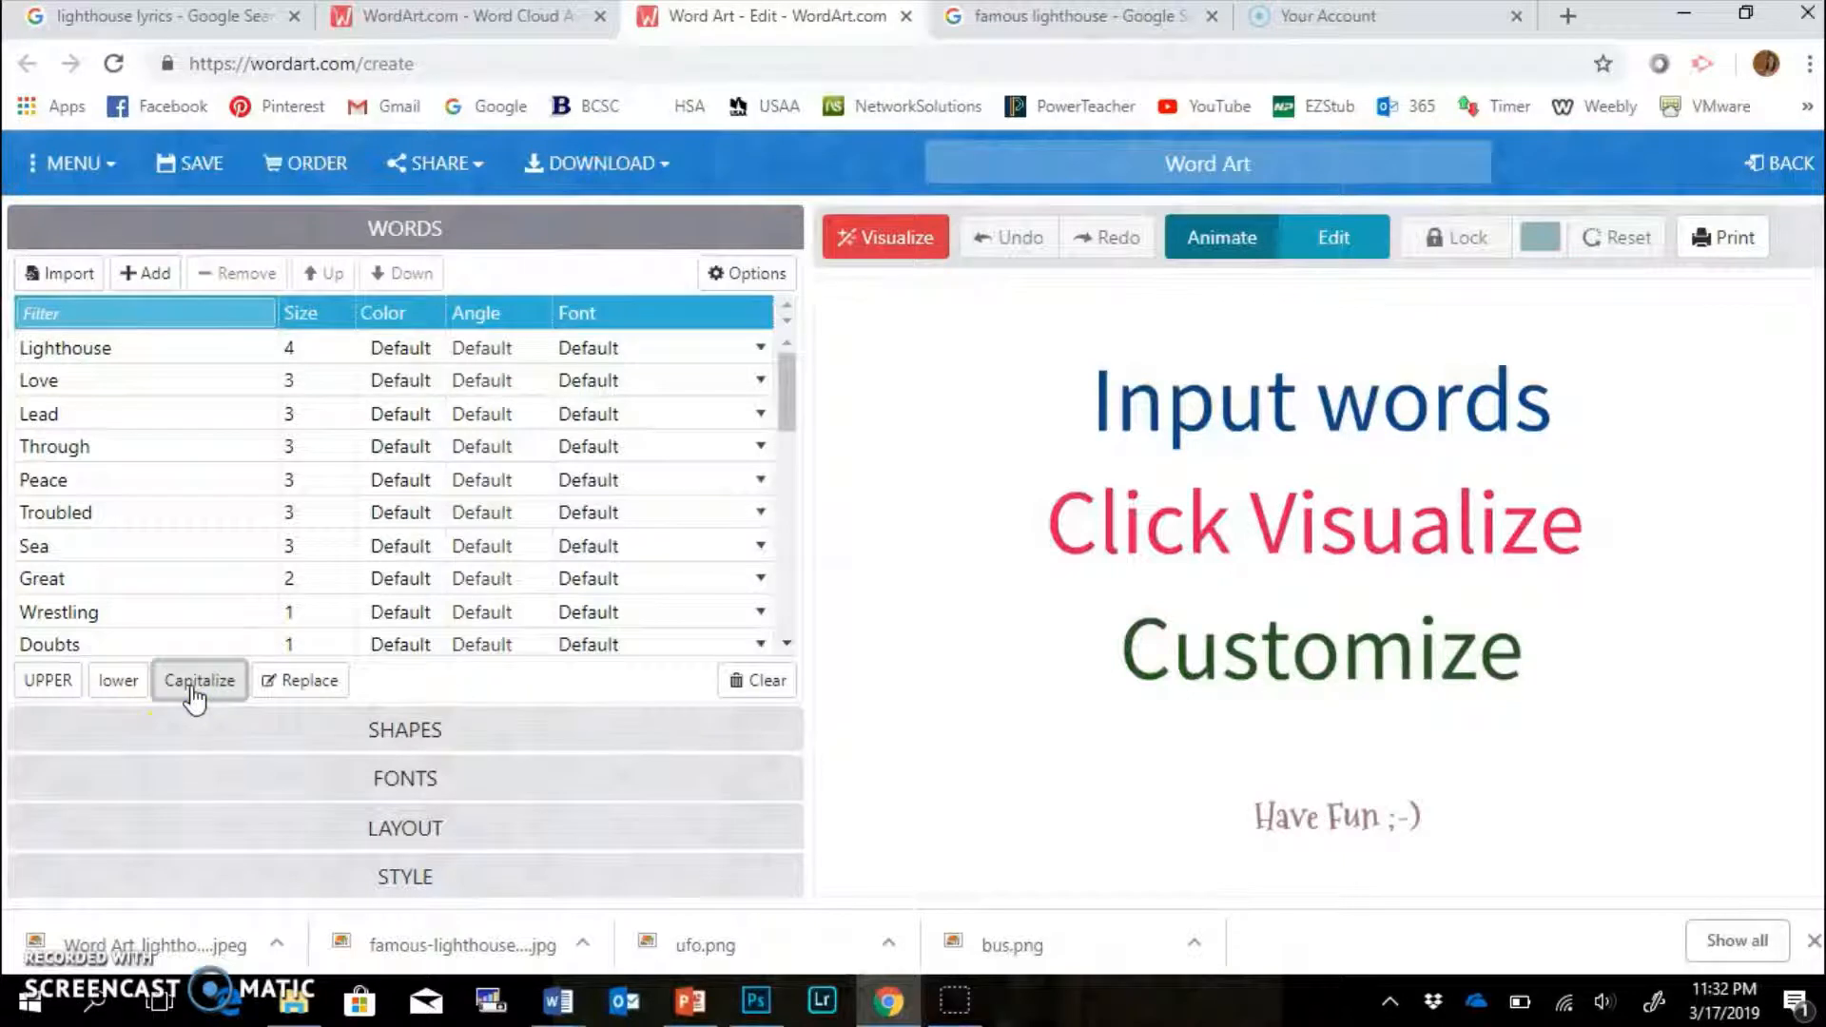
click(121, 684)
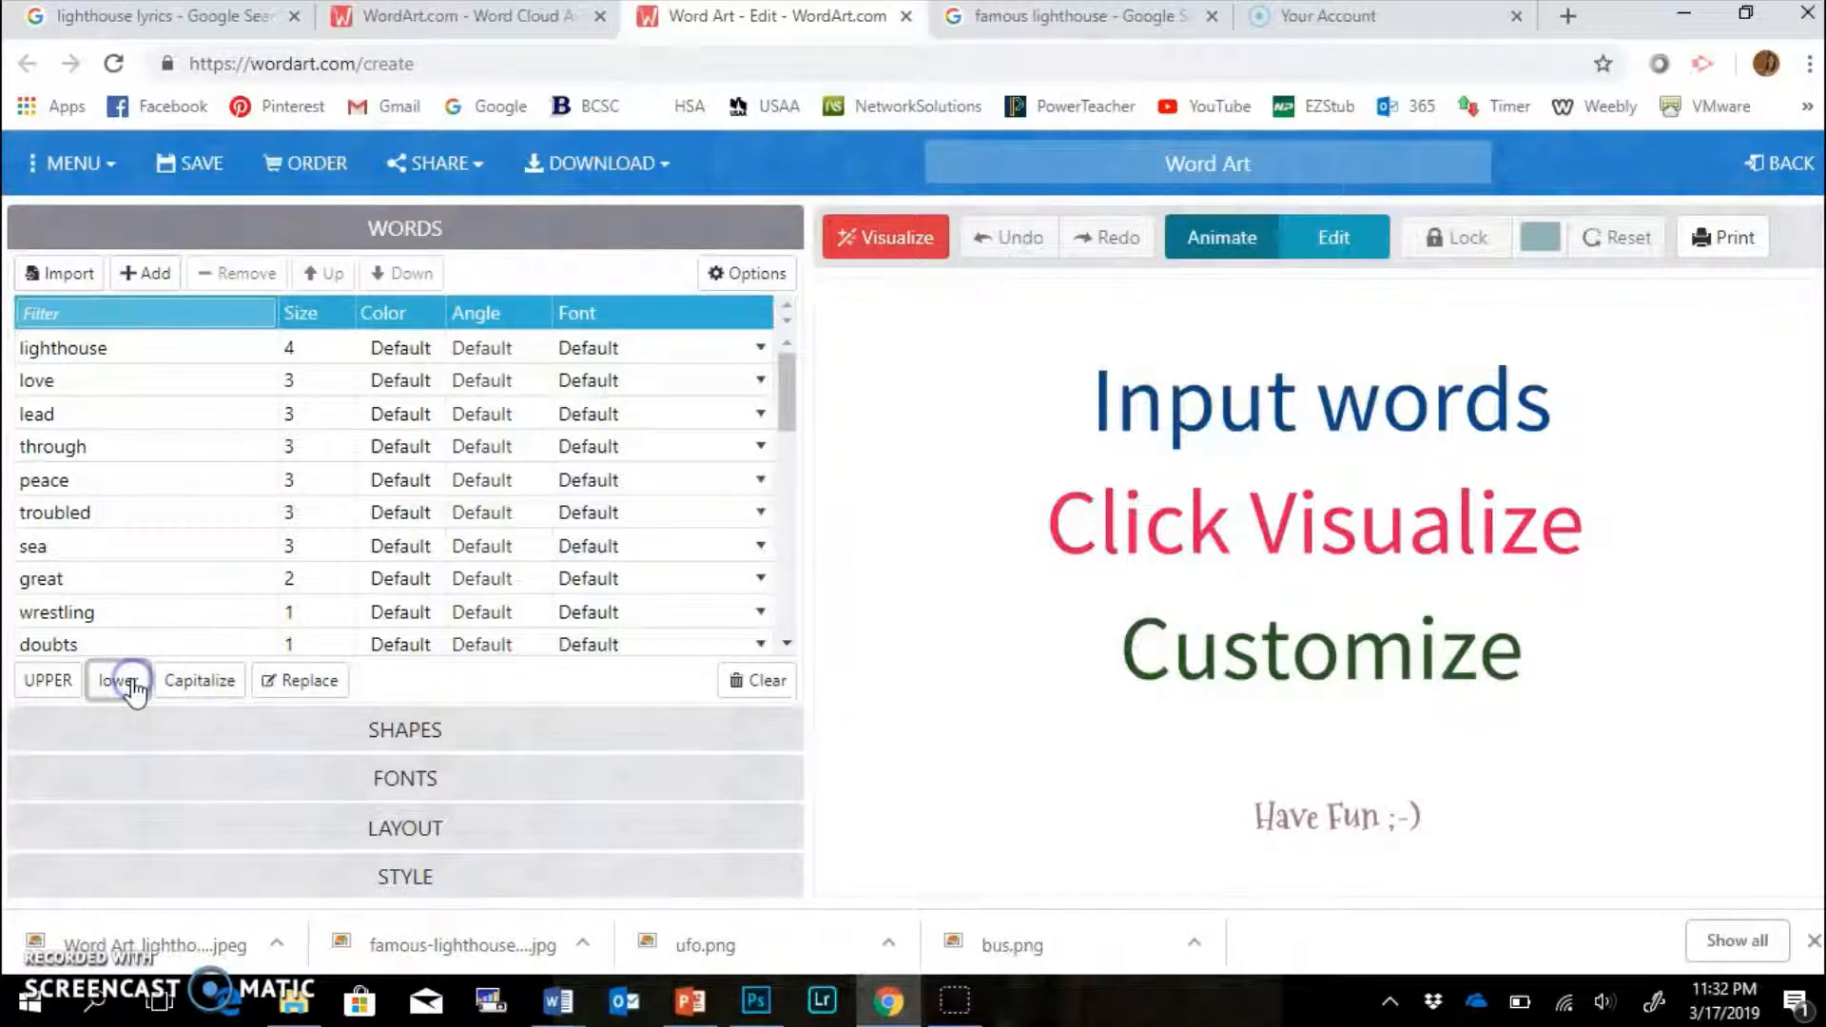
click(55, 683)
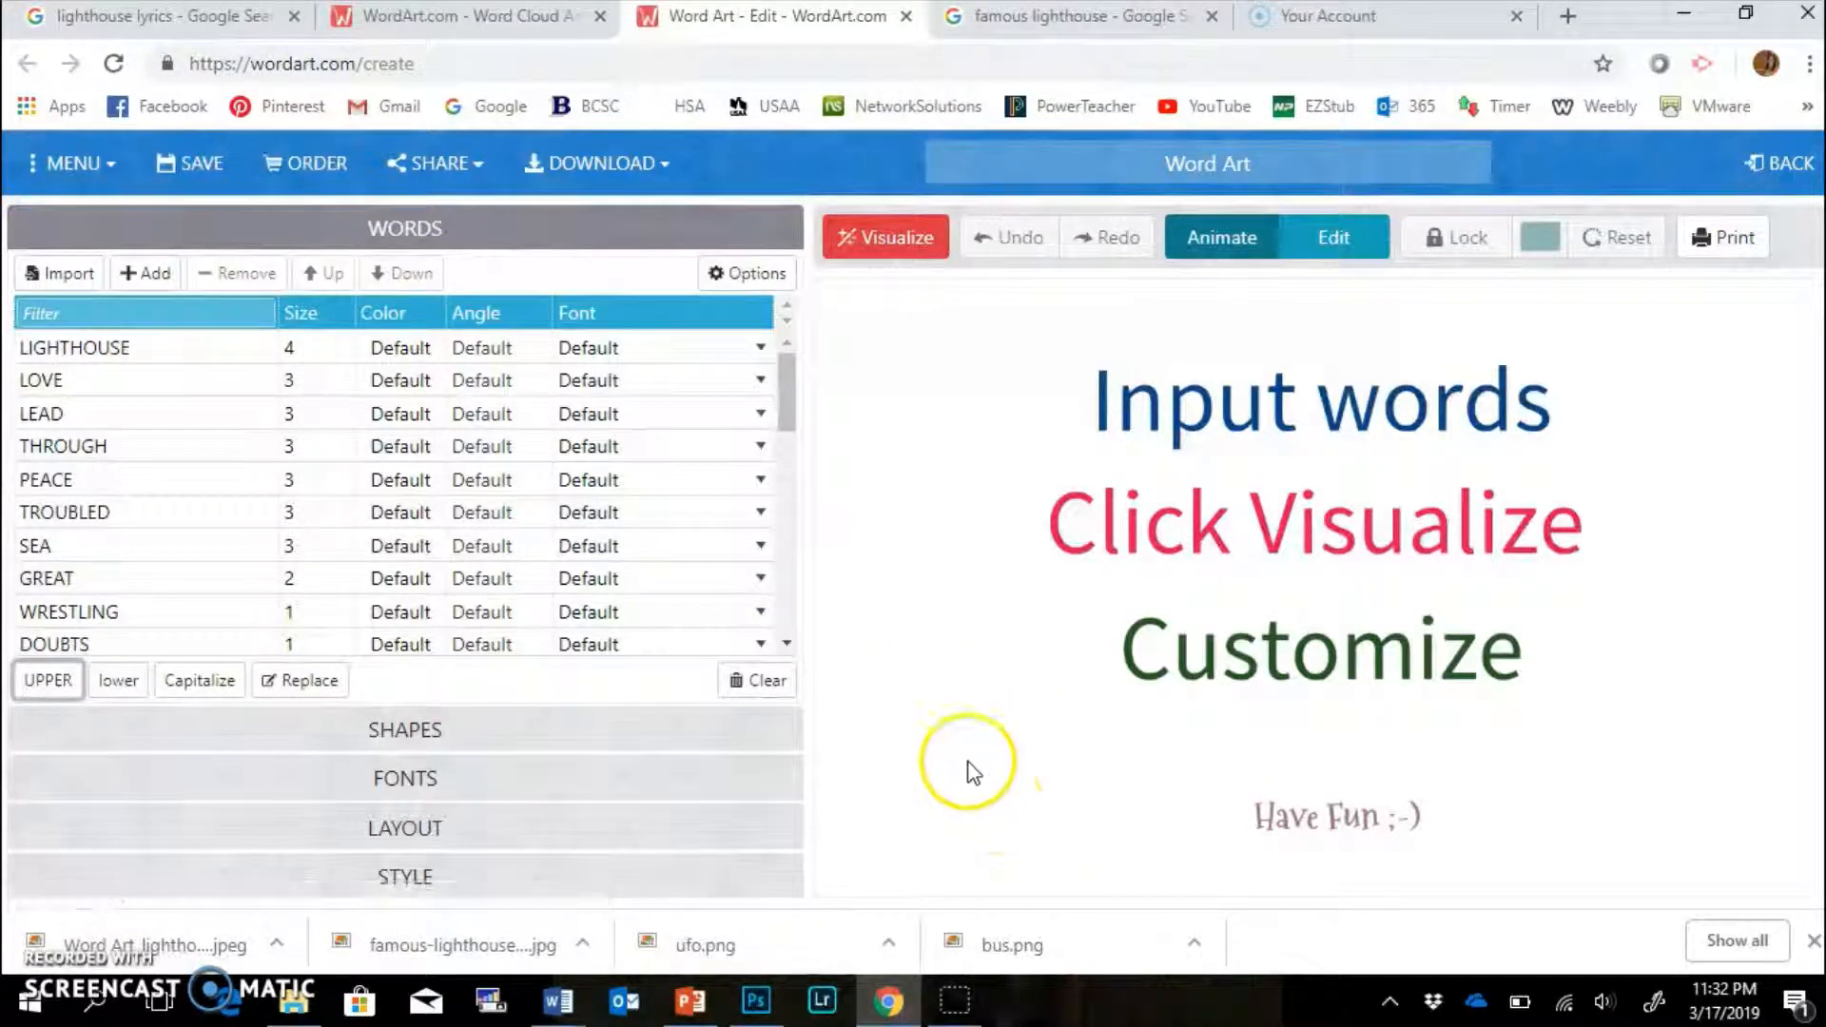
Close the downloads bar and expand the list of available fonts.
click(1814, 940)
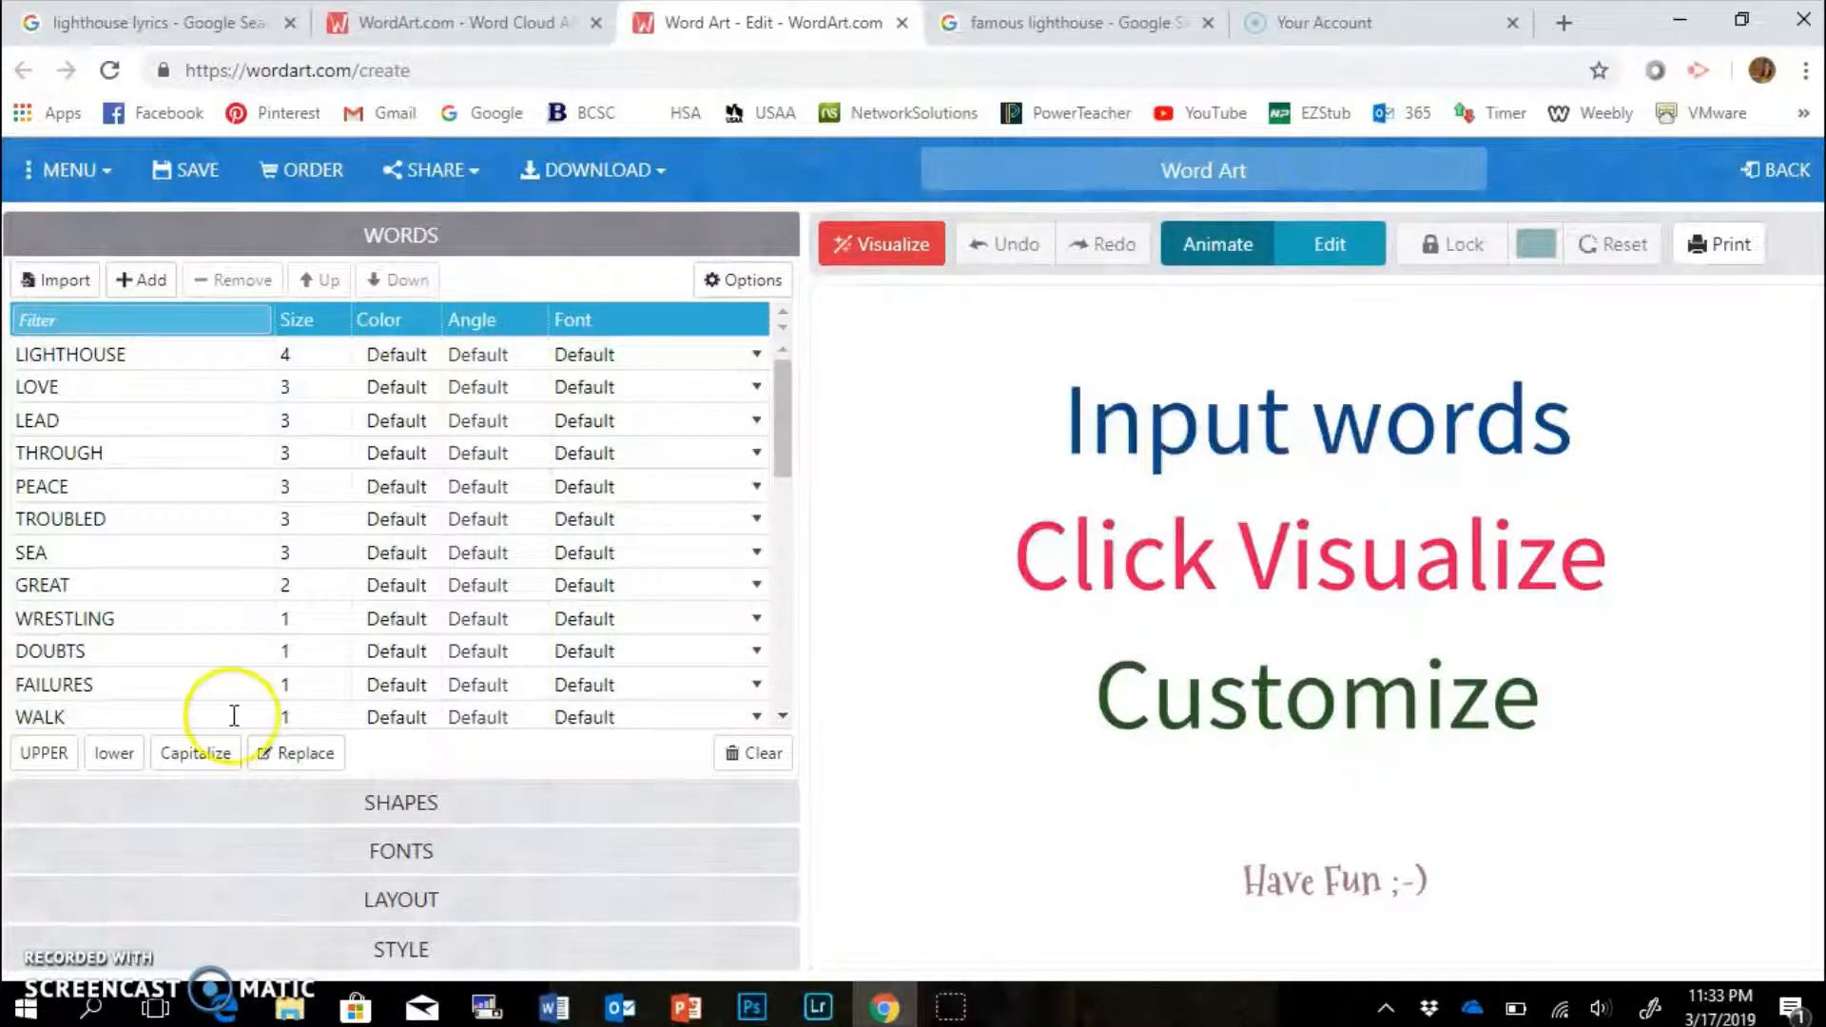
click(405, 850)
scroll(407, 856, down, 10)
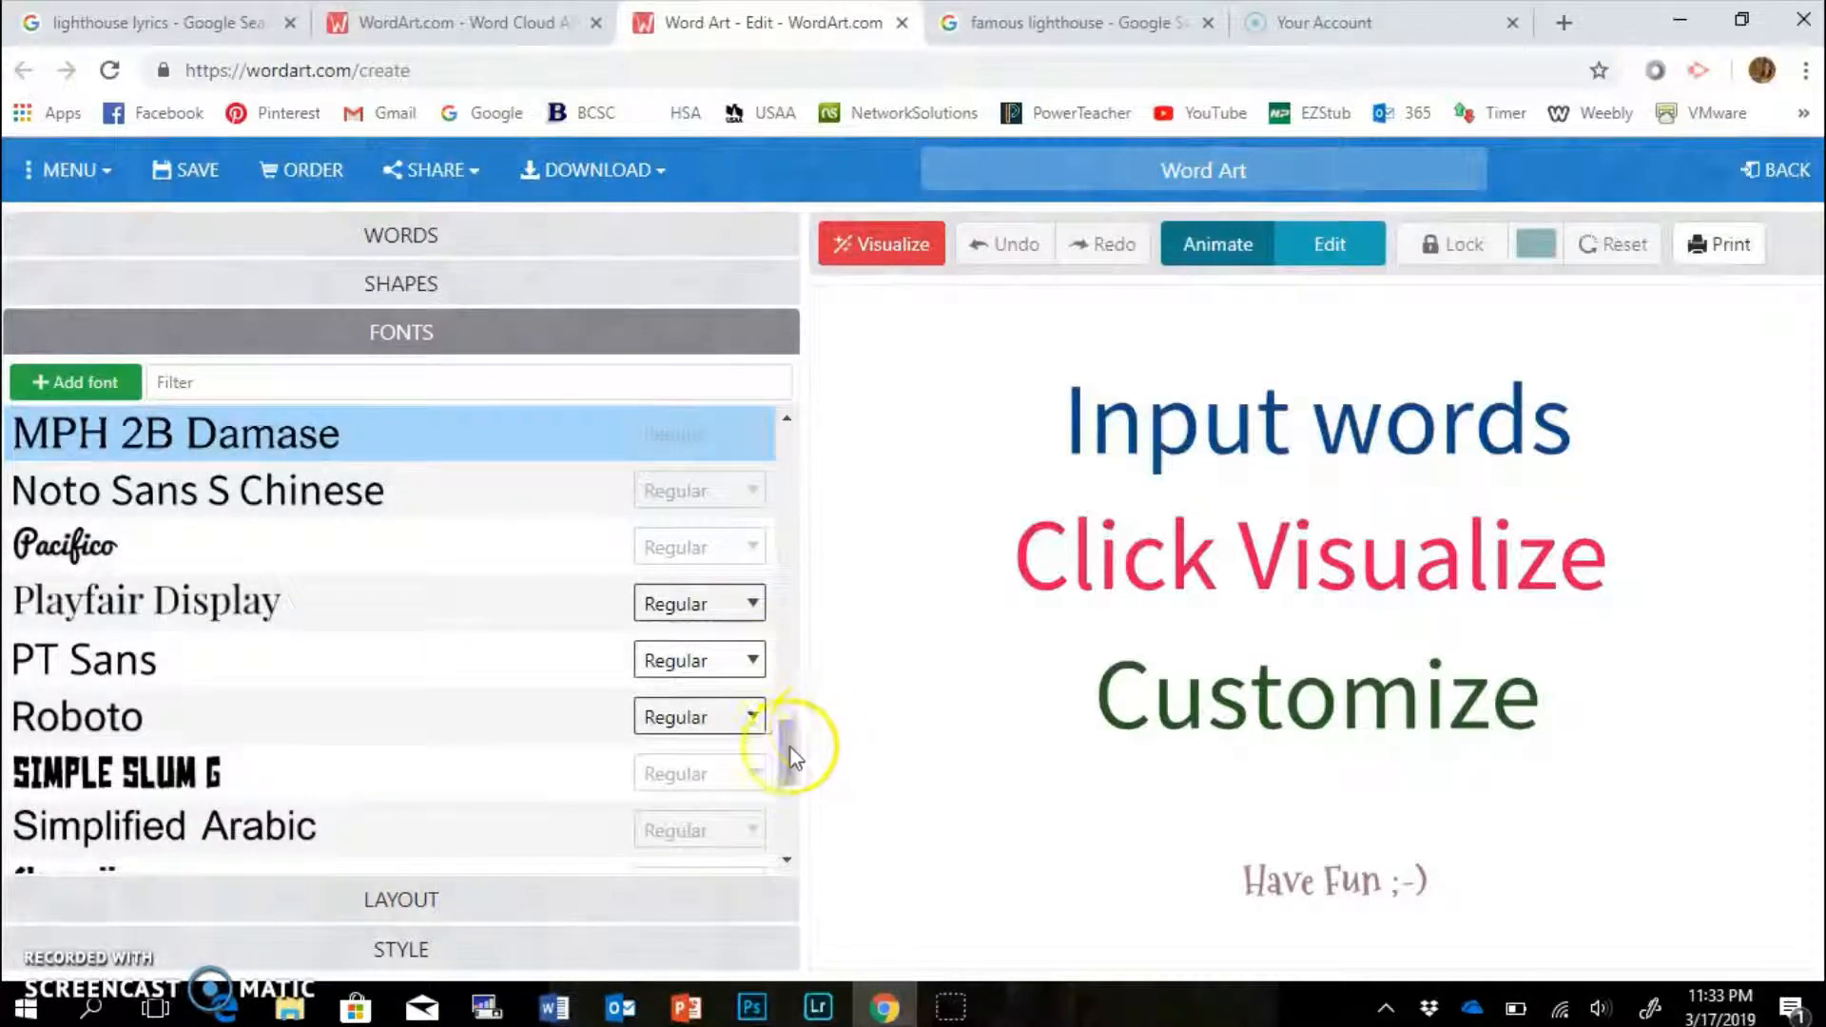
Choose the Loved by the King font from the font list.
drag(784, 745, 785, 660)
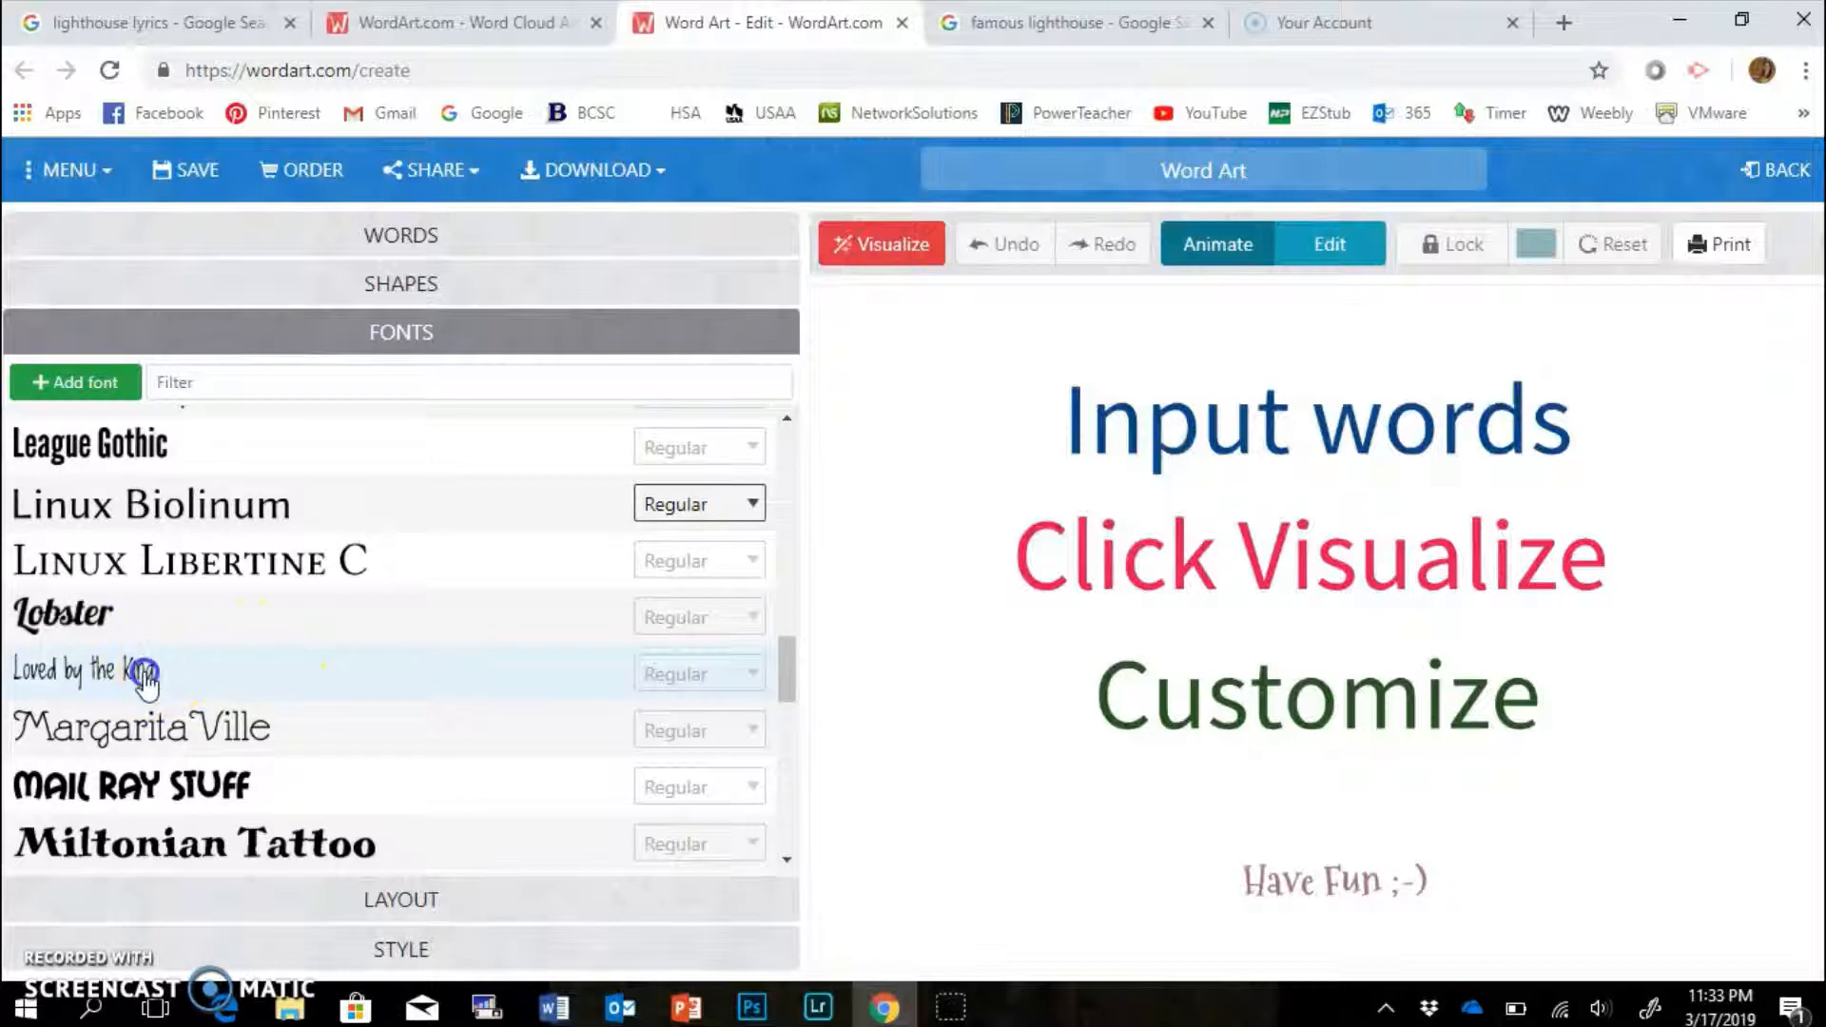
click(147, 678)
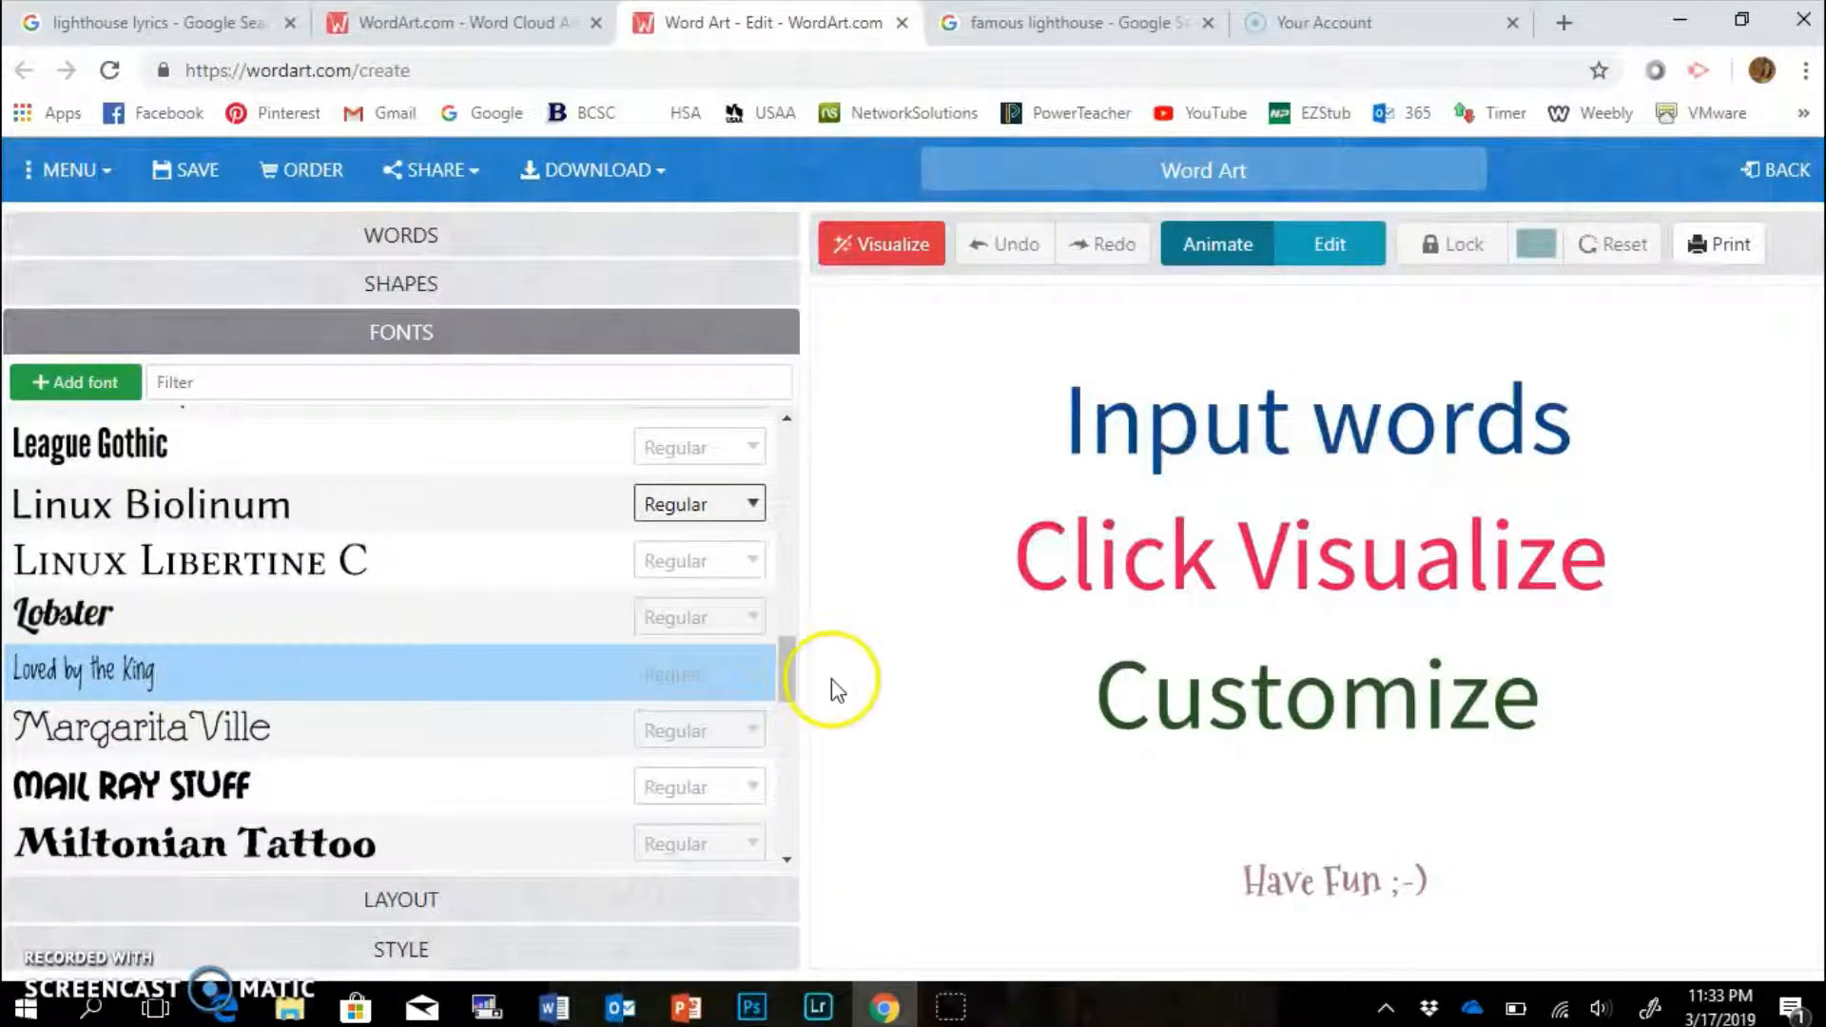
Switch the layout to Vertical/Horizontal and bring up the shapes gallery.
click(409, 902)
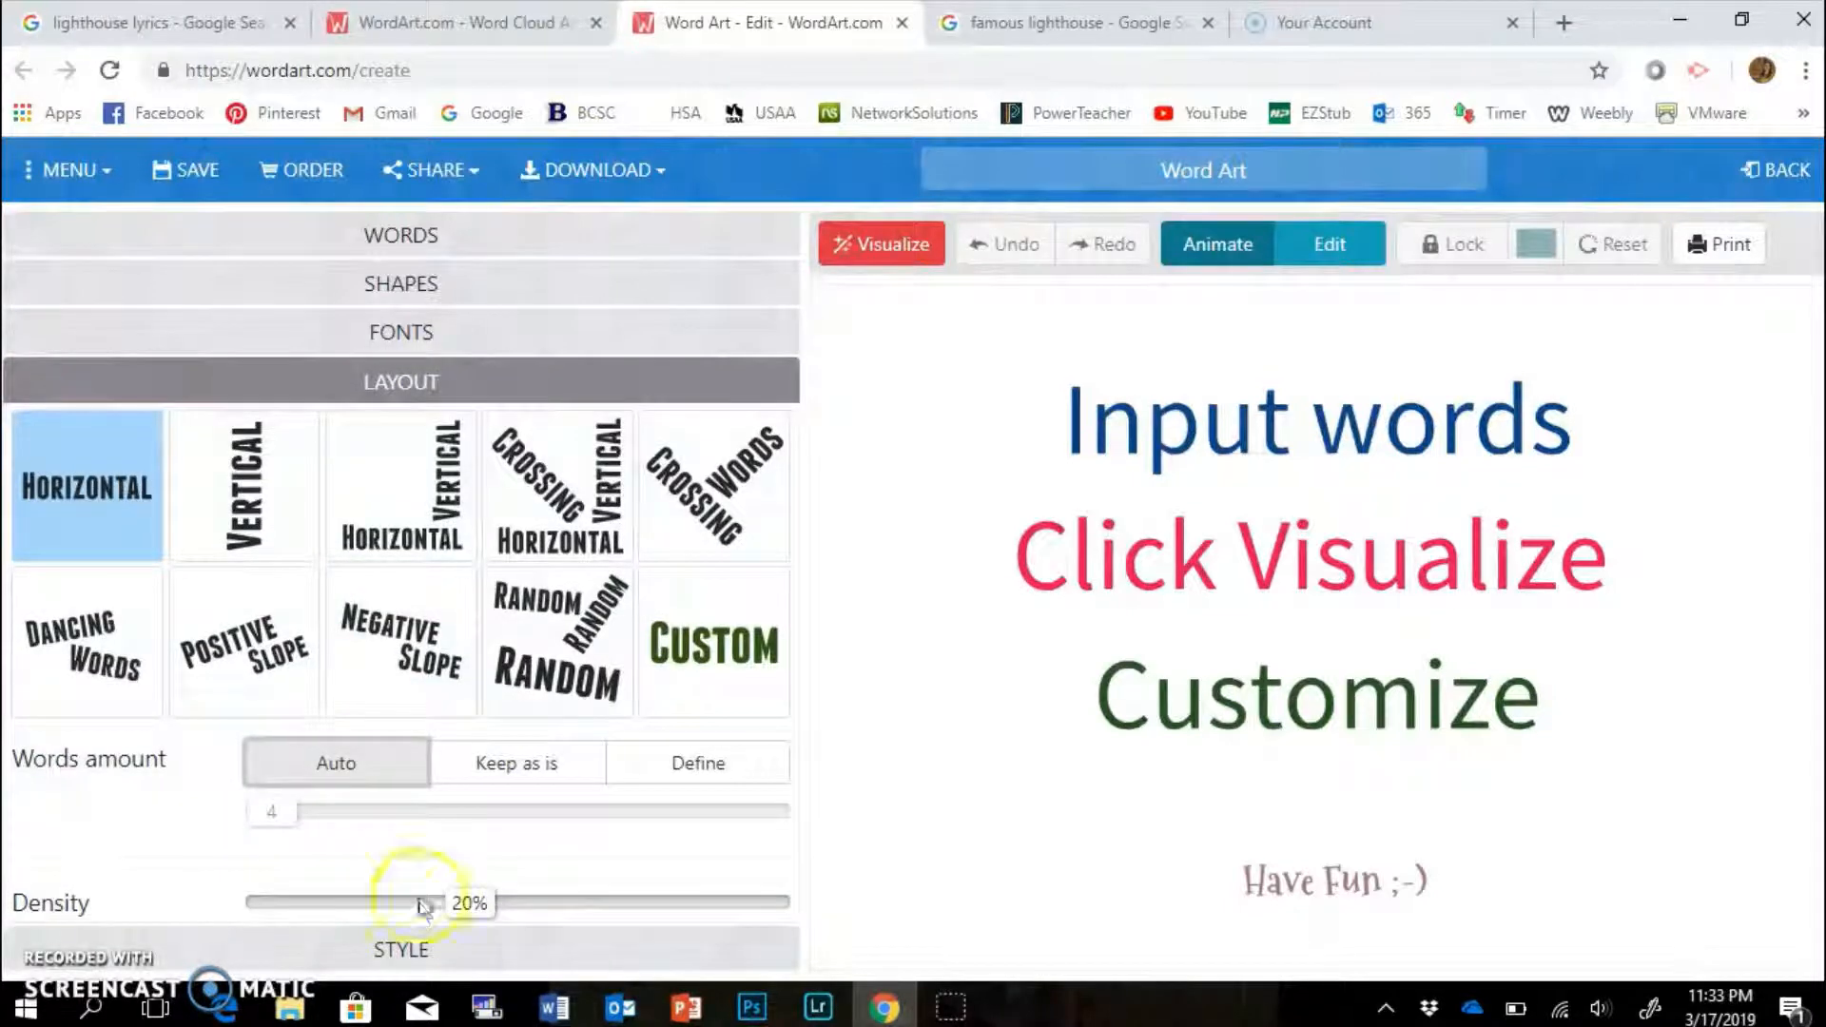
click(618, 522)
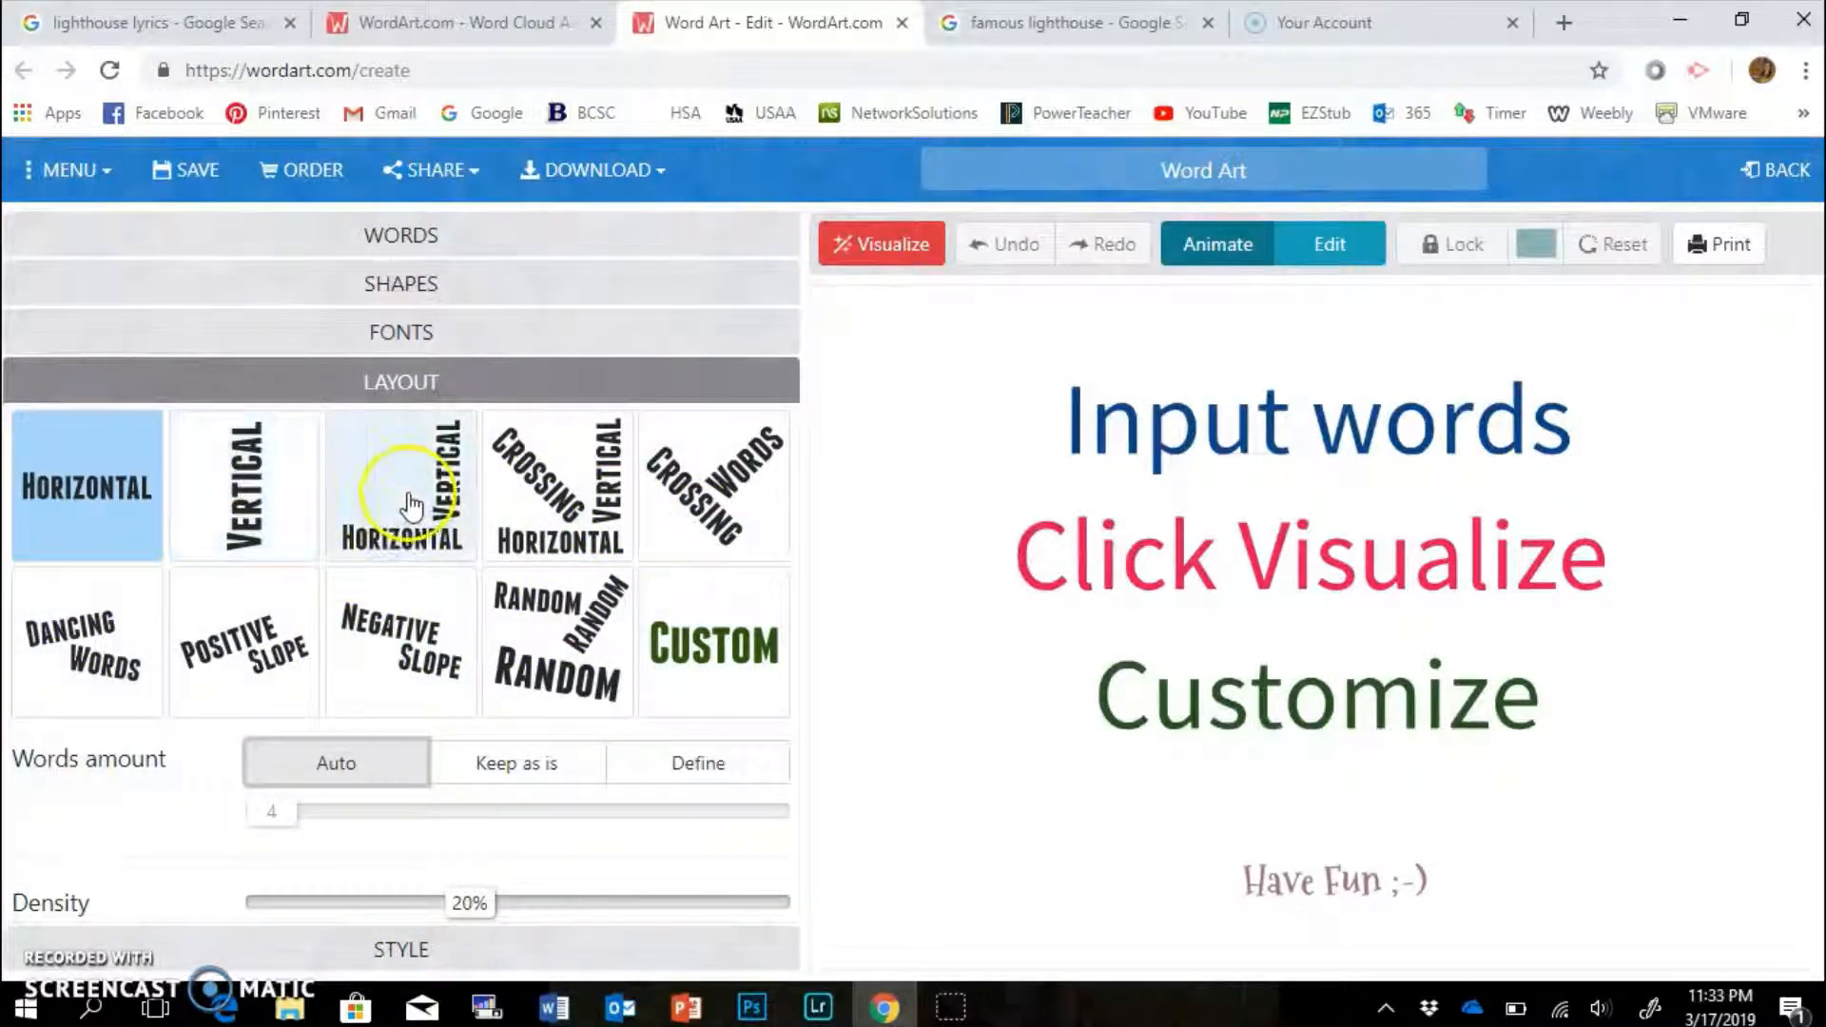
click(411, 506)
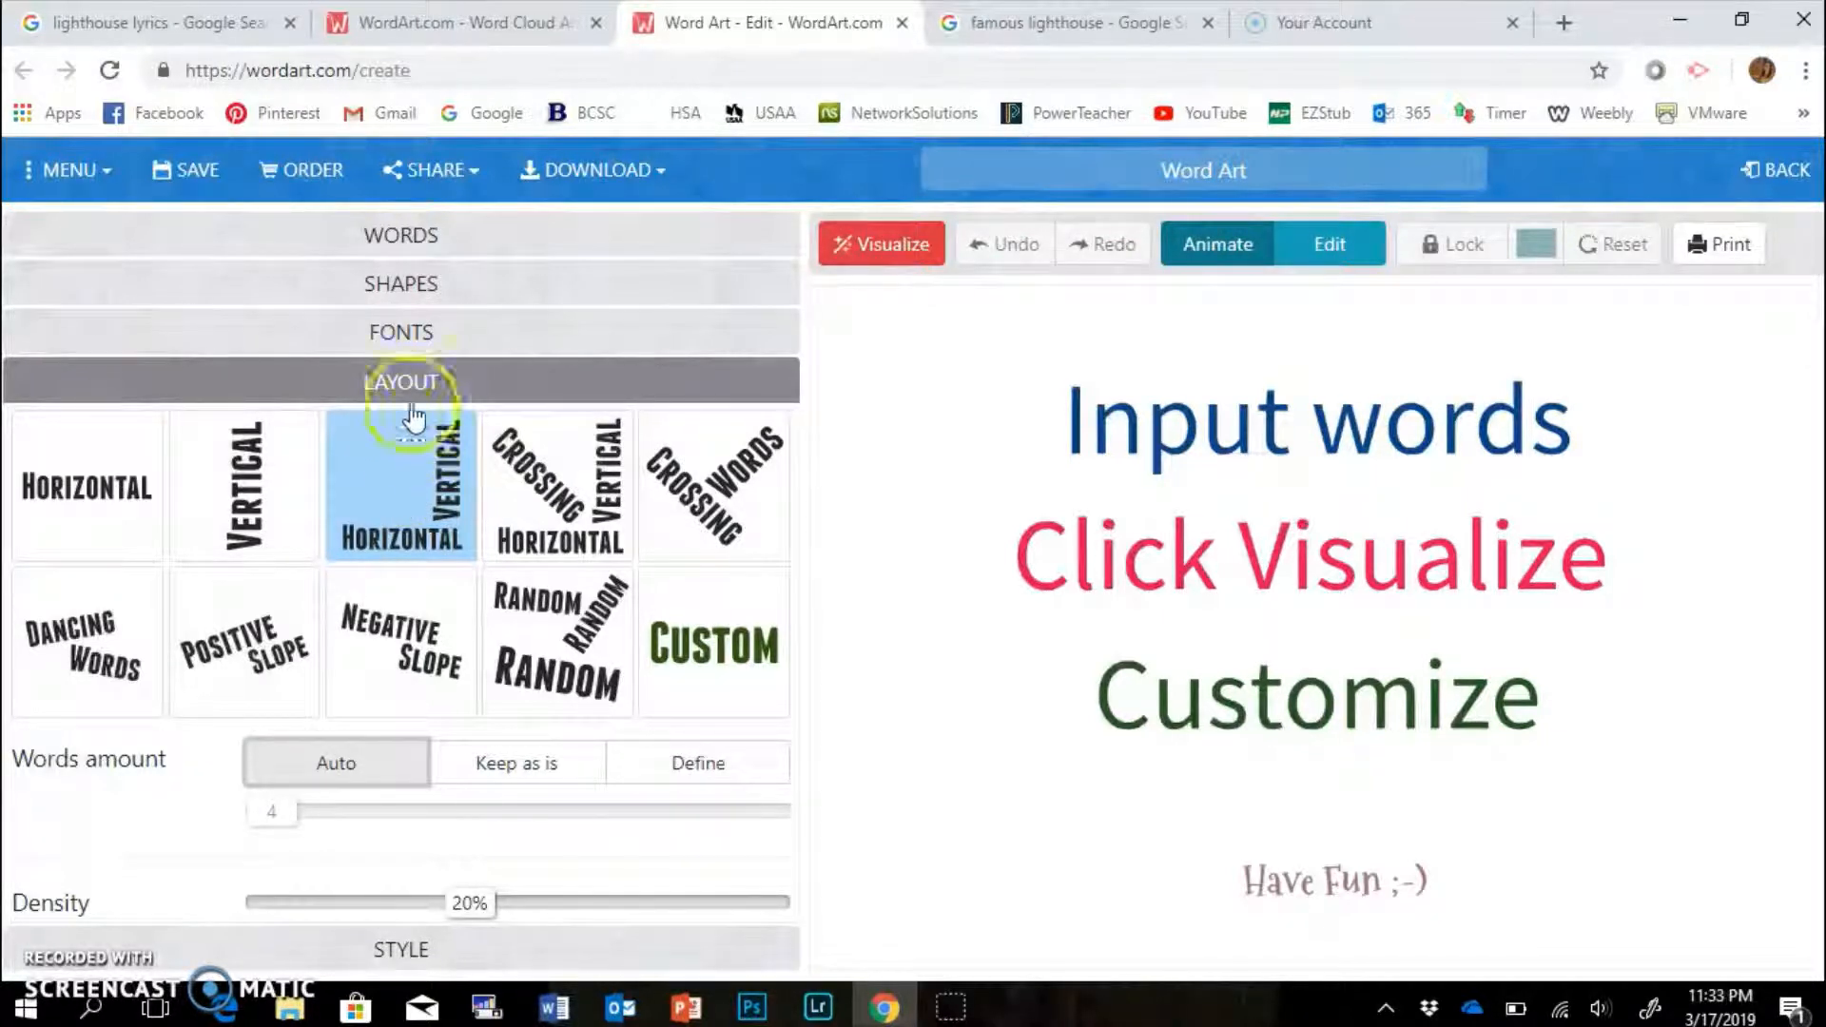
click(409, 285)
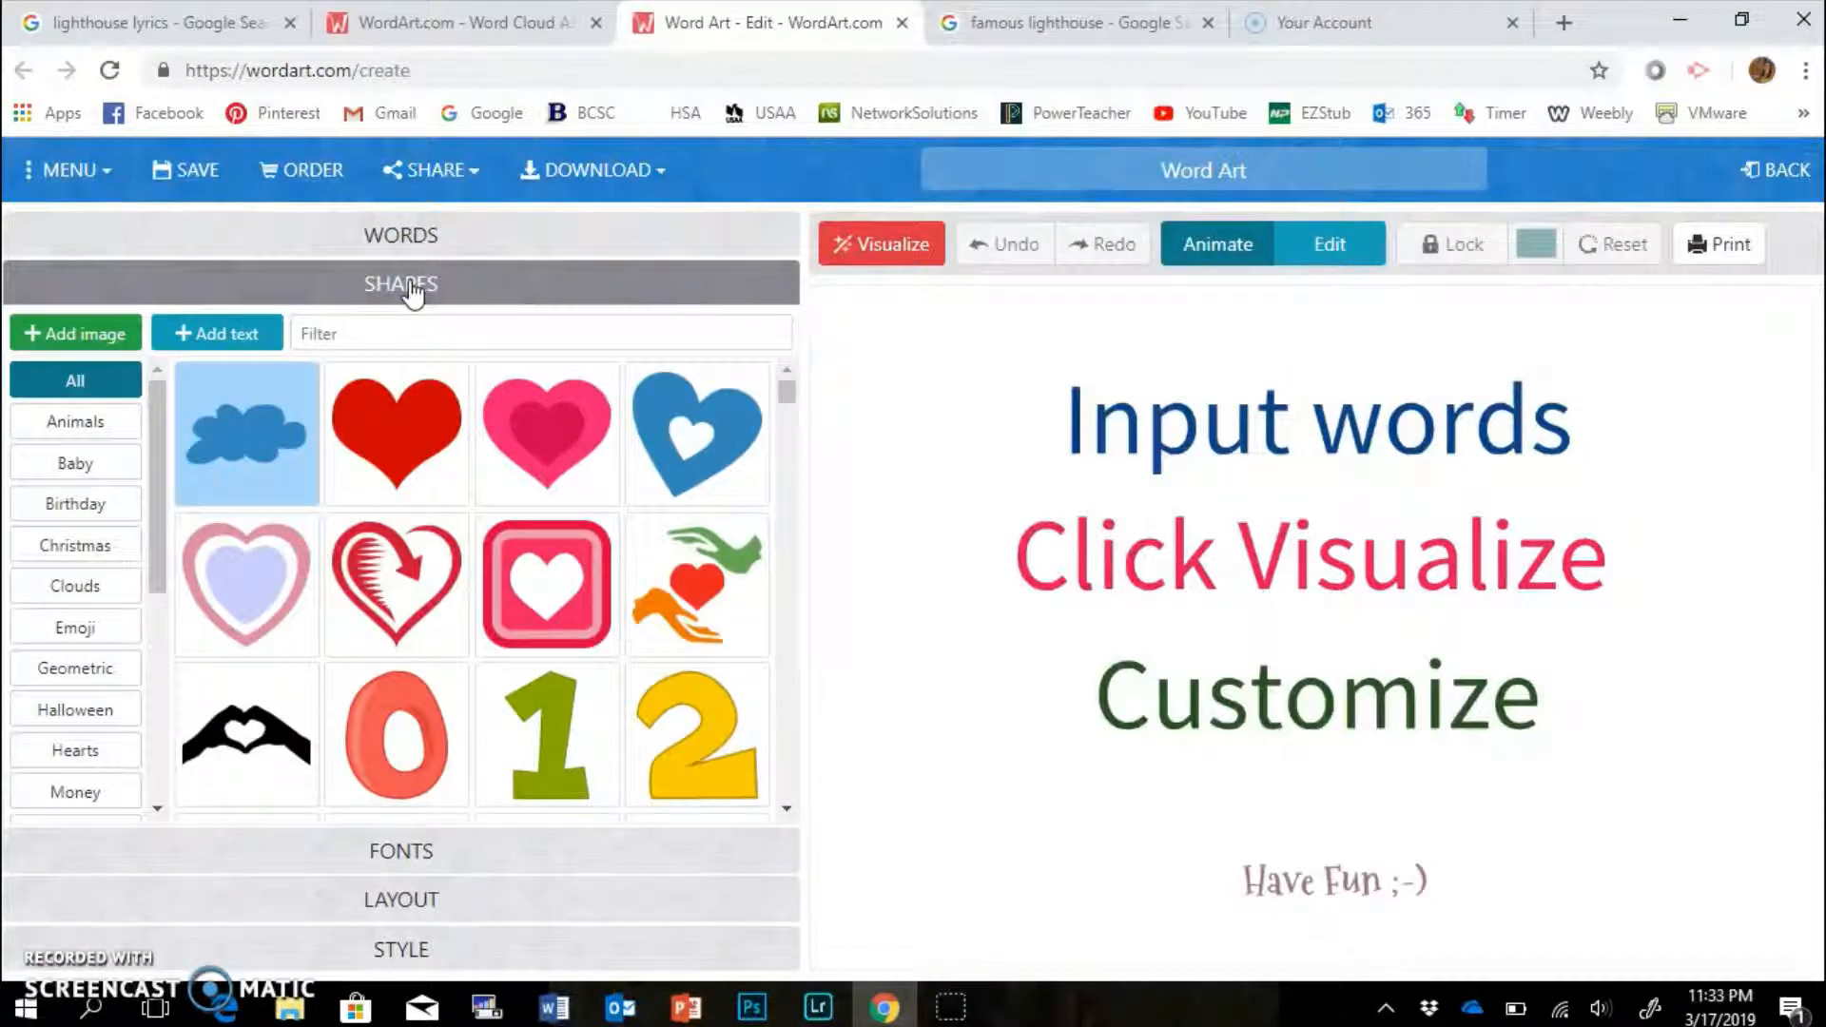
Upload lighthouse.jpg from the computer and accept it as a custom shape.
click(76, 346)
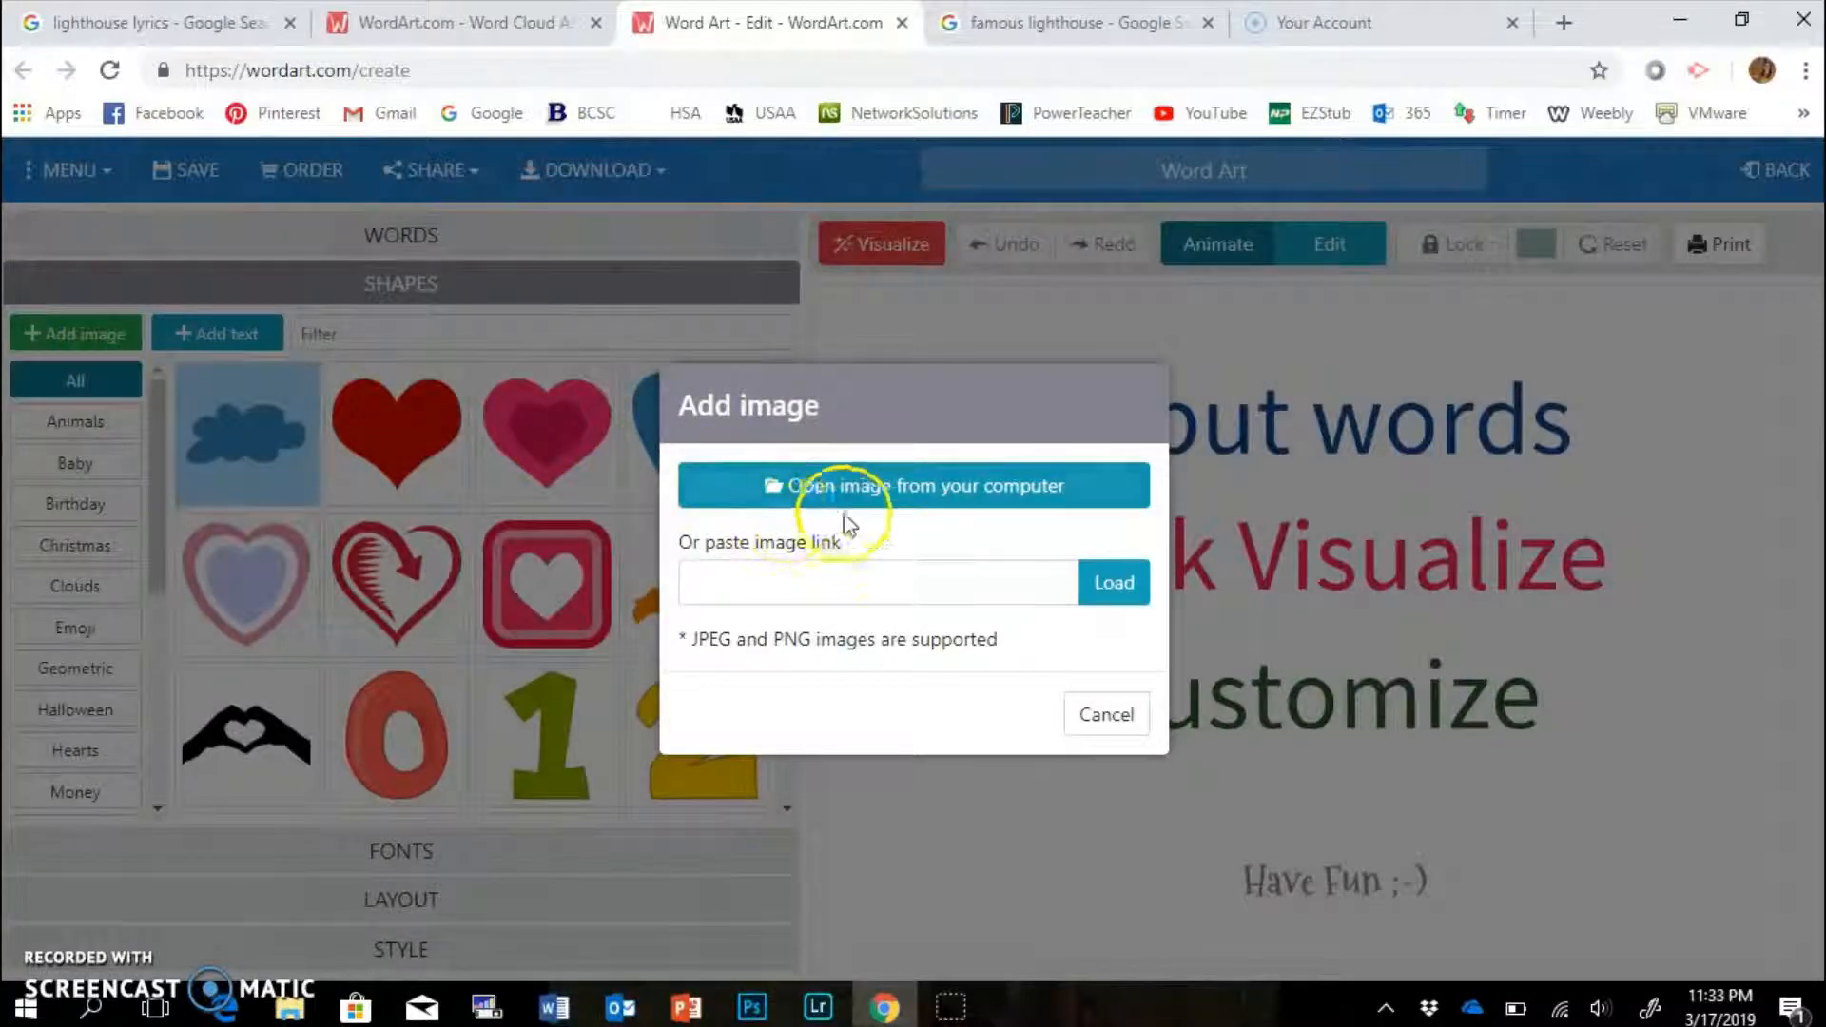
click(882, 492)
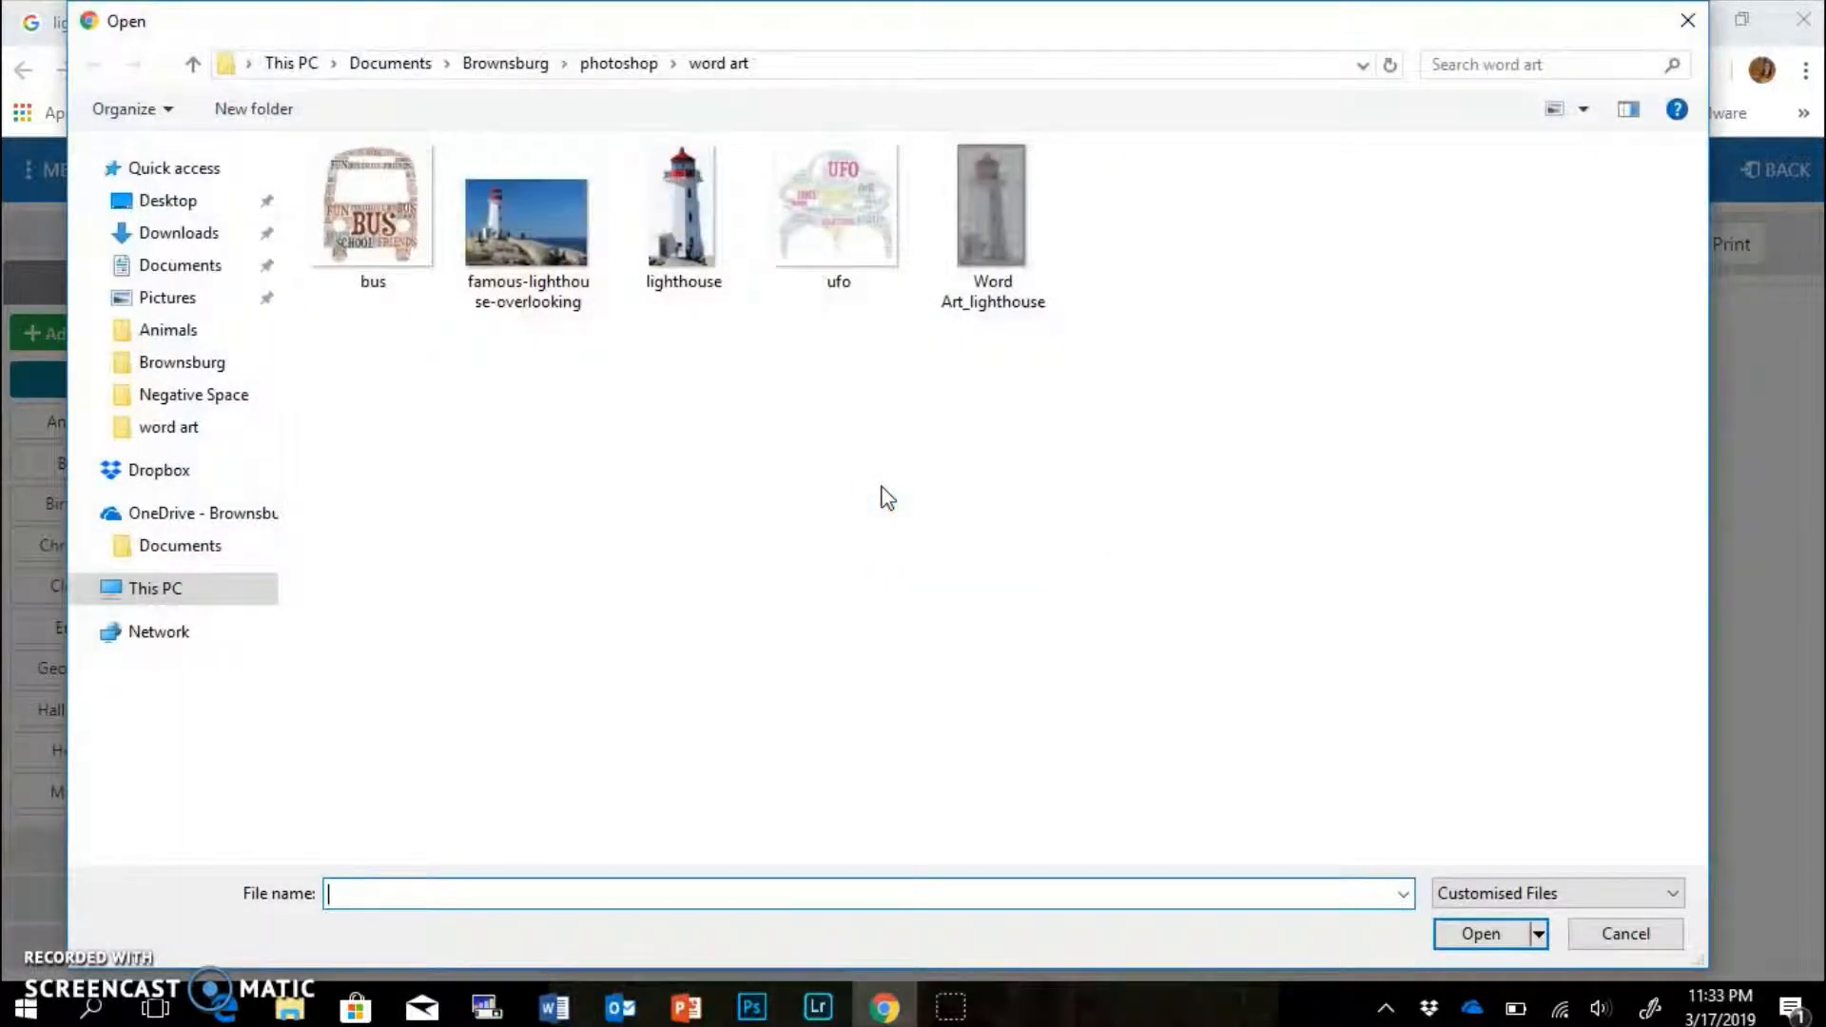
click(696, 245)
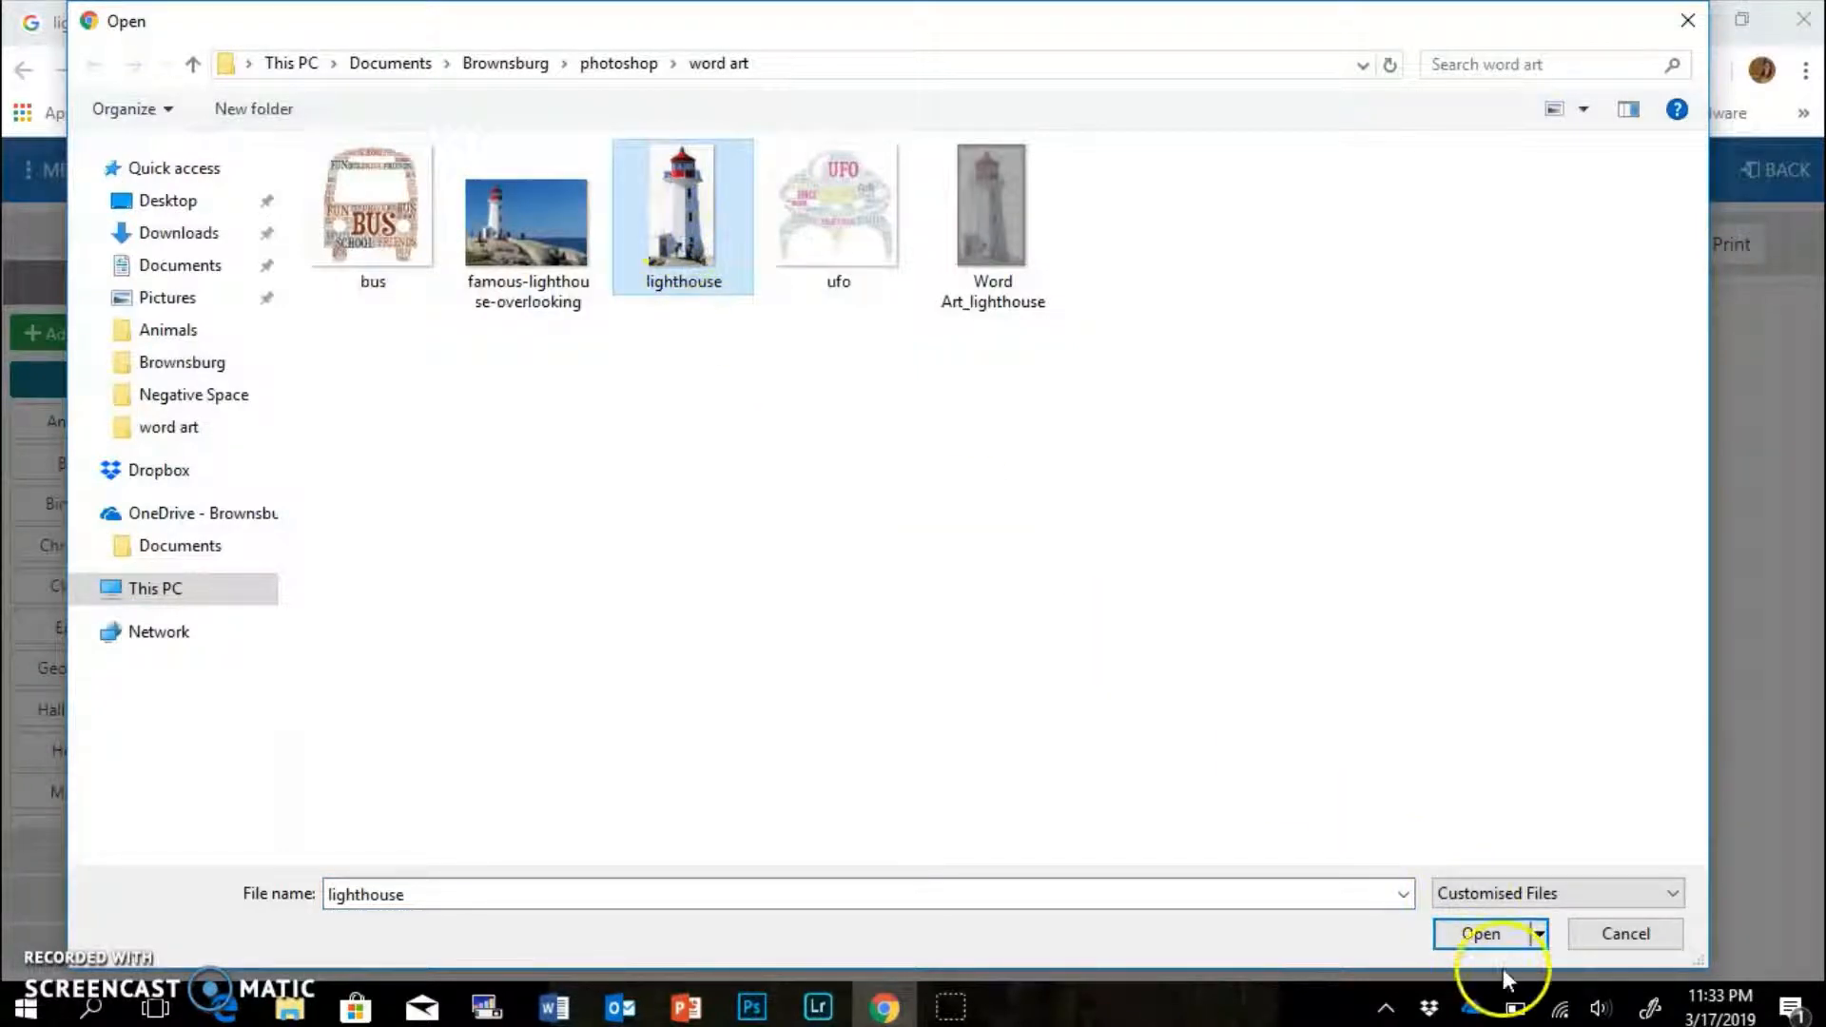
click(1481, 934)
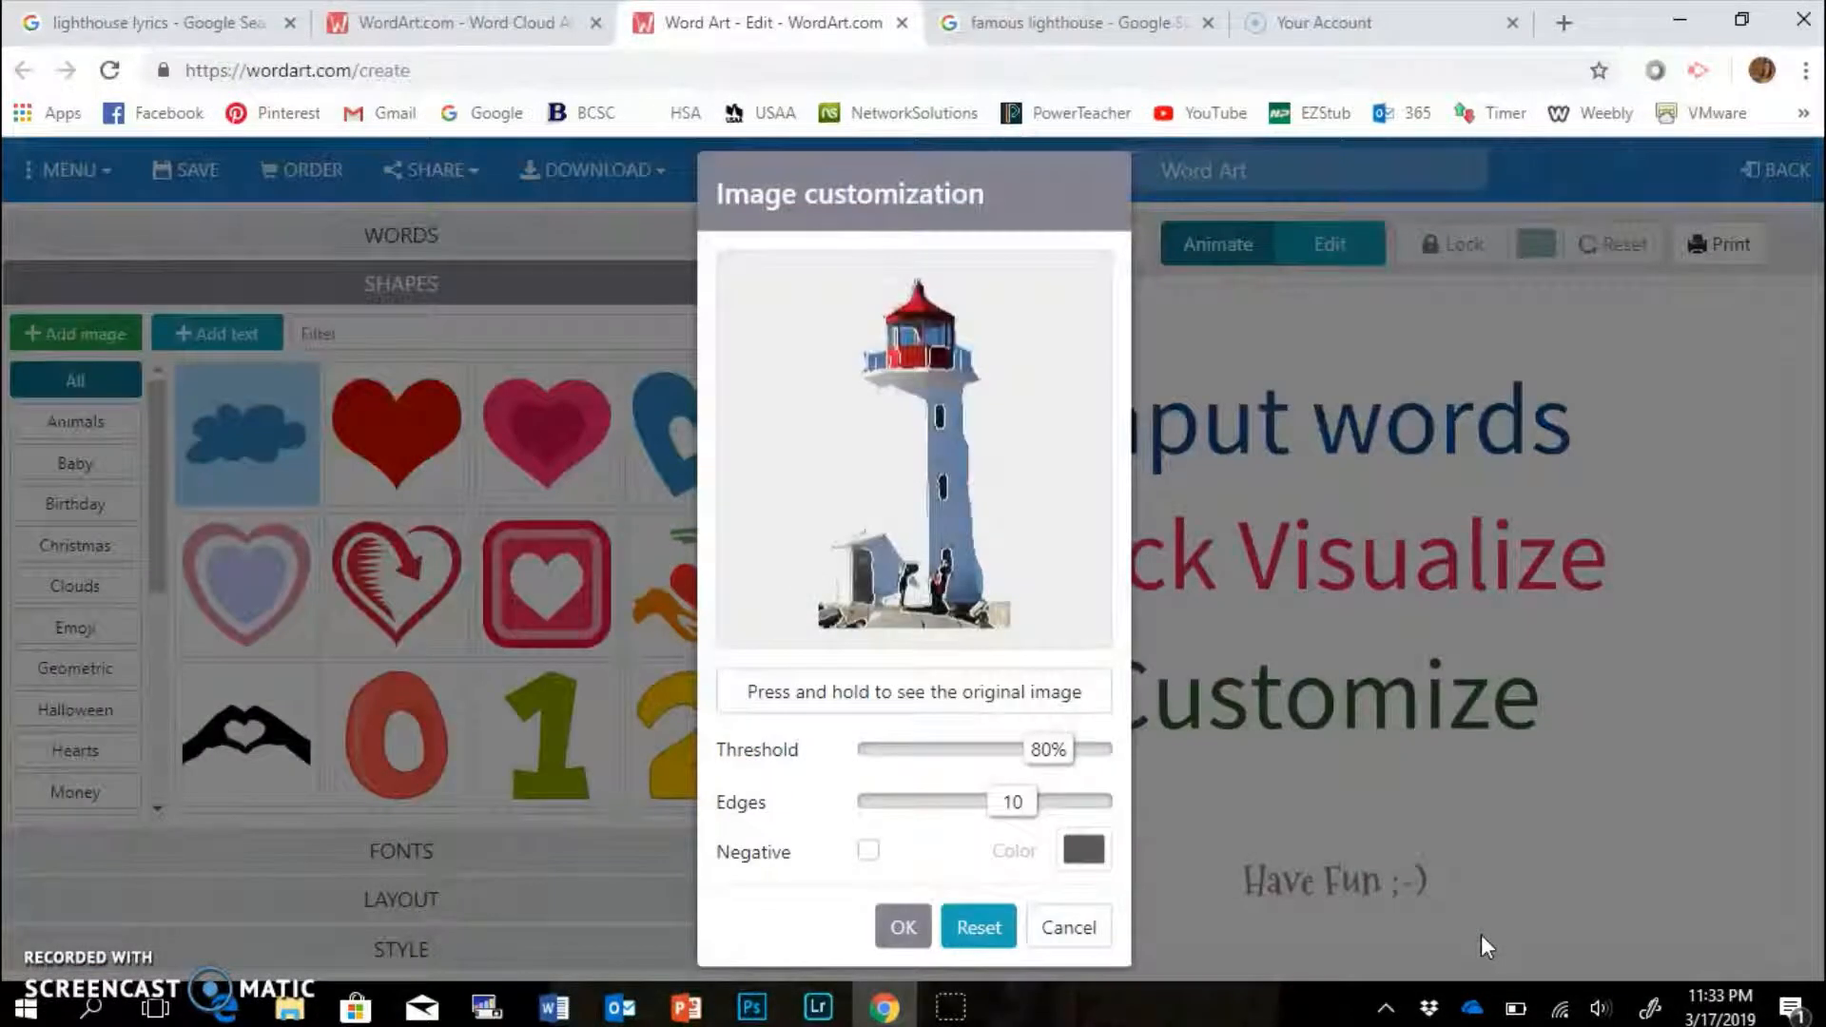
click(1186, 741)
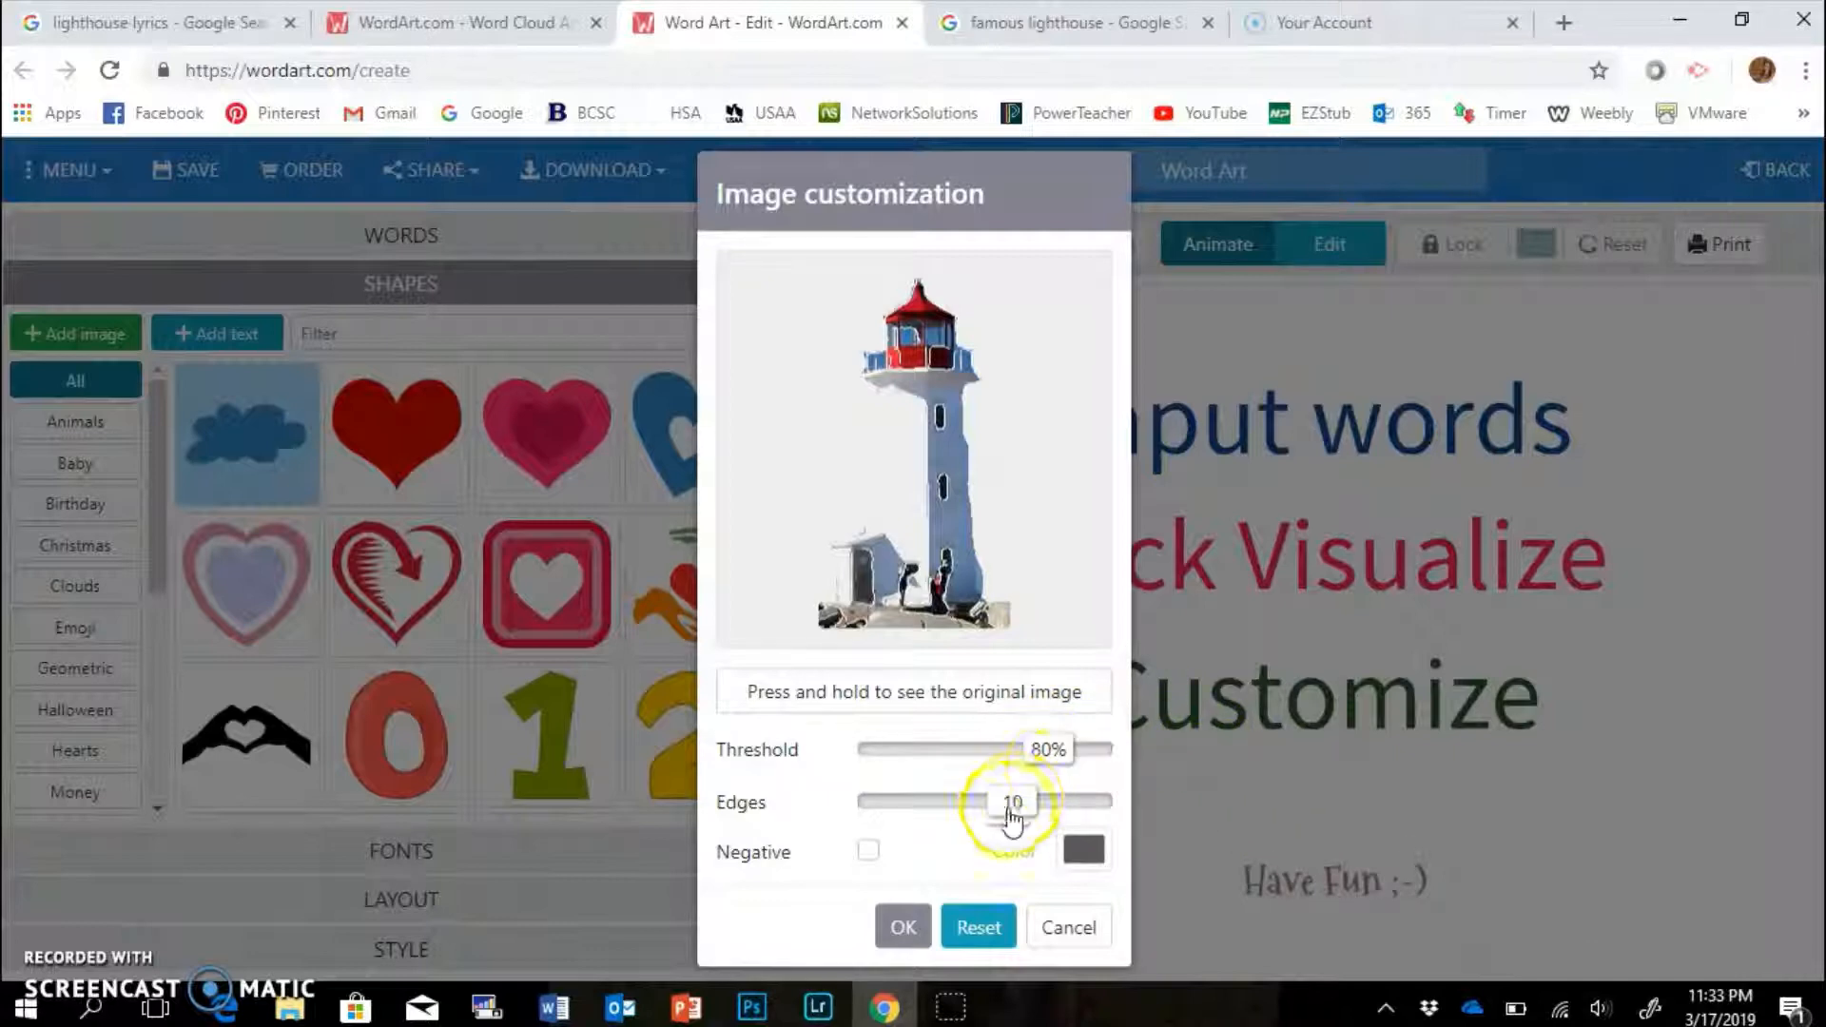
click(903, 929)
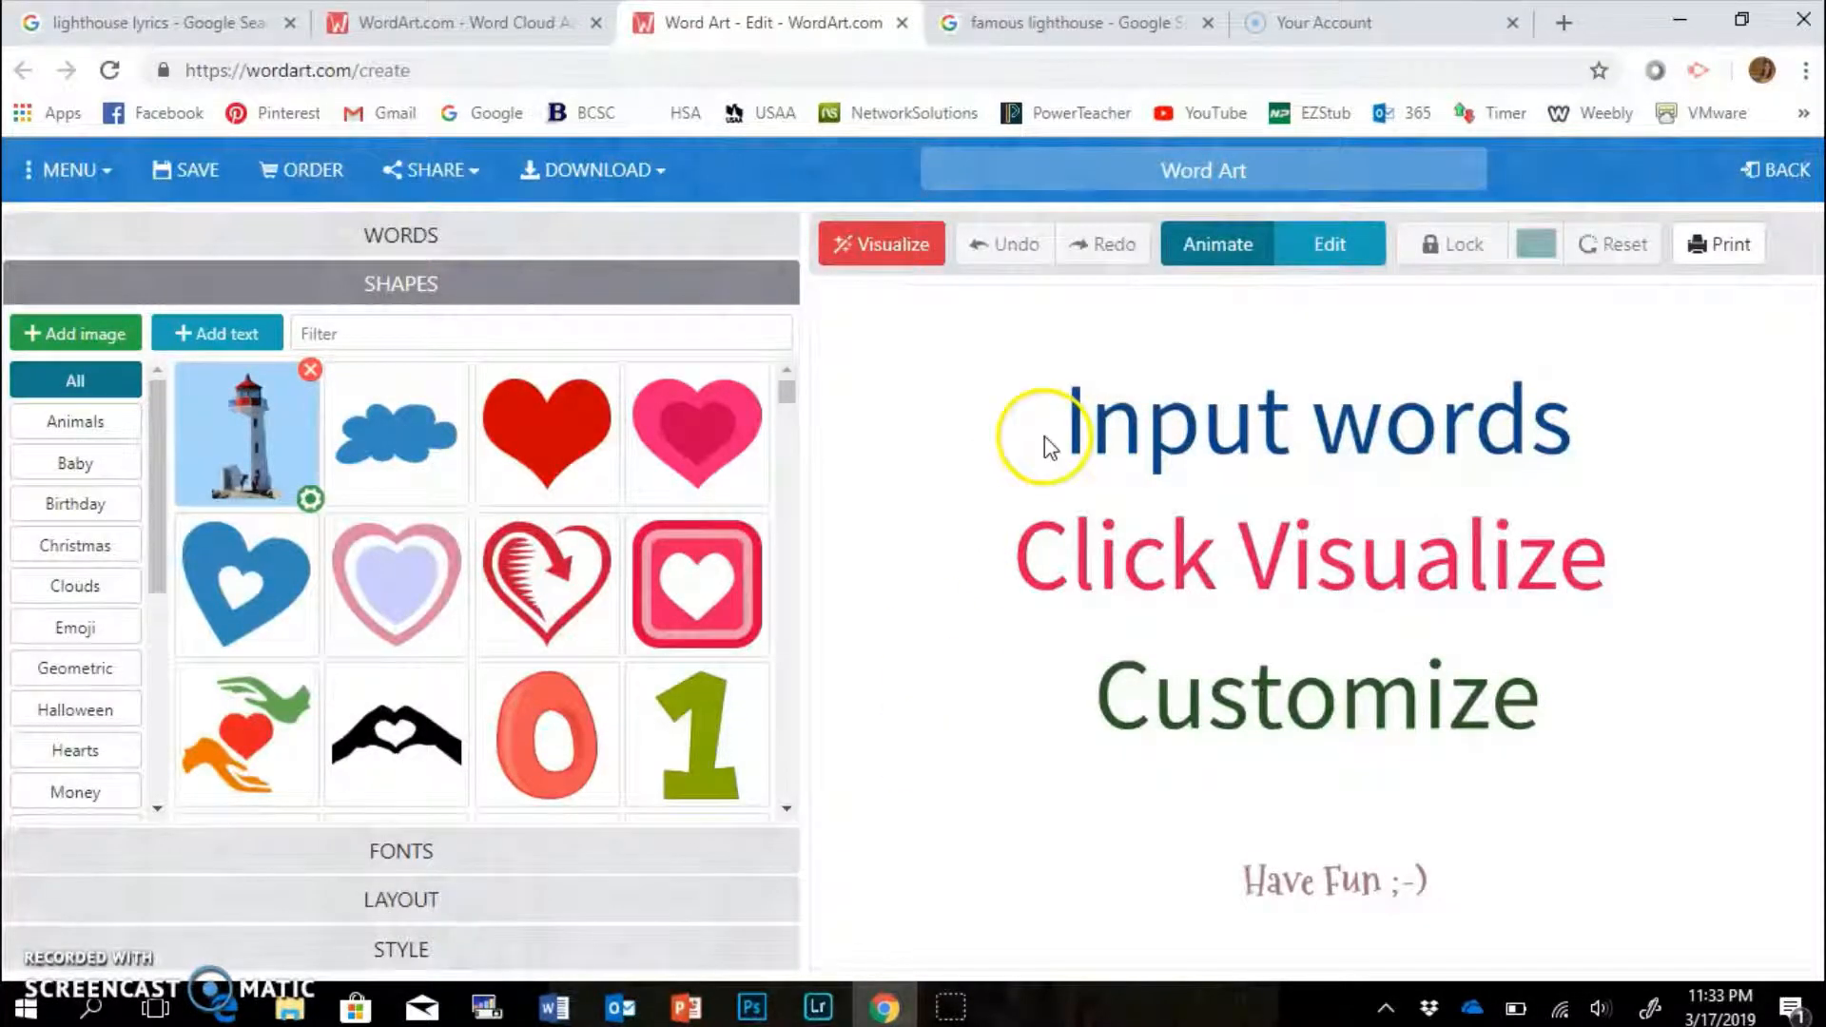
Visualize the cloud in the lighthouse shape, tweak its Edges slider, and regenerate it.
click(903, 247)
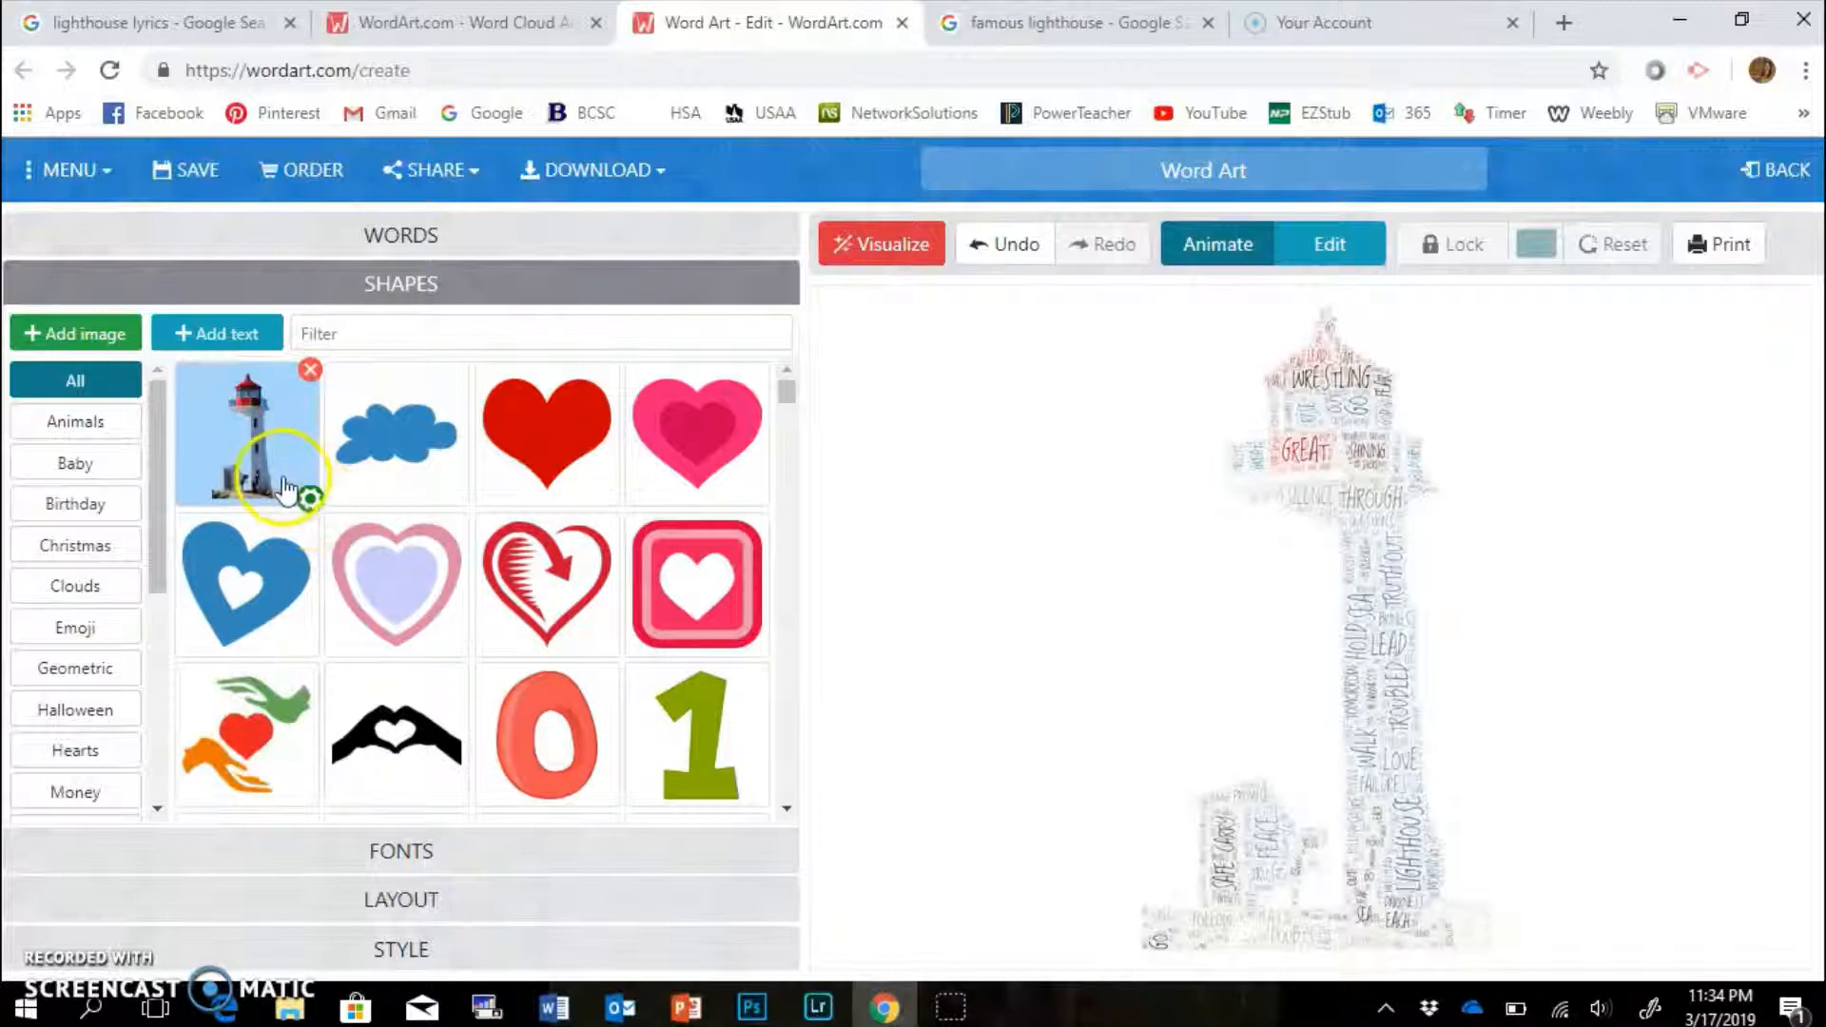
click(310, 500)
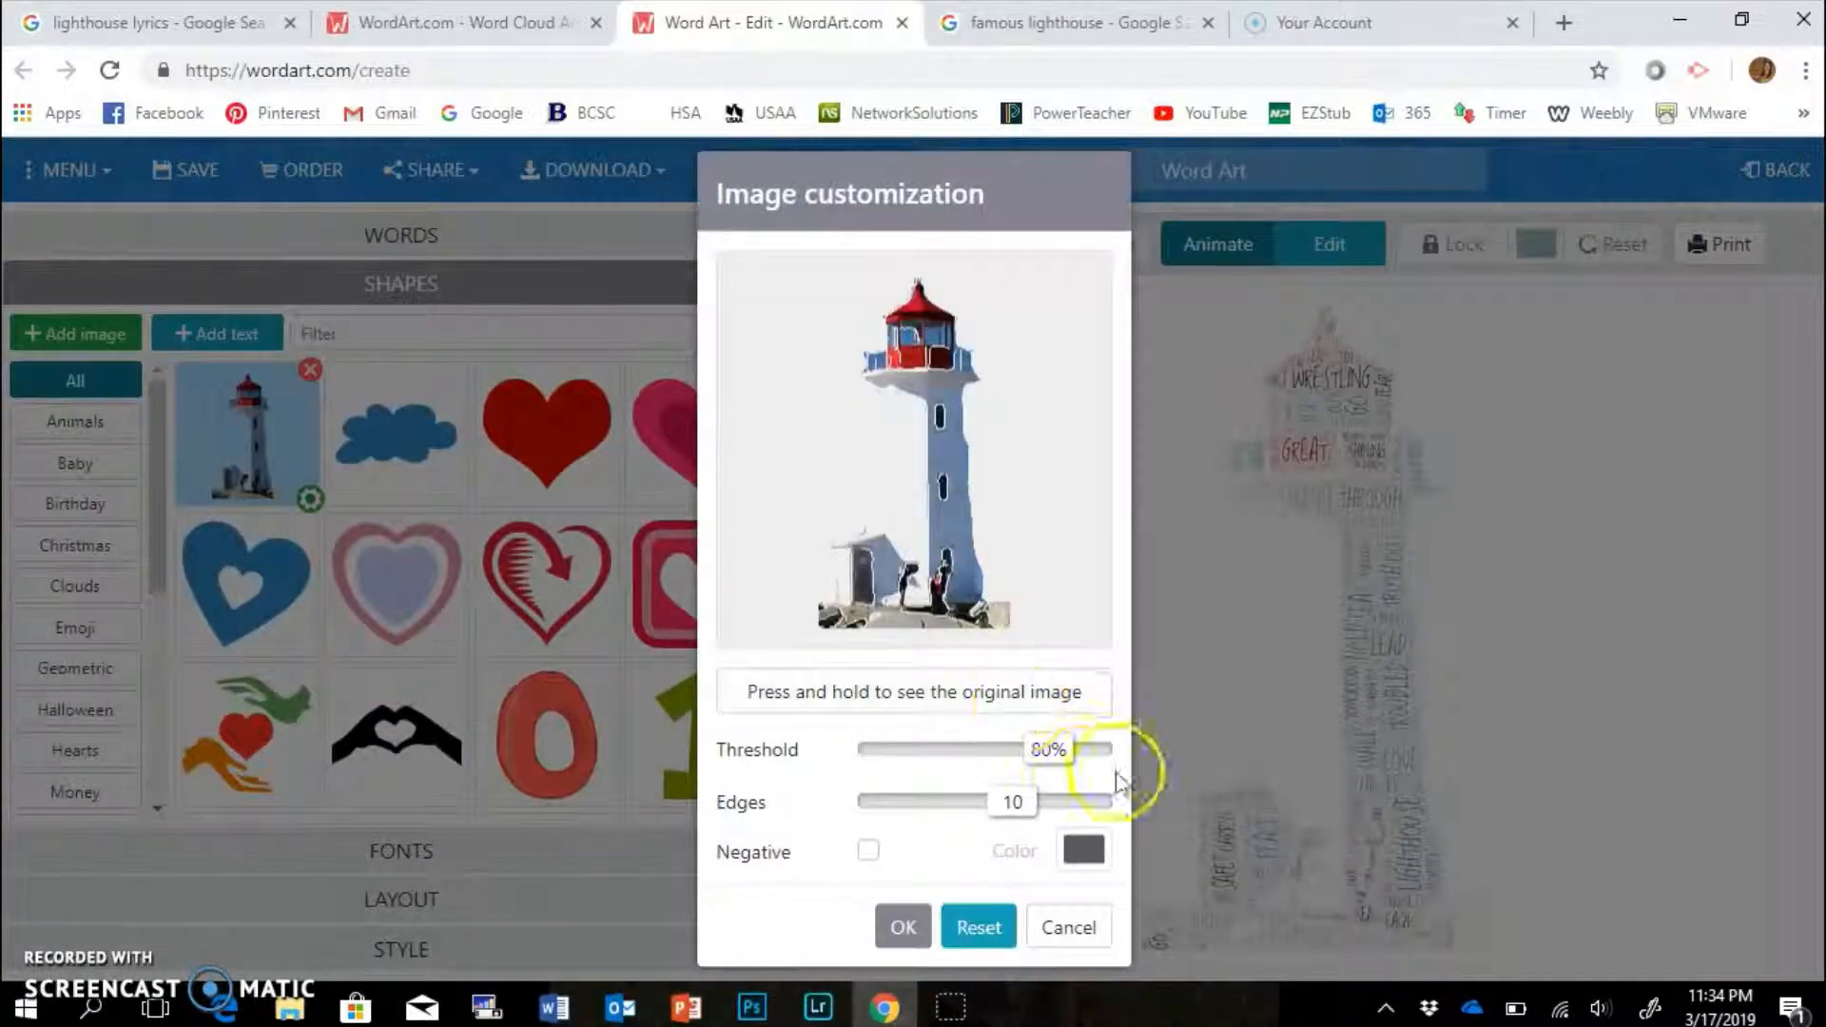
drag(1050, 751, 1119, 761)
mouse_move(1008, 807)
mouse_down()
mouse_move(905, 805)
mouse_move(1077, 809)
mouse_move(1014, 809)
mouse_up()
click(902, 926)
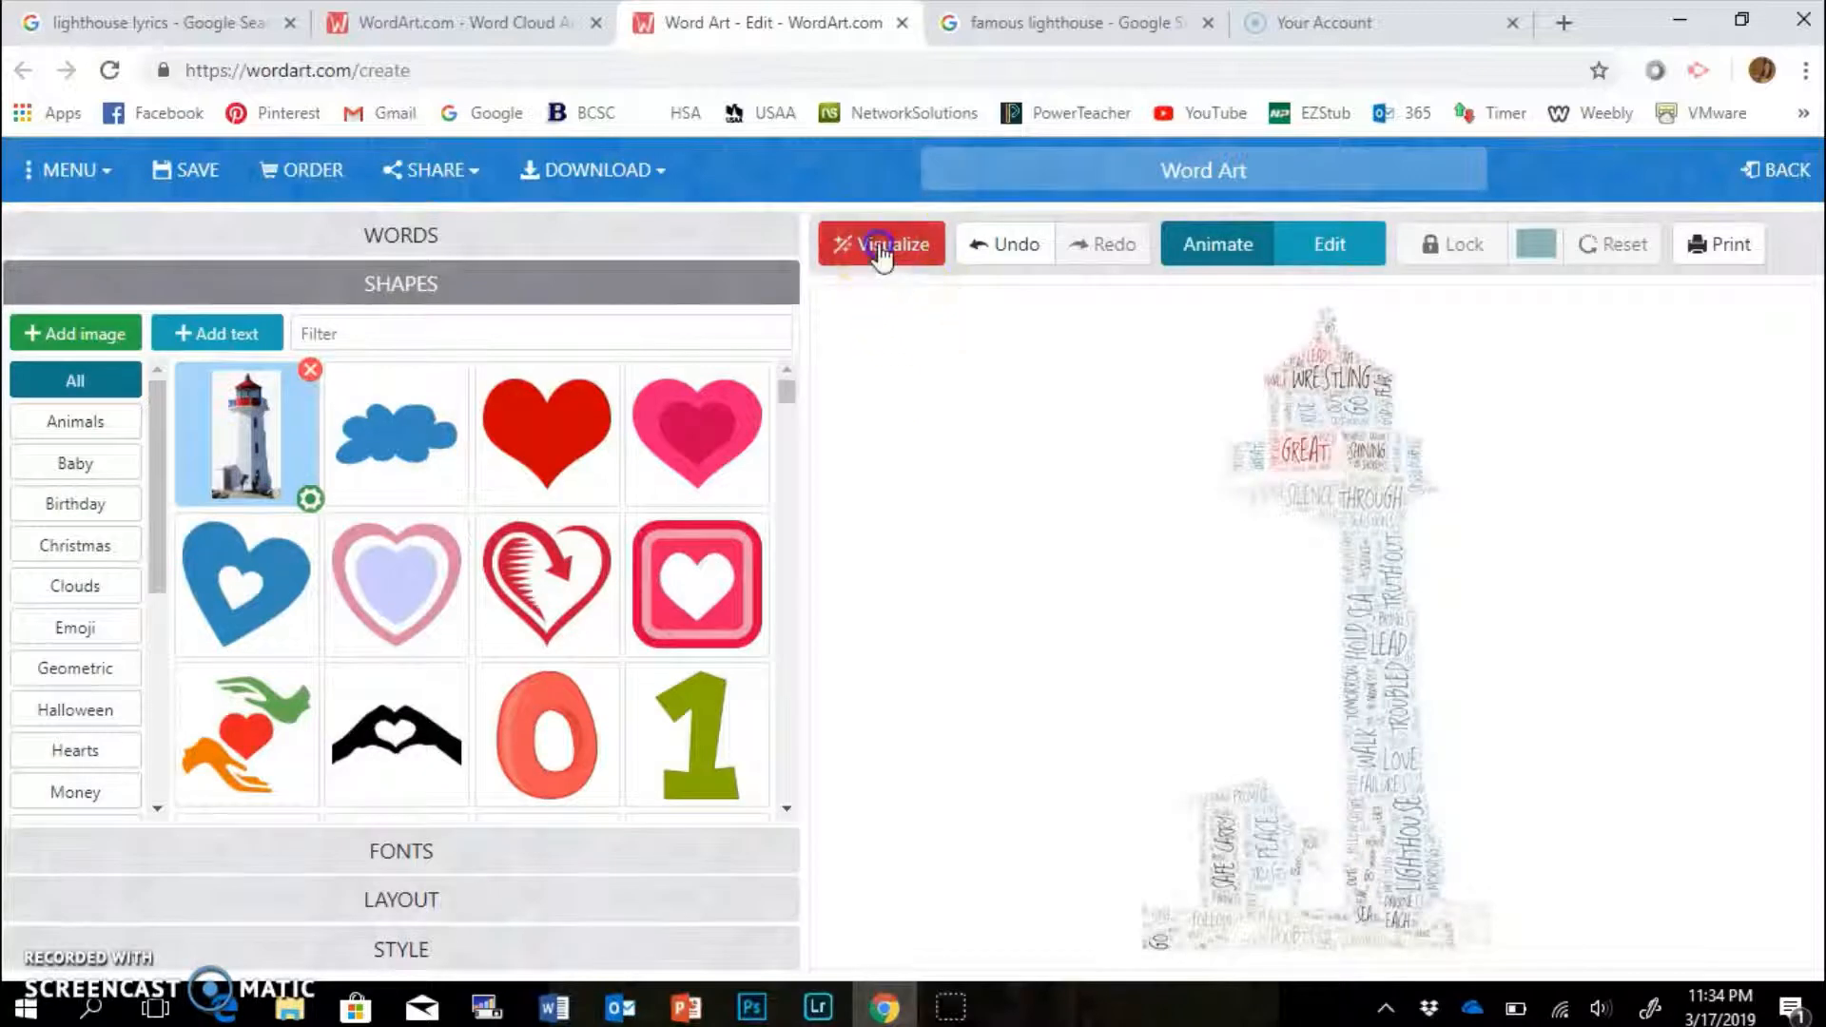
click(877, 242)
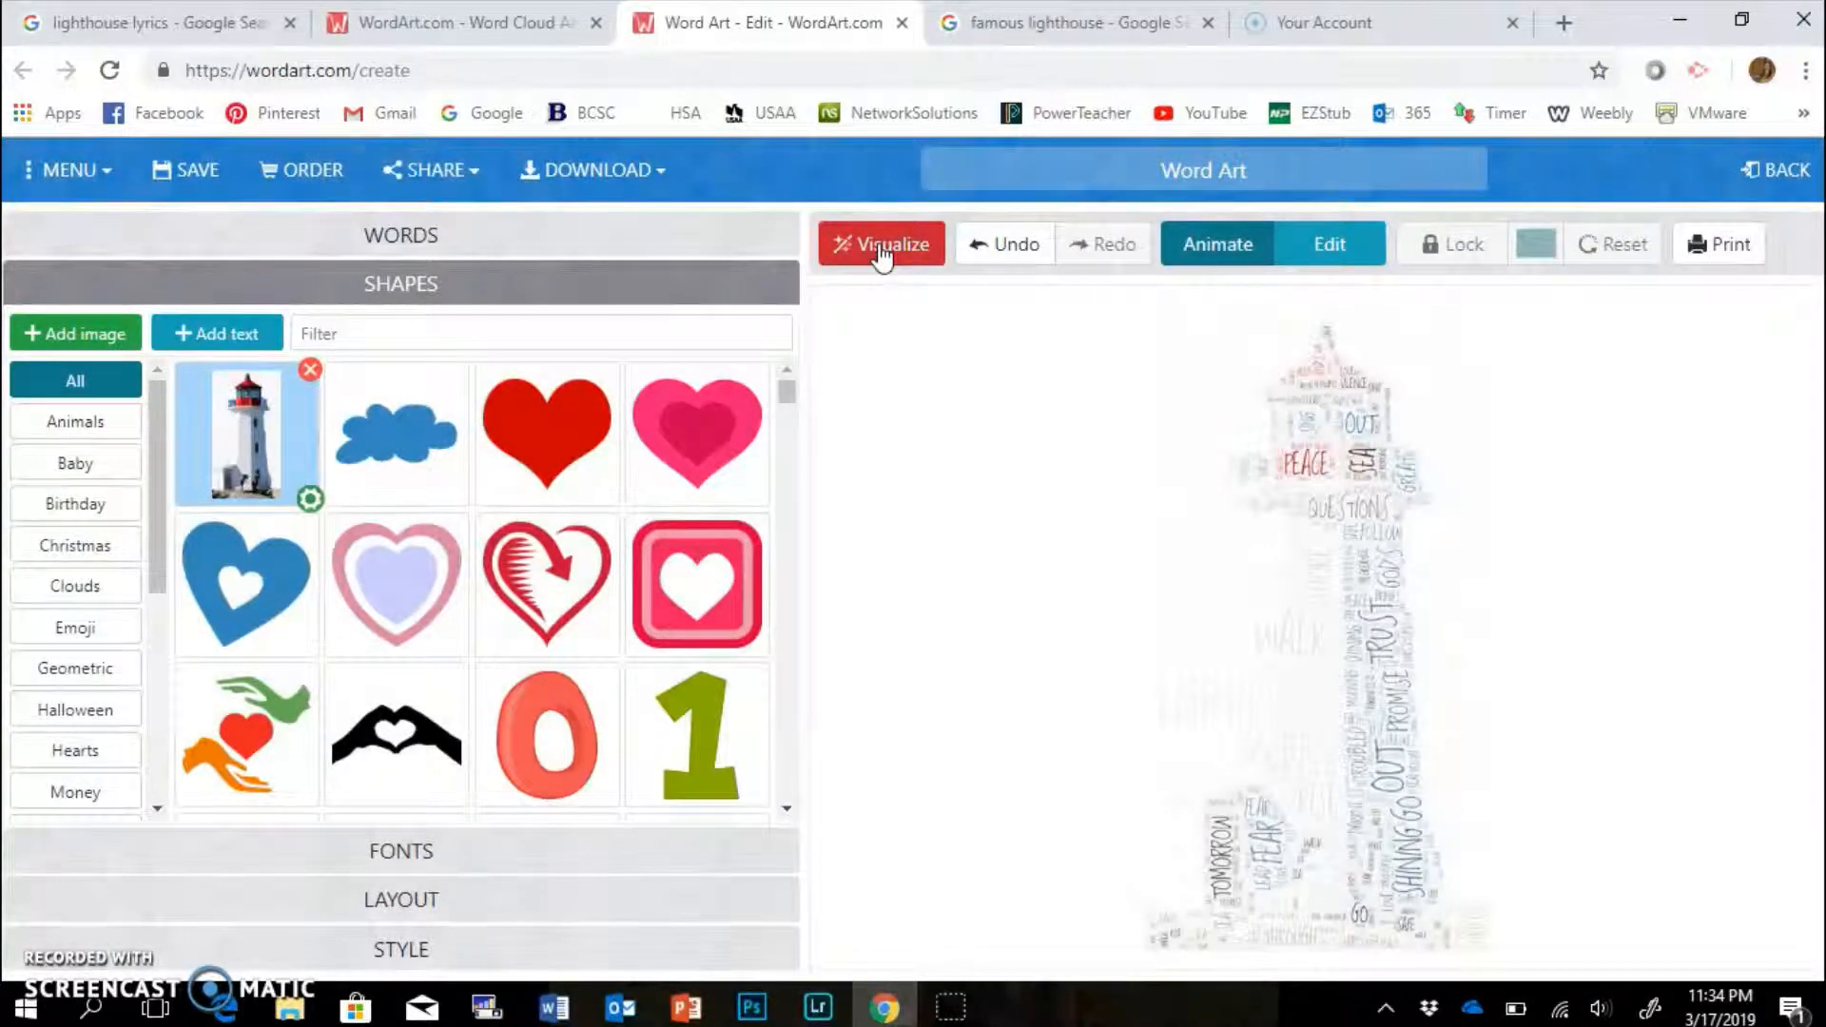
Set the word cloud's background colour to grey #808080.
click(417, 944)
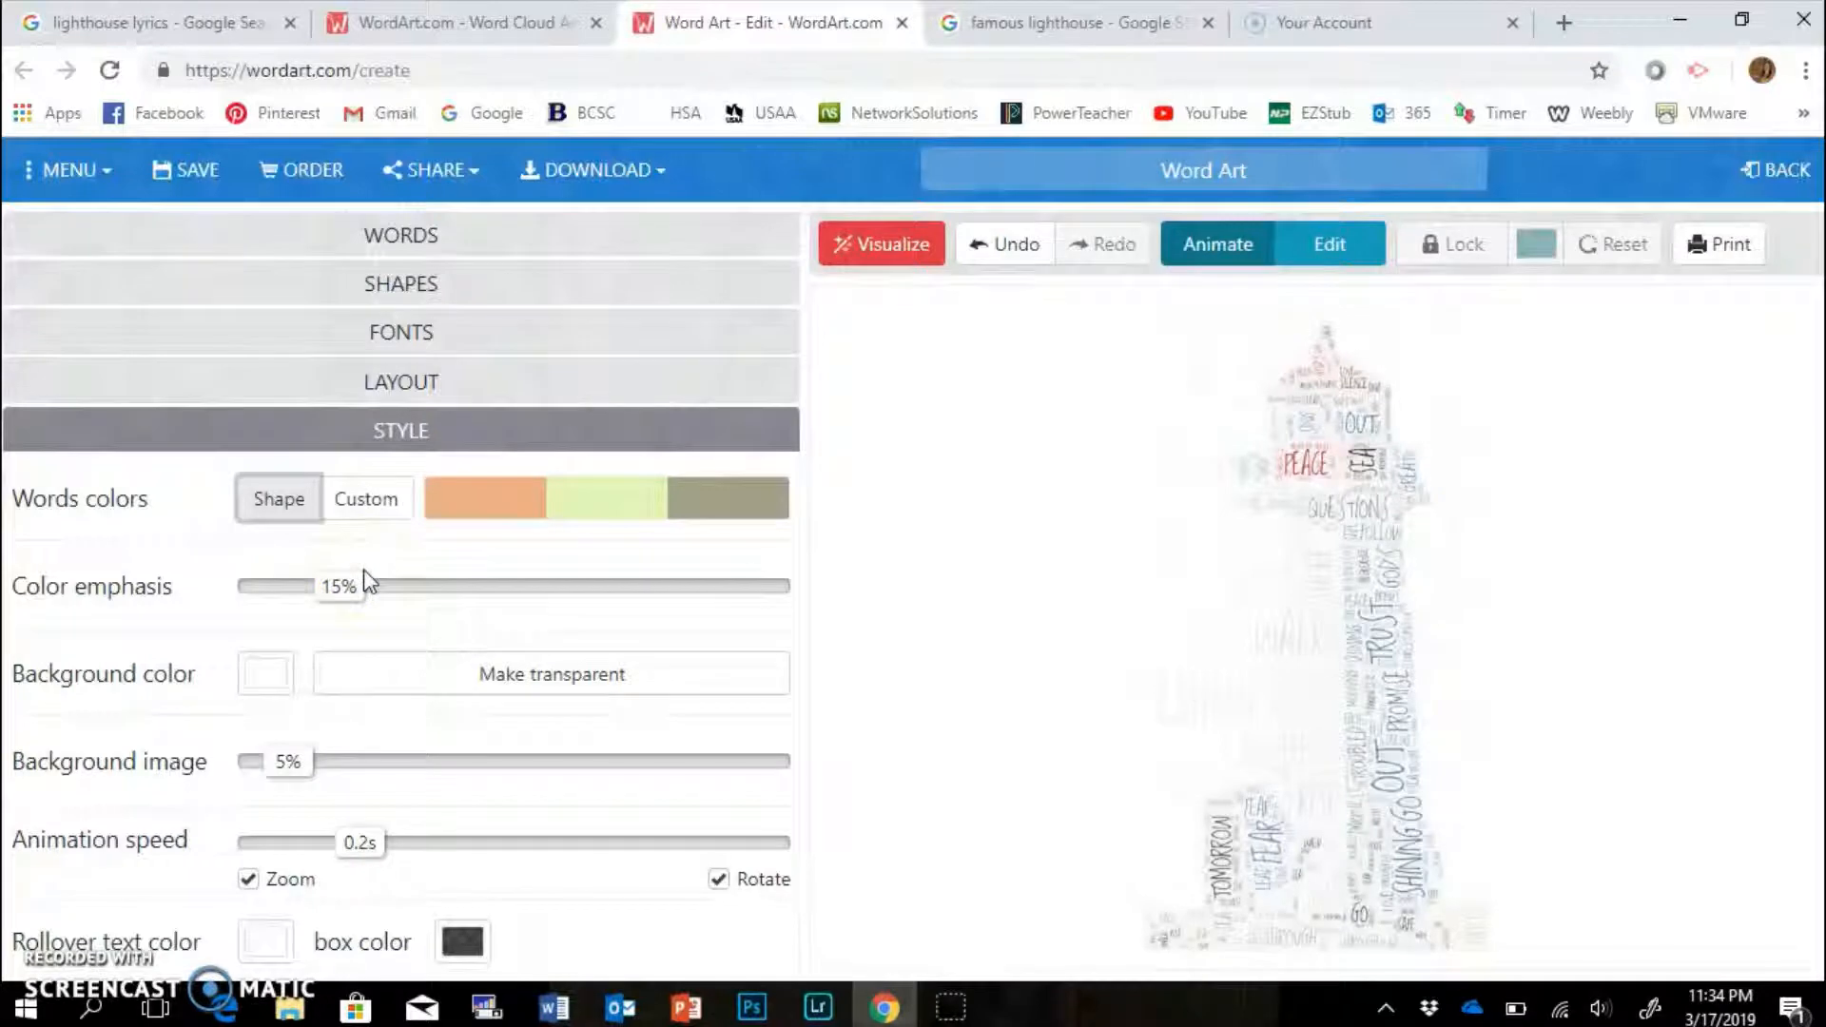
click(264, 677)
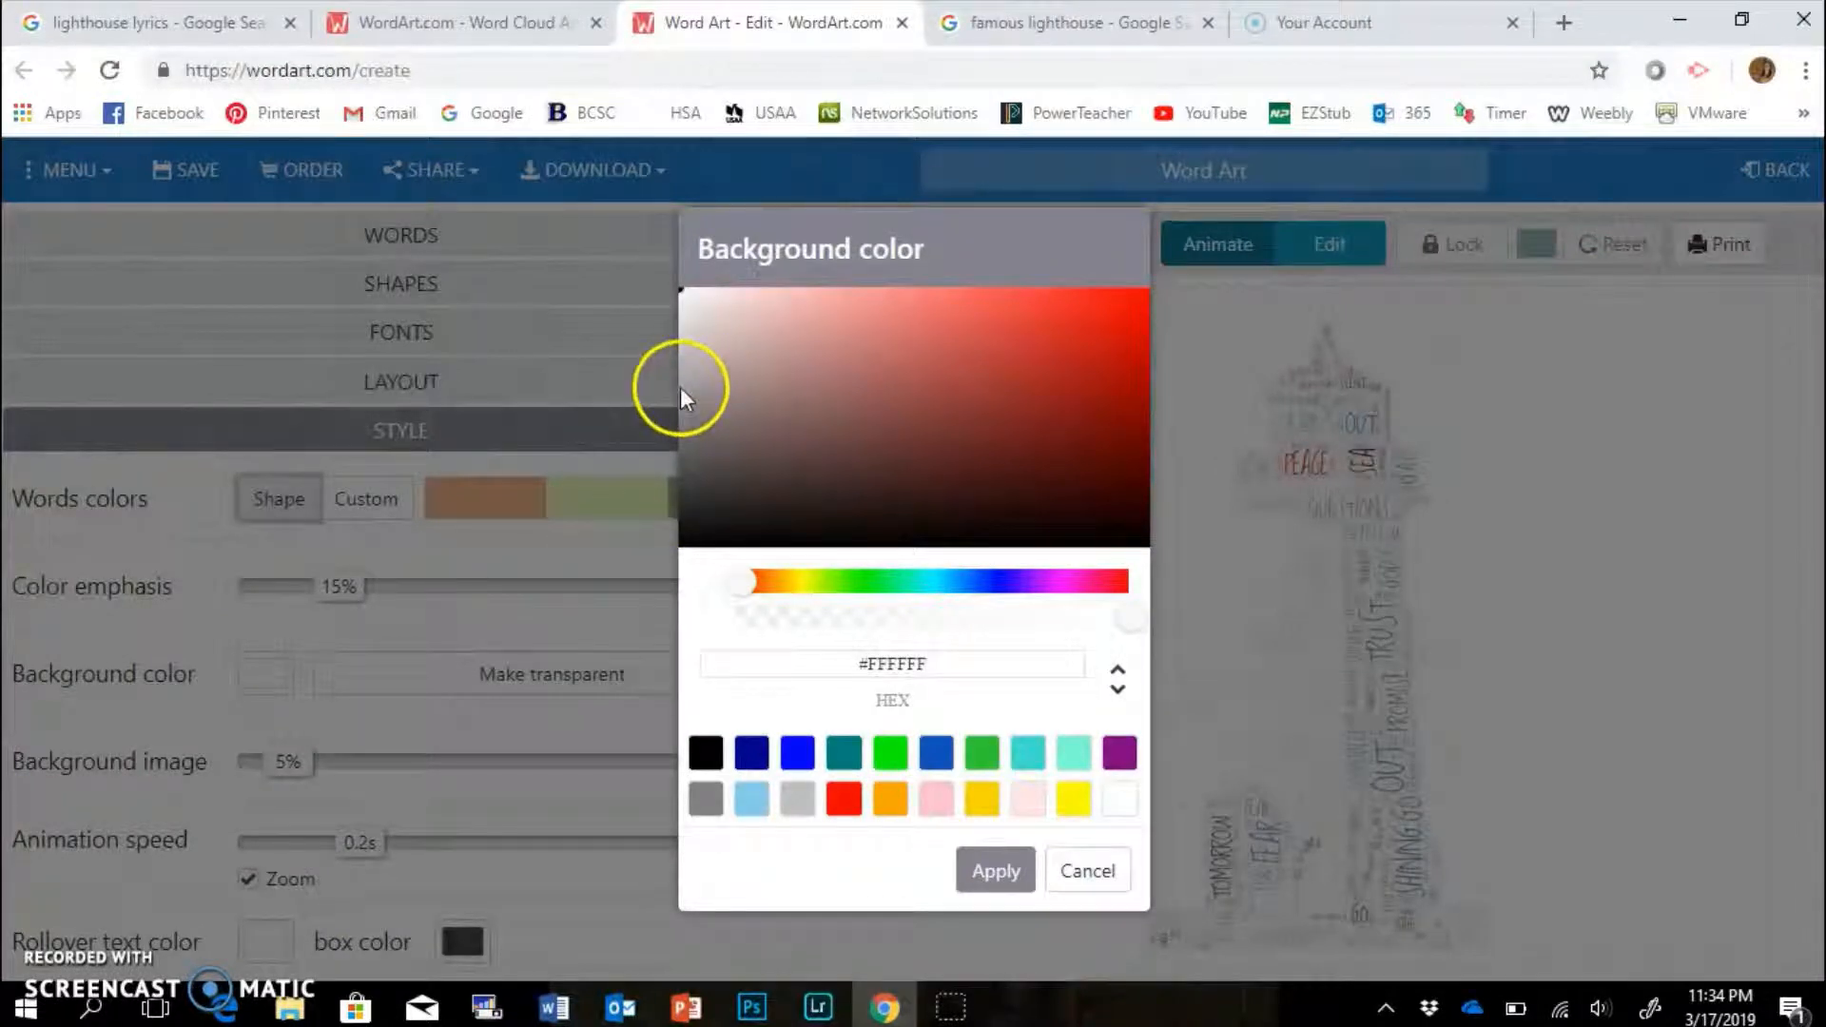
click(705, 799)
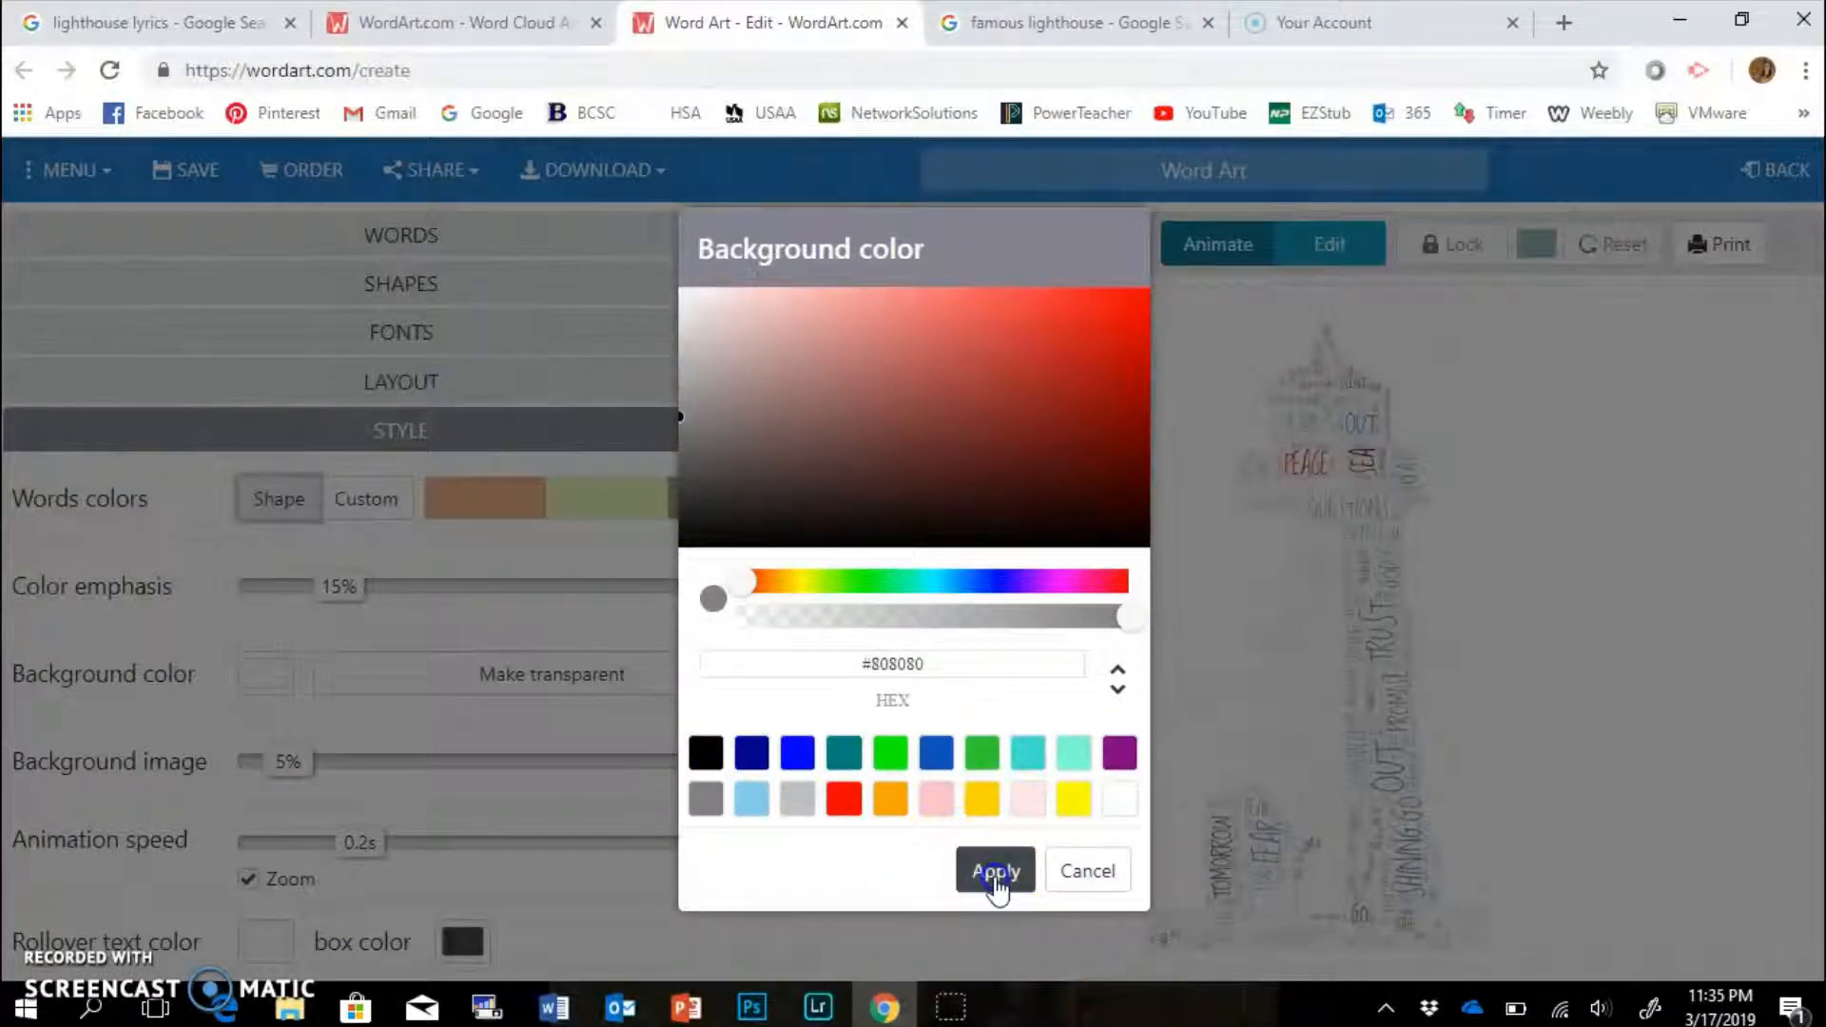
click(995, 871)
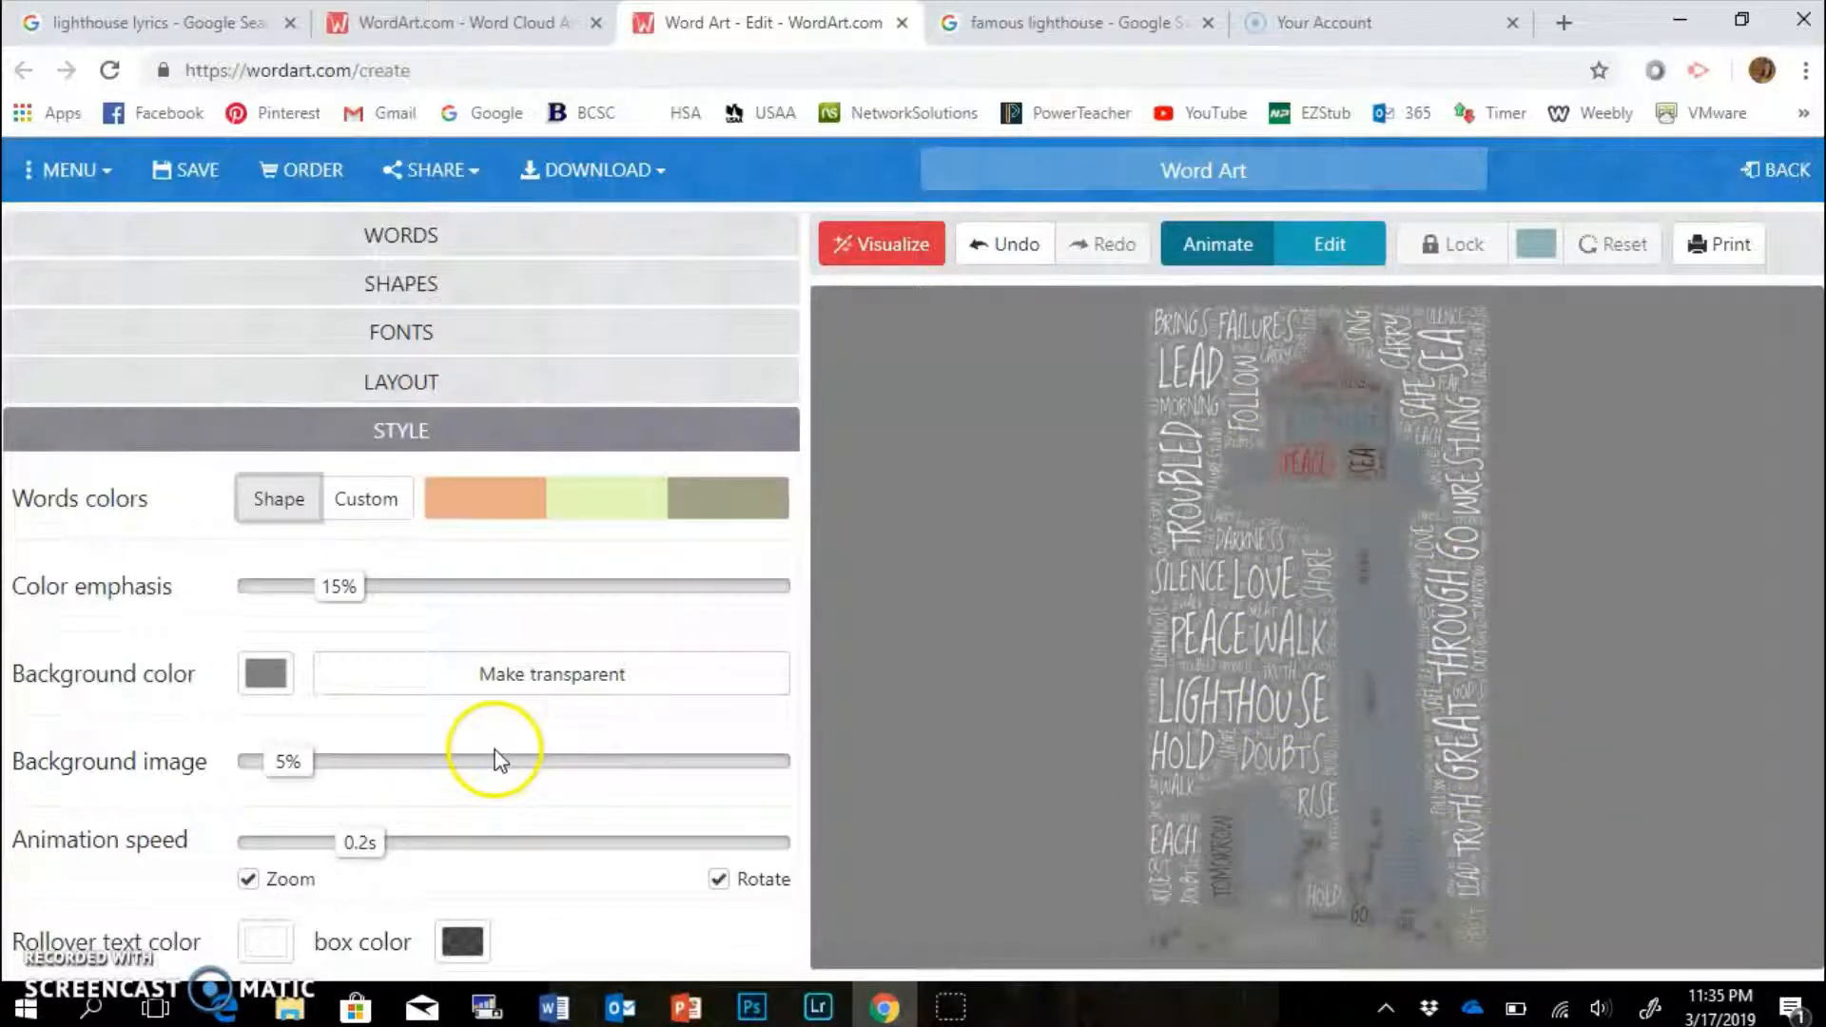
Fade the lighthouse background photo to 33%, adjust colour emphasis, and switch word colours to Custom.
drag(277, 758, 552, 786)
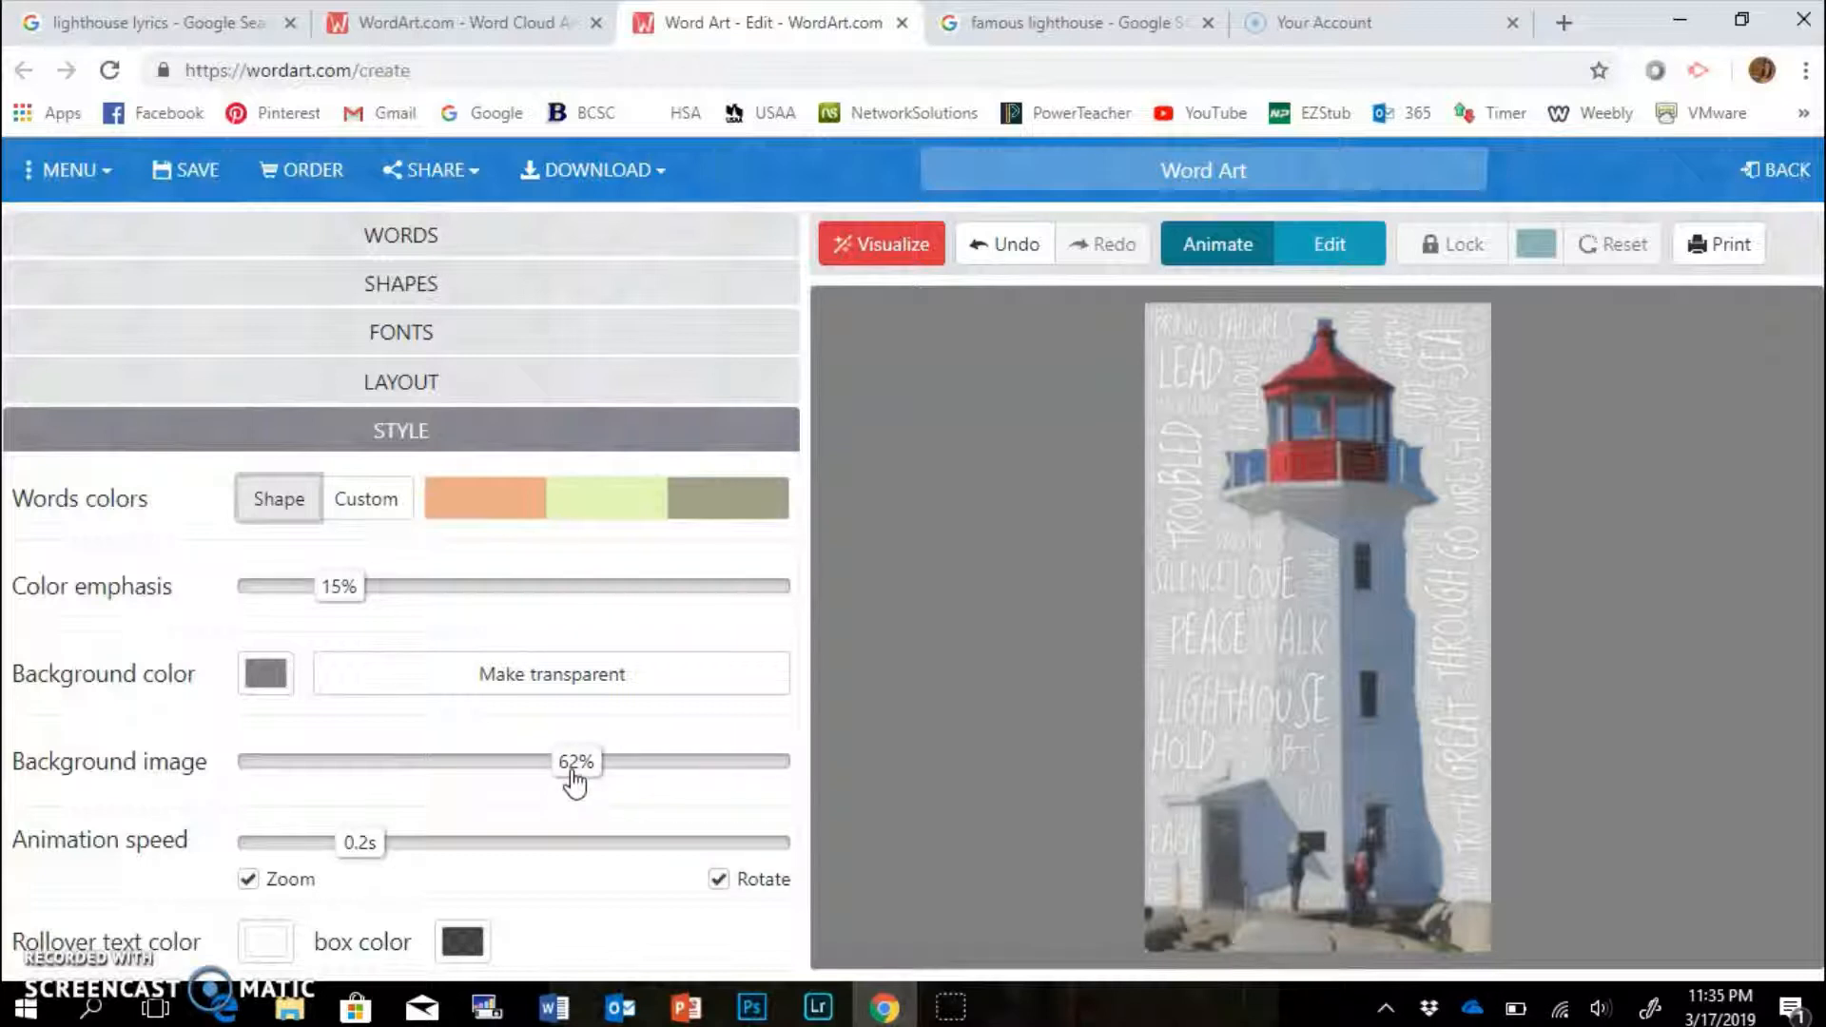
drag(574, 780, 423, 782)
click(265, 677)
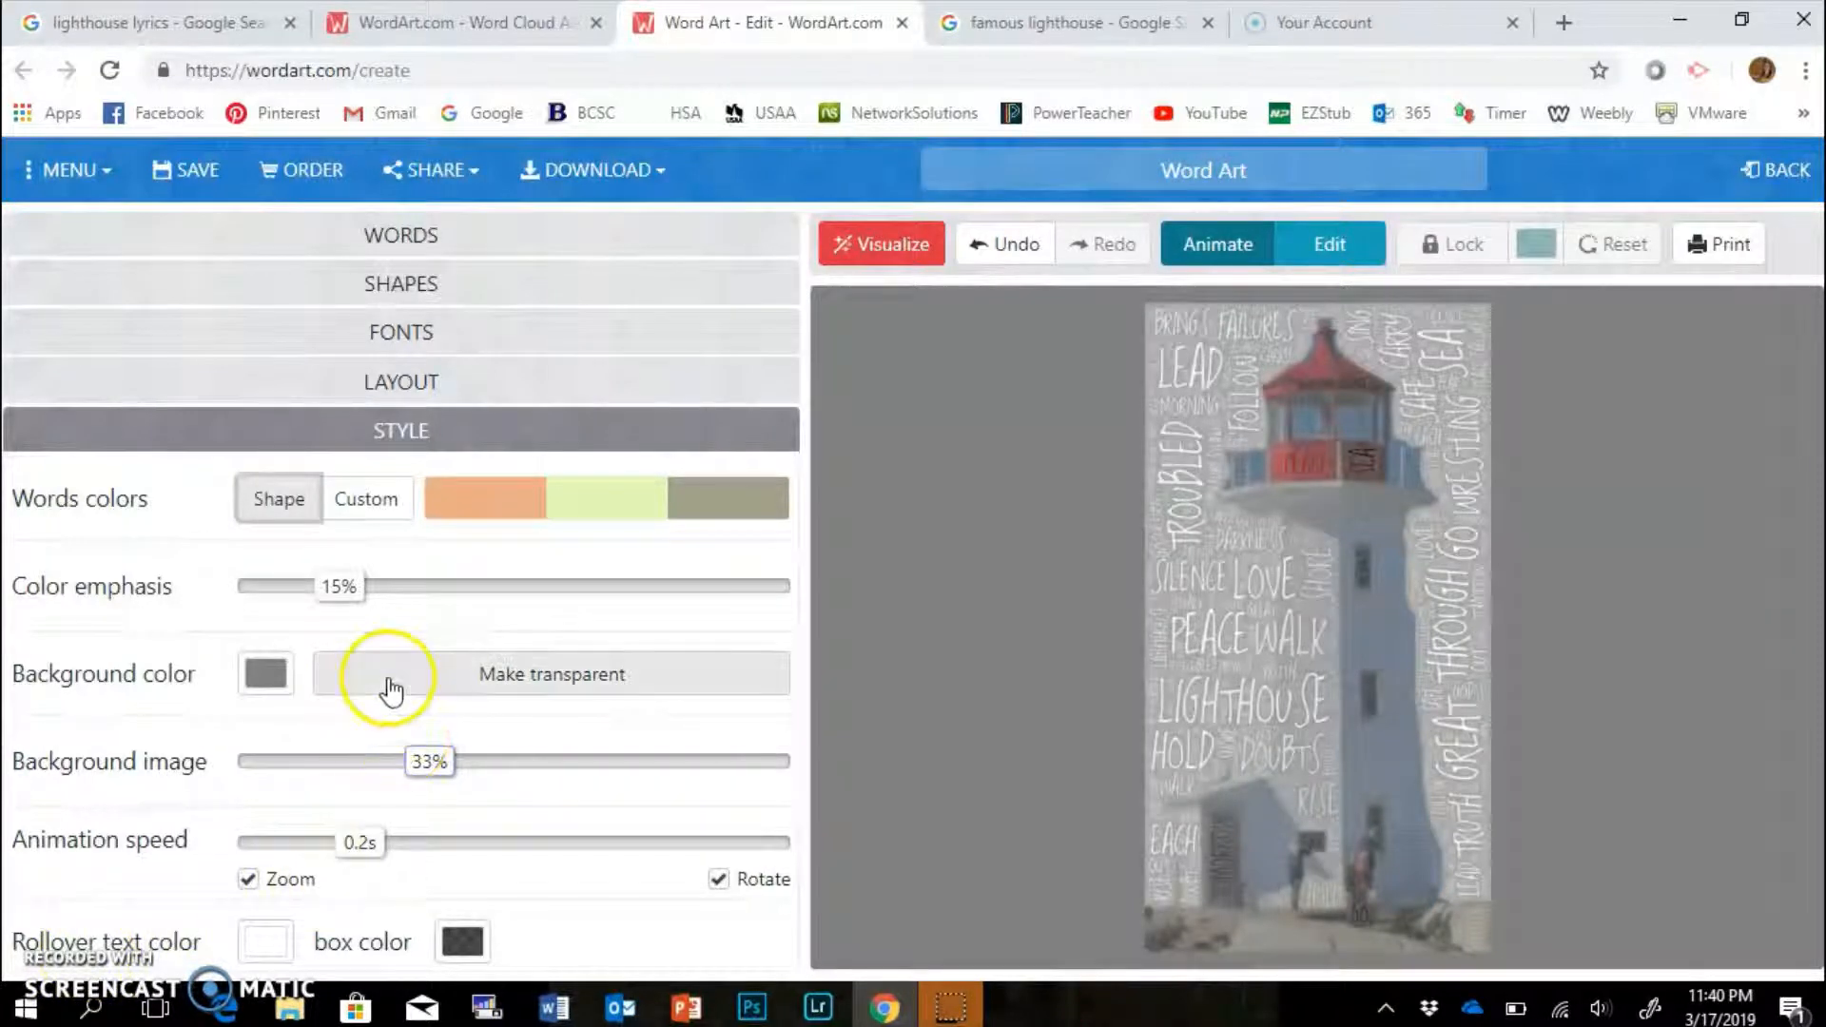
mouse_move(354, 606)
mouse_down()
mouse_move(709, 598)
mouse_move(354, 610)
mouse_up()
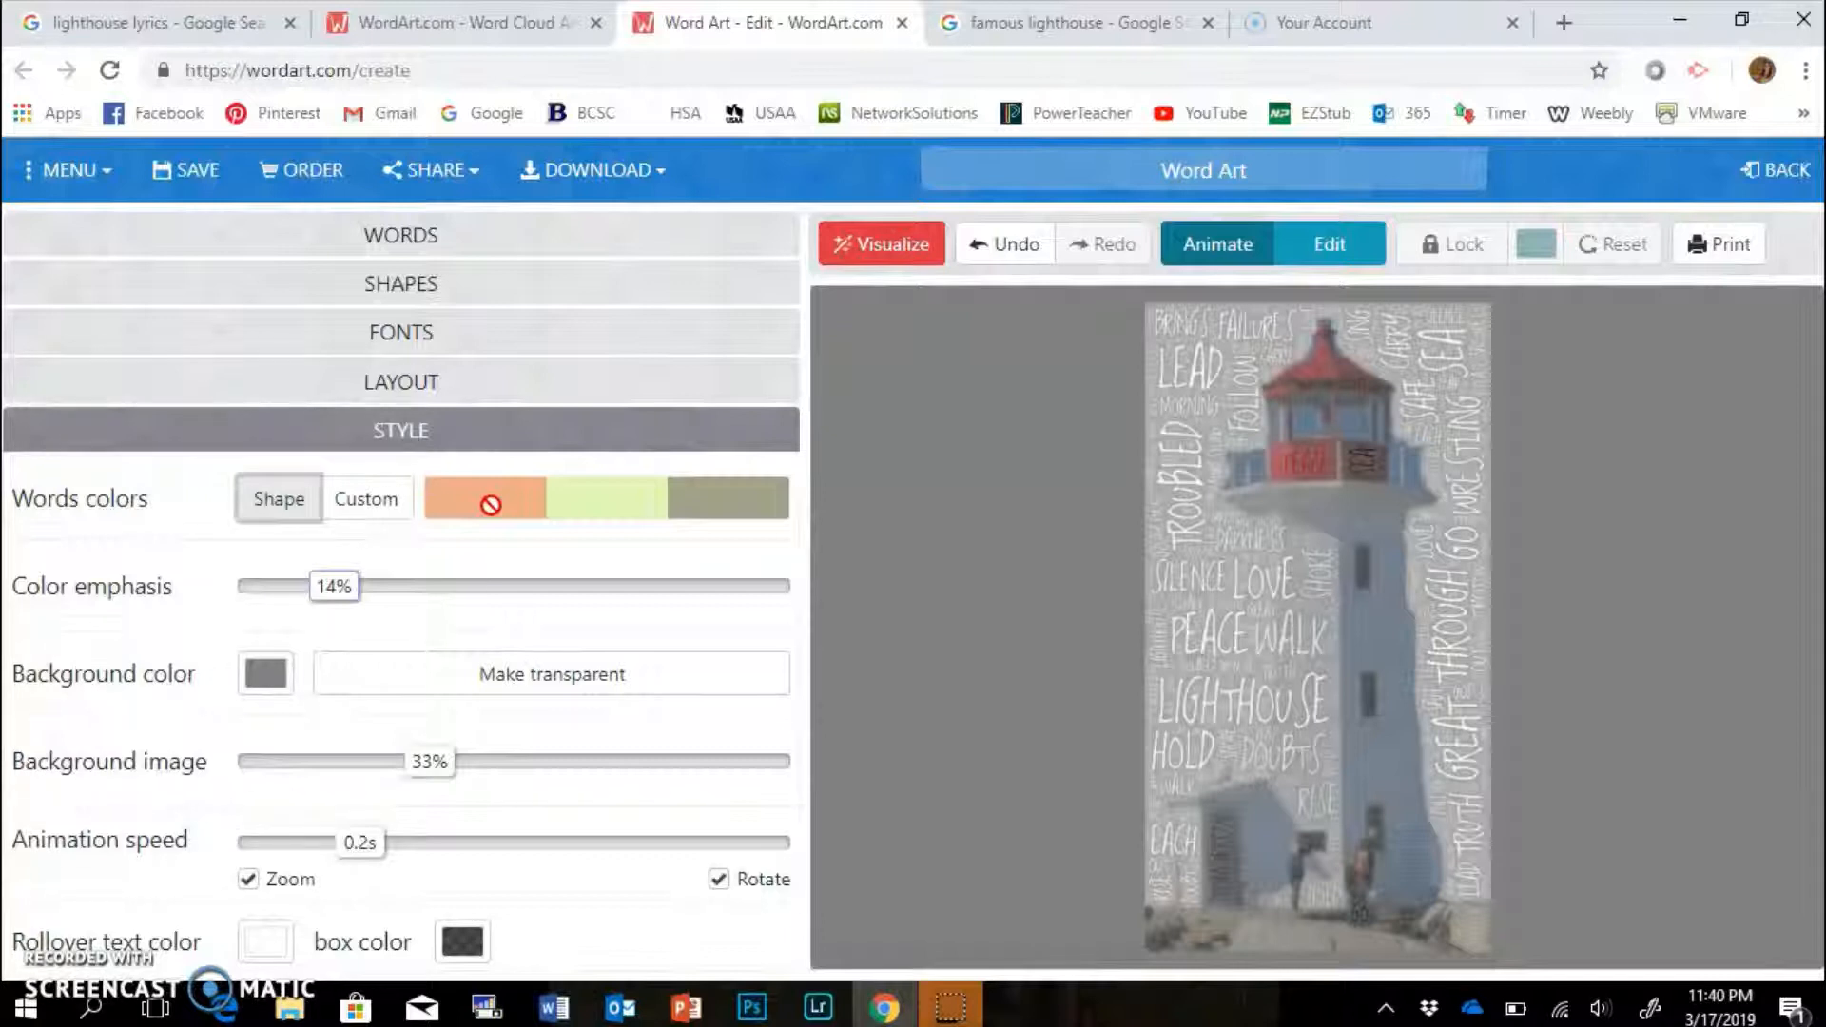
click(370, 504)
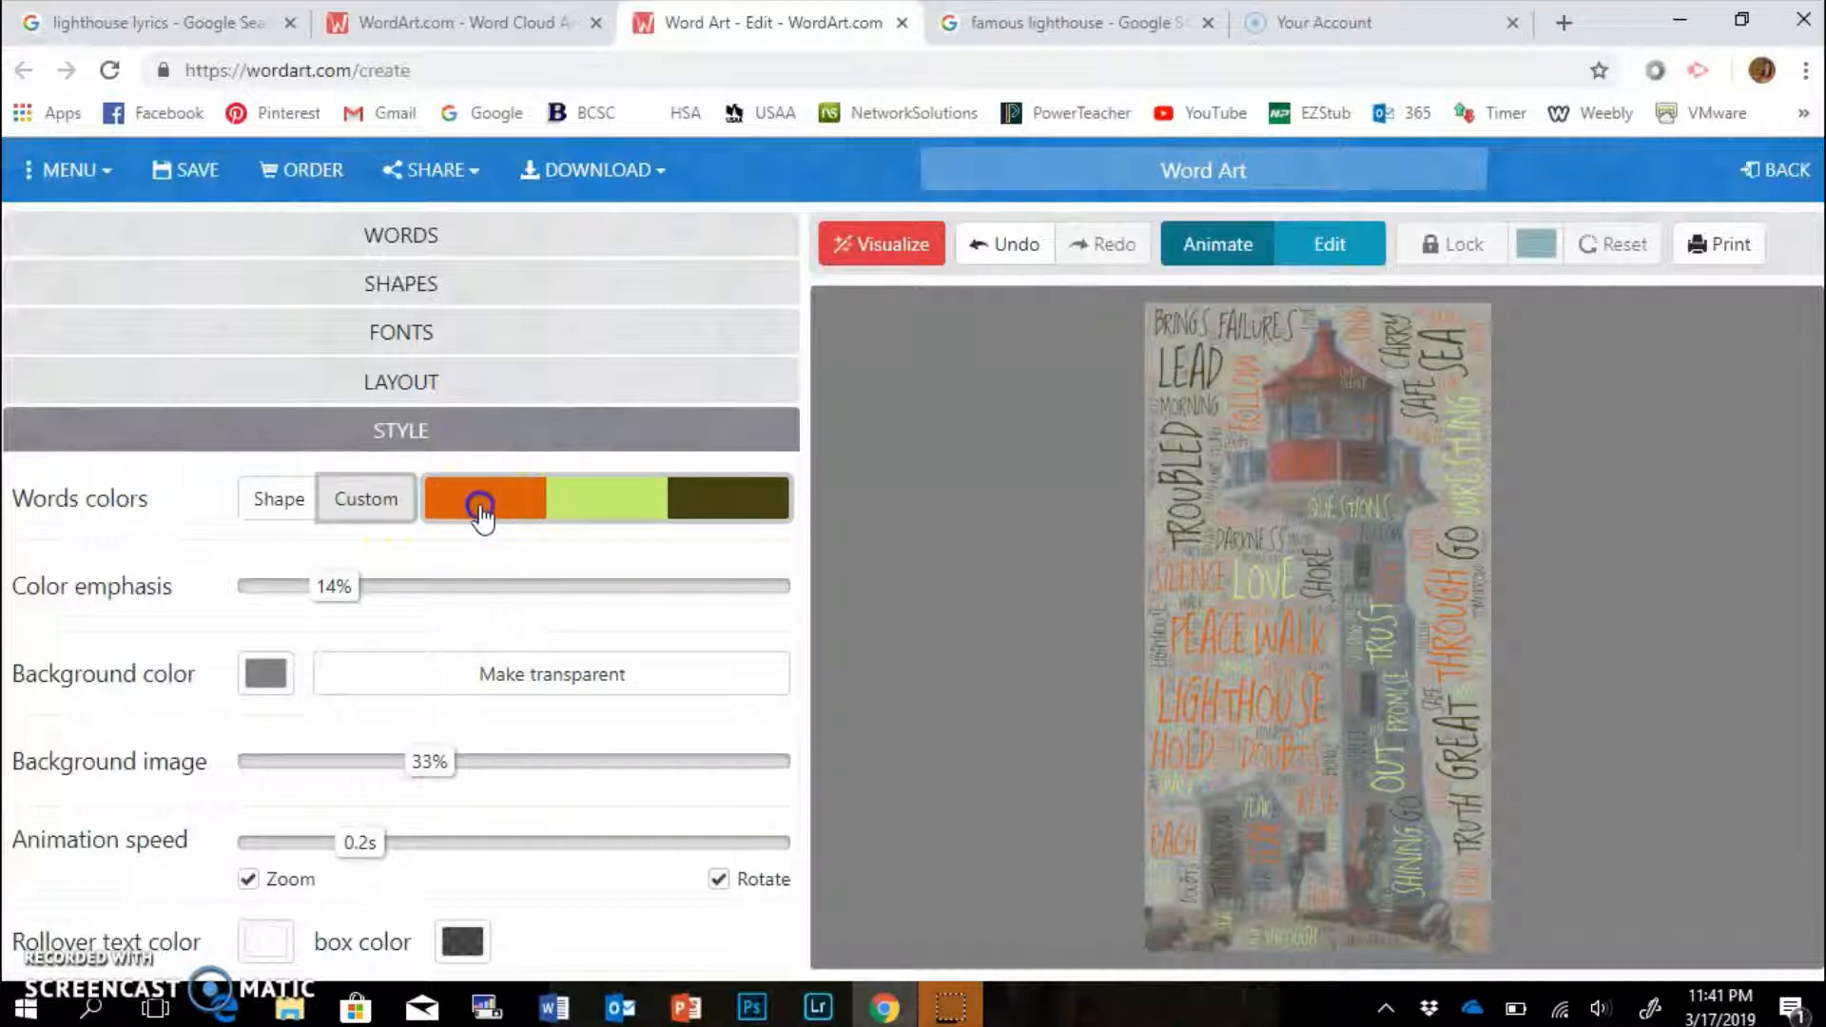
Remove the three old word colours and add purple #b521c3 to the palette.
click(479, 504)
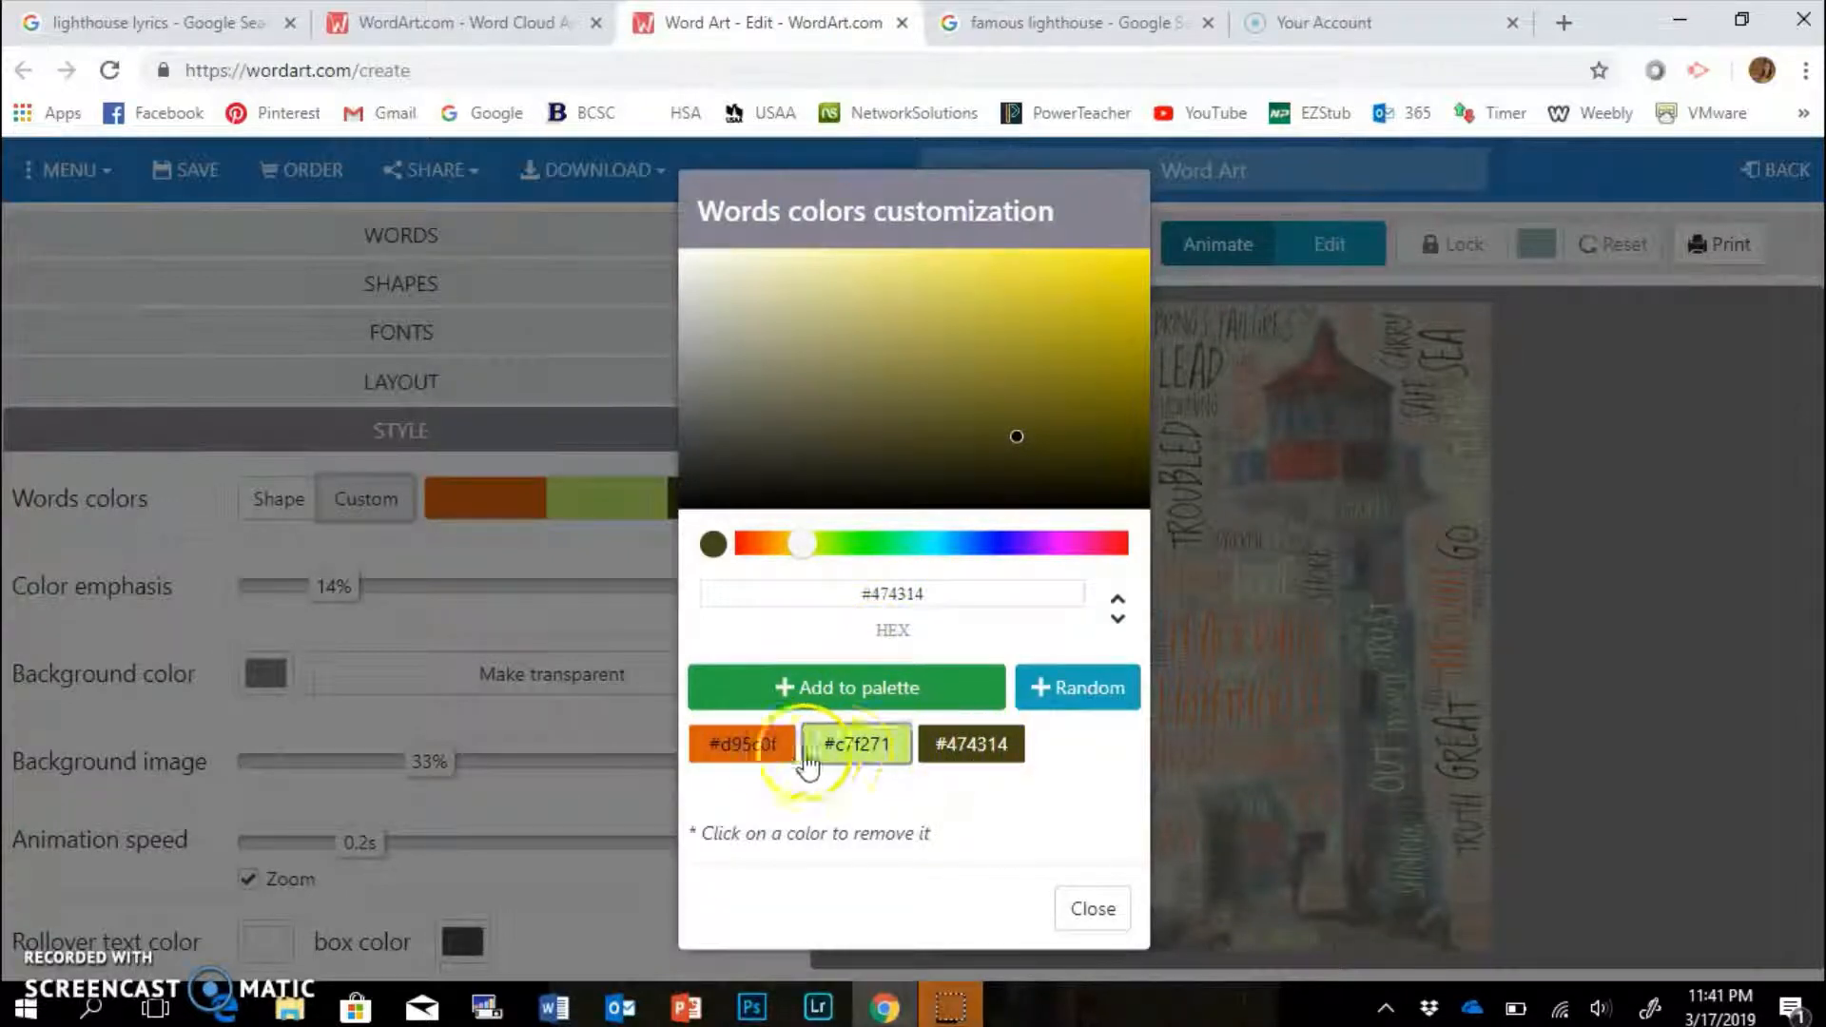
click(776, 751)
click(839, 748)
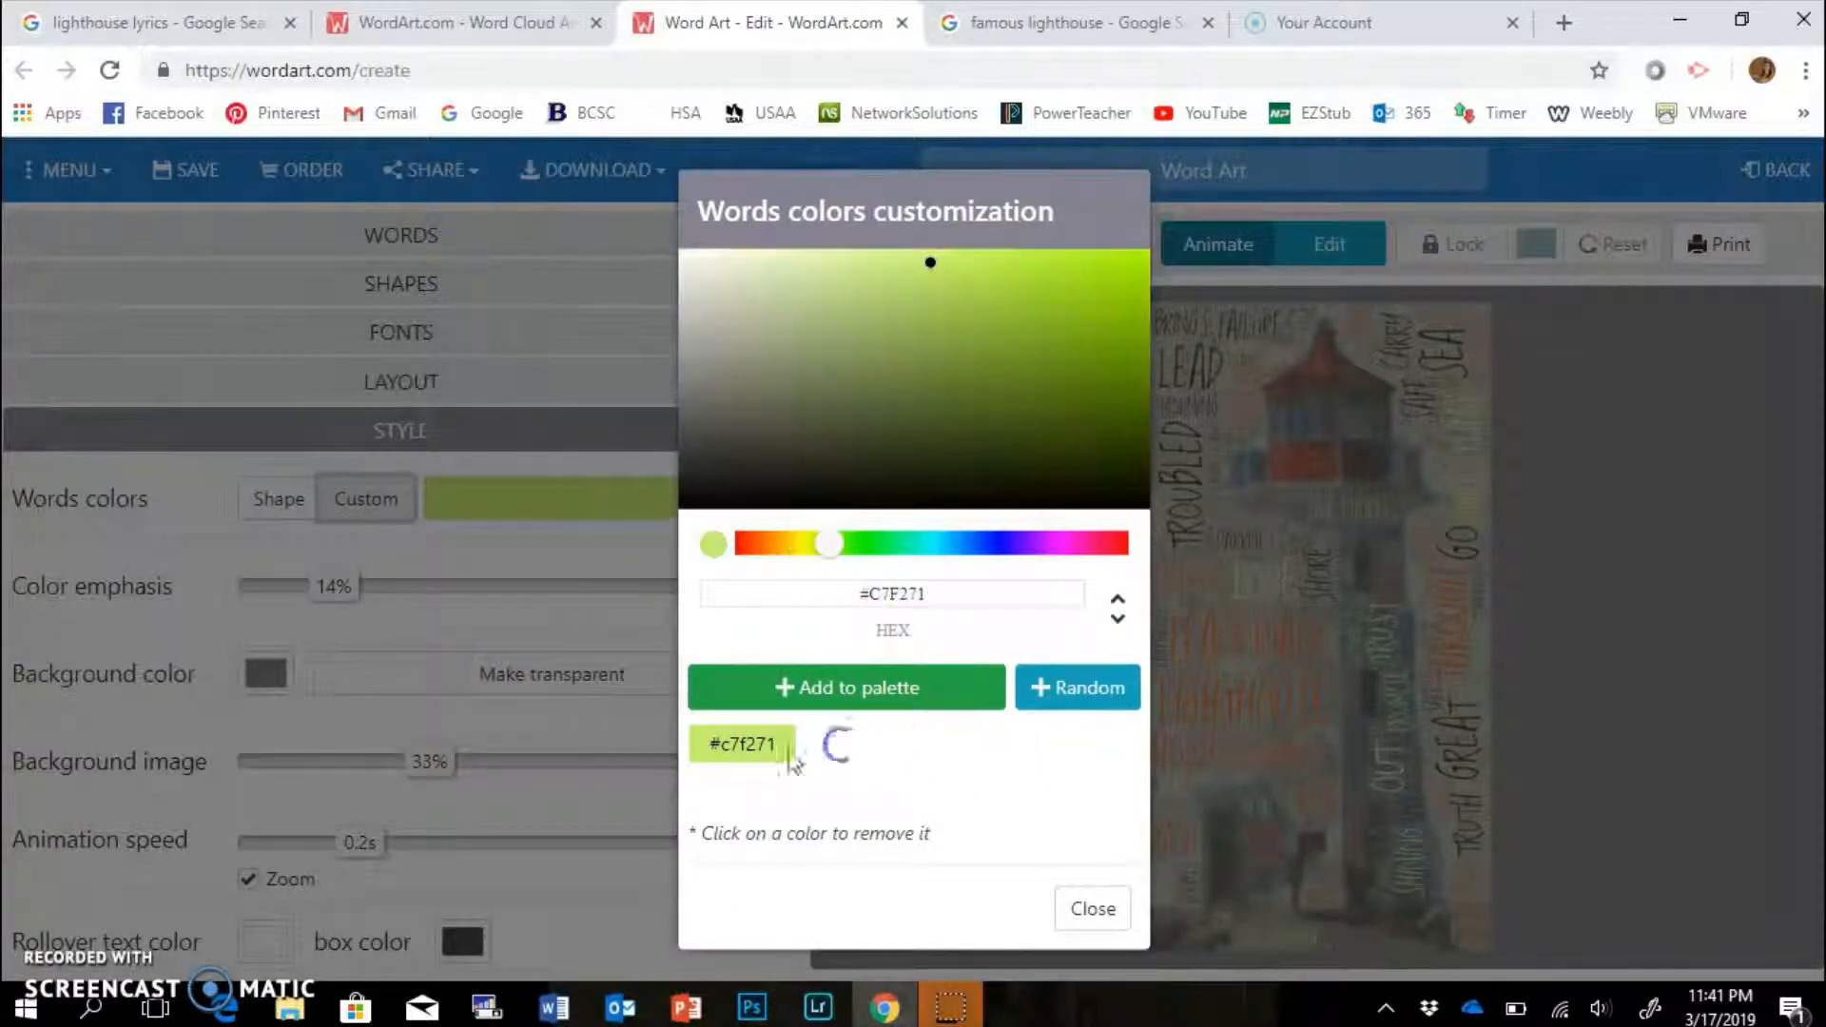
click(731, 756)
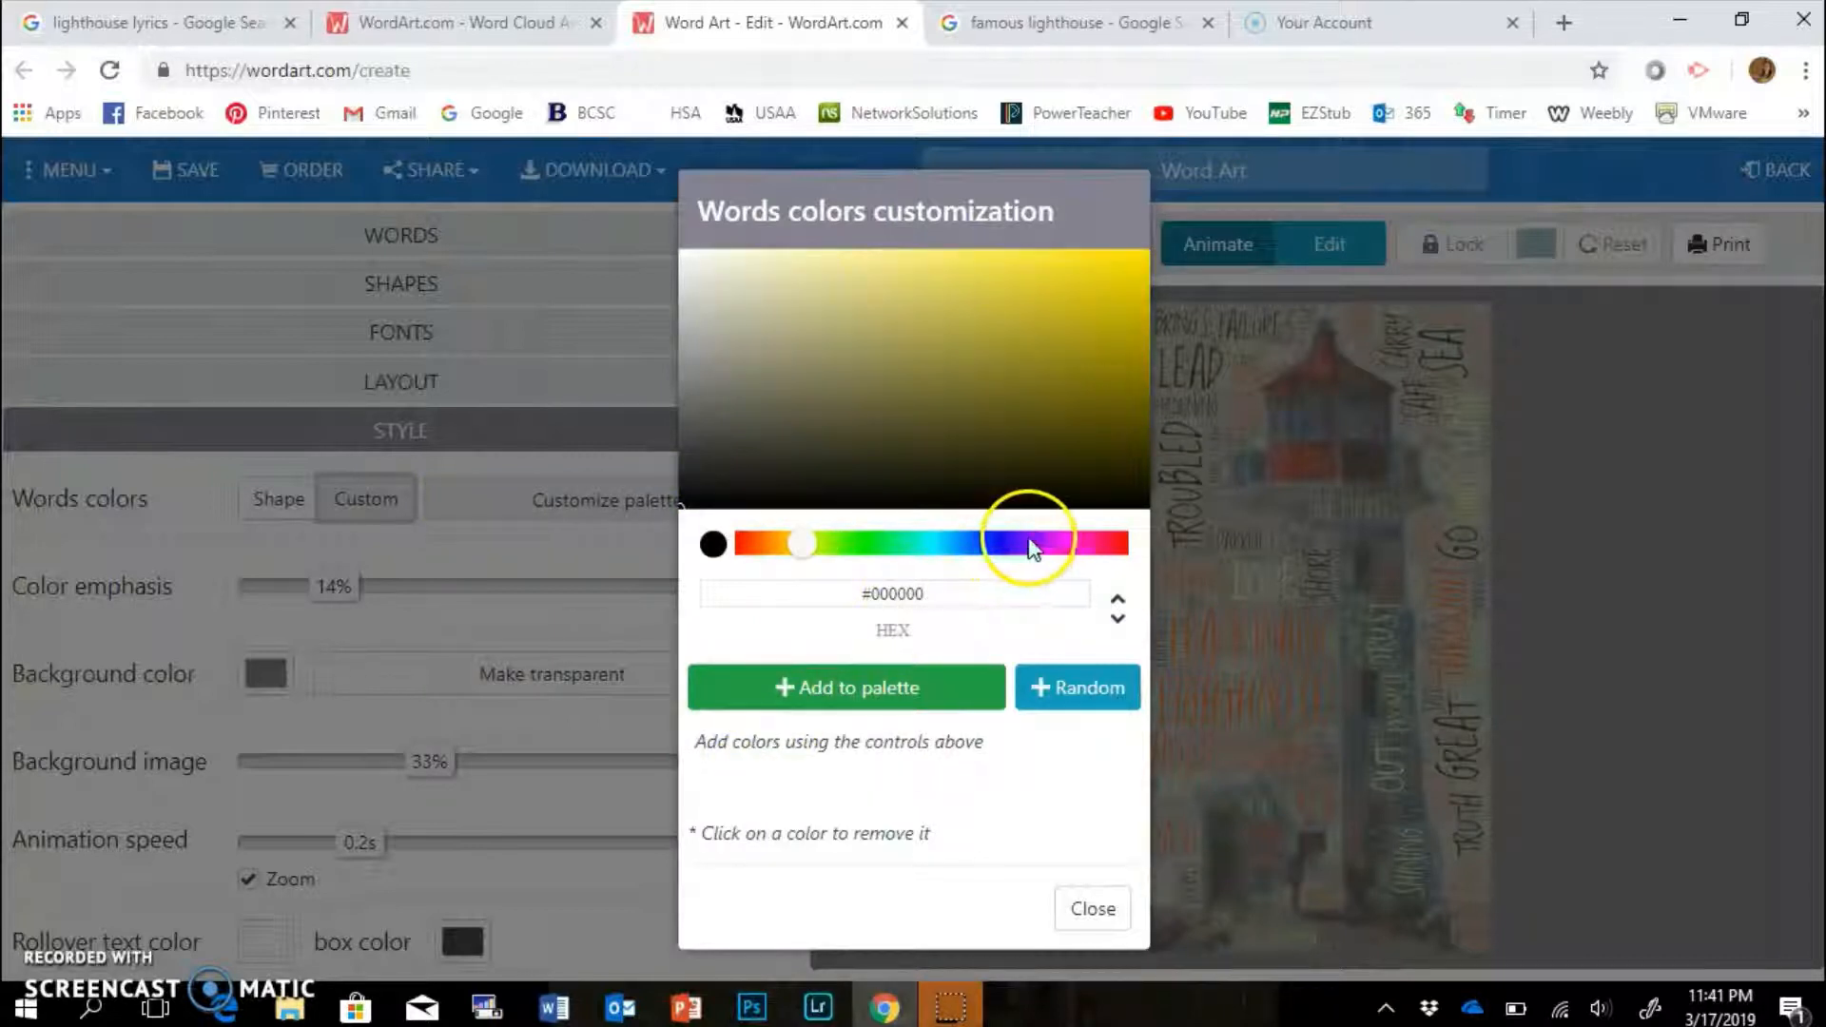
click(1058, 543)
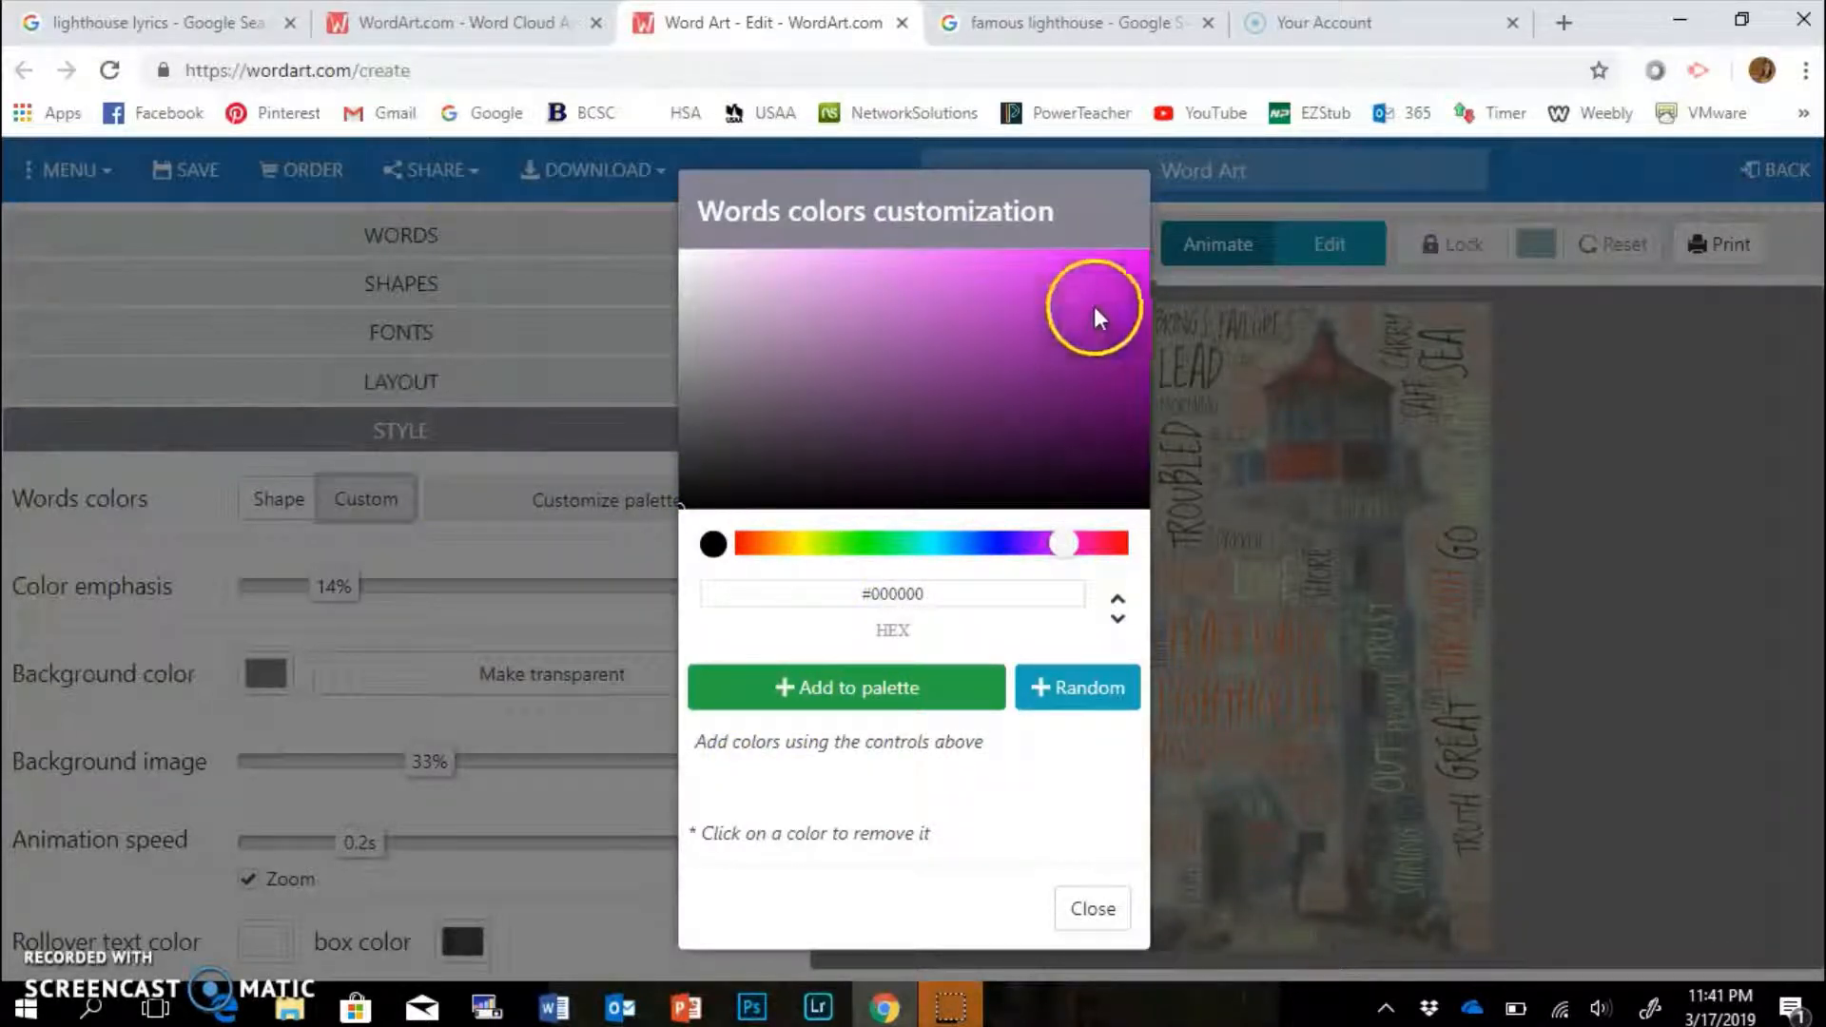
click(1084, 348)
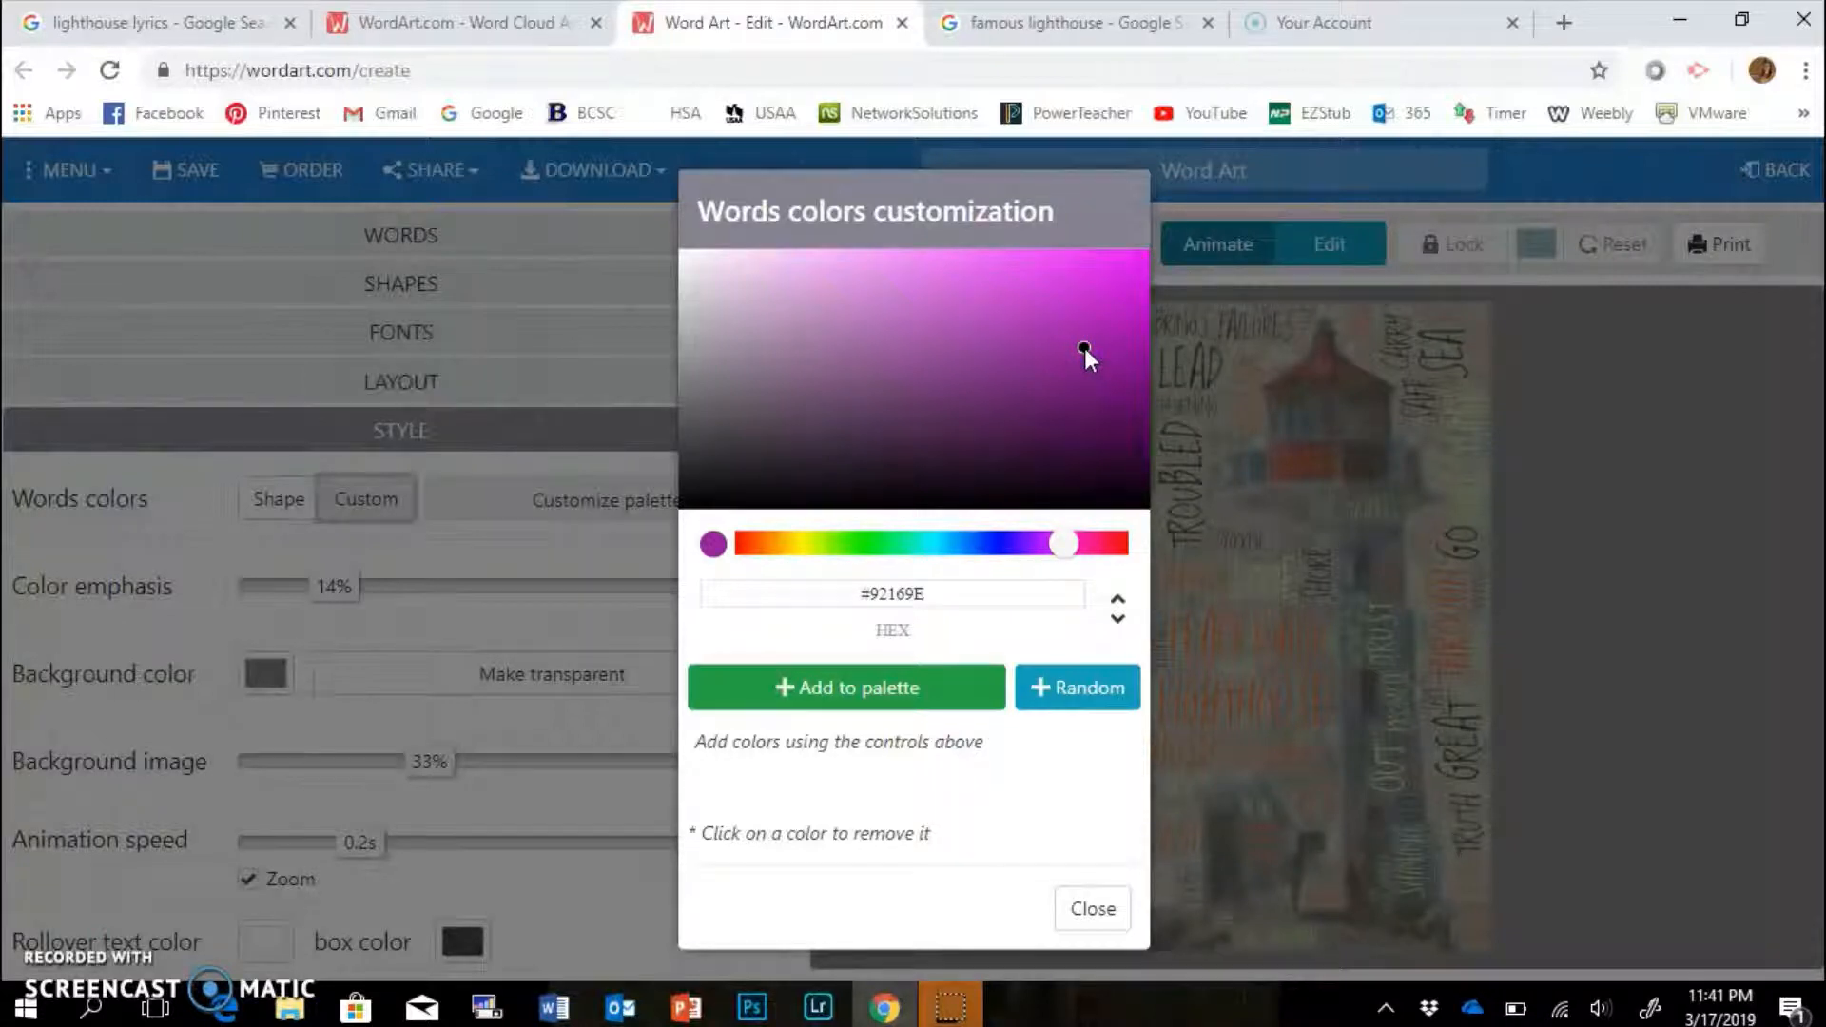
click(1071, 310)
click(892, 658)
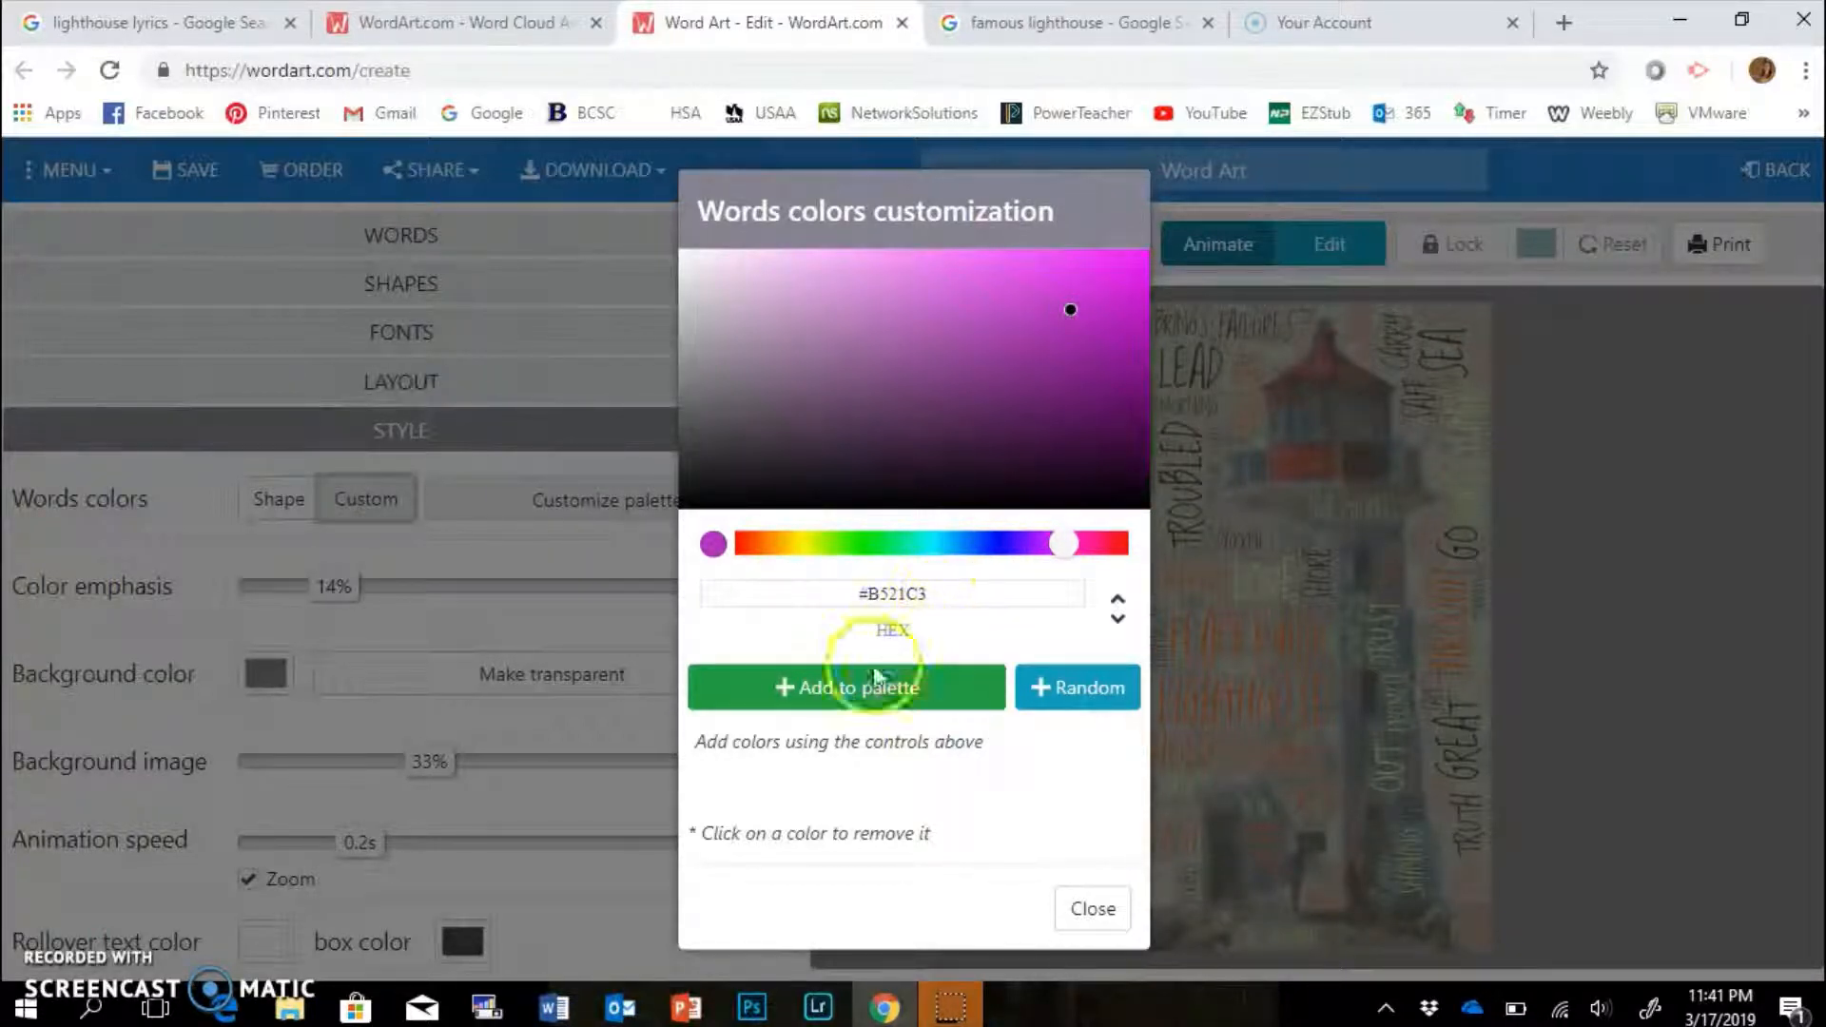
click(837, 692)
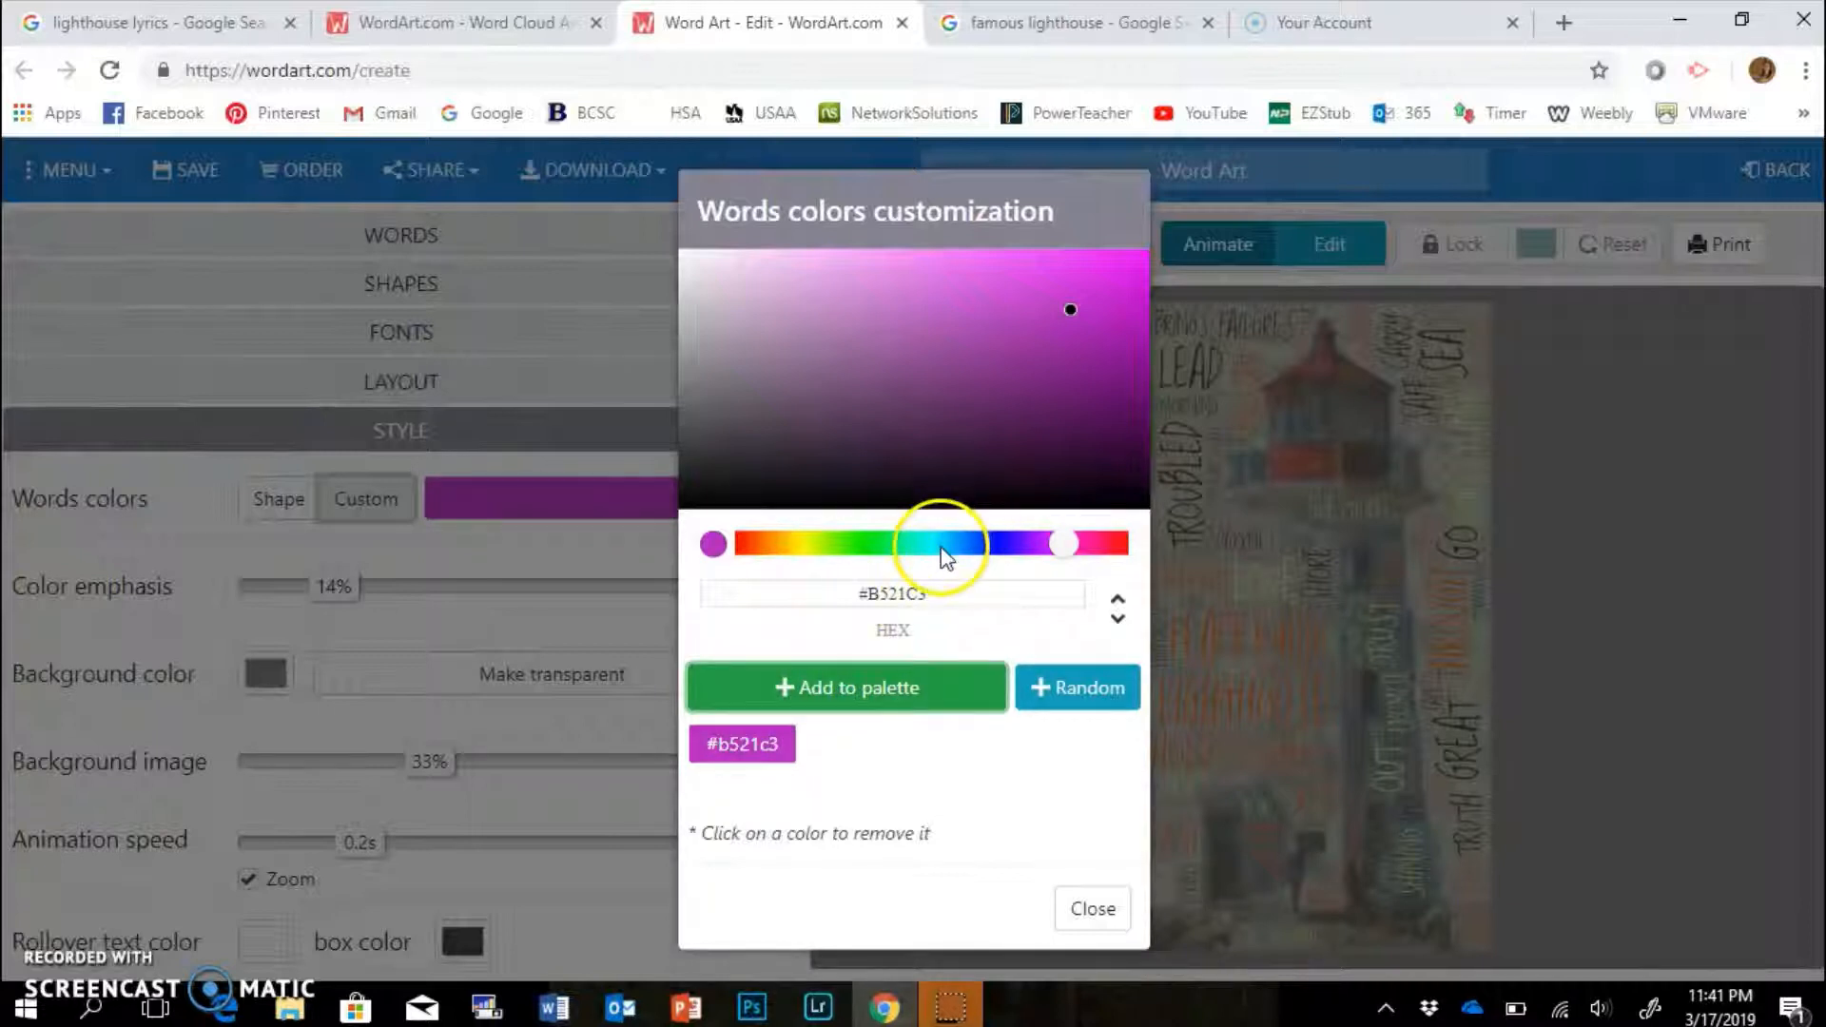
Add teal #2c9788 and violet #7941f1 to the palette and close the colour editor.
click(941, 544)
drag(946, 544, 928, 544)
click(1013, 356)
click(845, 688)
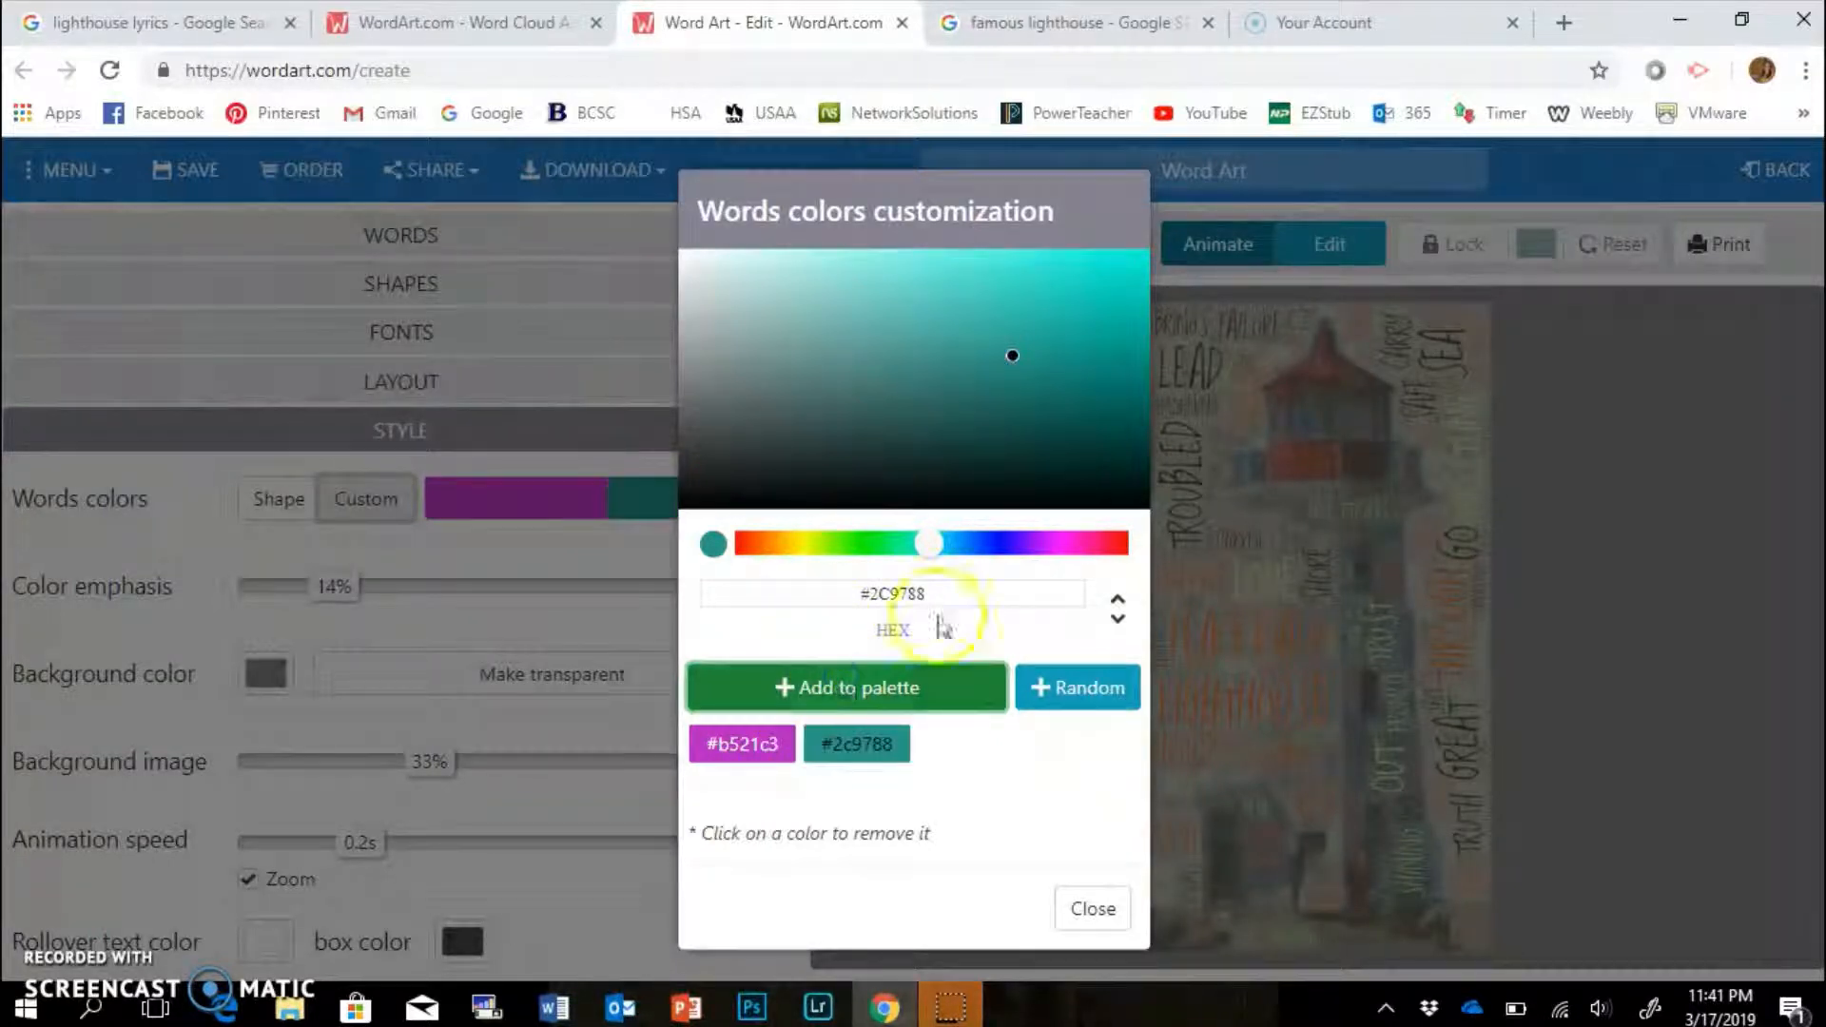
click(1024, 544)
click(1024, 265)
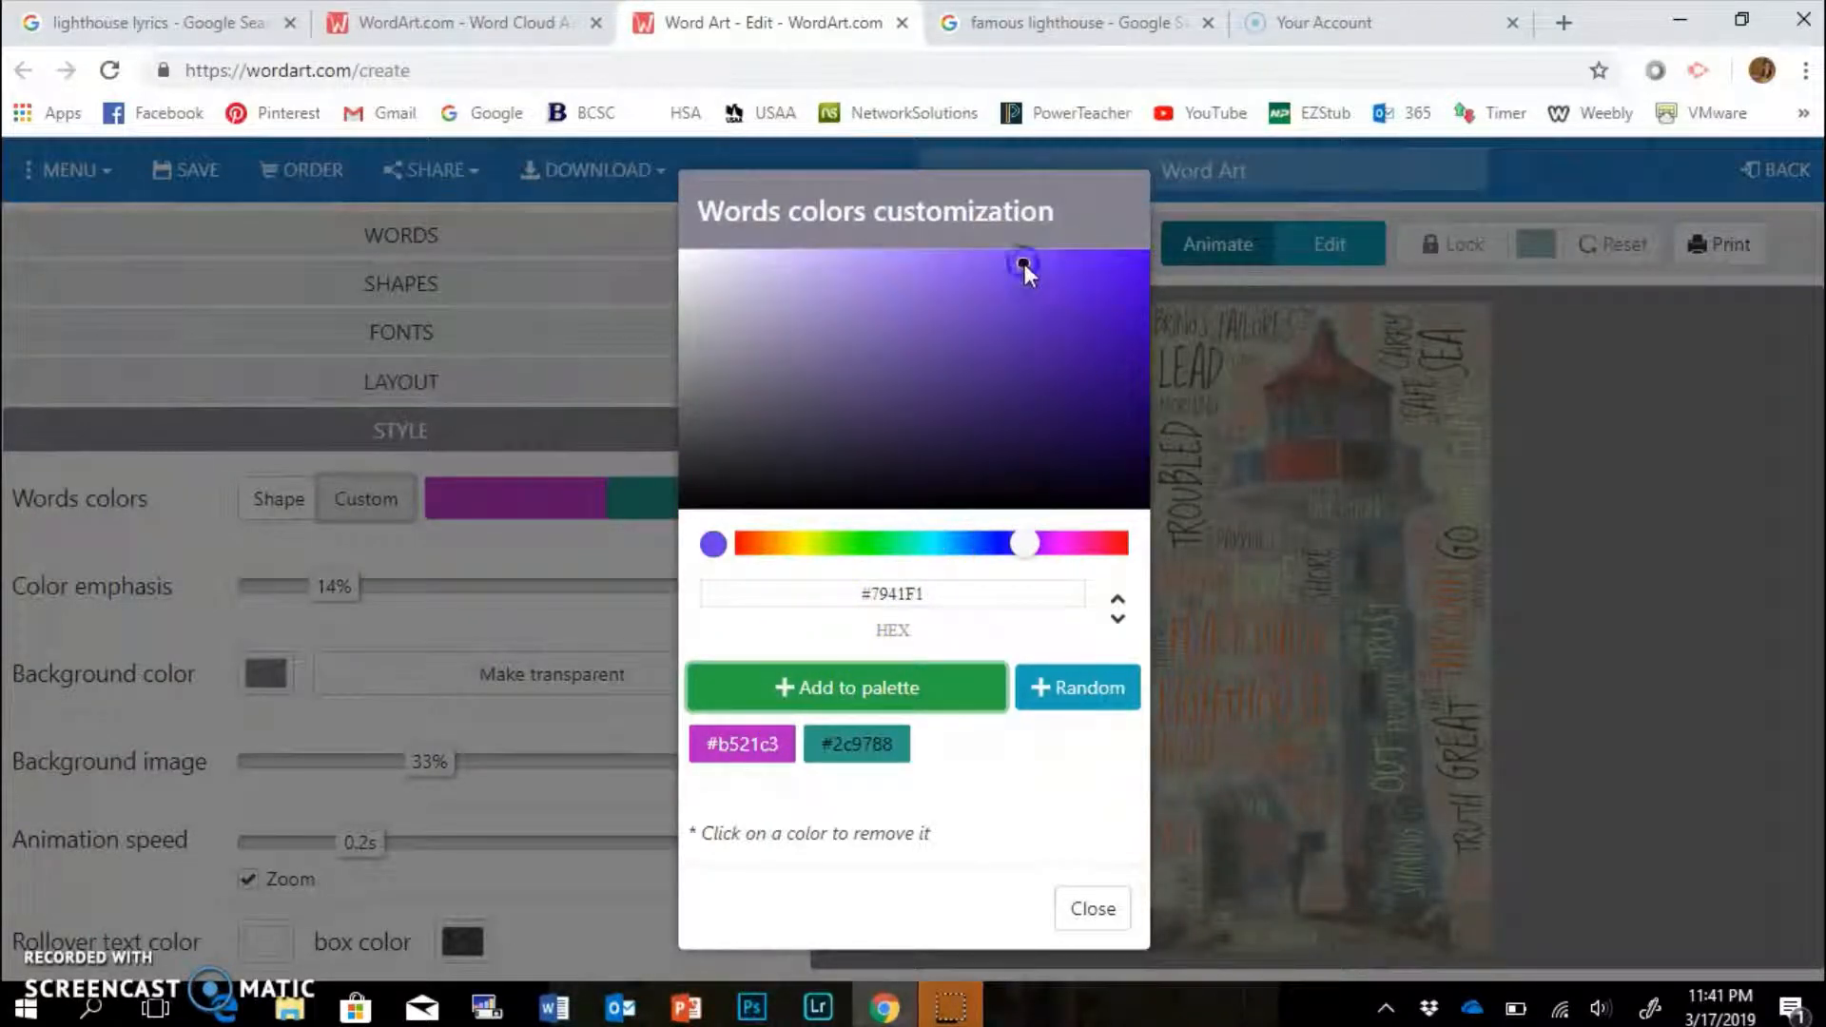
click(889, 697)
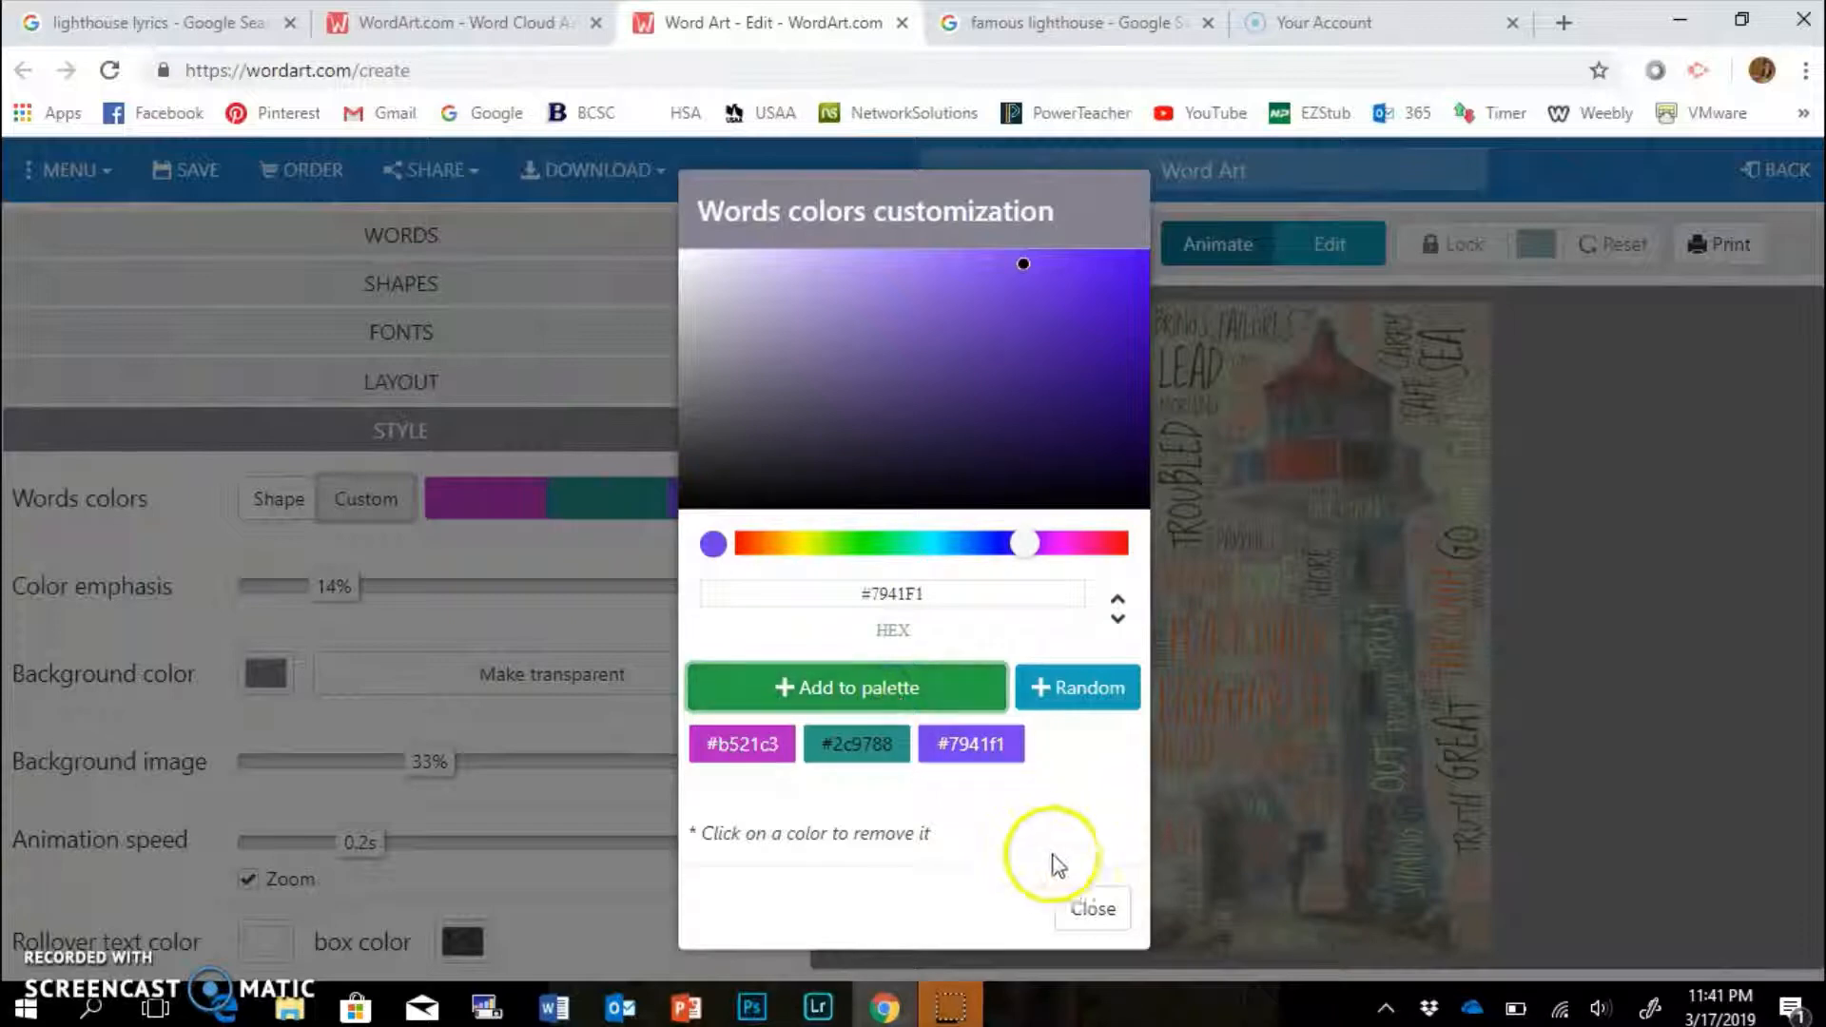
click(1085, 915)
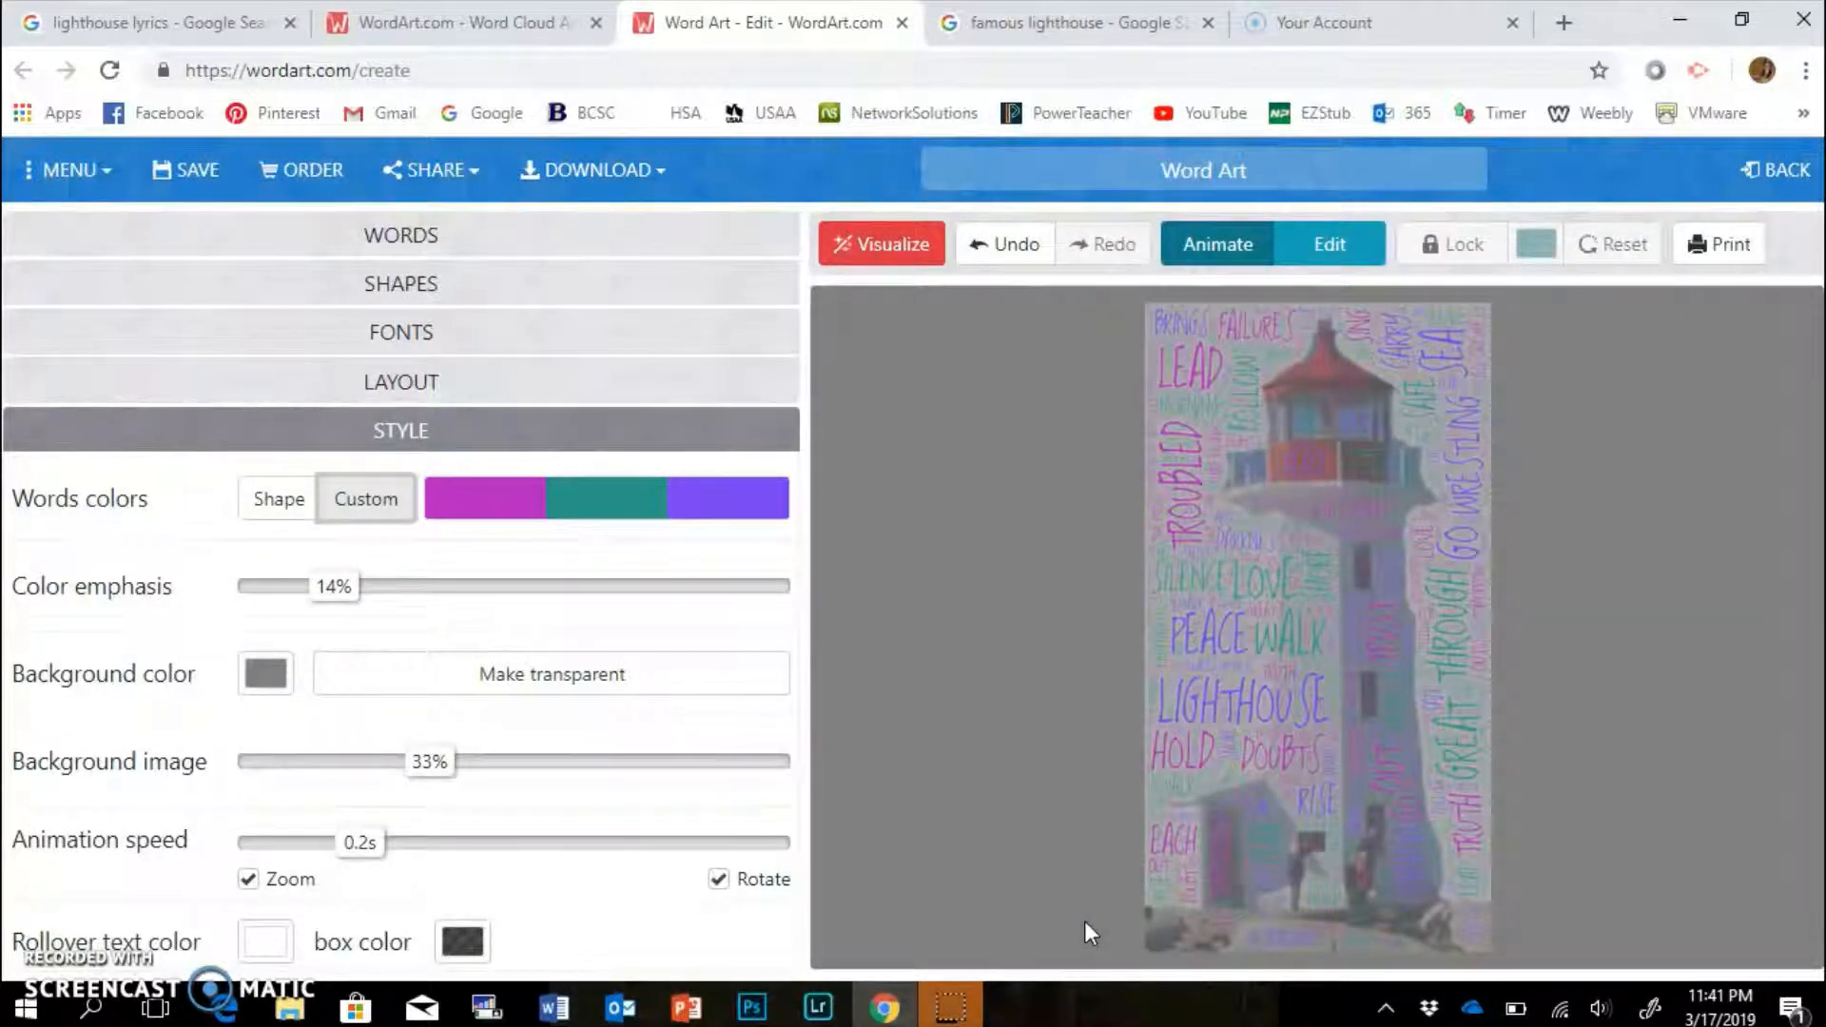
Set the background to white #FFFFFF, briefly trying yellow before reverting to white.
click(266, 675)
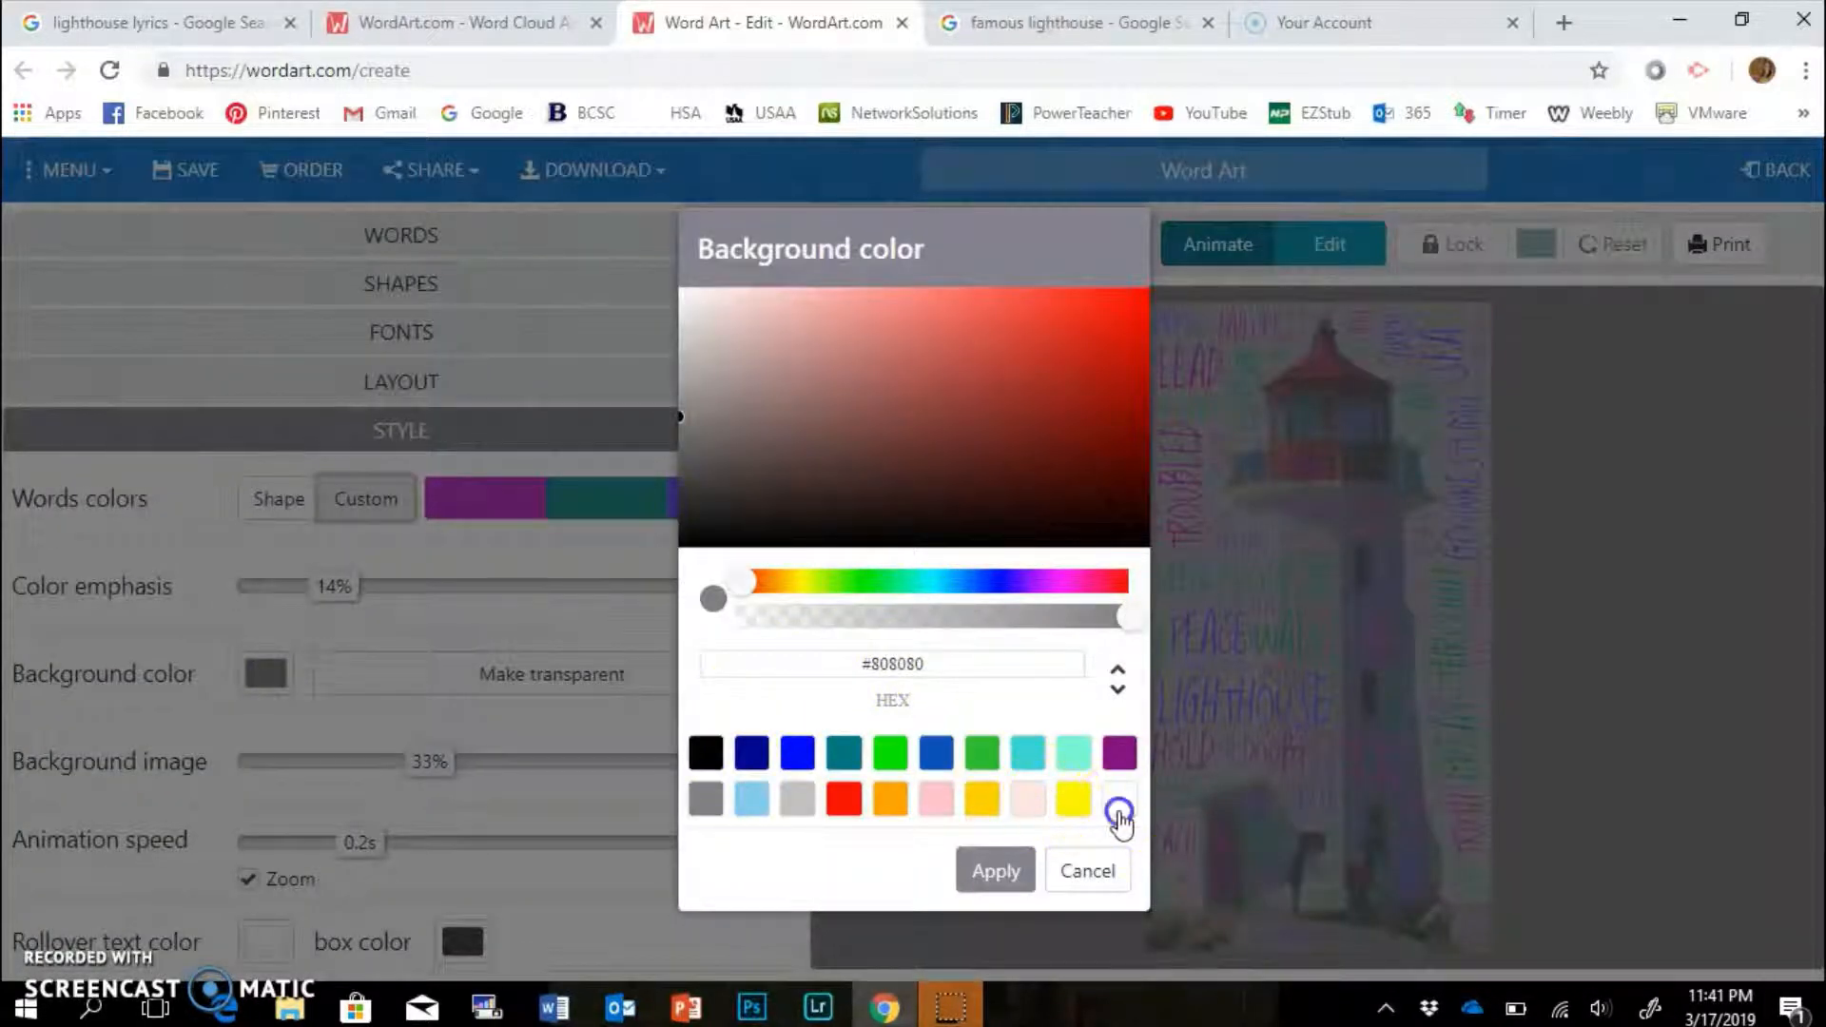
click(1120, 800)
click(1008, 870)
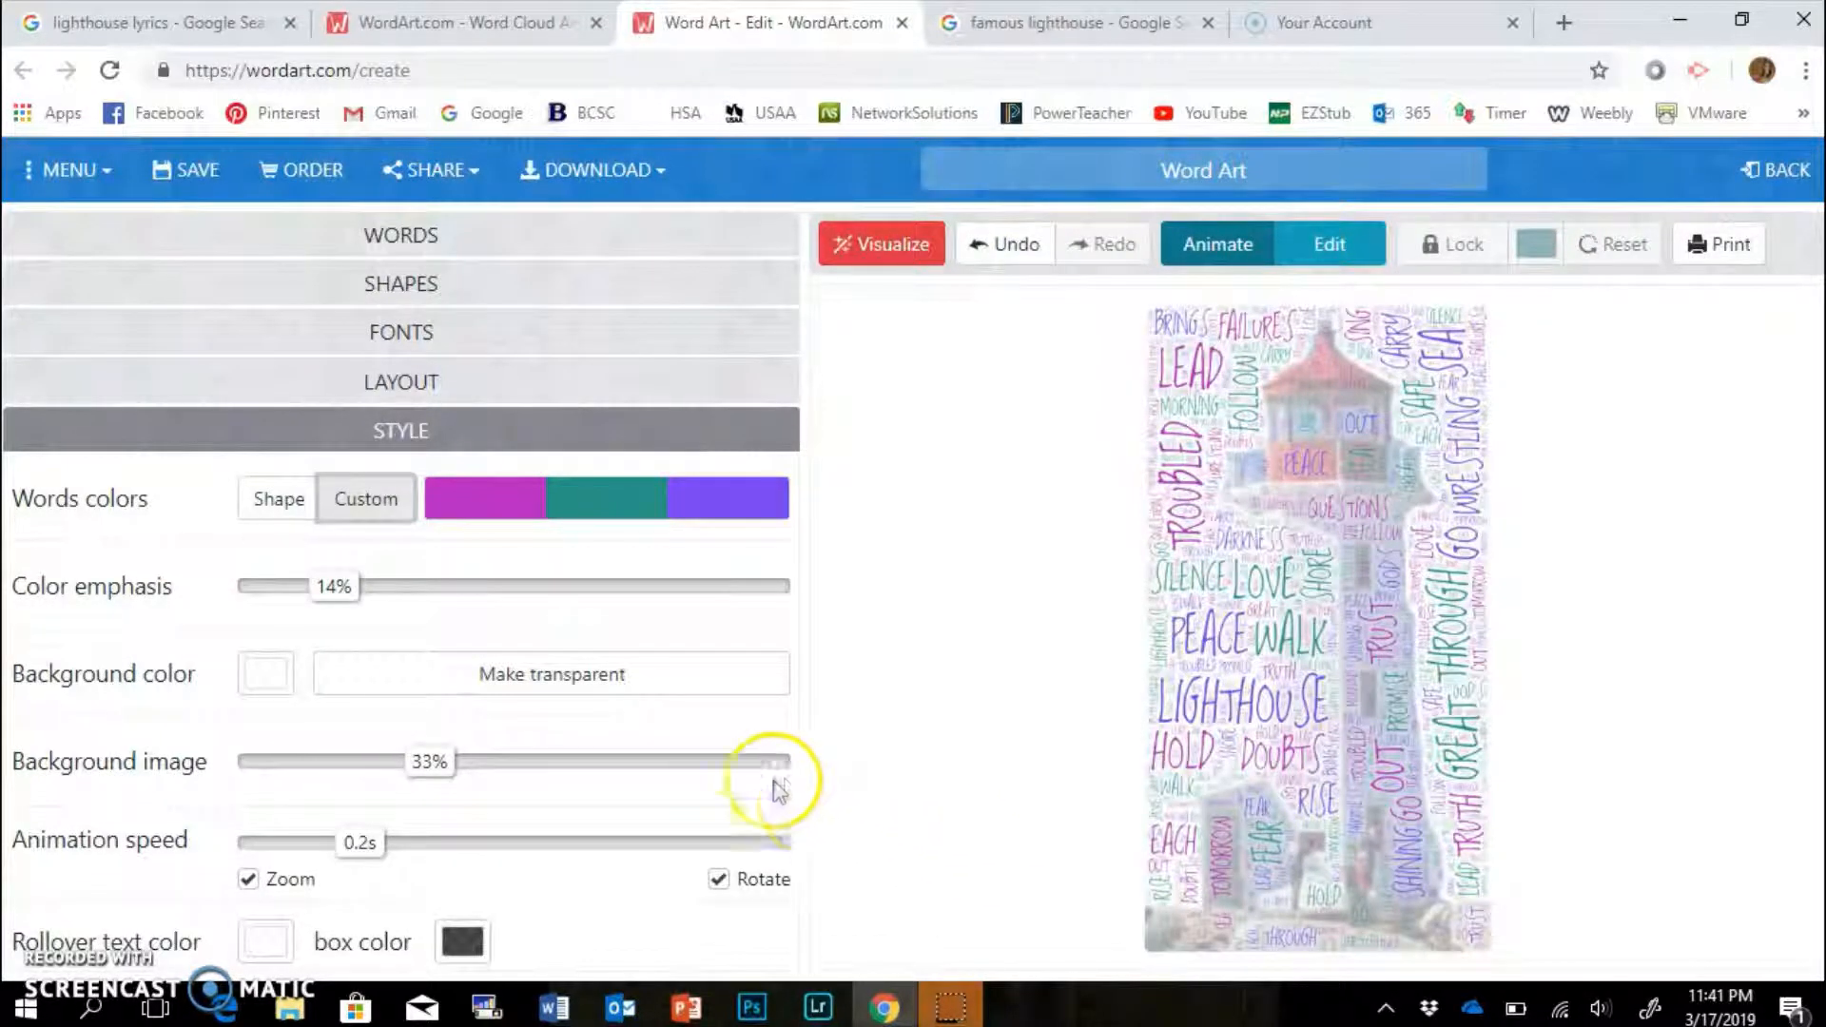
click(269, 675)
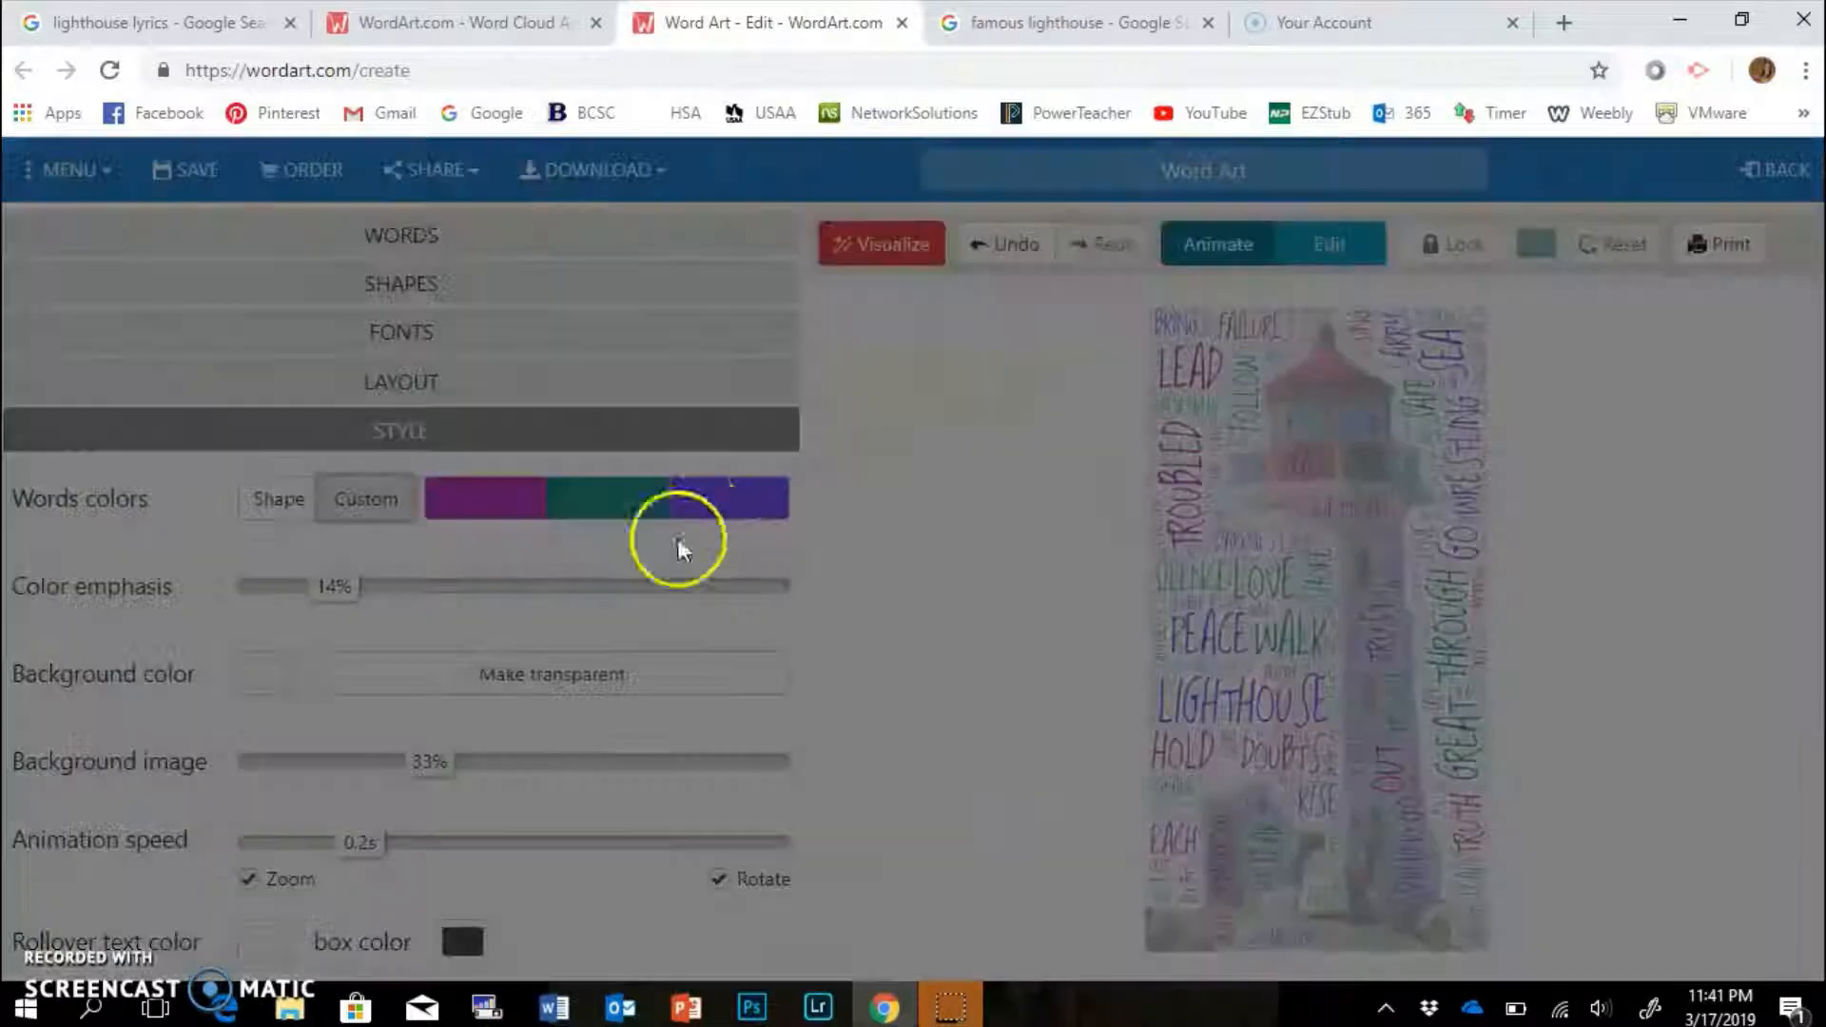
click(1073, 799)
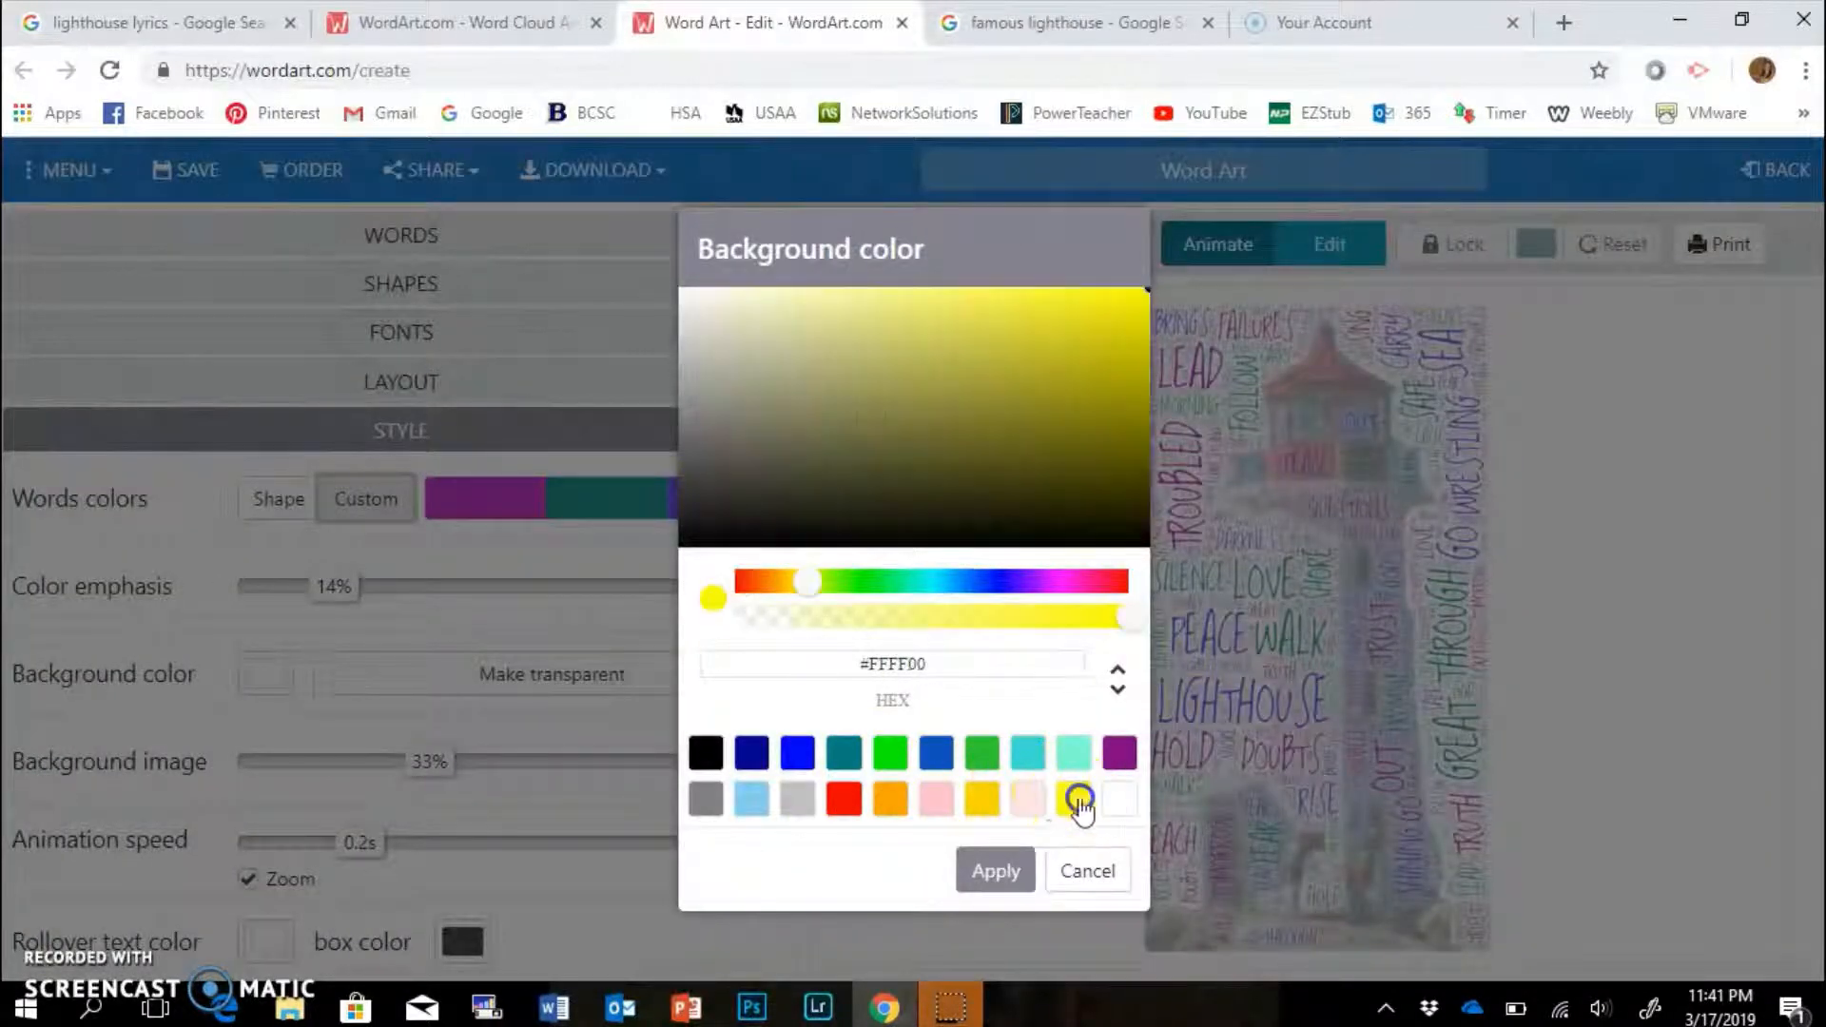
click(997, 873)
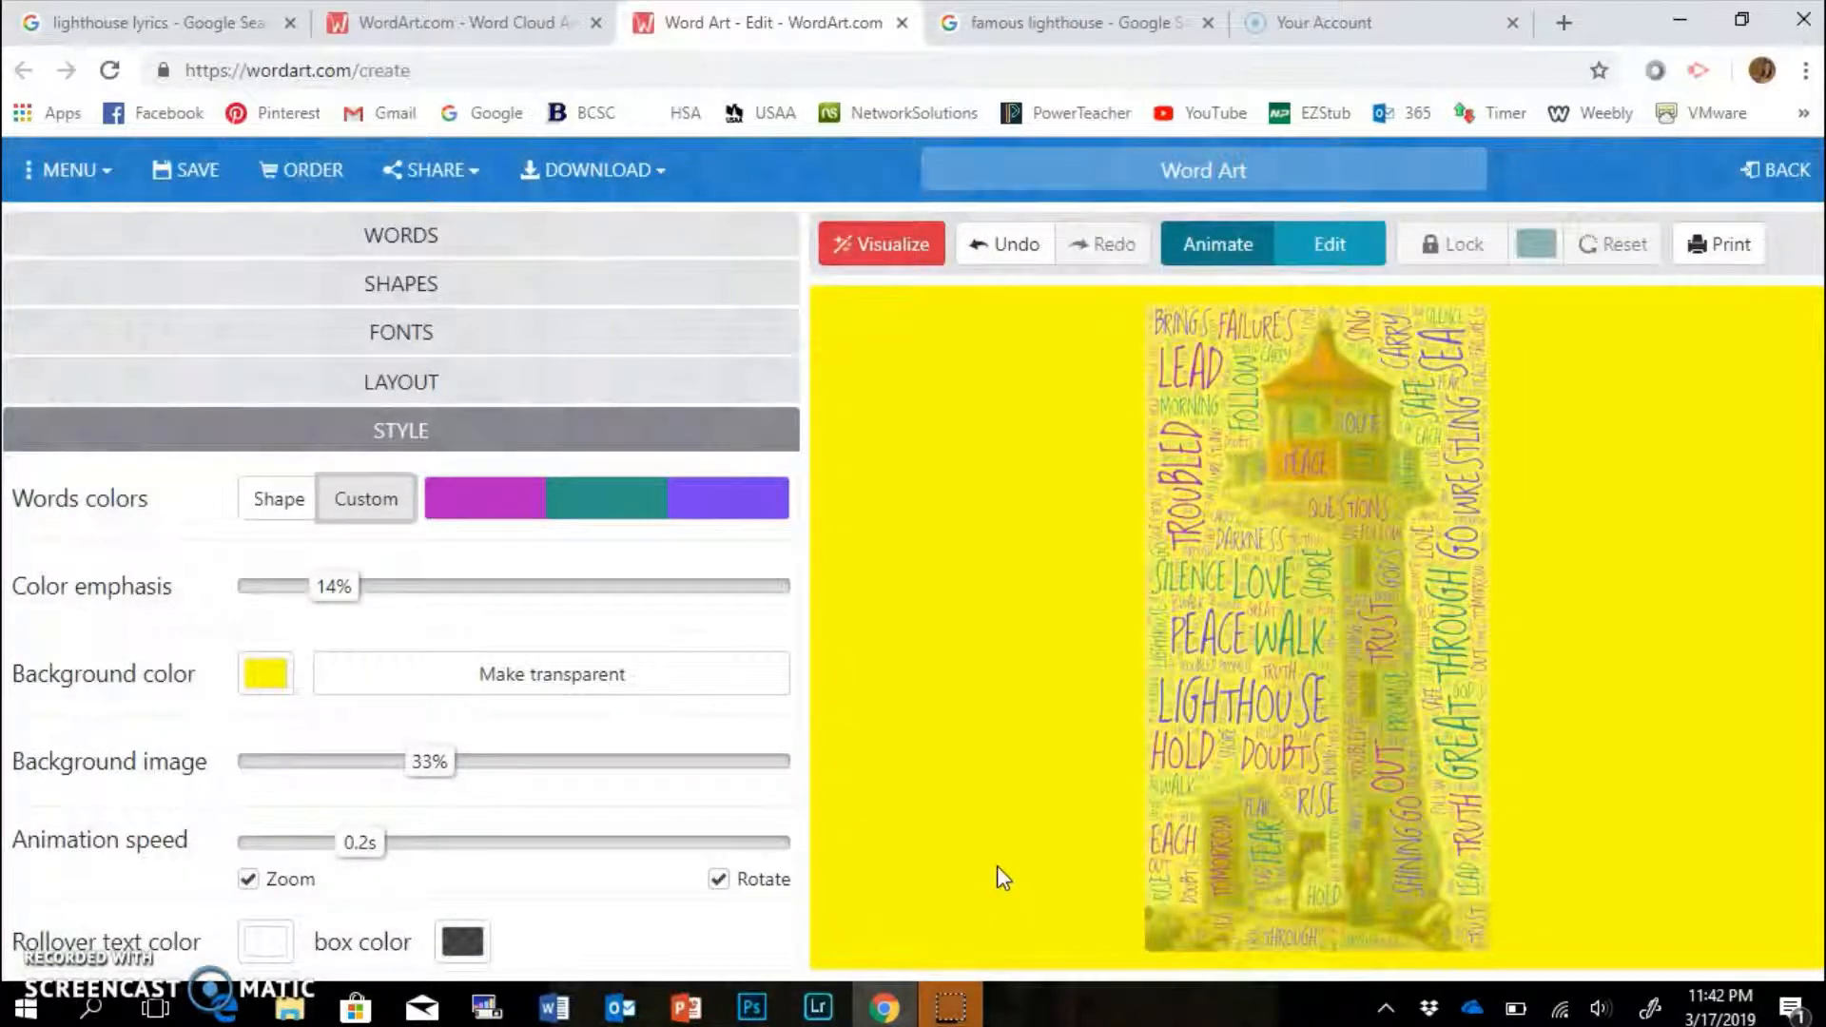
click(269, 676)
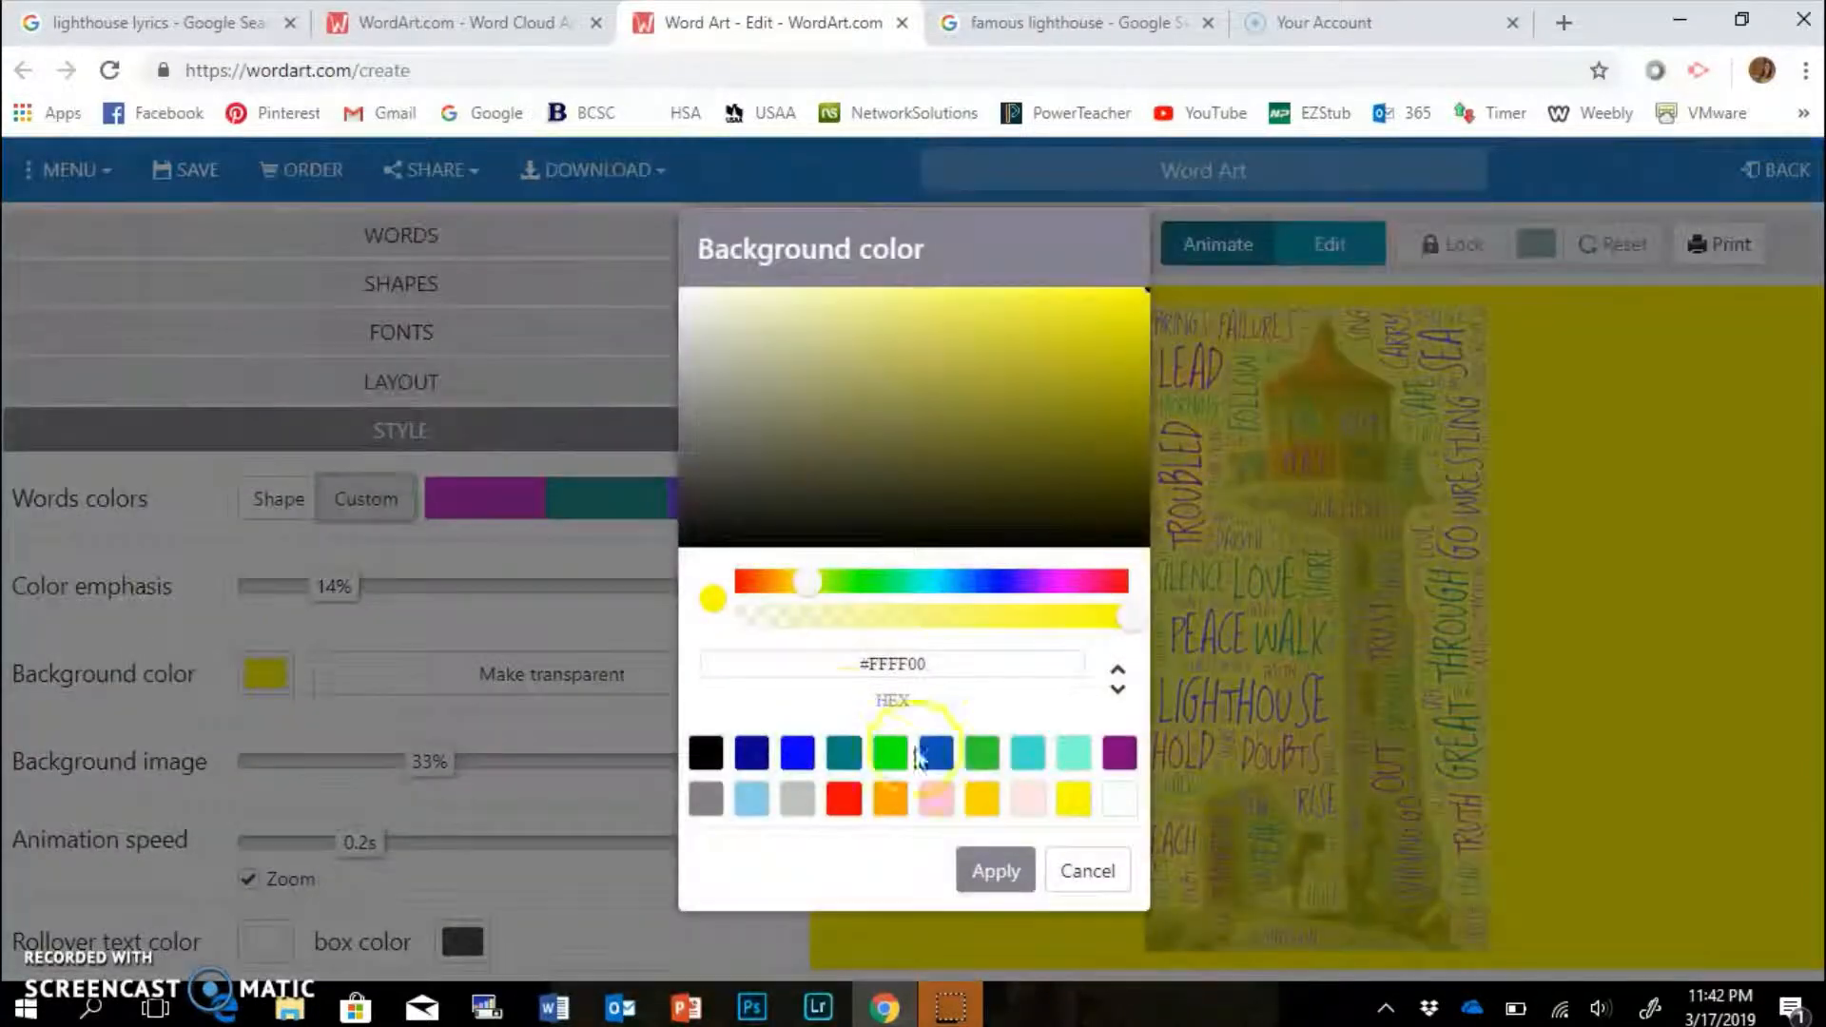
click(995, 871)
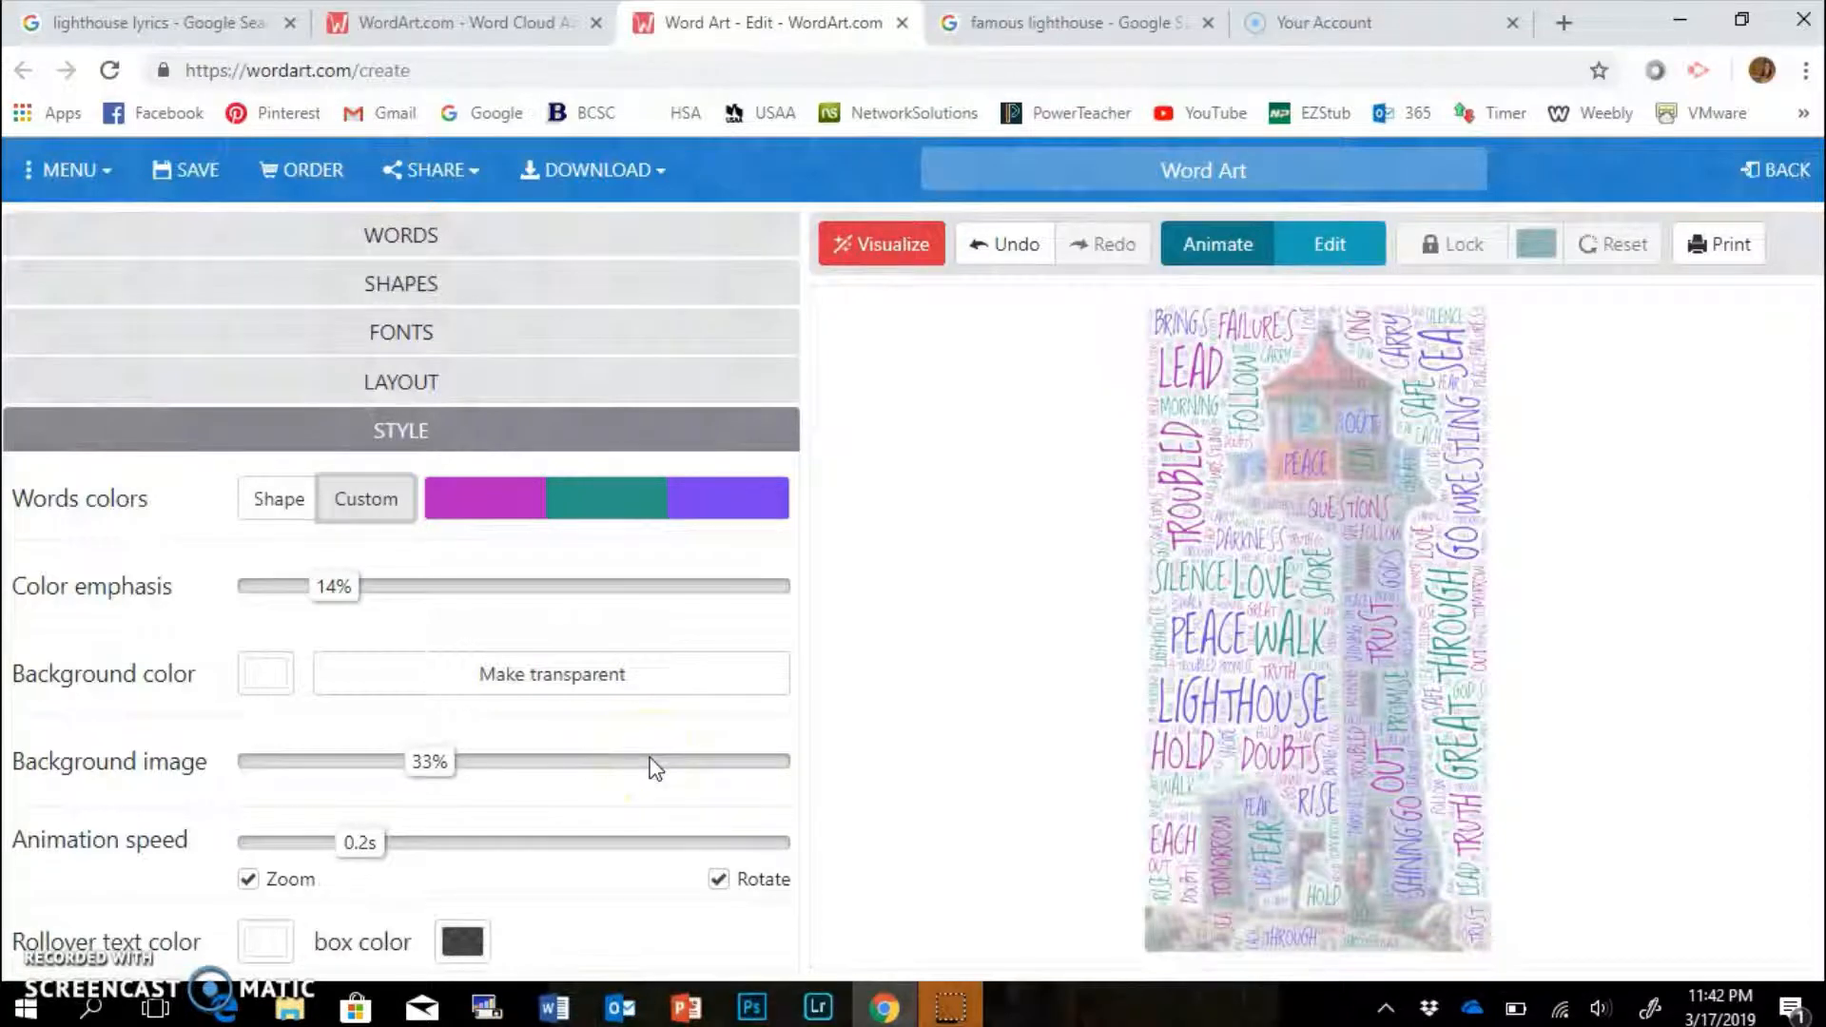
Choose the Random word layout and re-render the lighthouse word cloud.
click(393, 382)
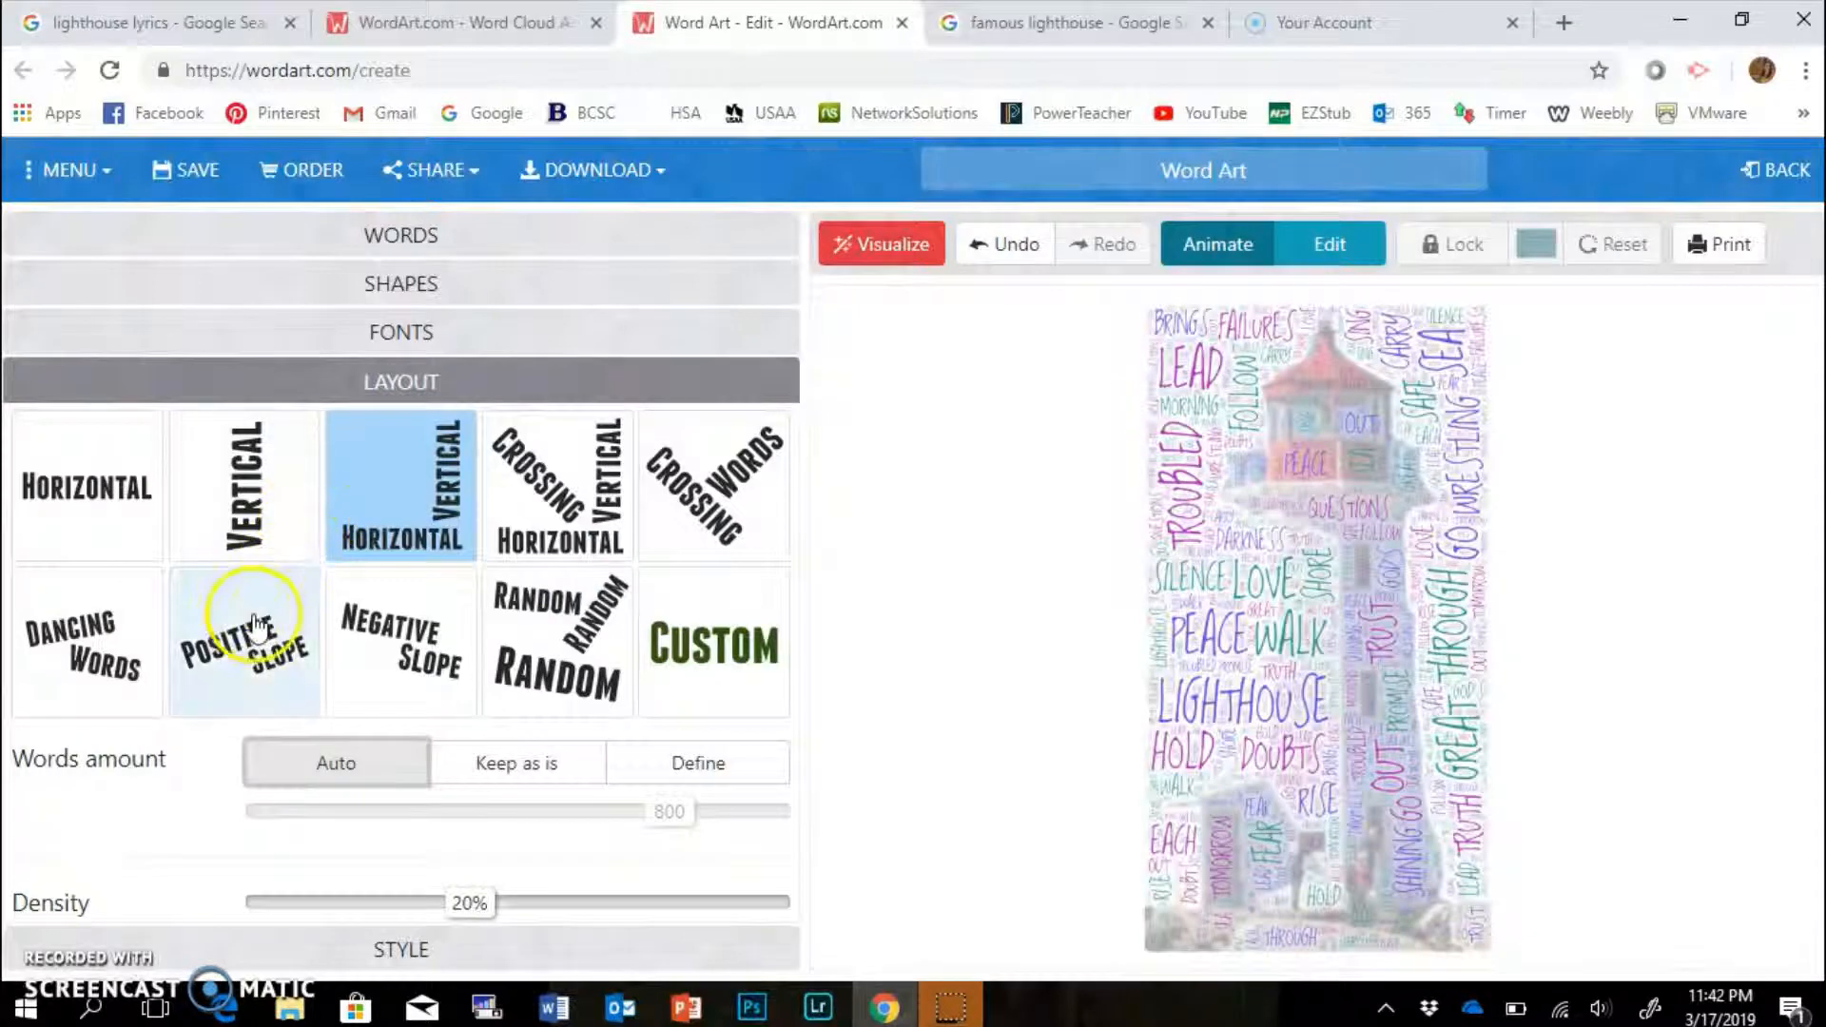
click(538, 635)
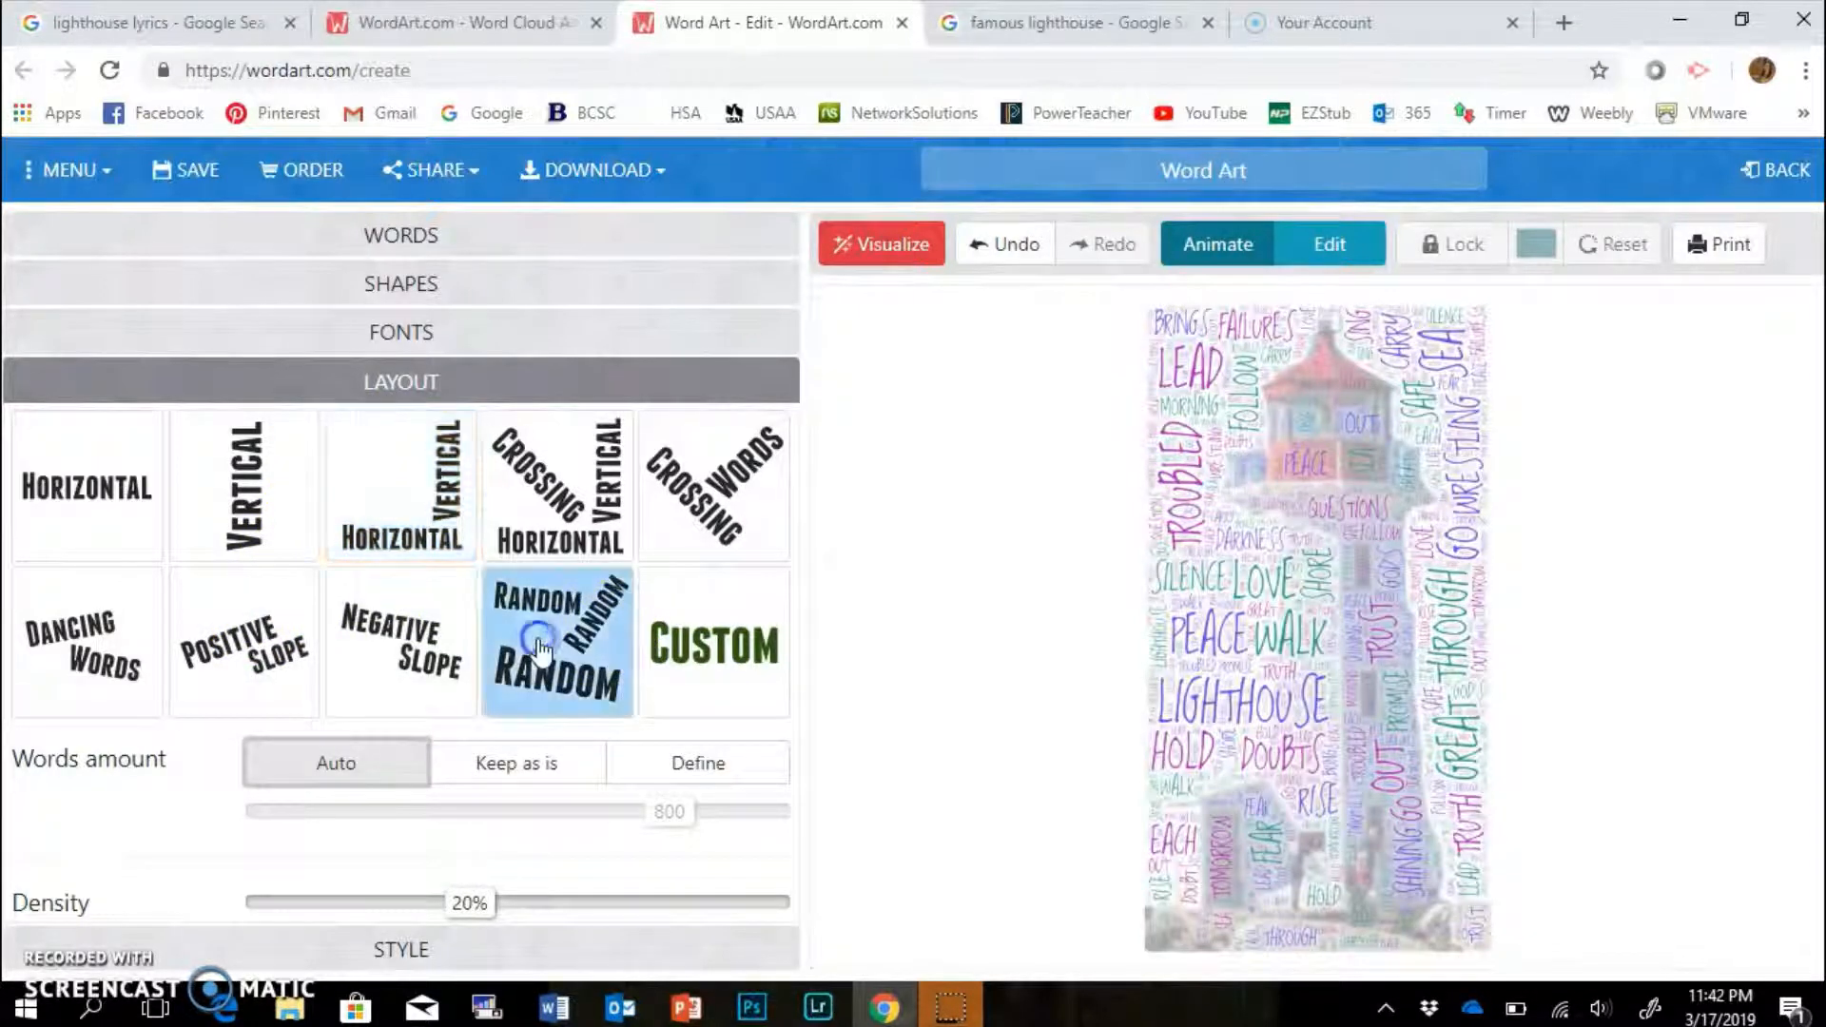
click(906, 250)
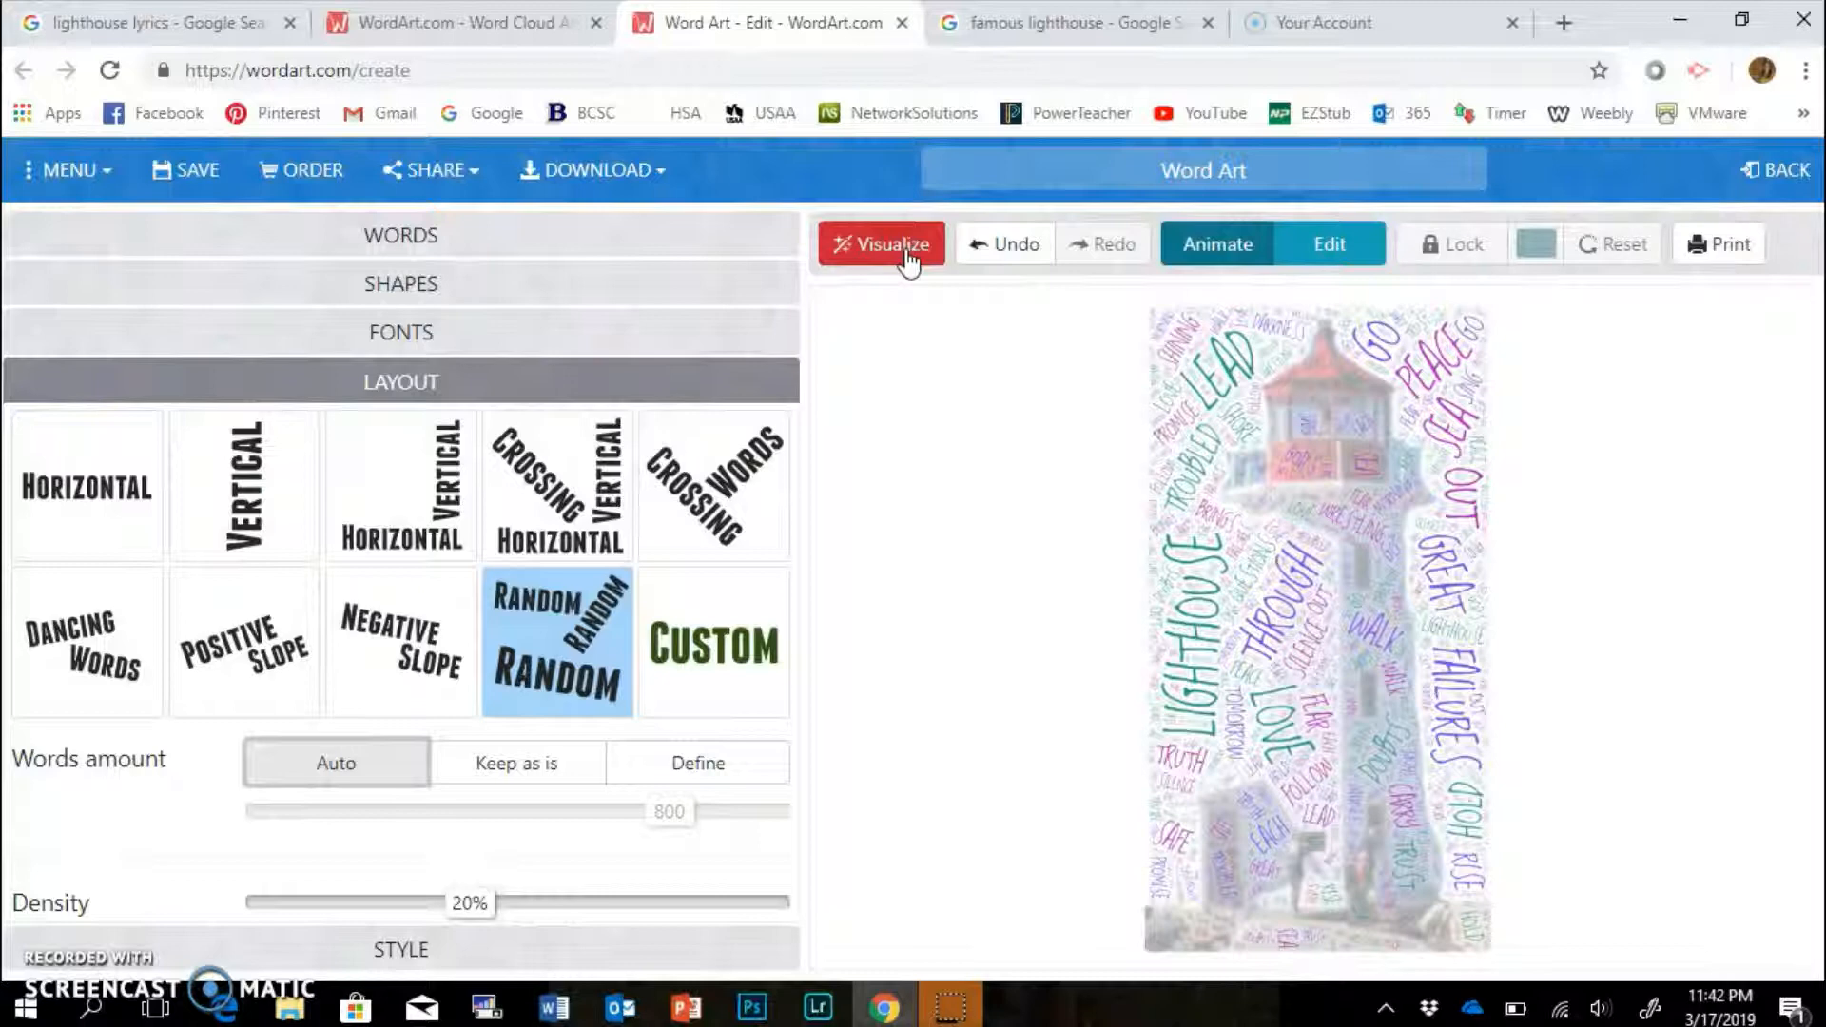
click(426, 342)
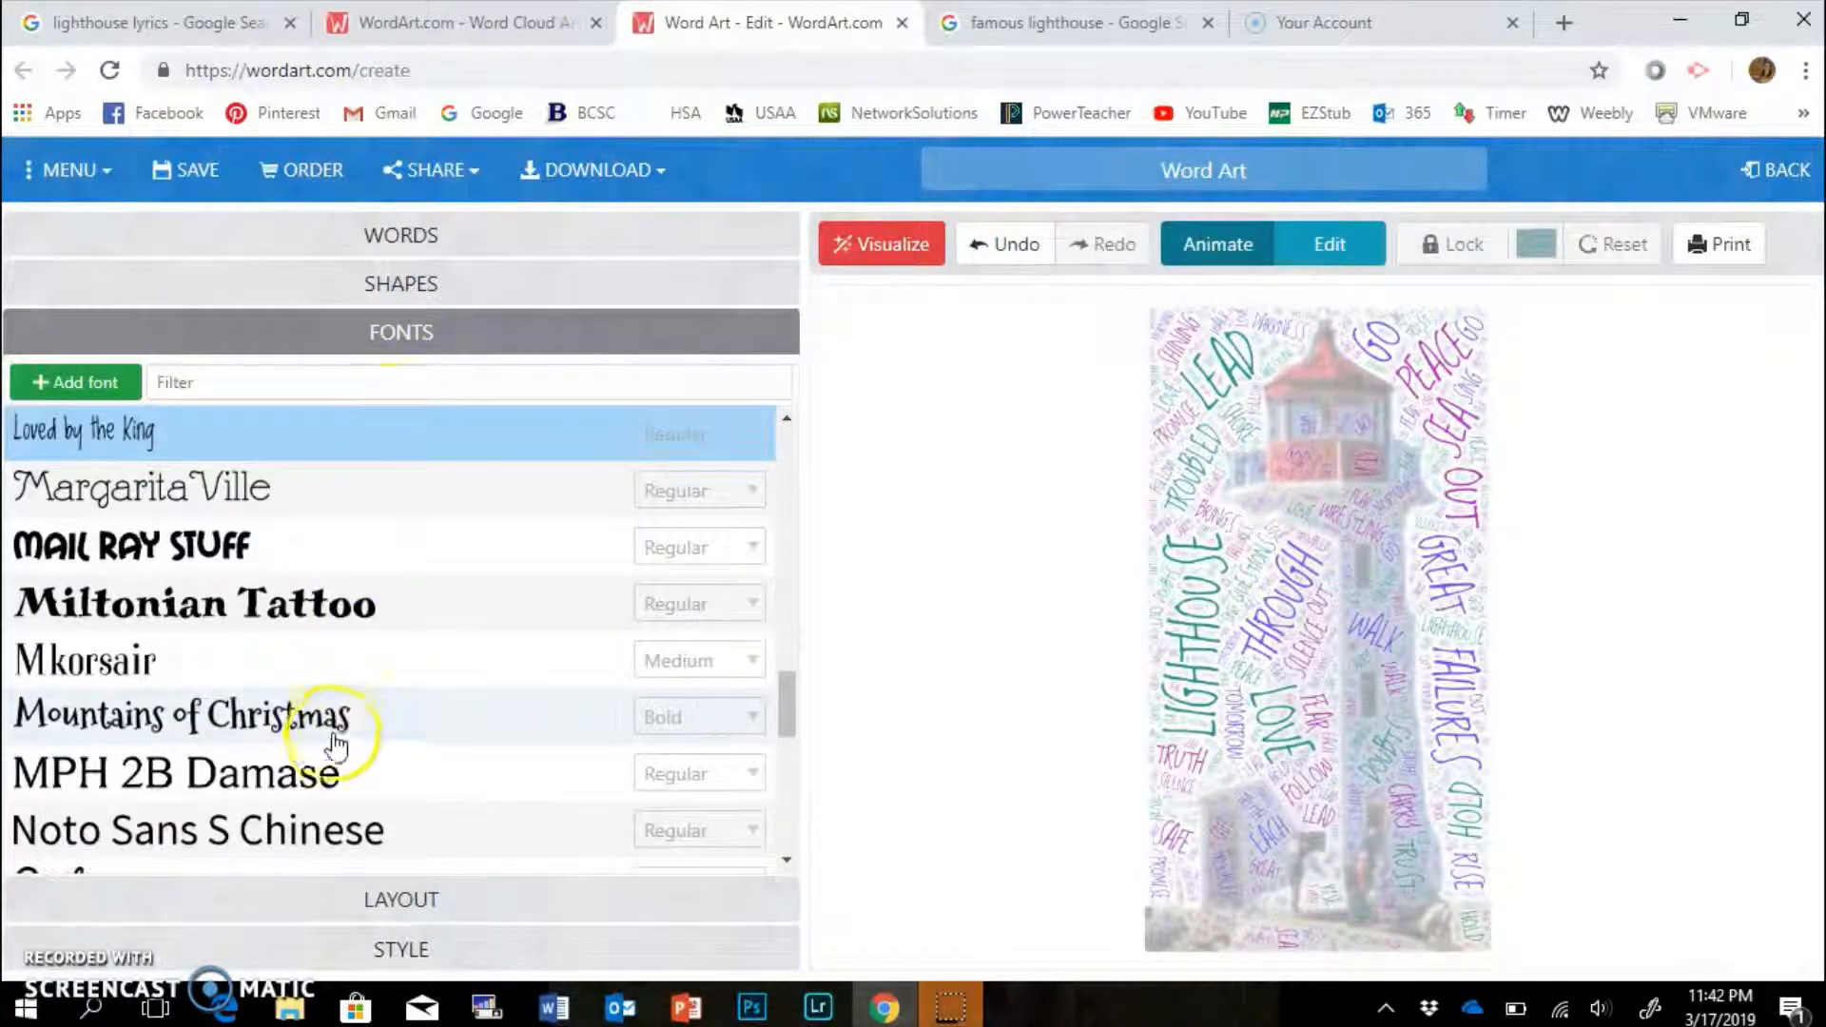
Switch the lighthouse cloud's words to the Mountains of Christmas font and re-render it.
click(340, 735)
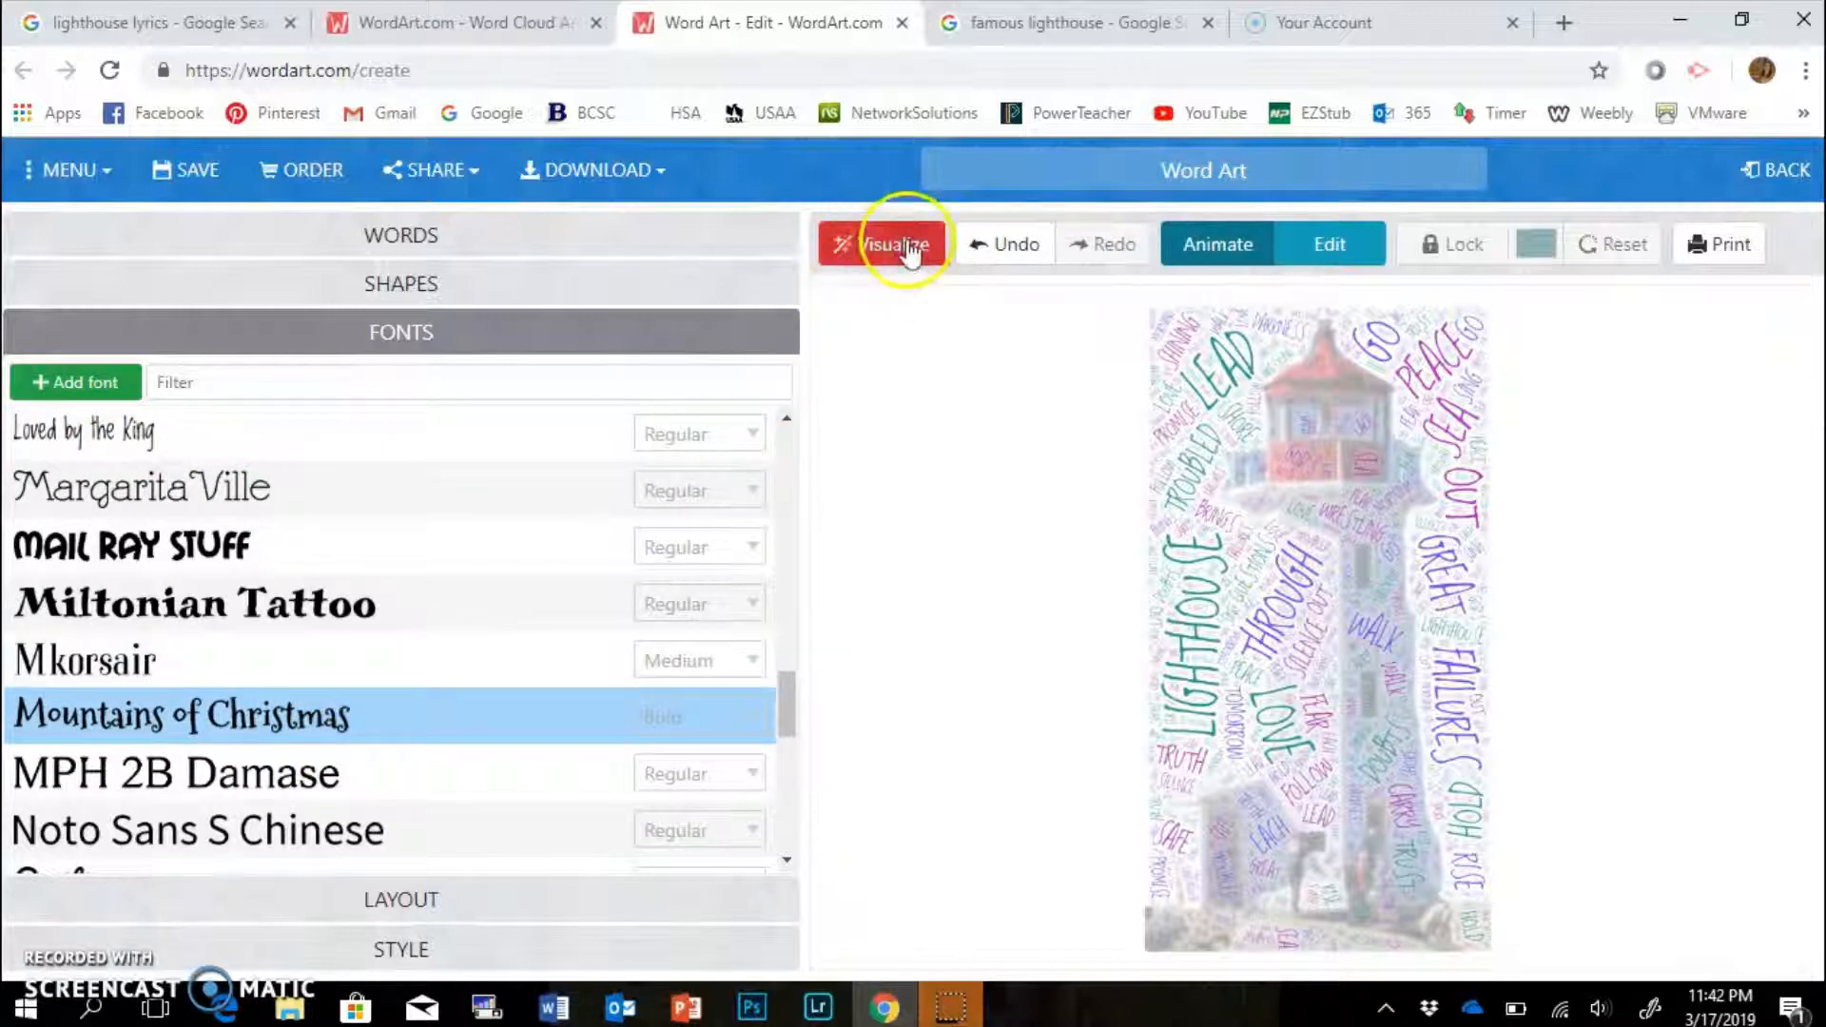
click(908, 244)
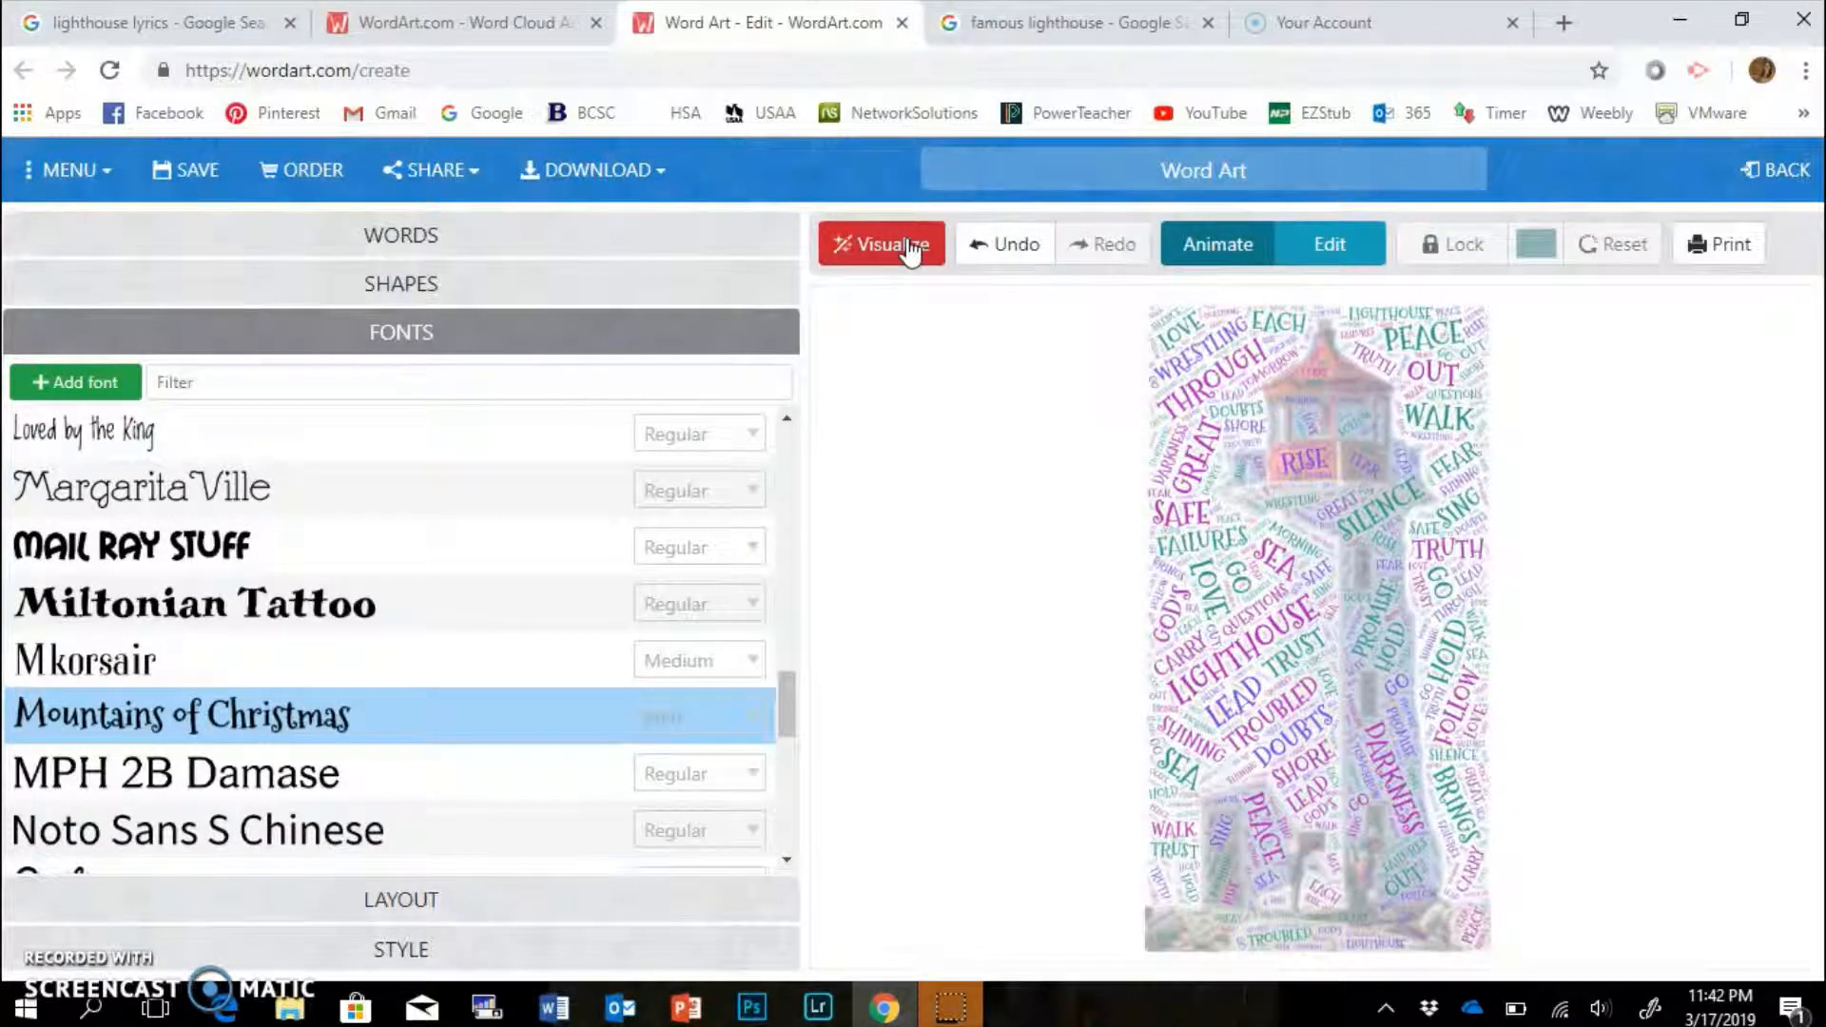
drag(786, 681, 747, 531)
click(430, 240)
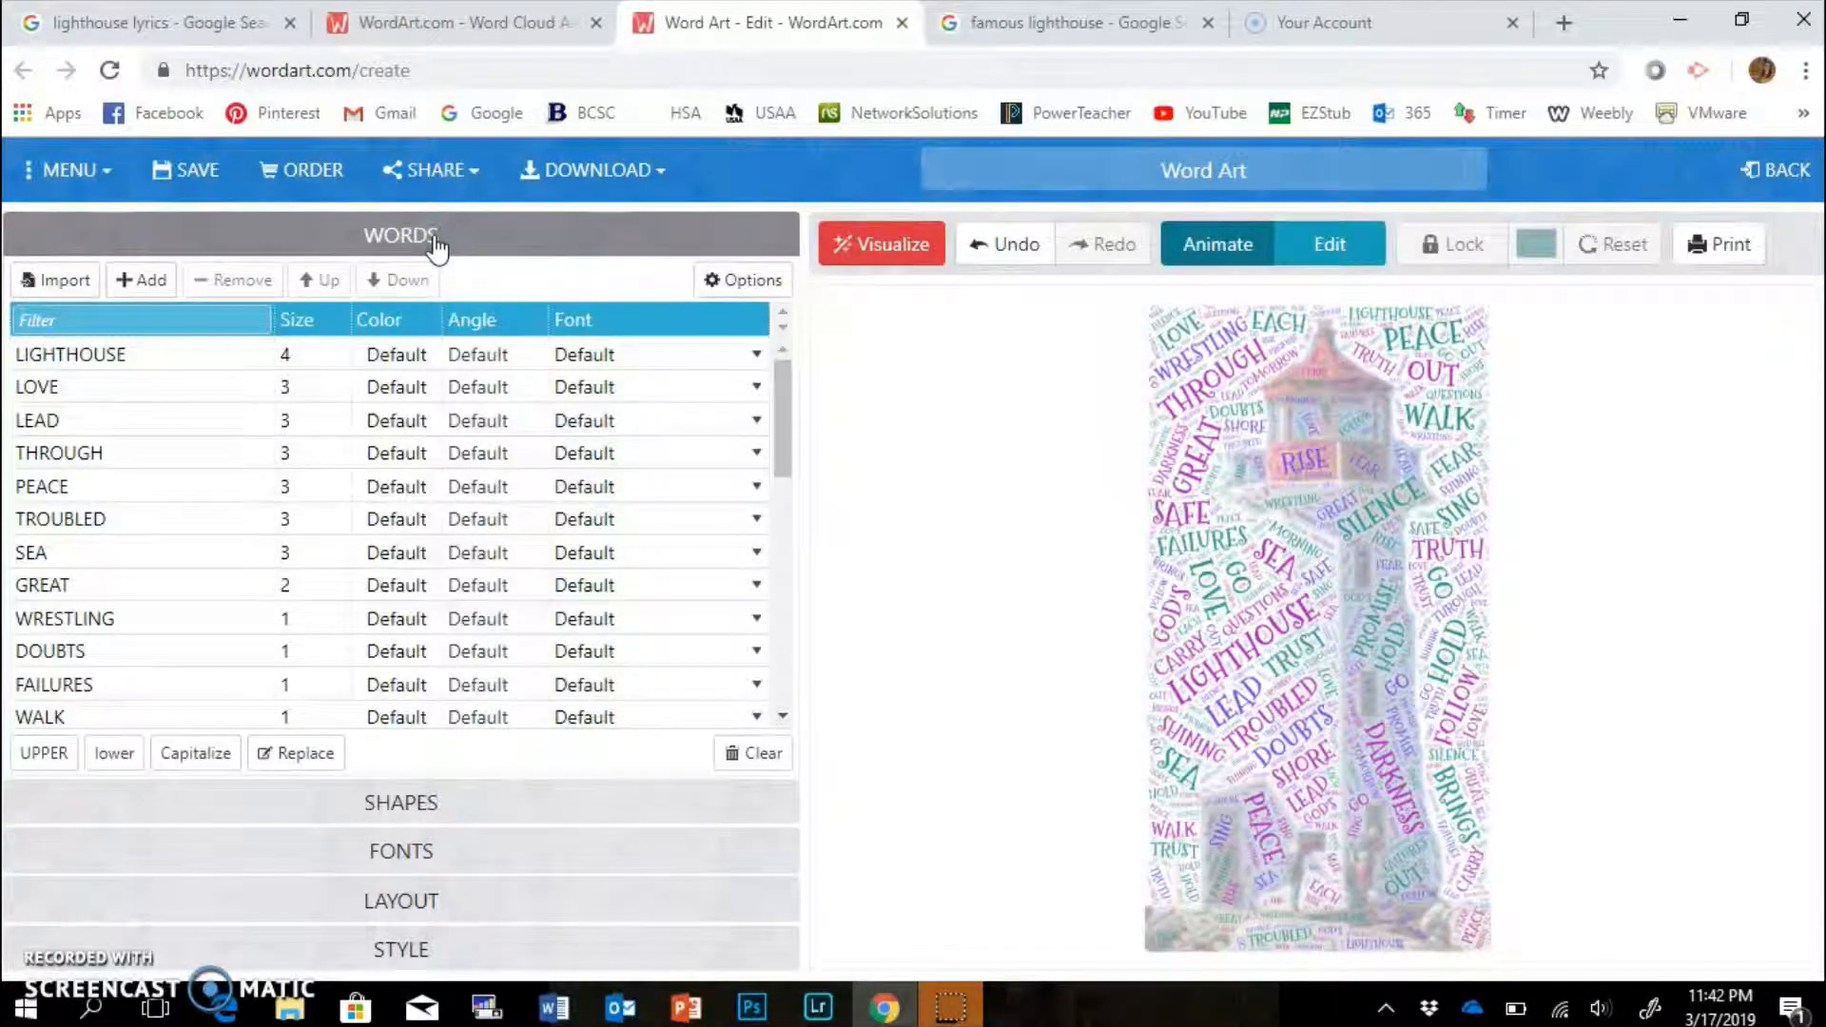
Apply the Random layout, lower the density to 8%, and regenerate the lighthouse cloud.
click(417, 853)
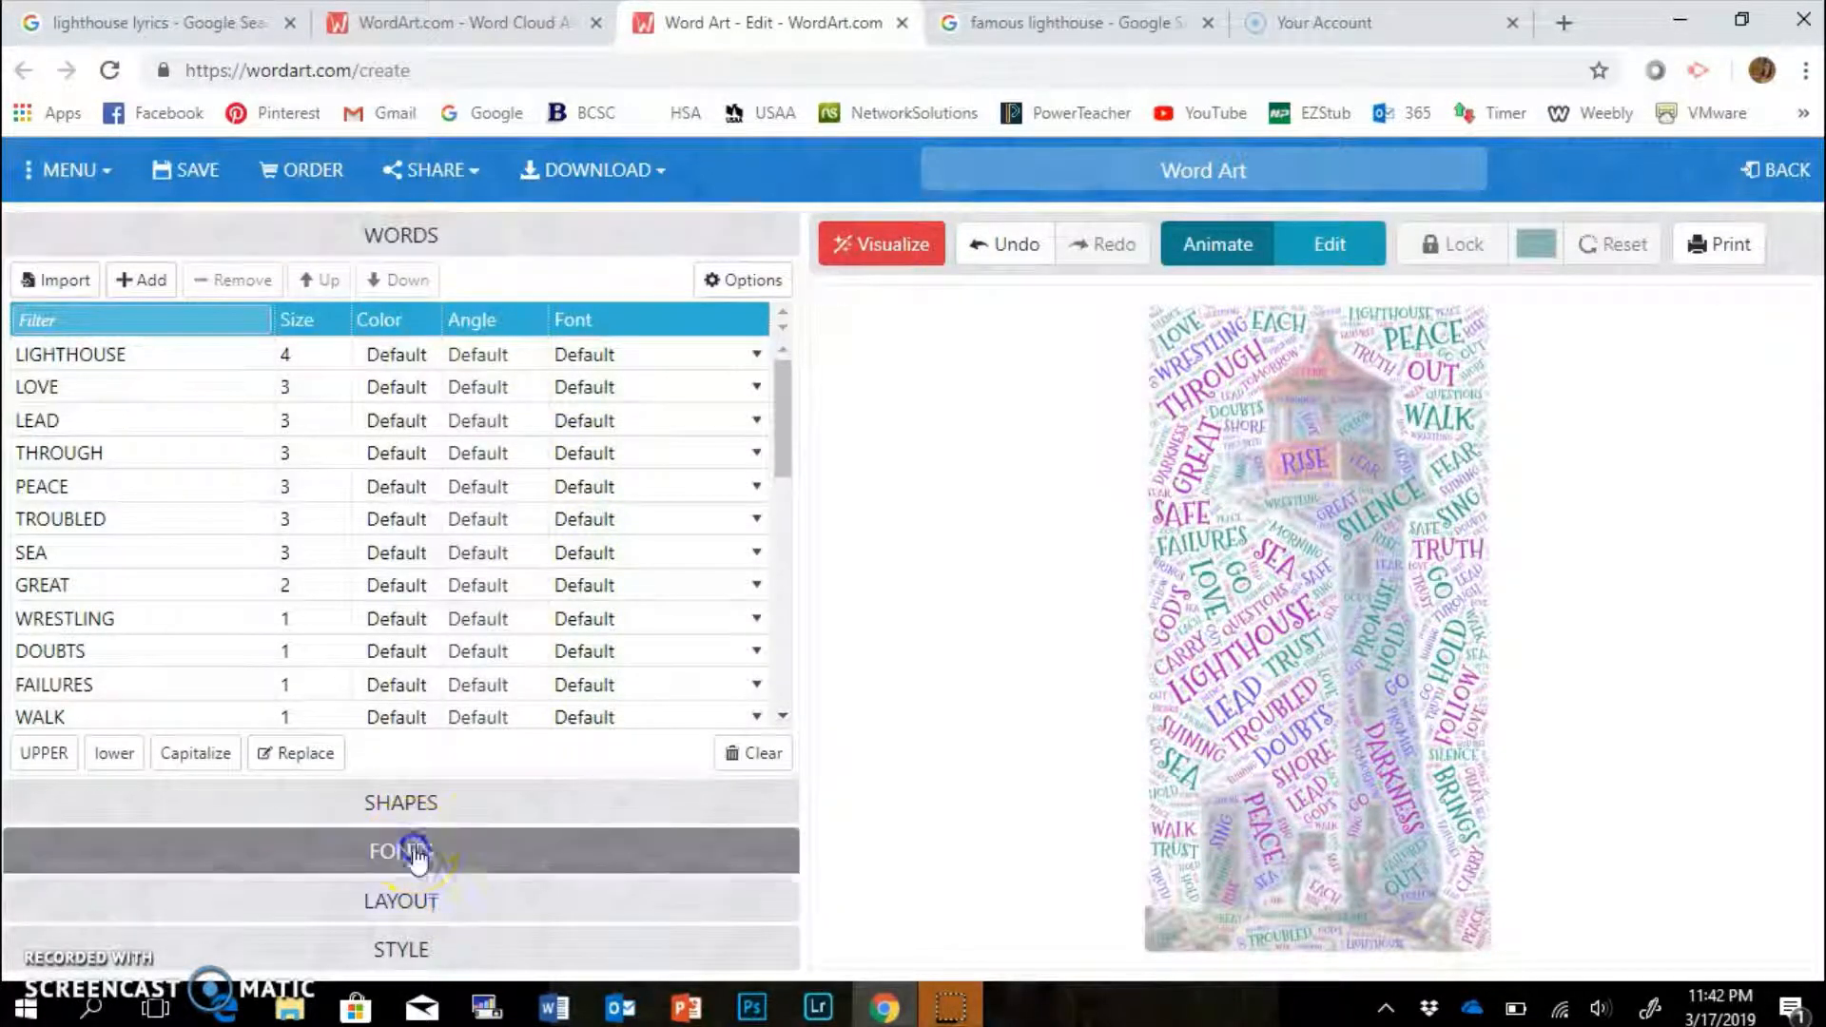
click(409, 895)
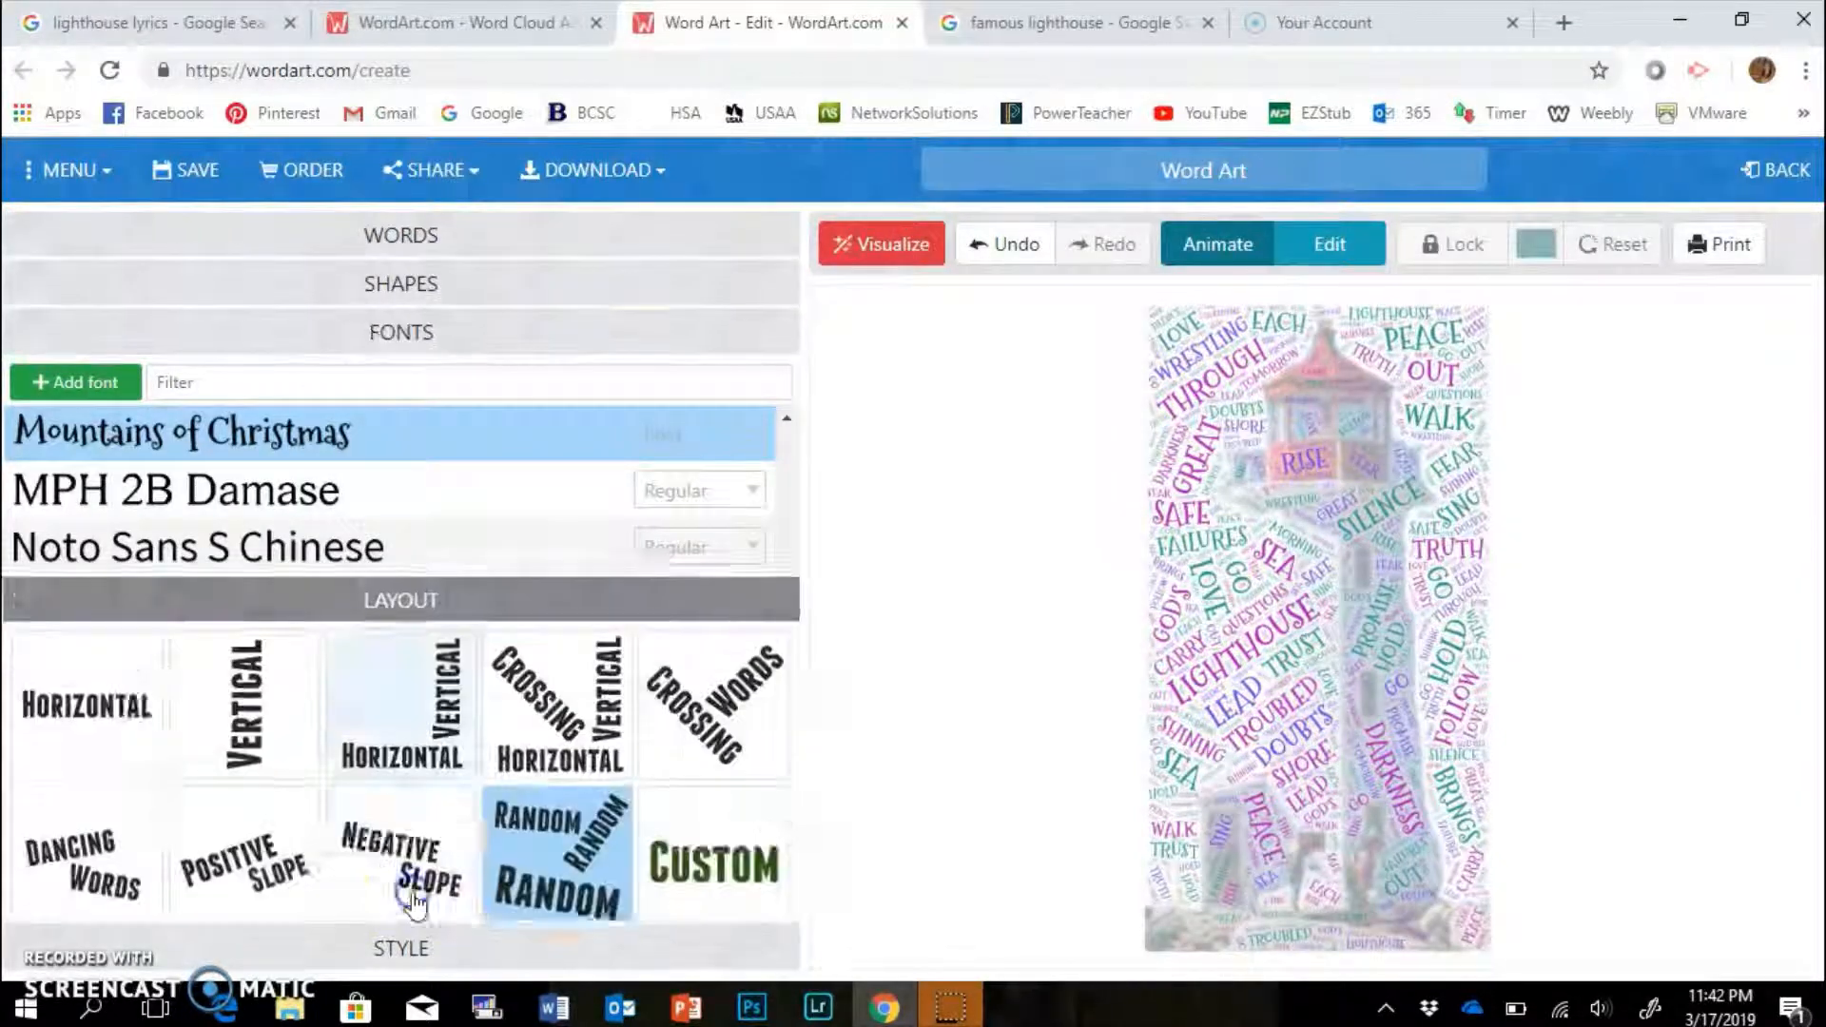
drag(461, 903, 348, 913)
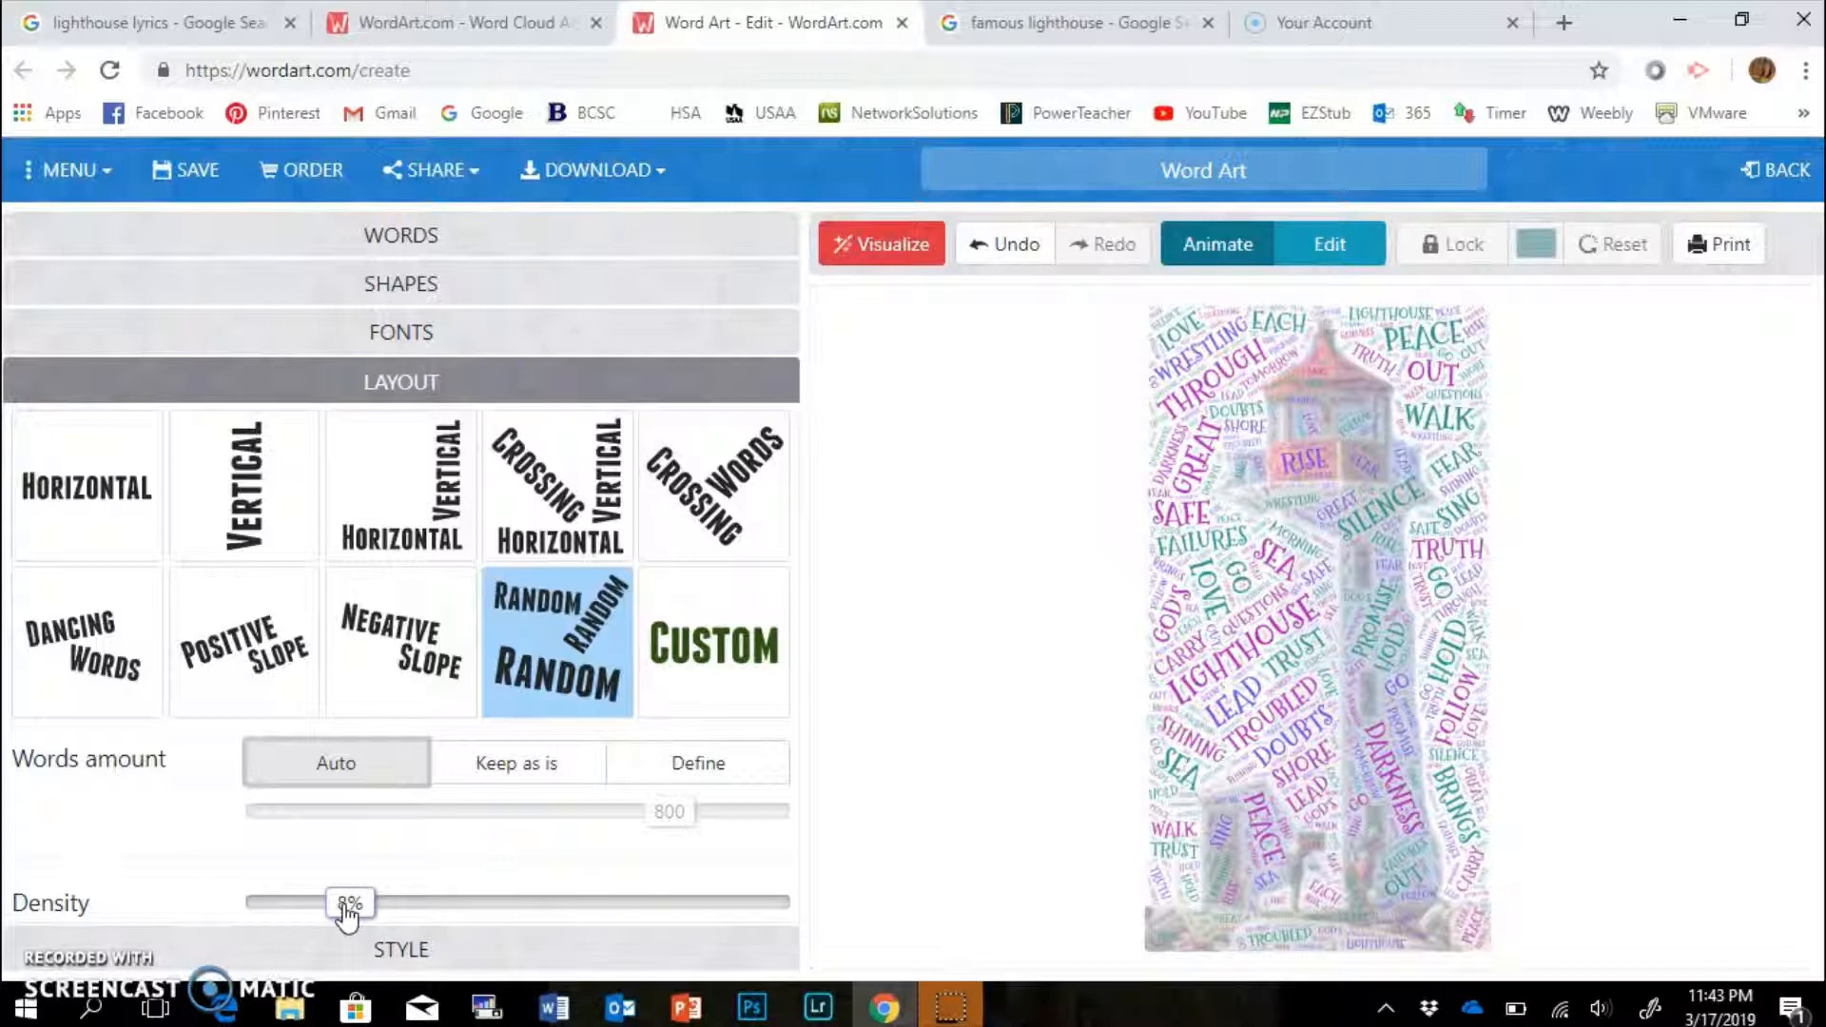
click(868, 245)
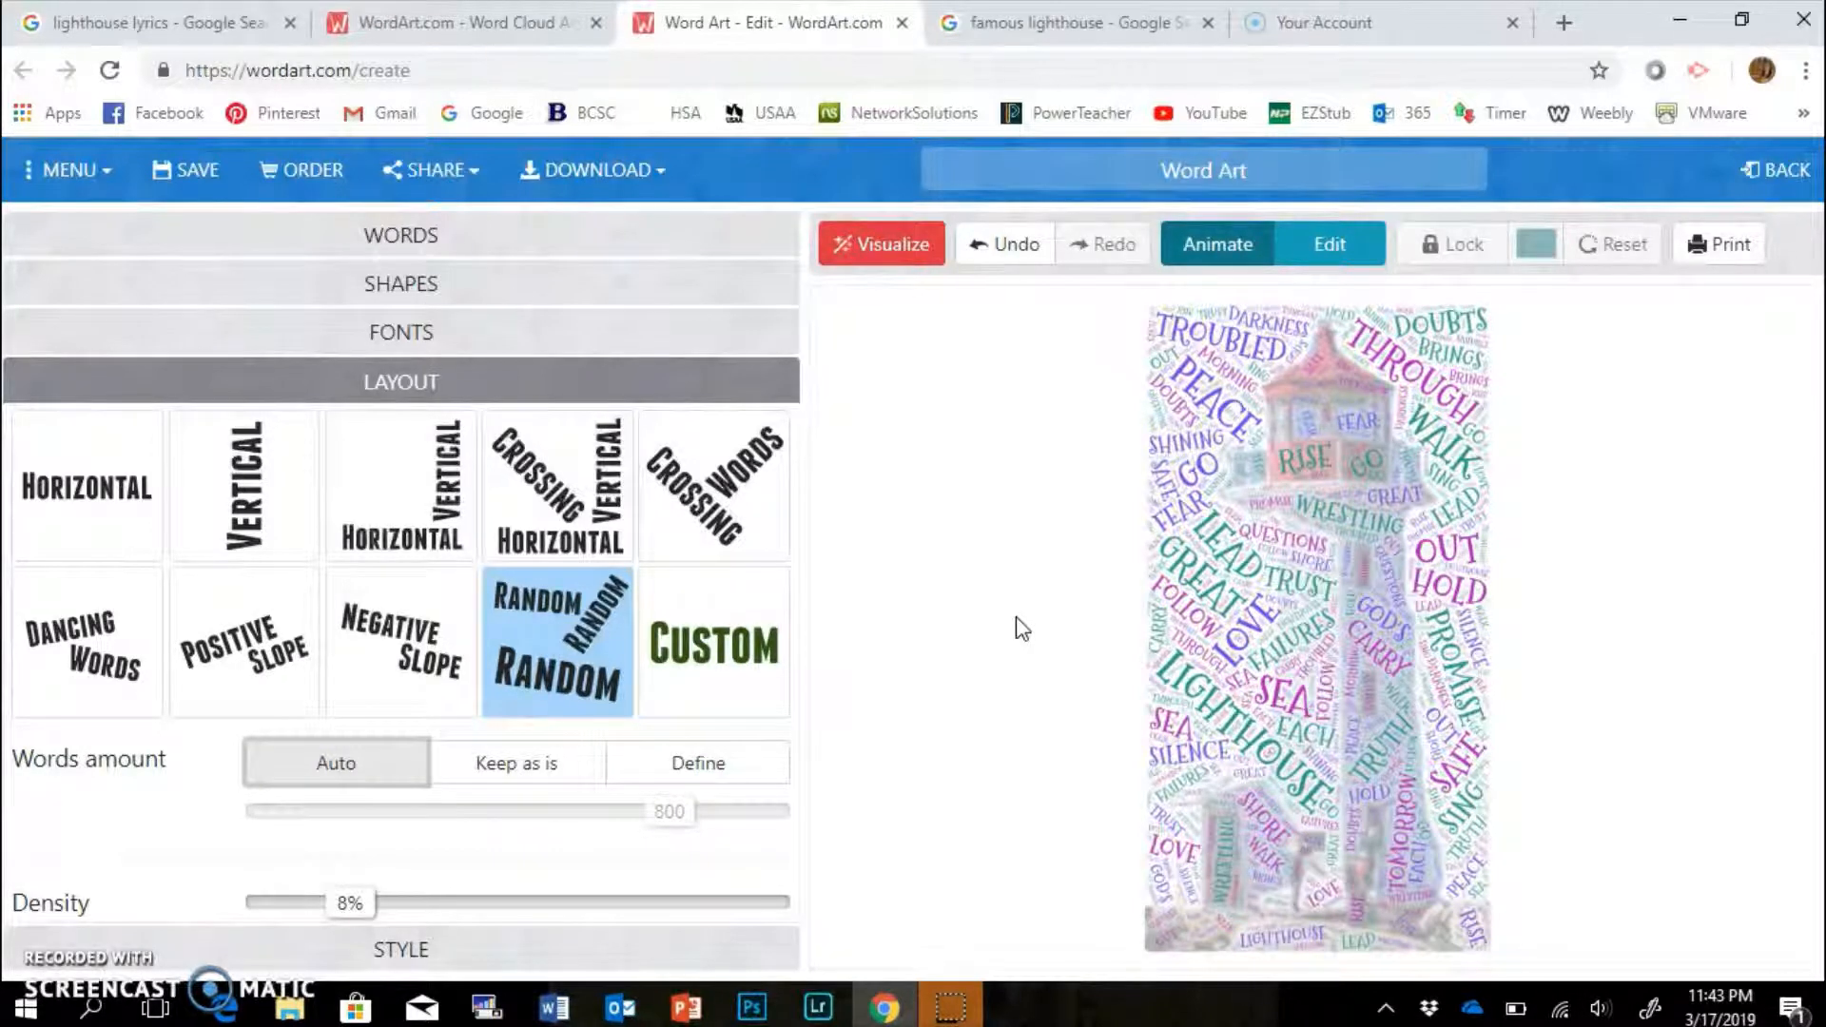
Regenerate the cloud with the Vertical Horizontal layout at 16% density, using 619 words.
click(425, 487)
drag(350, 904, 510, 901)
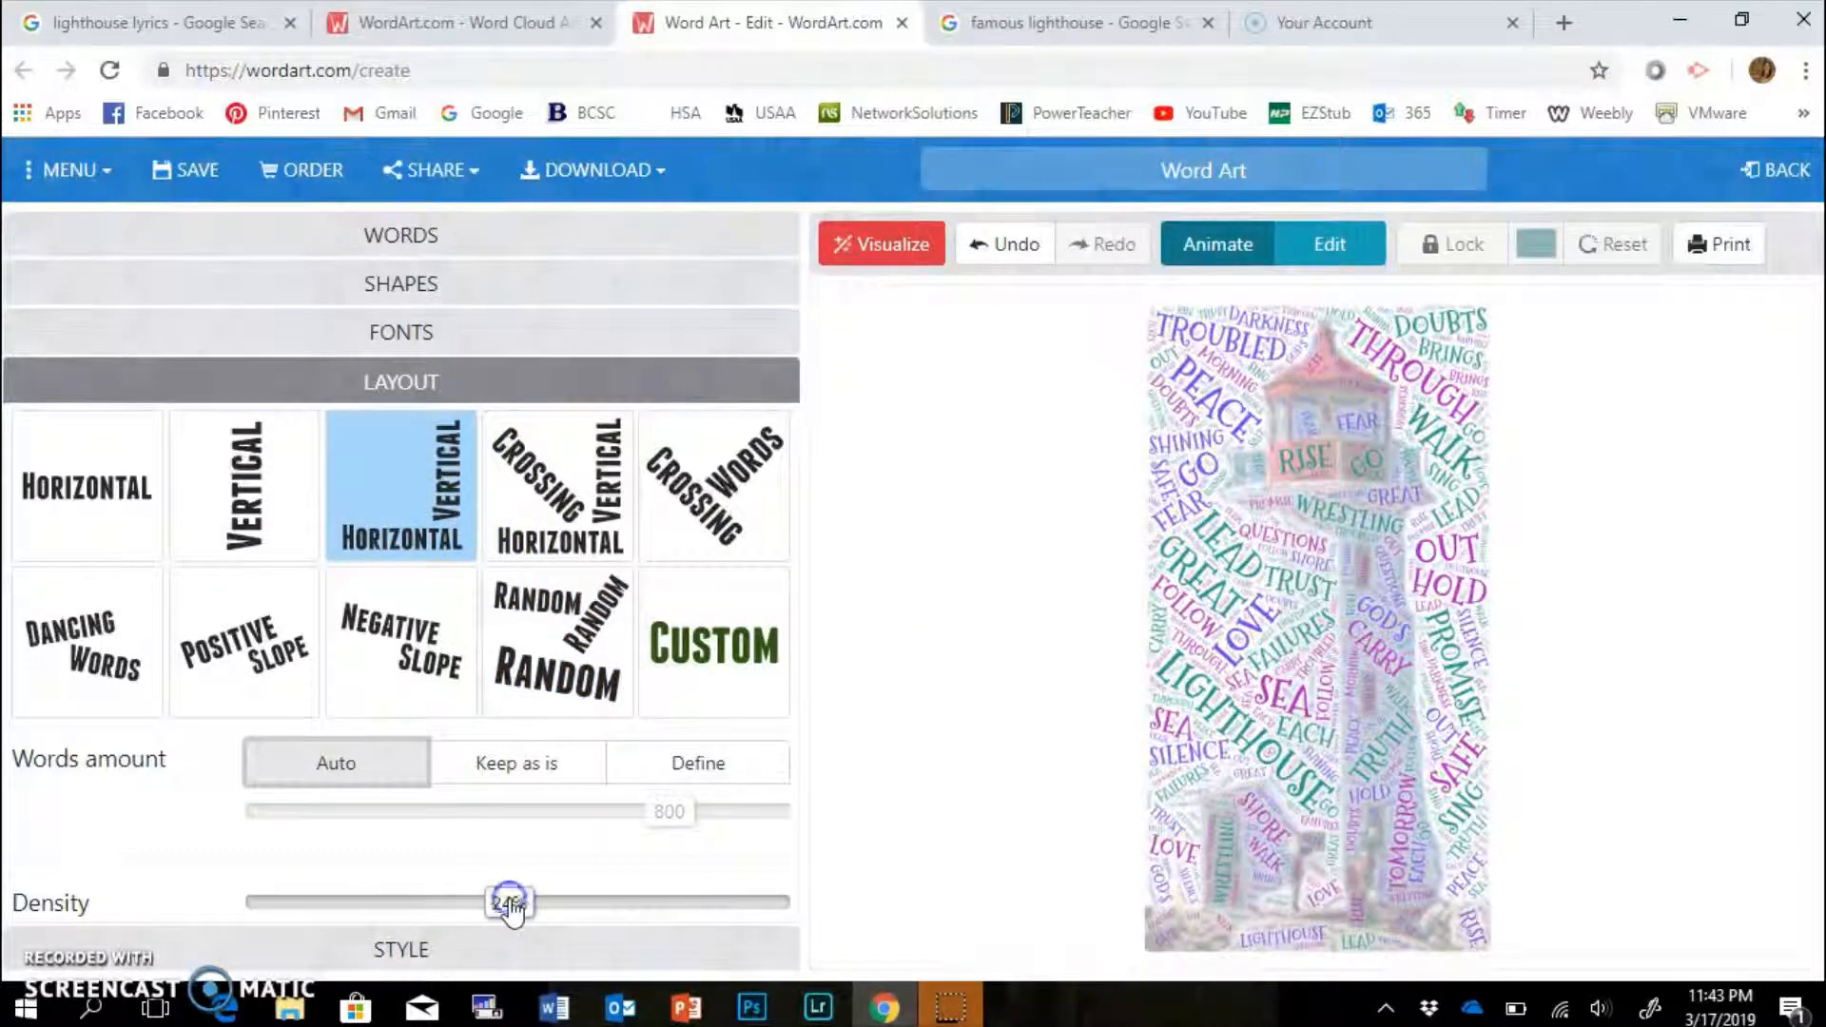
click(887, 252)
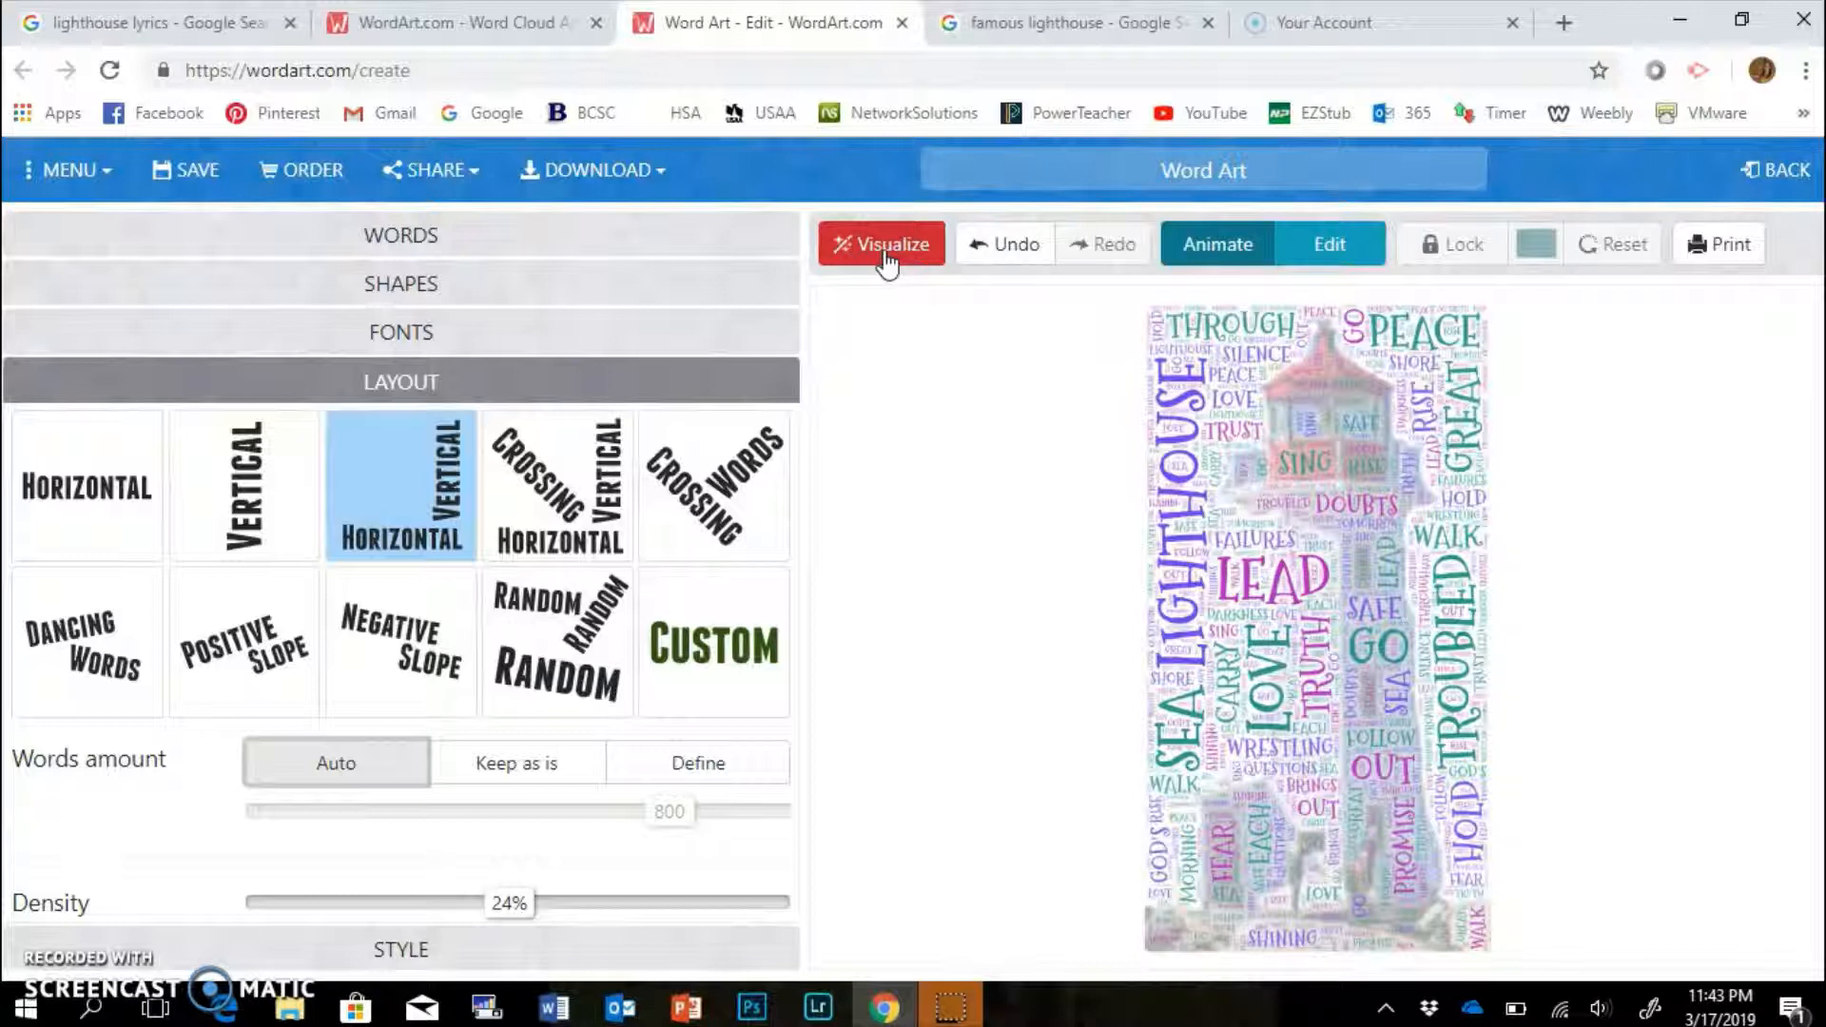
drag(514, 903, 428, 908)
click(887, 245)
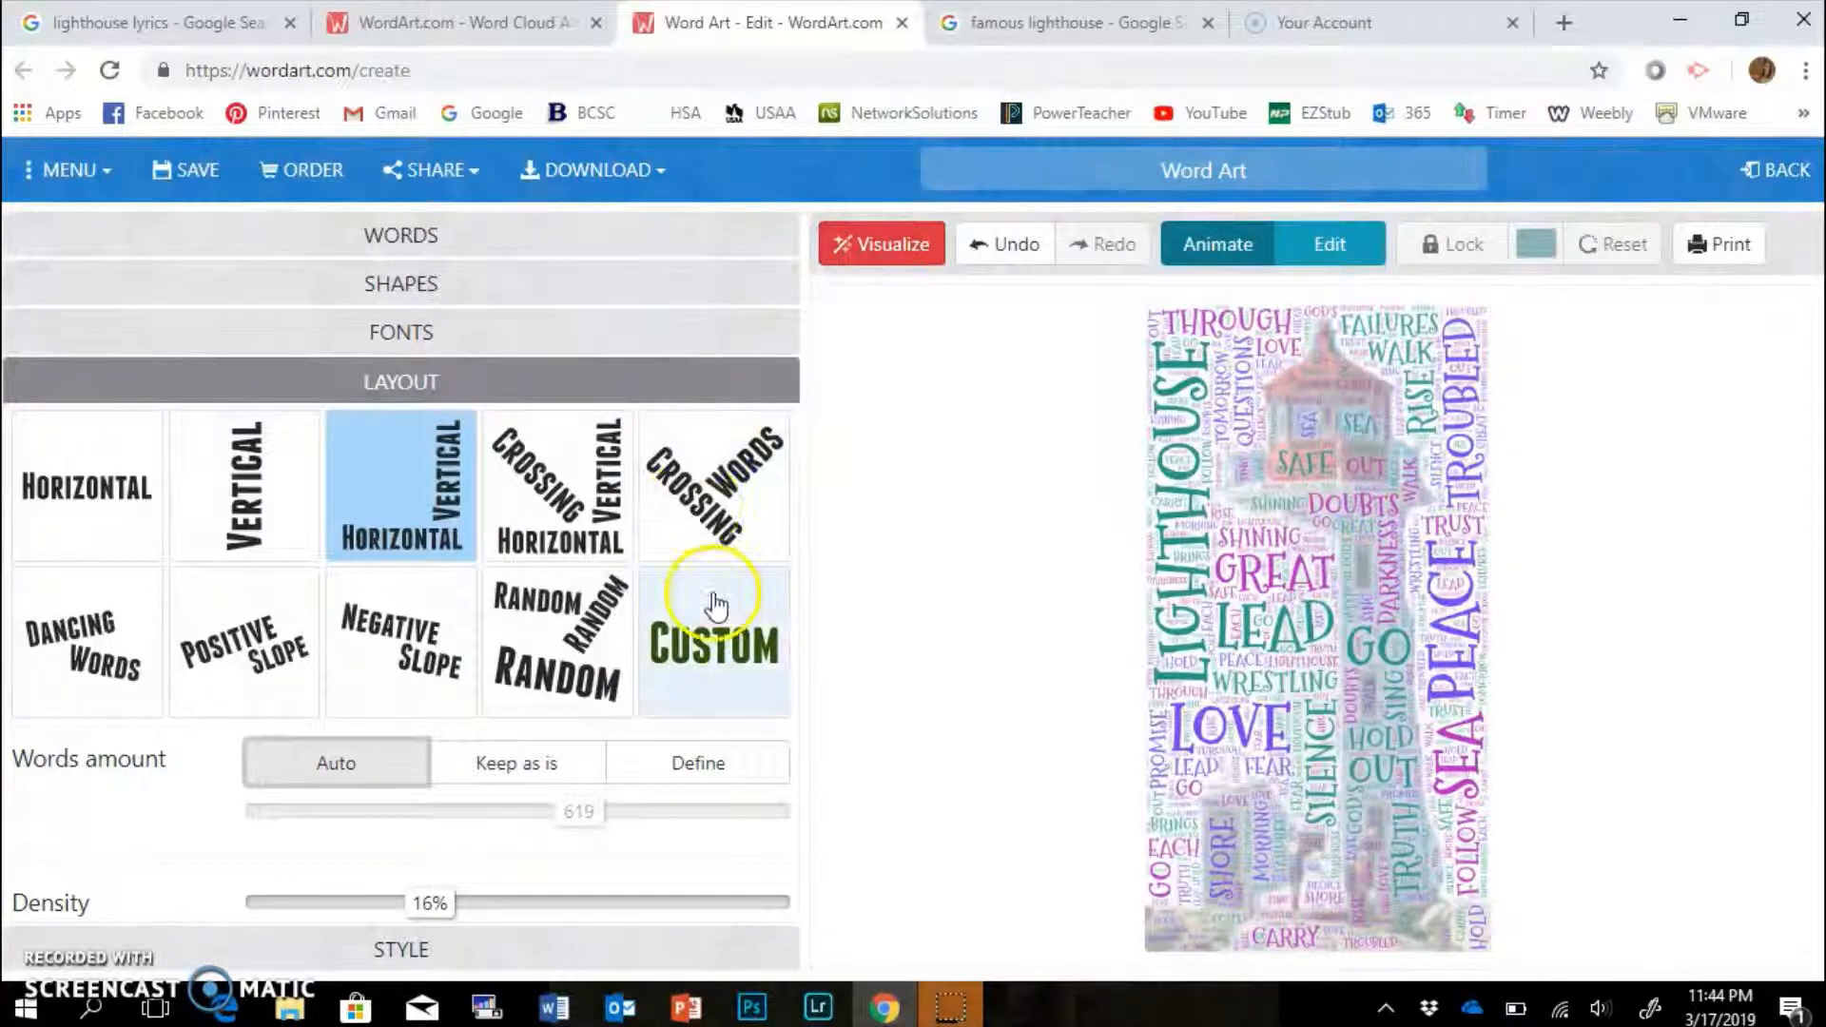
Download the cloud as a Standard JPEG named 'Word Art_lighthouse2' in the word art folder.
click(625, 176)
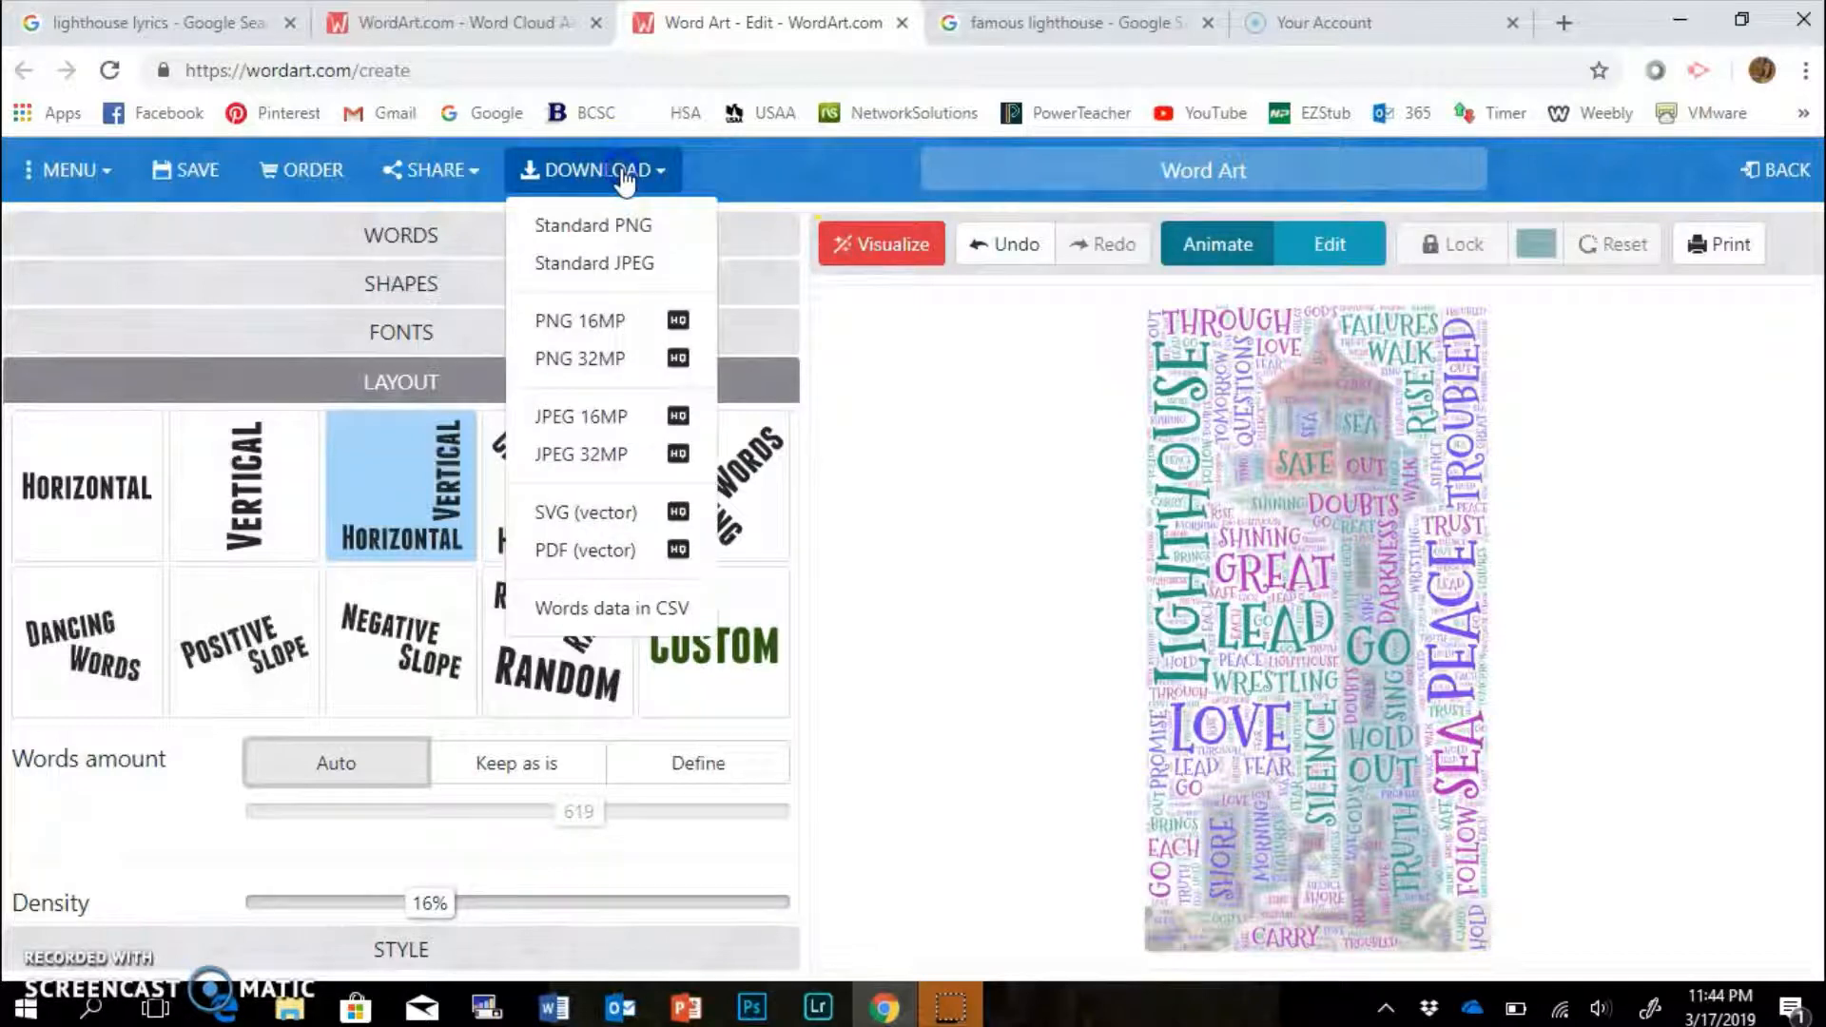
click(611, 267)
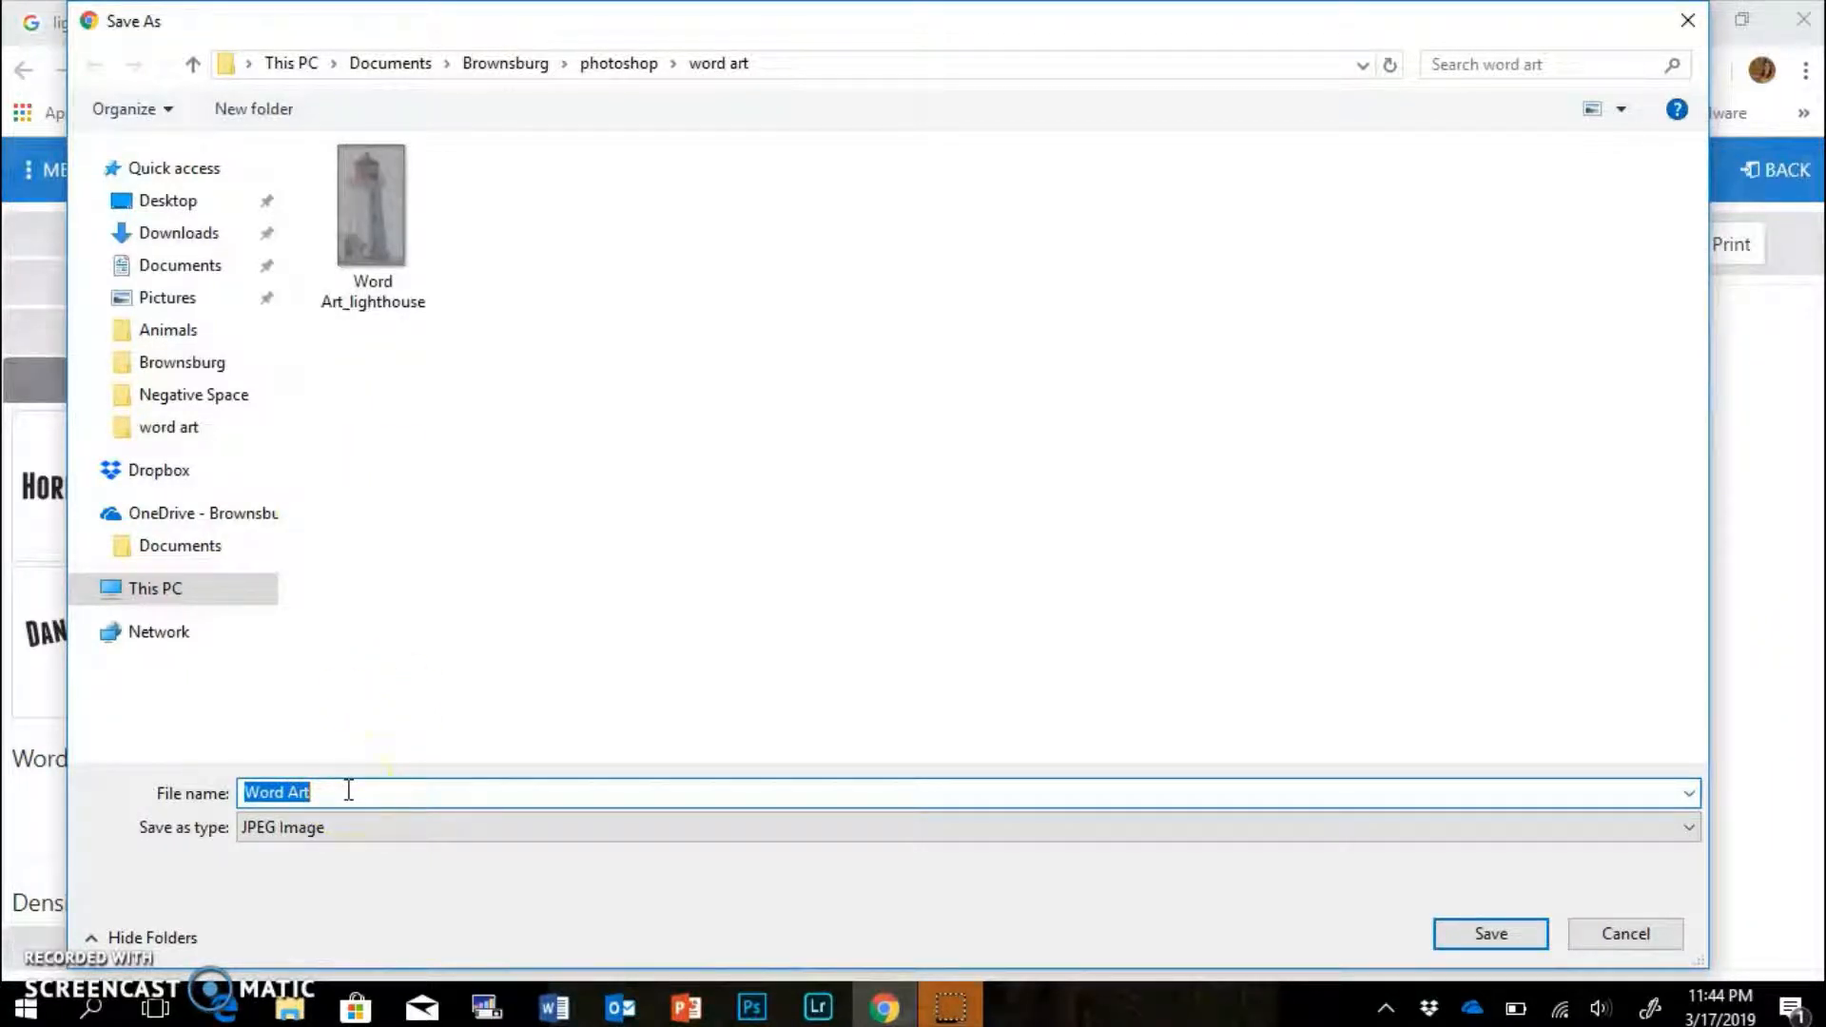
click(348, 791)
text(_lighthouse)
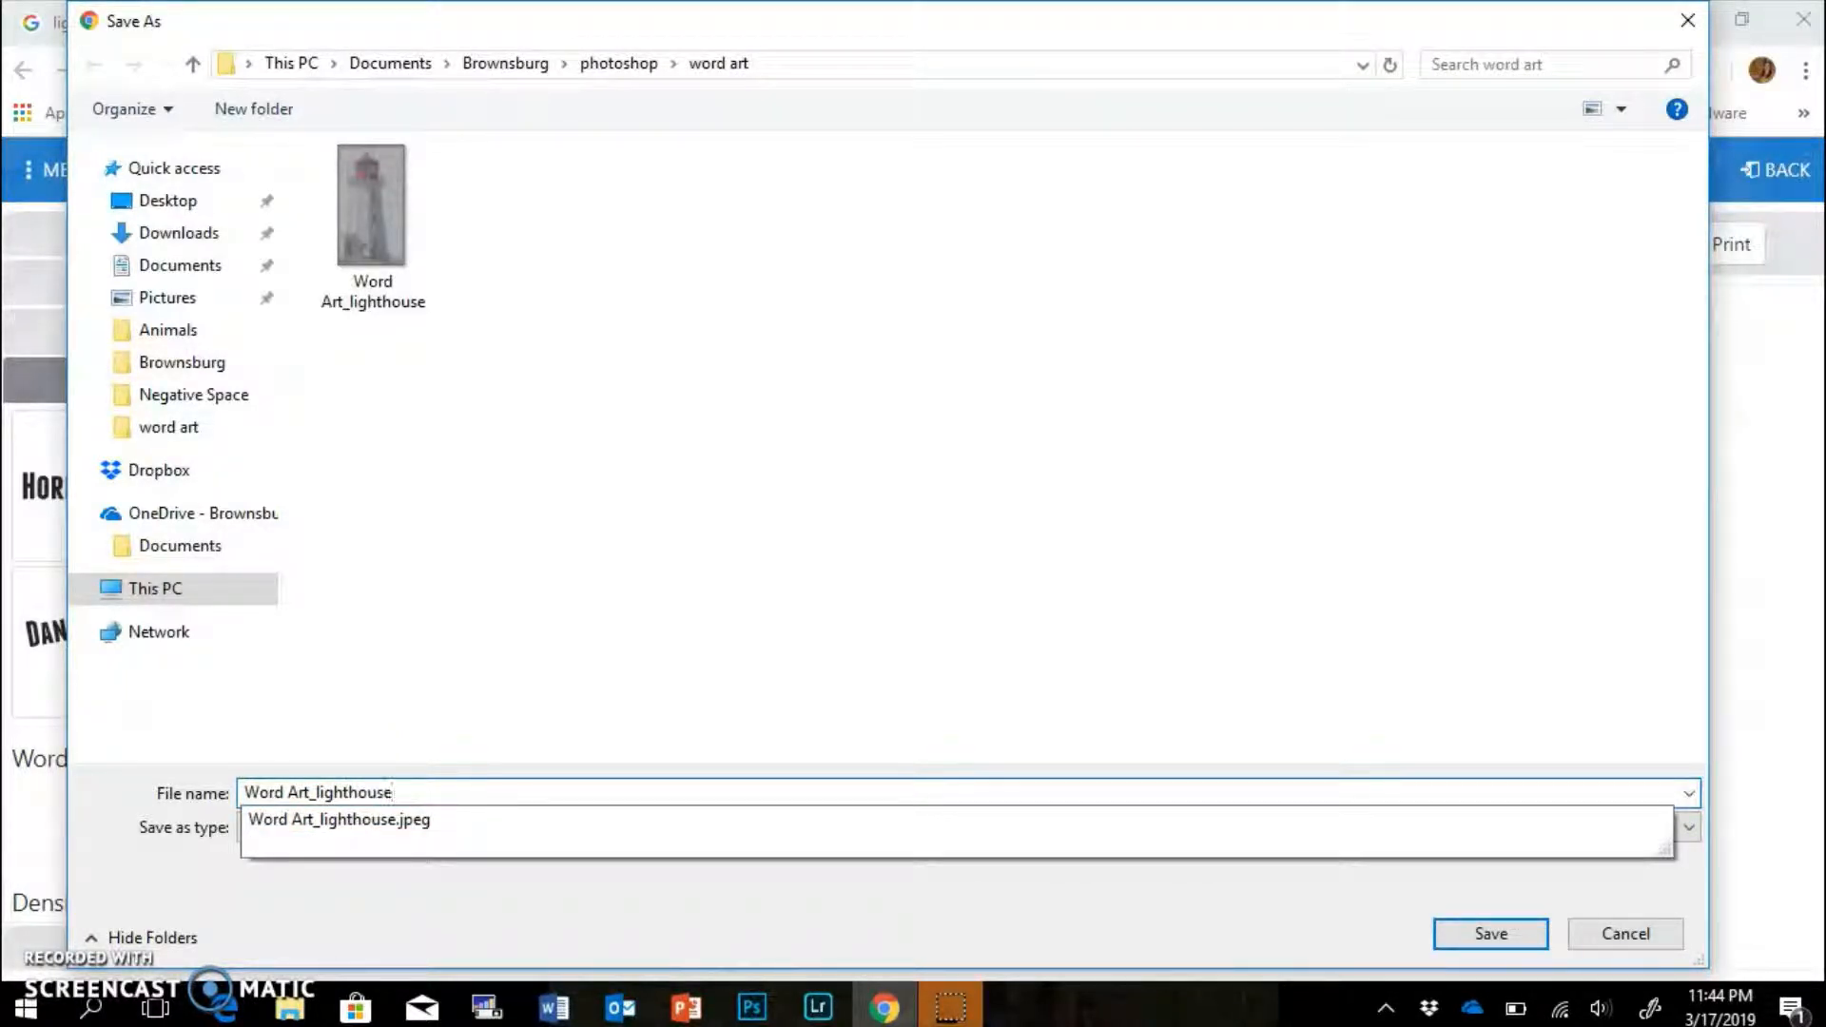
text(2)
key(Return)
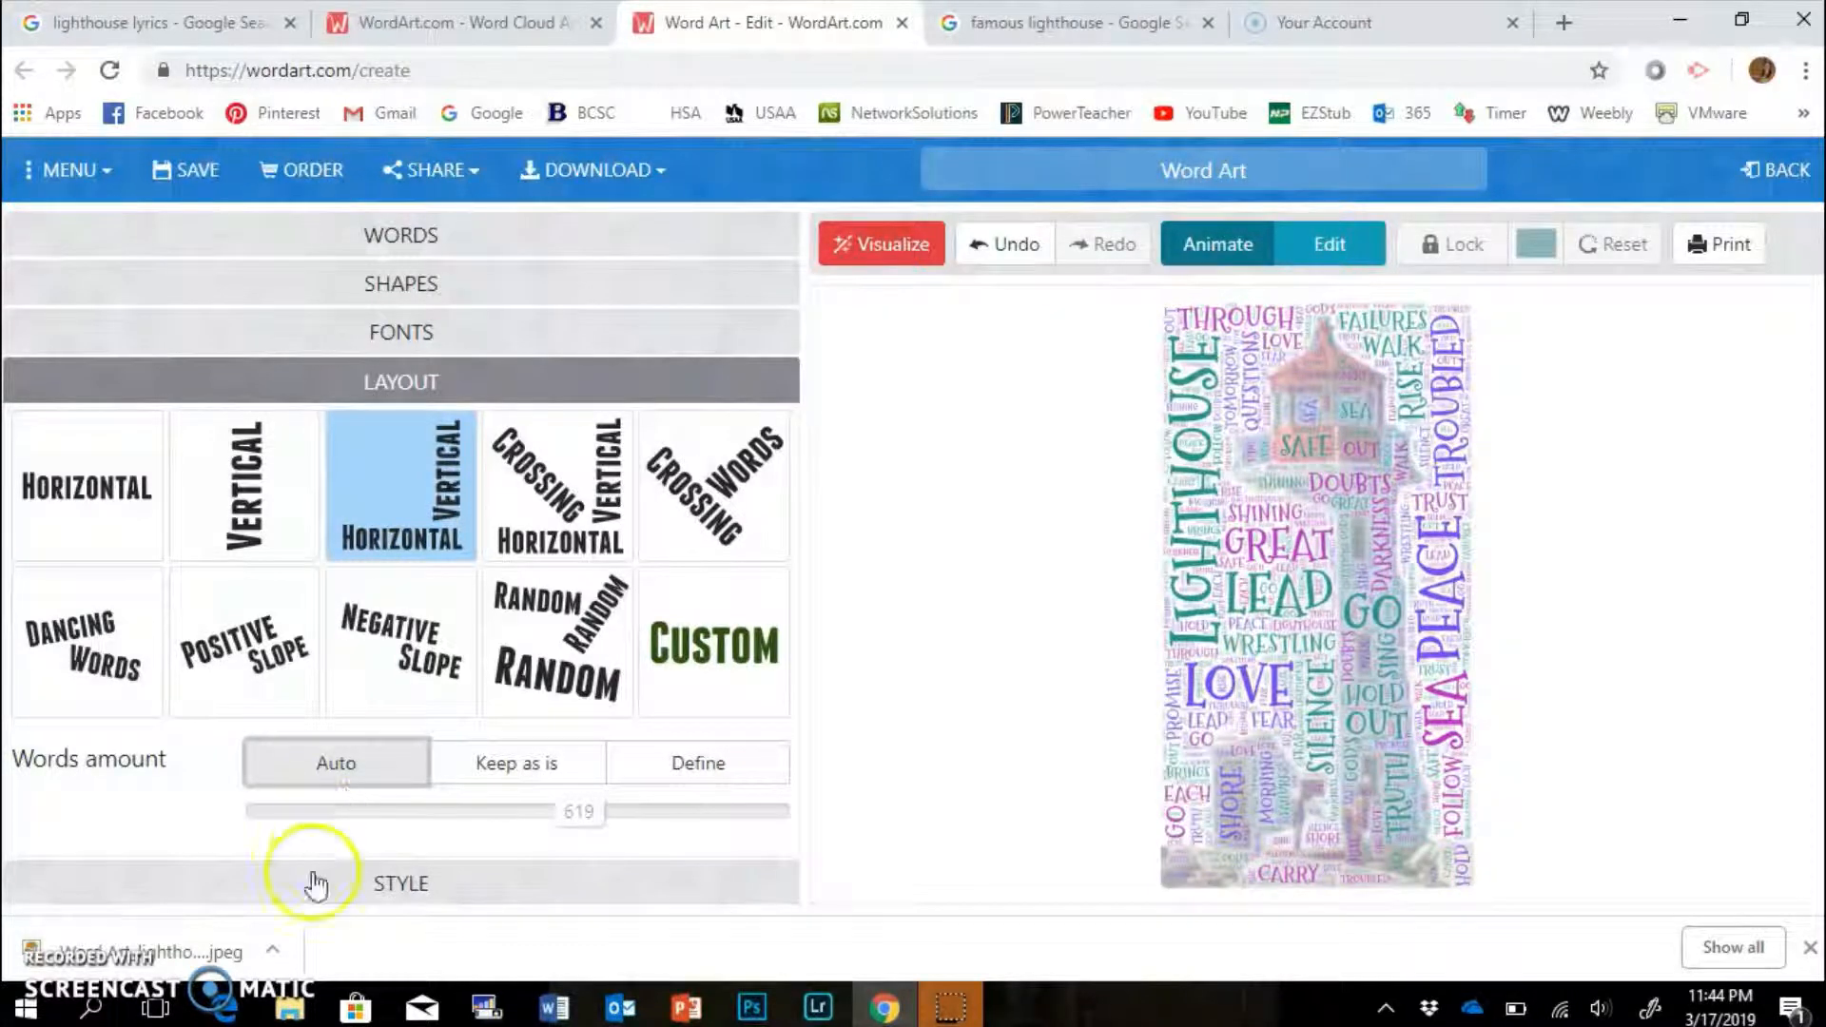
View Word Art_lighthouse2 in Photo Viewer, flip to the earlier Word Art_lighthouse for comparison, then close.
click(293, 1016)
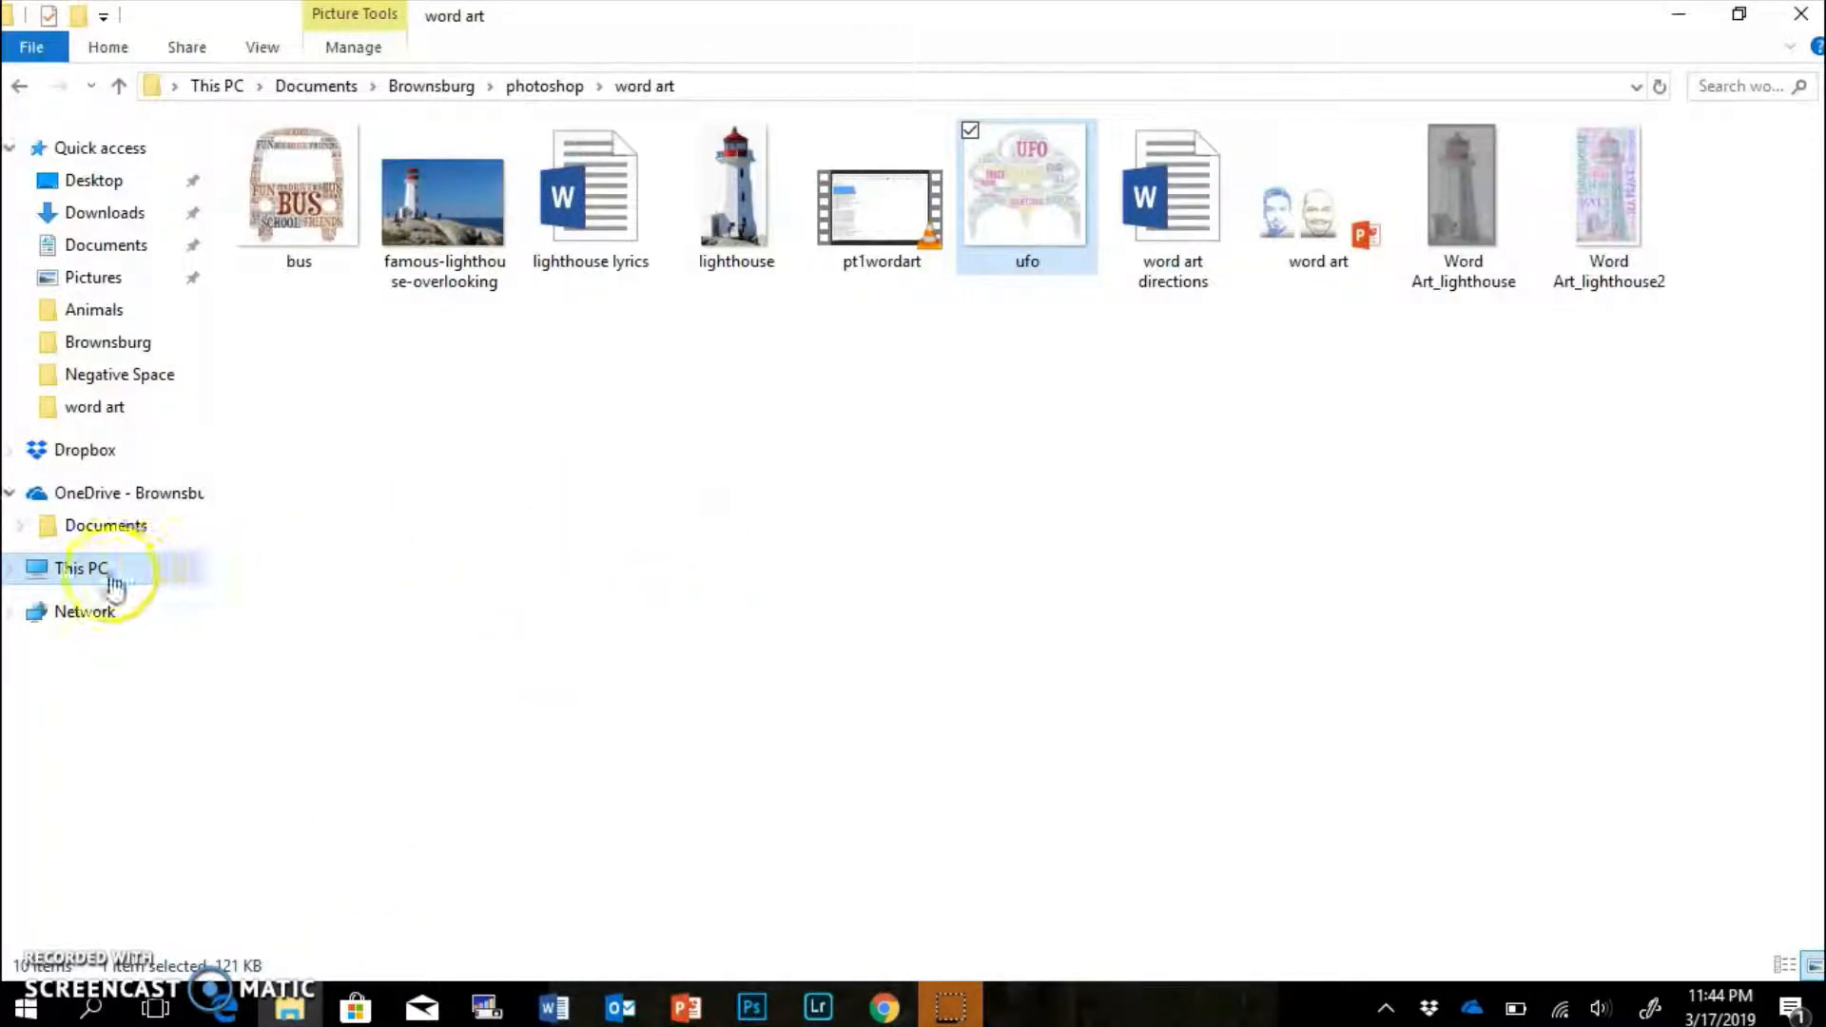
click(1622, 207)
double_click(1621, 207)
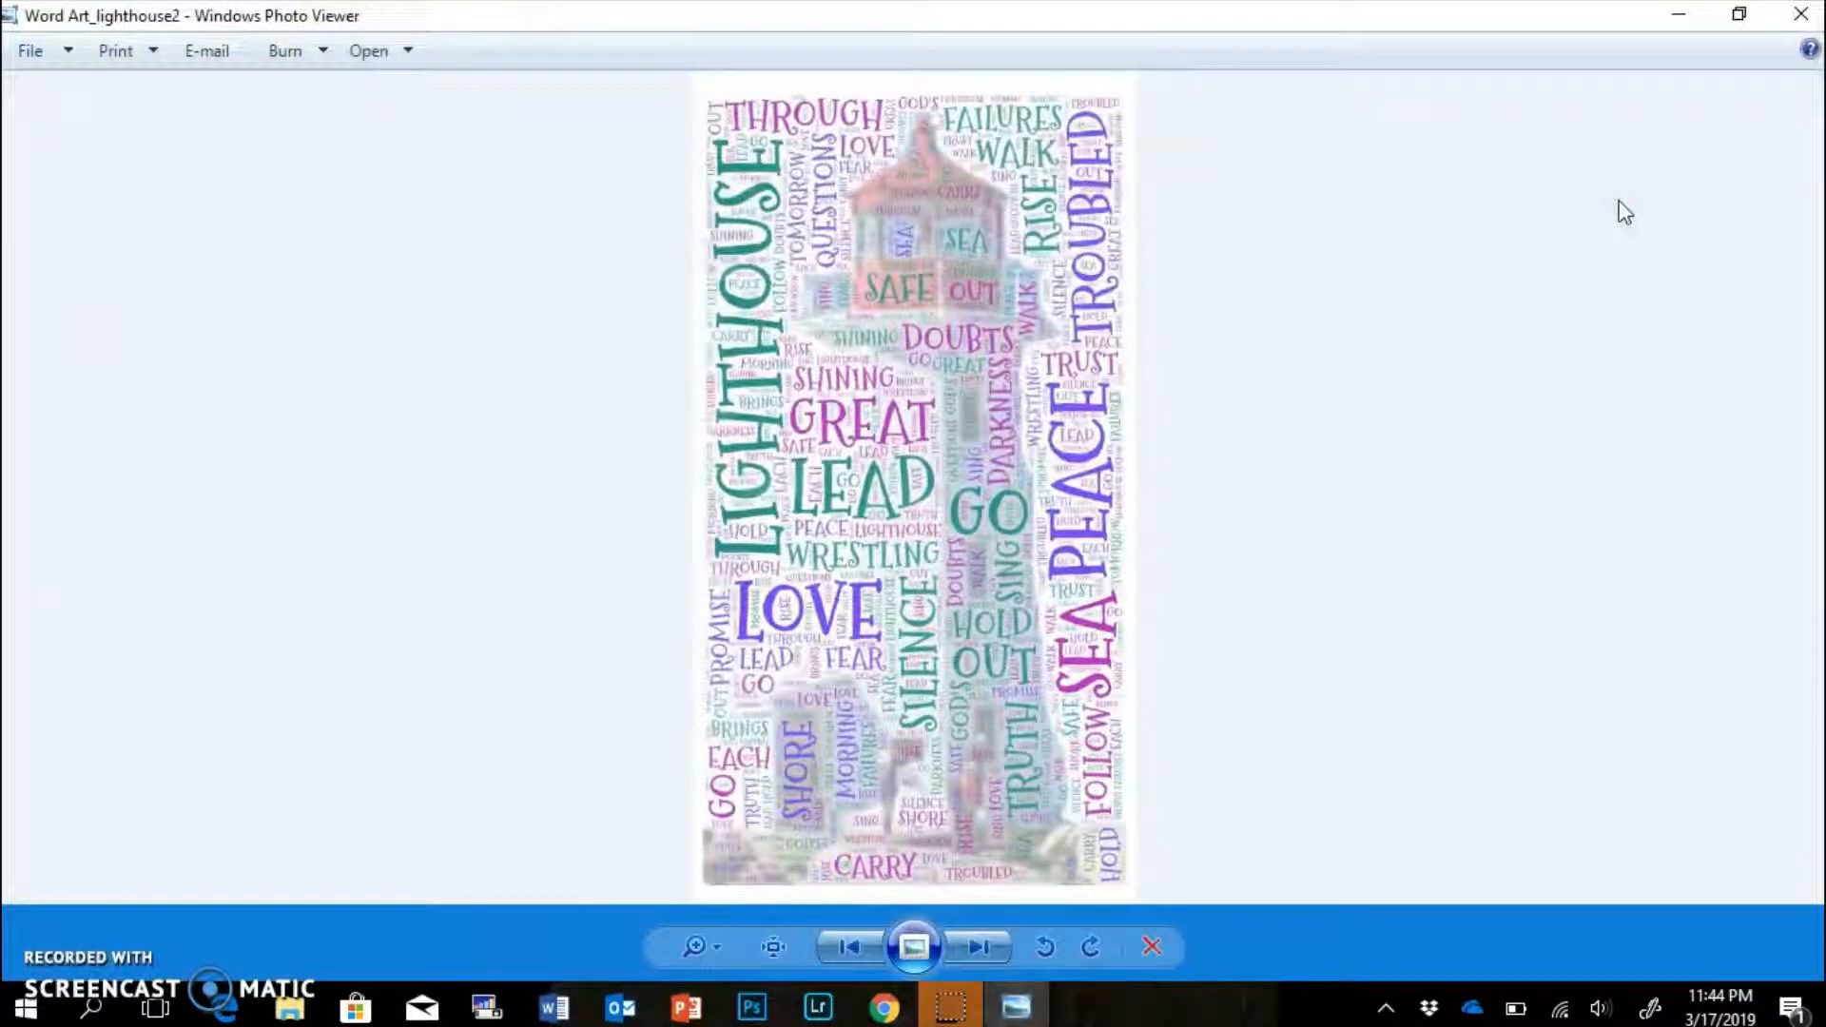
key(Left)
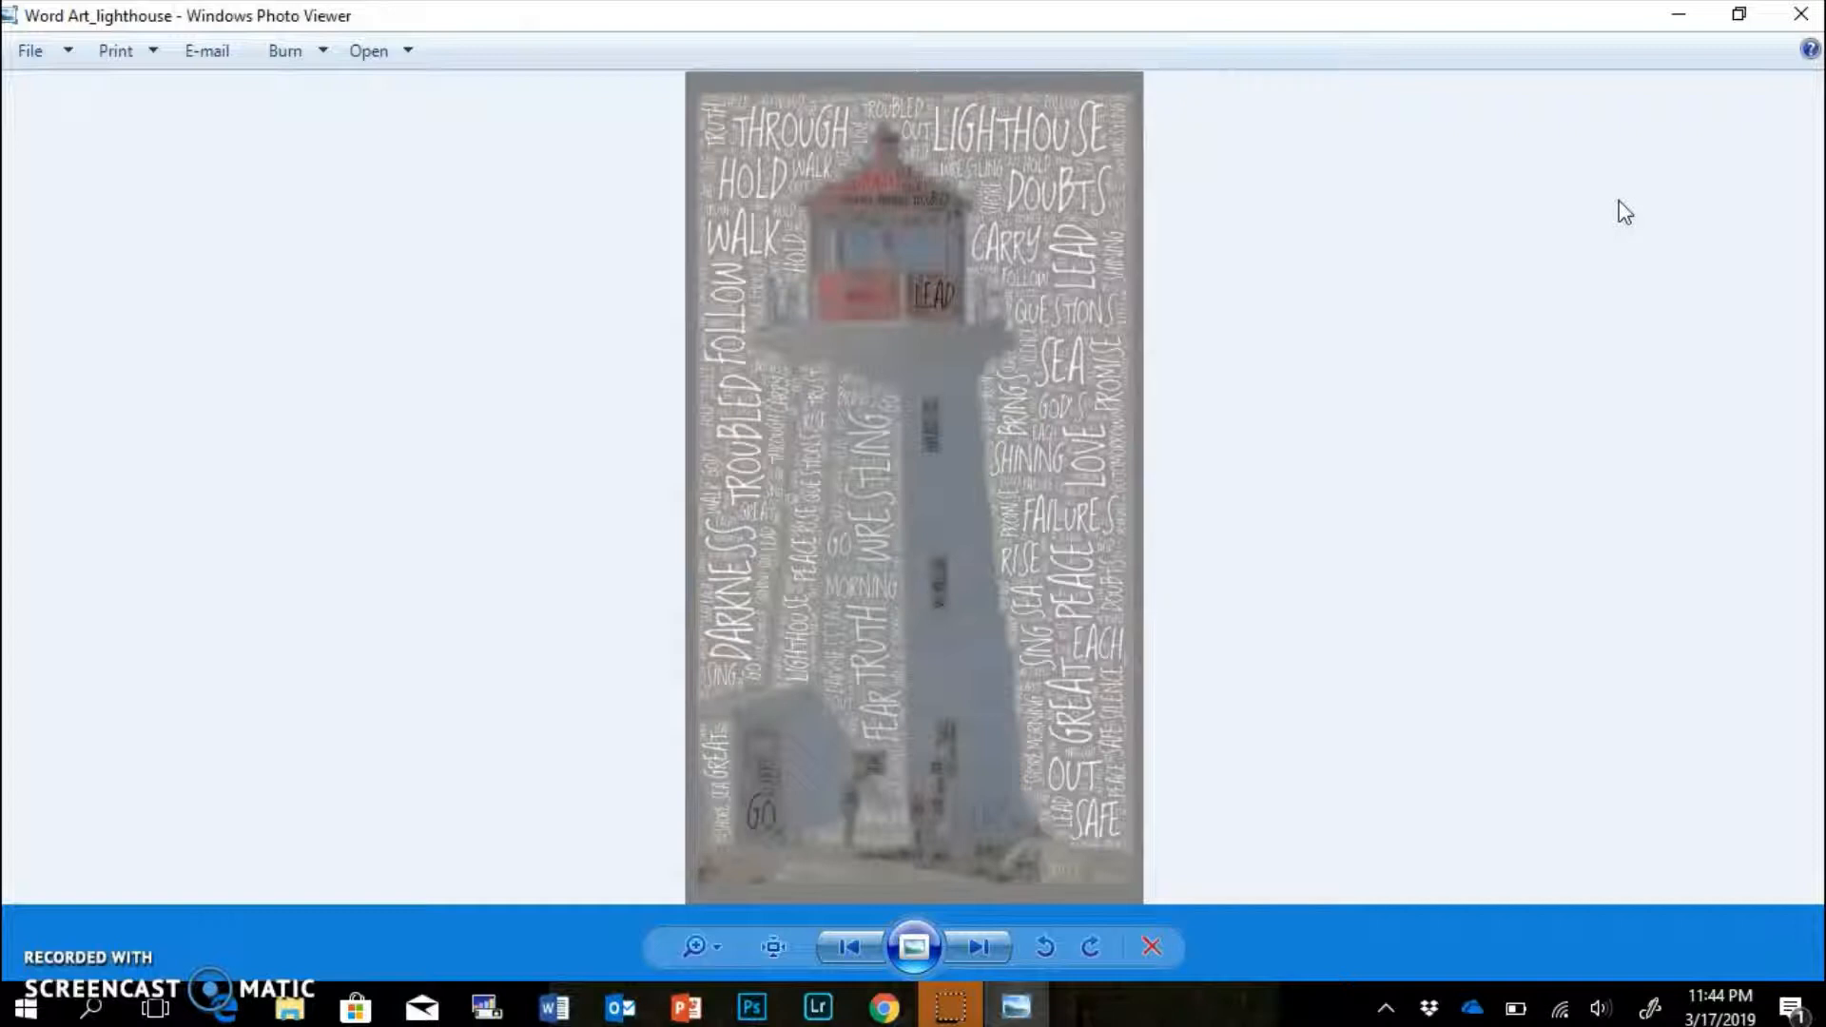
key(Right)
key(Left)
click(1811, 16)
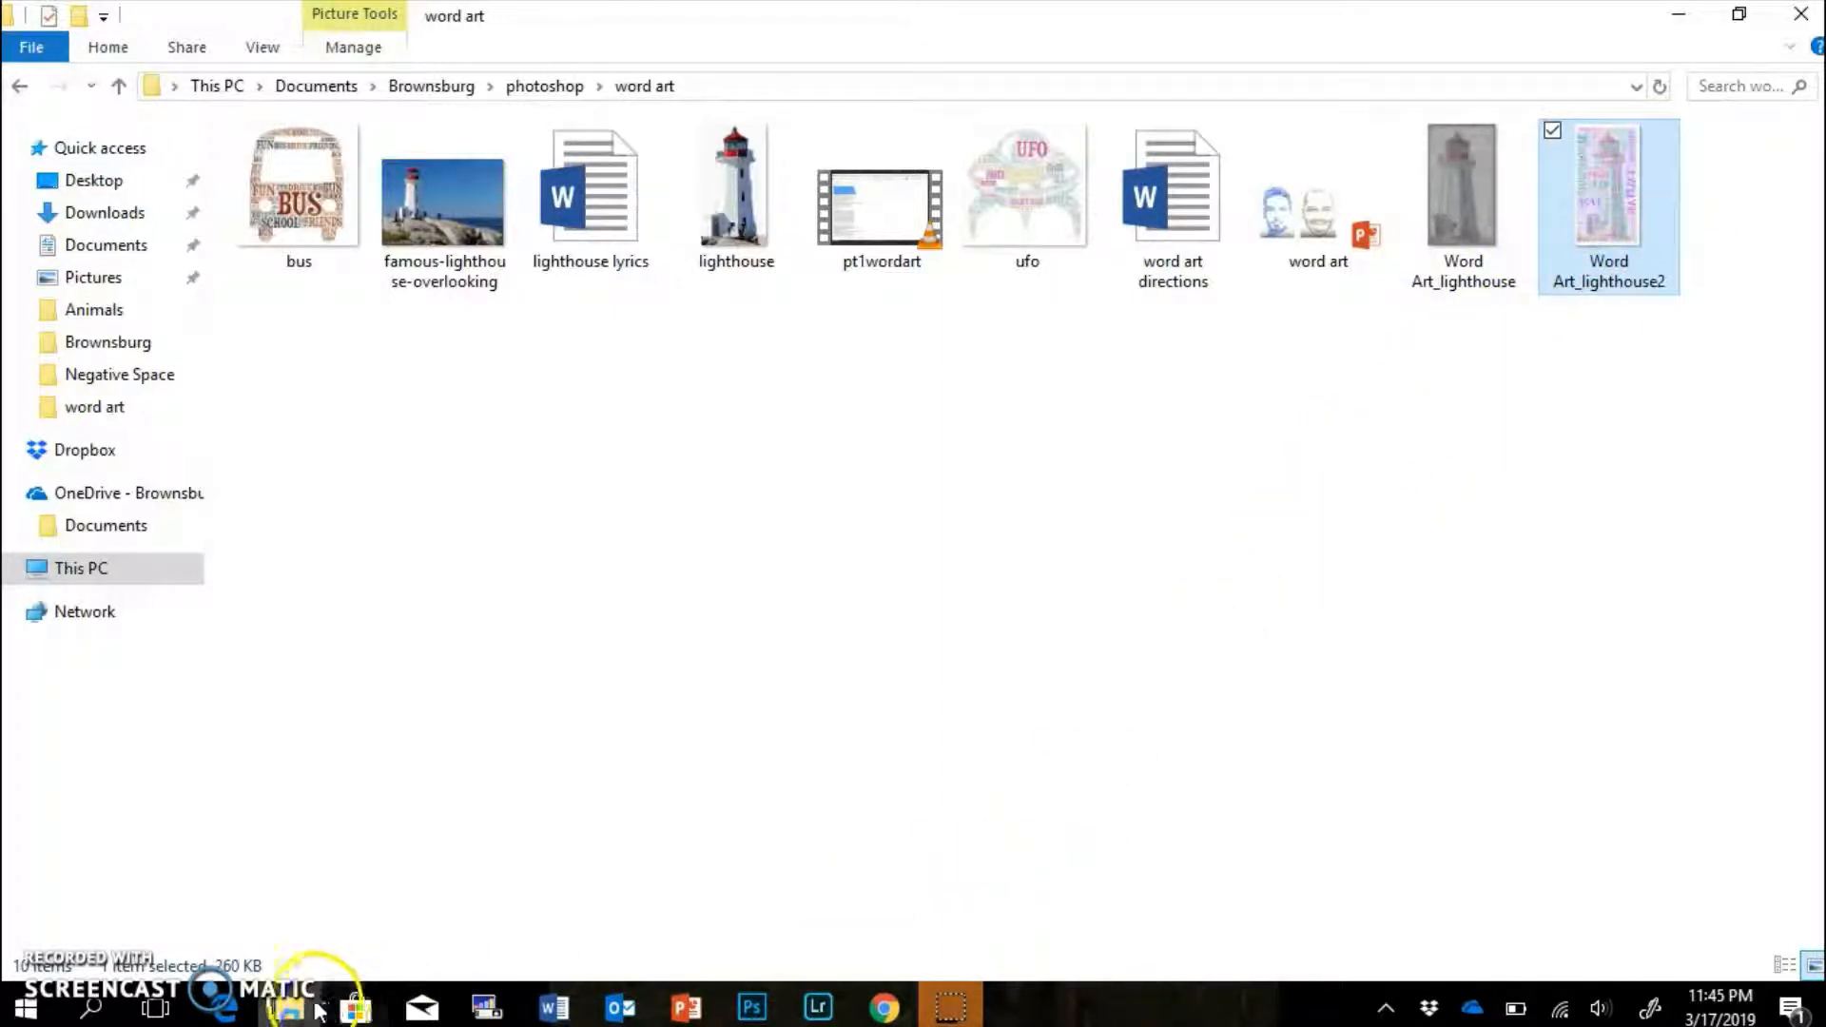
Copy Word Art_lighthouse2 and paste a duplicate, Word Art_lighthouse2 - Copy, into the folder.
mouse_move(314, 1008)
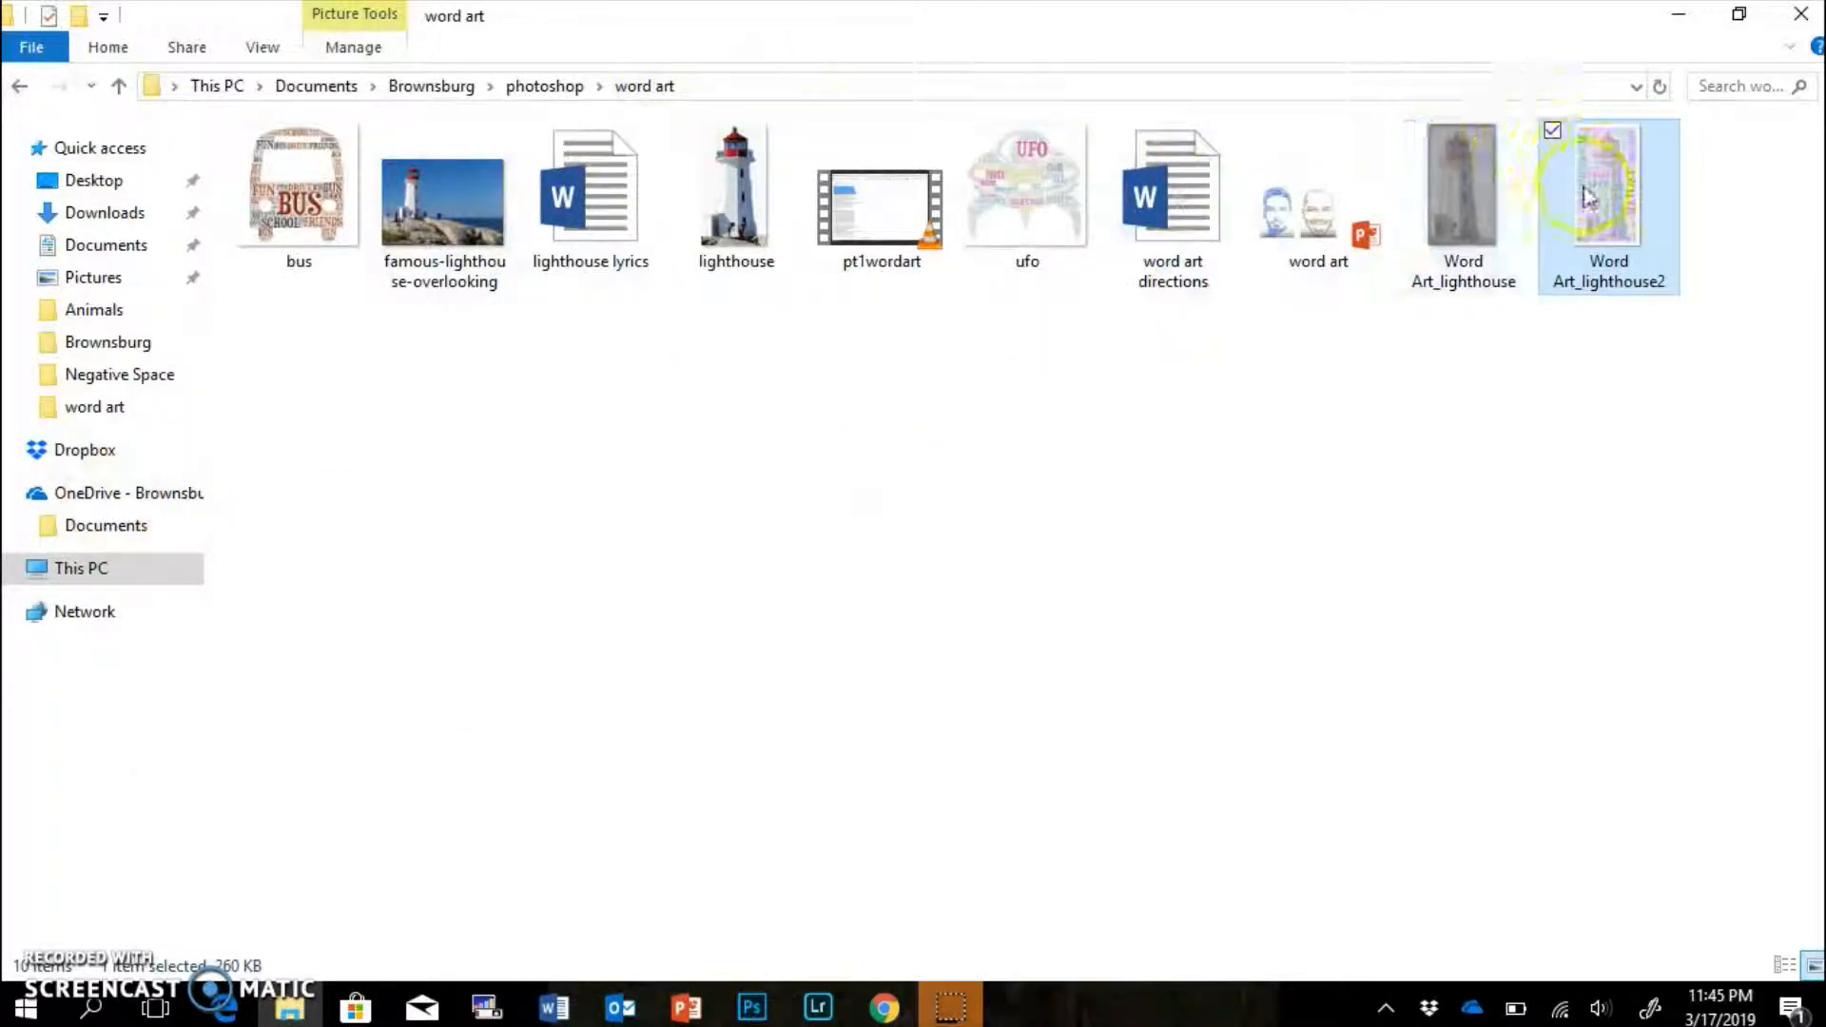
mouse_move(1586, 195)
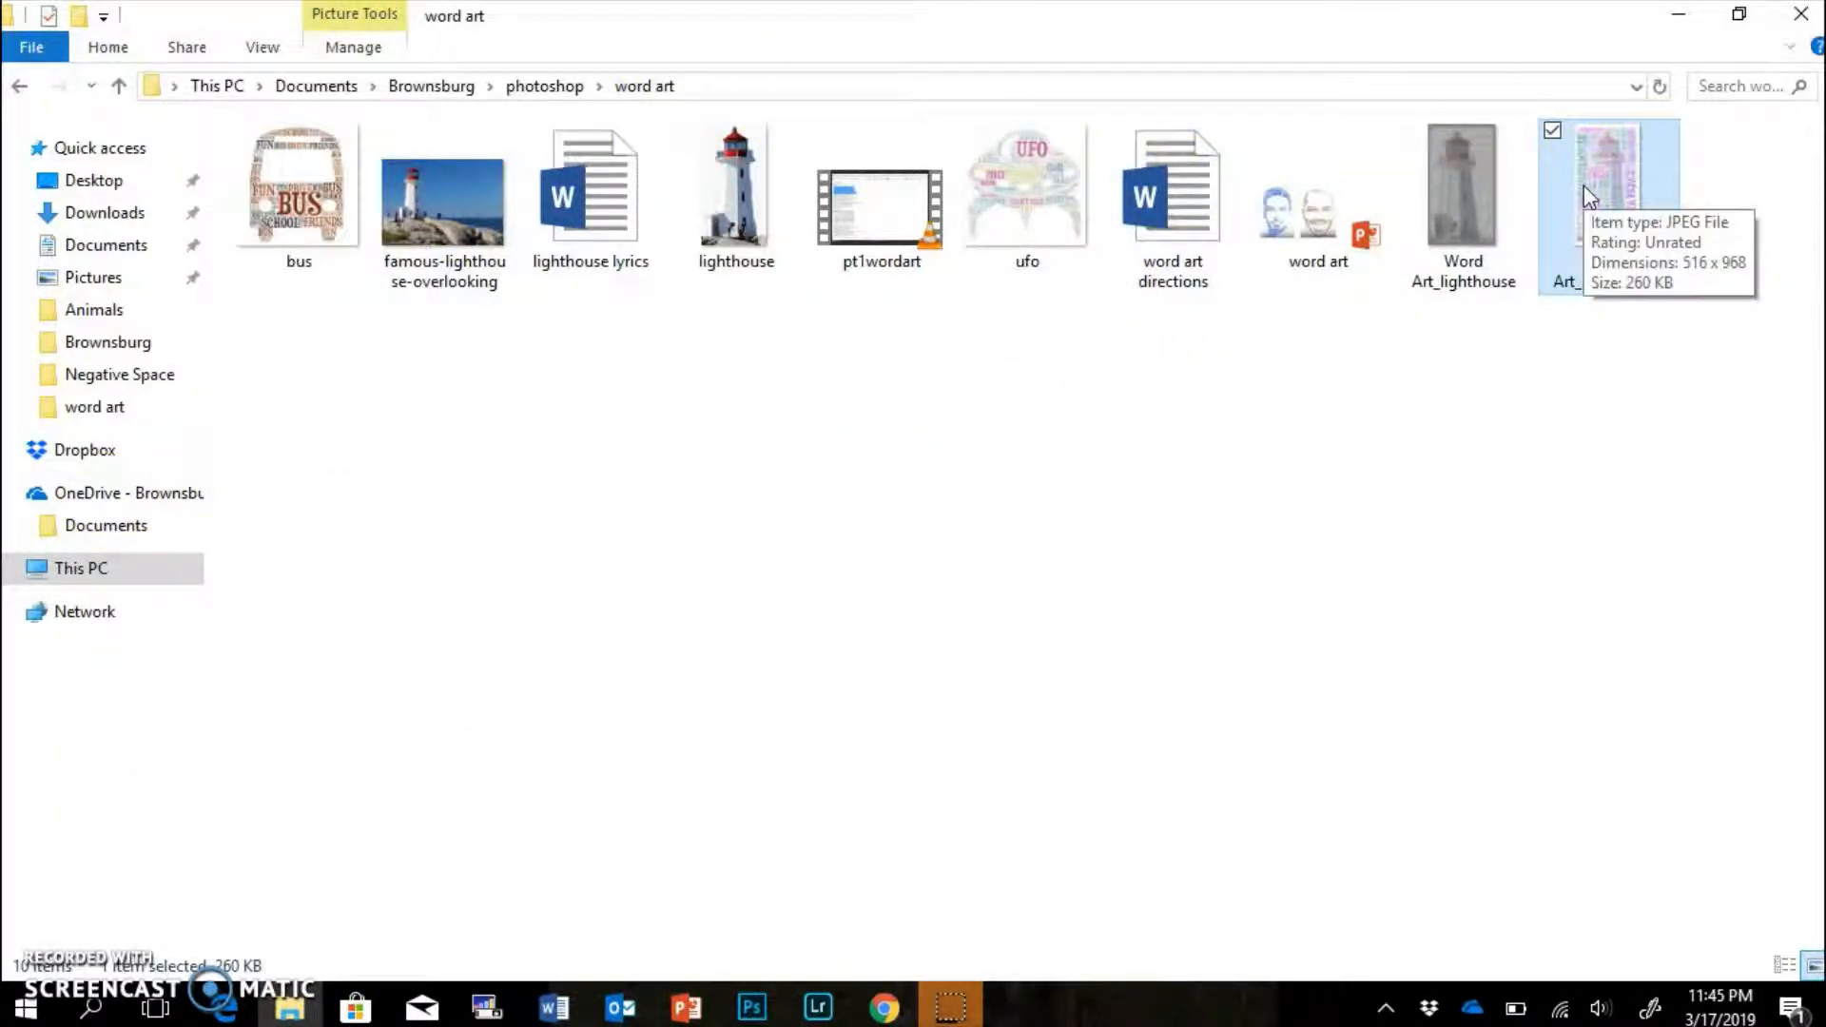
right_click(1583, 187)
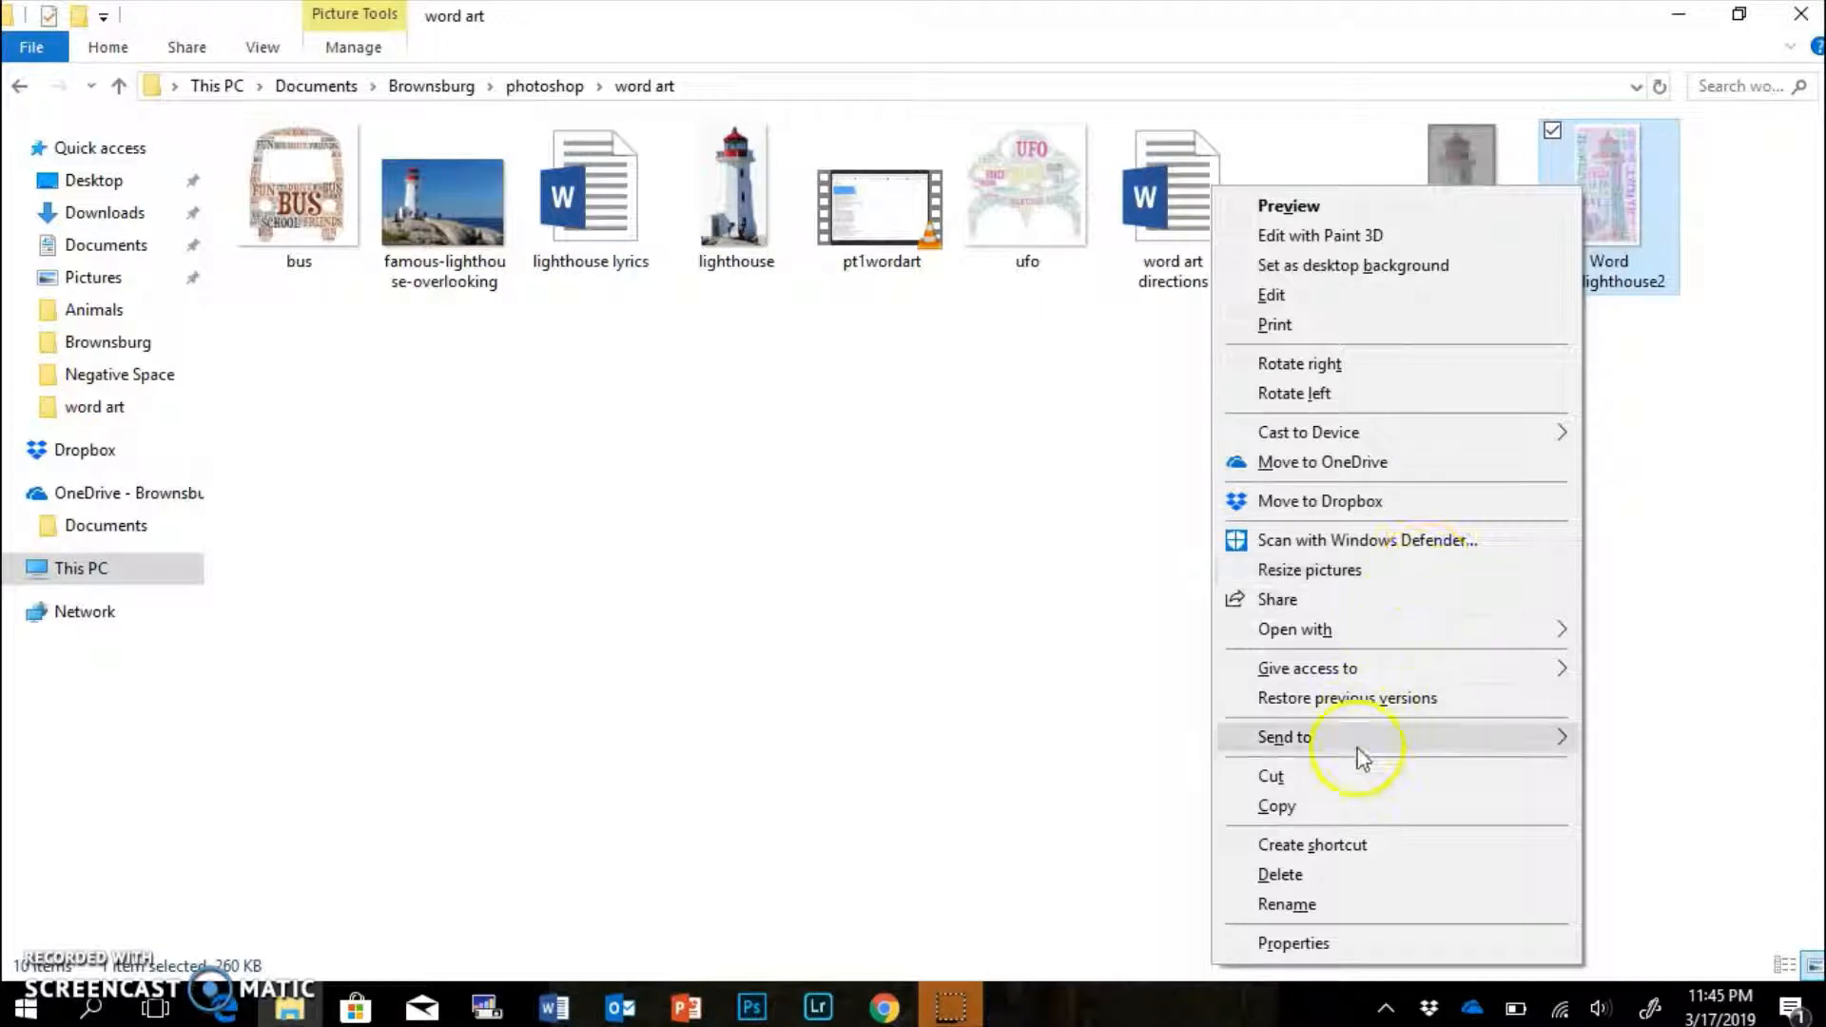
click(1338, 806)
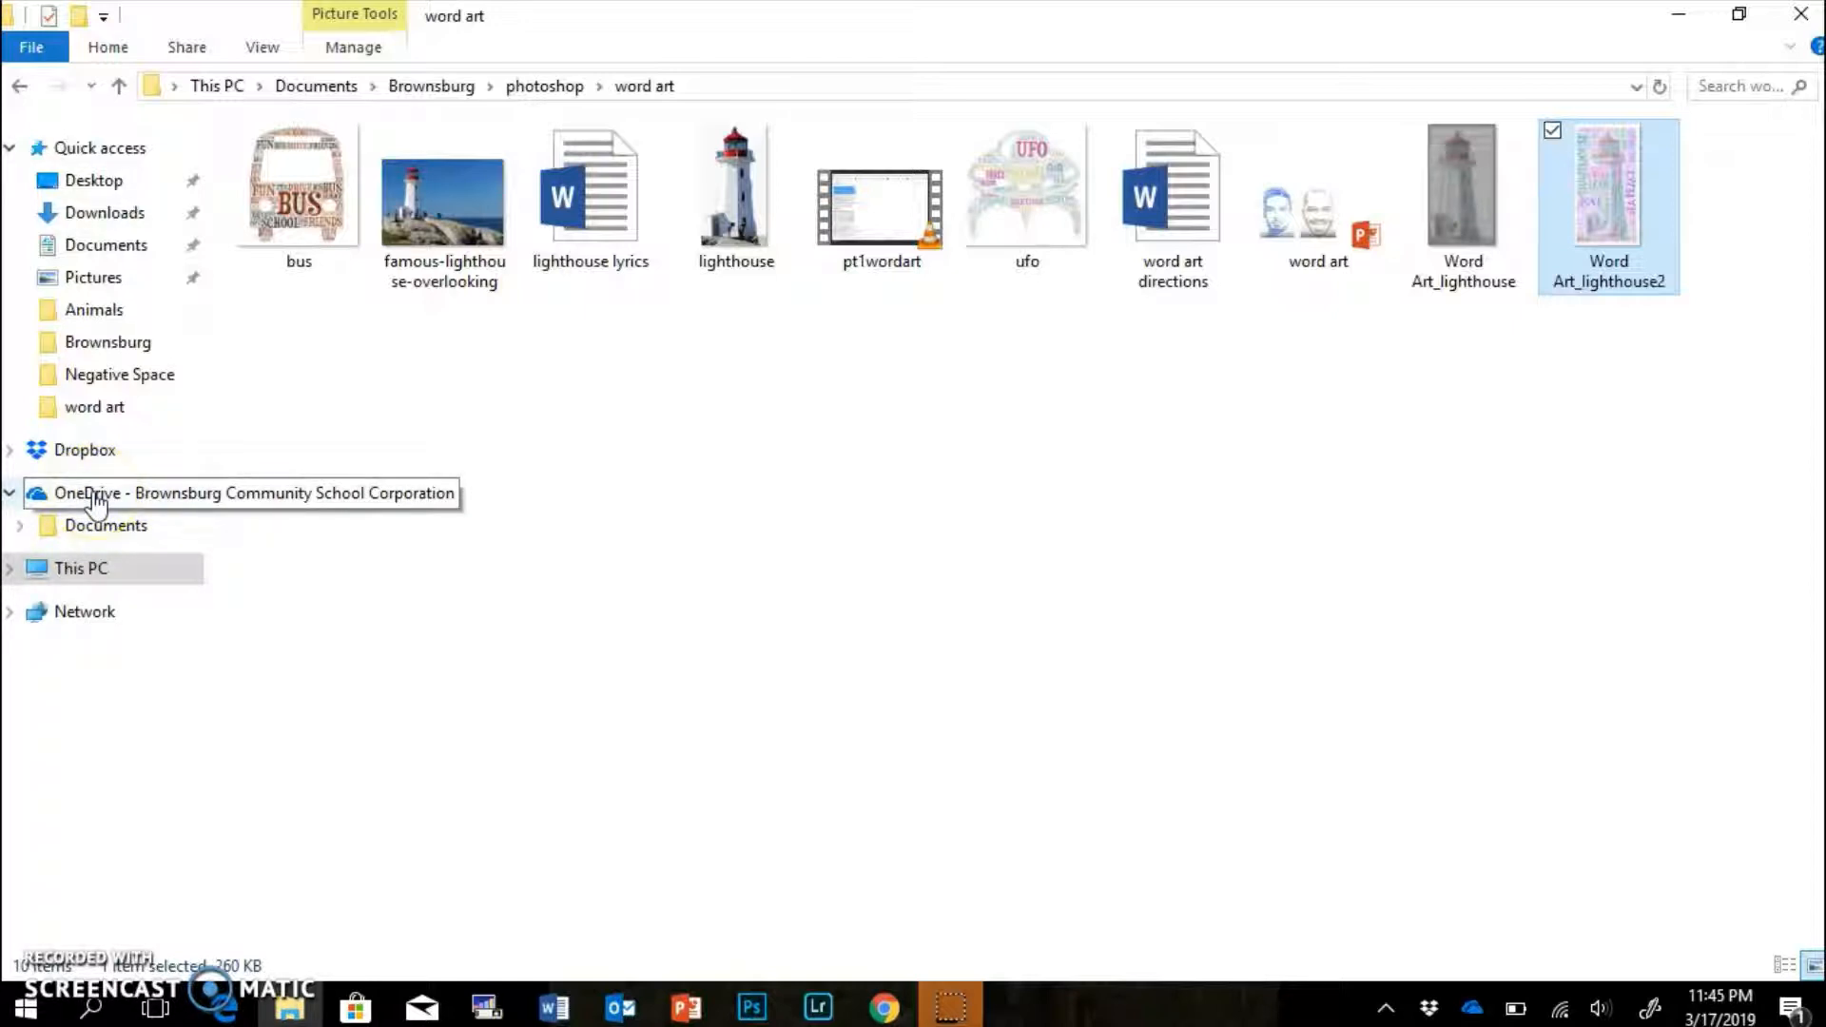
click(96, 572)
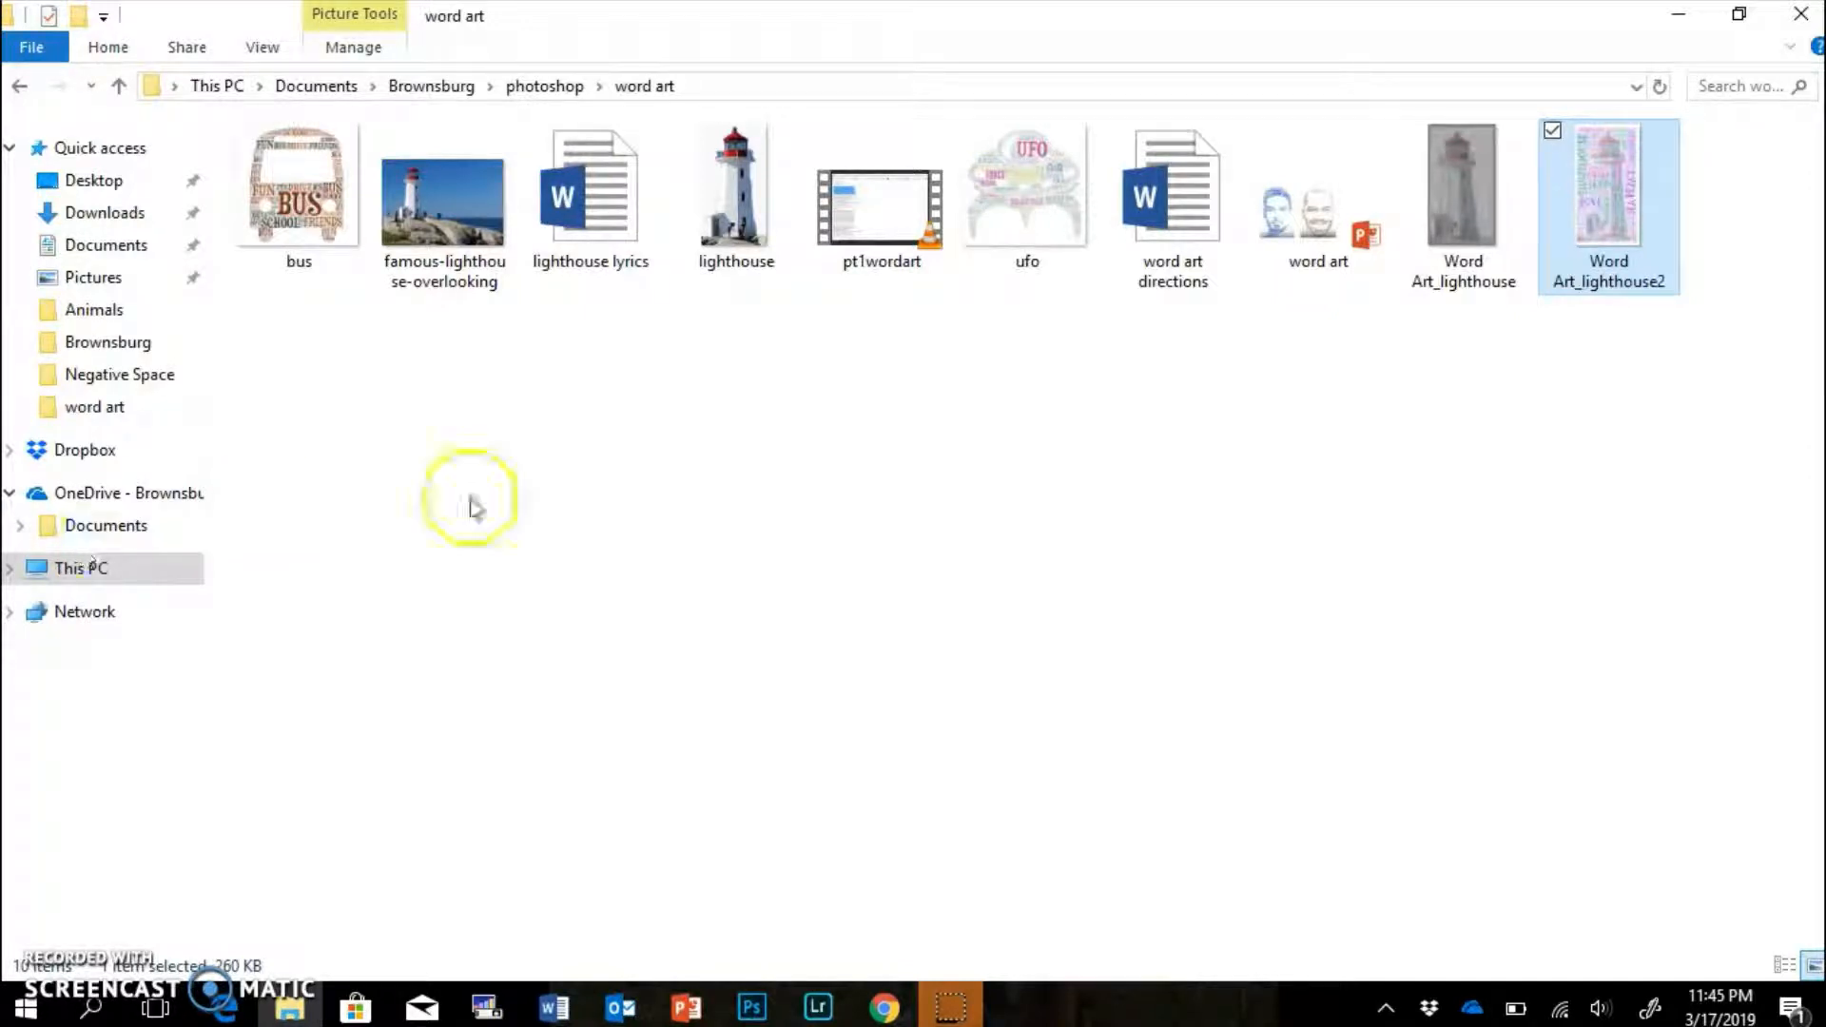
right_click(587, 508)
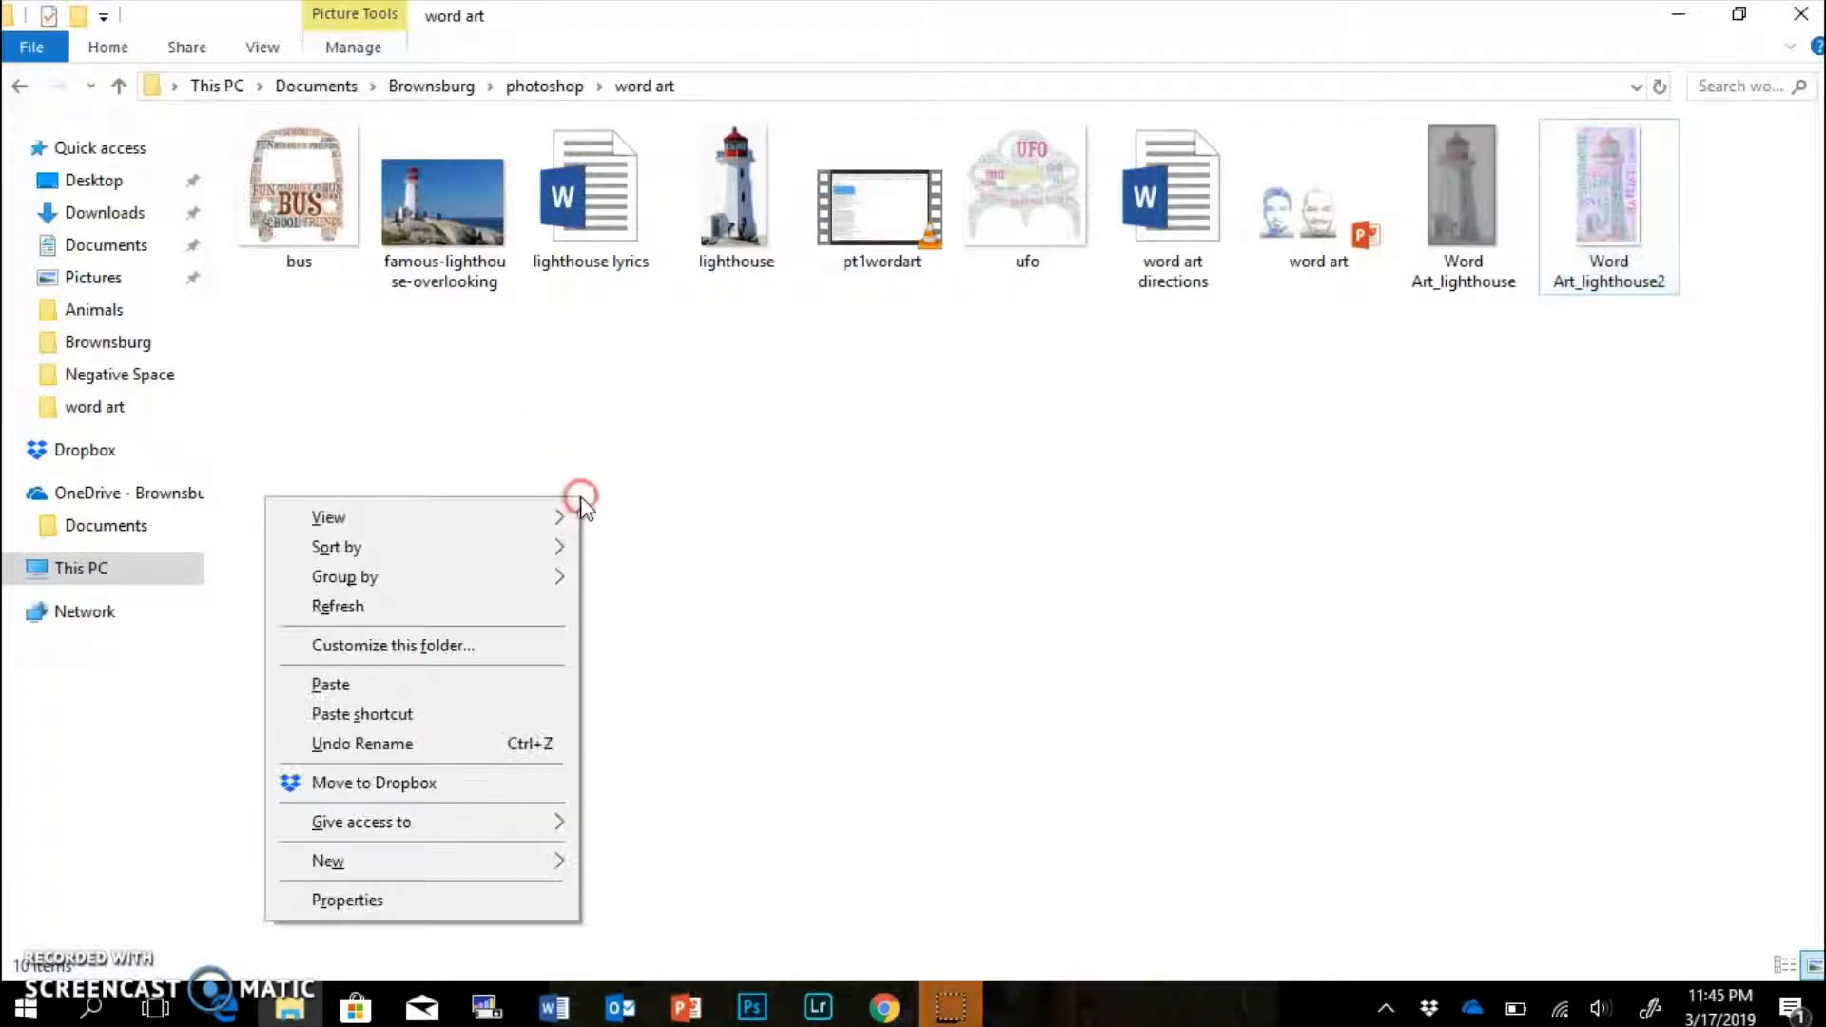
click(359, 685)
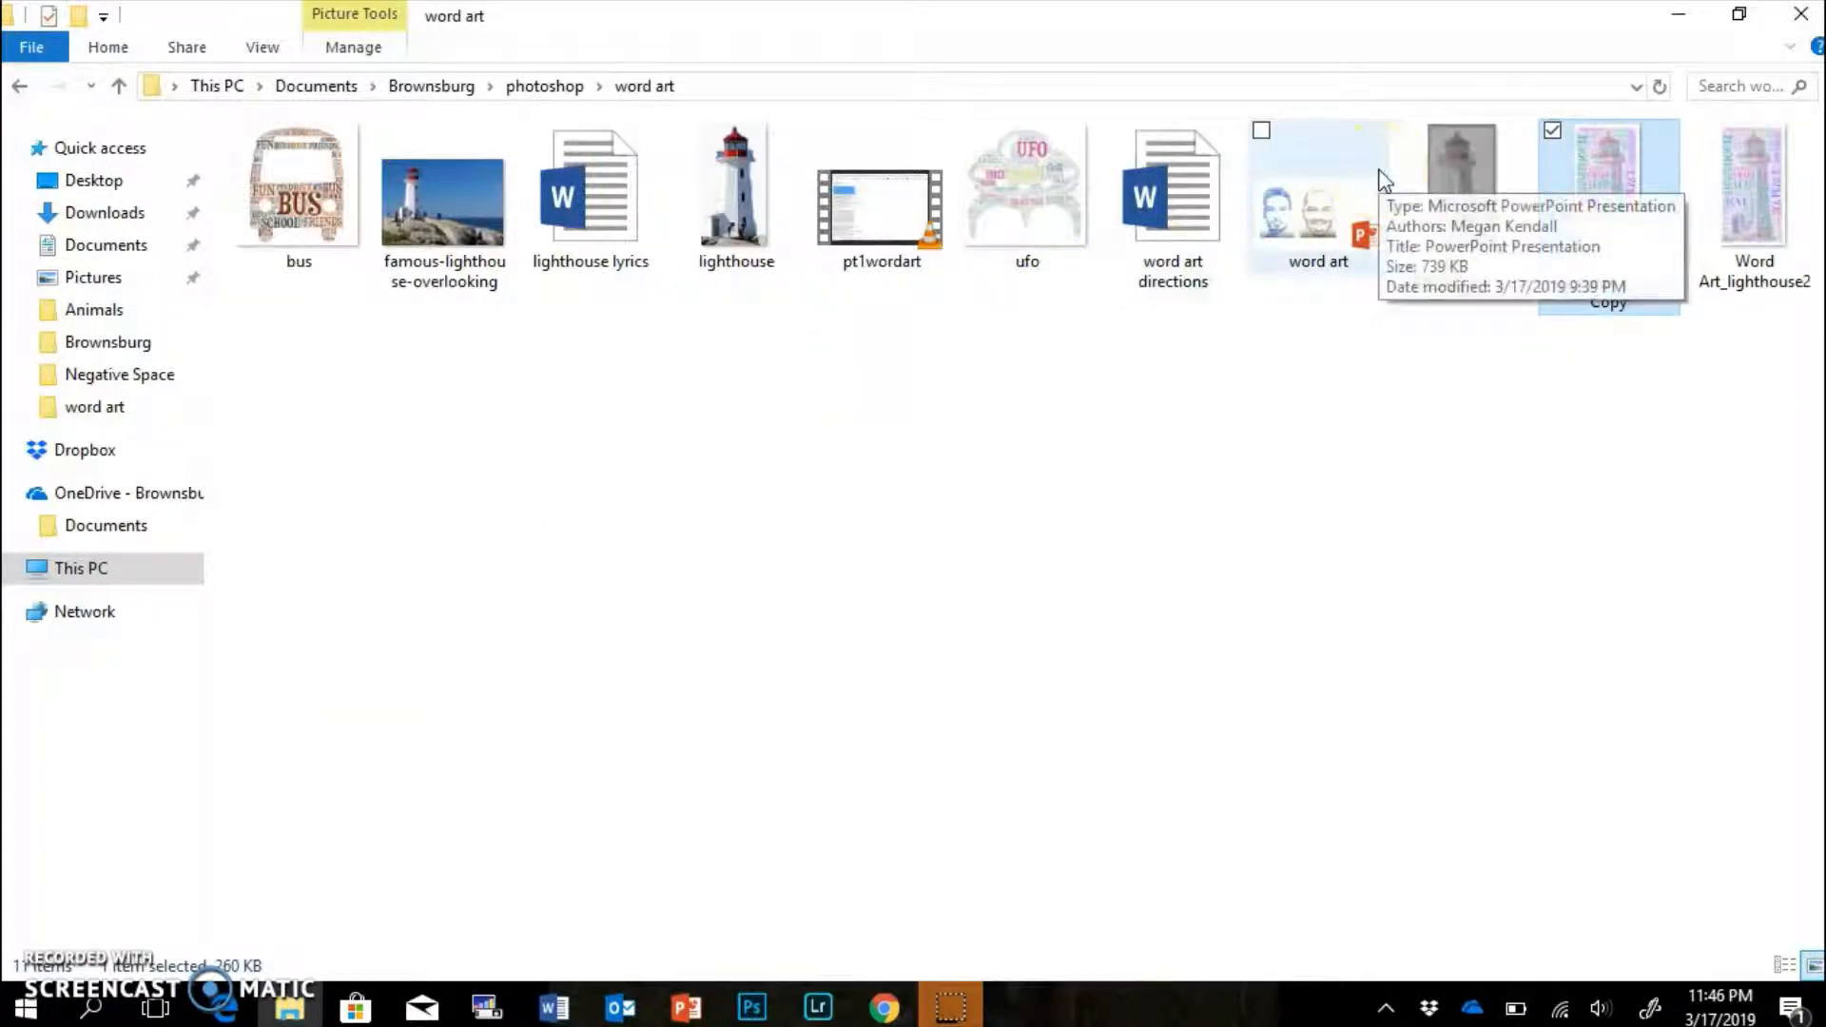
Open the copied lighthouse image in Photo Viewer to check it, then close it.
click(1467, 426)
click(1611, 301)
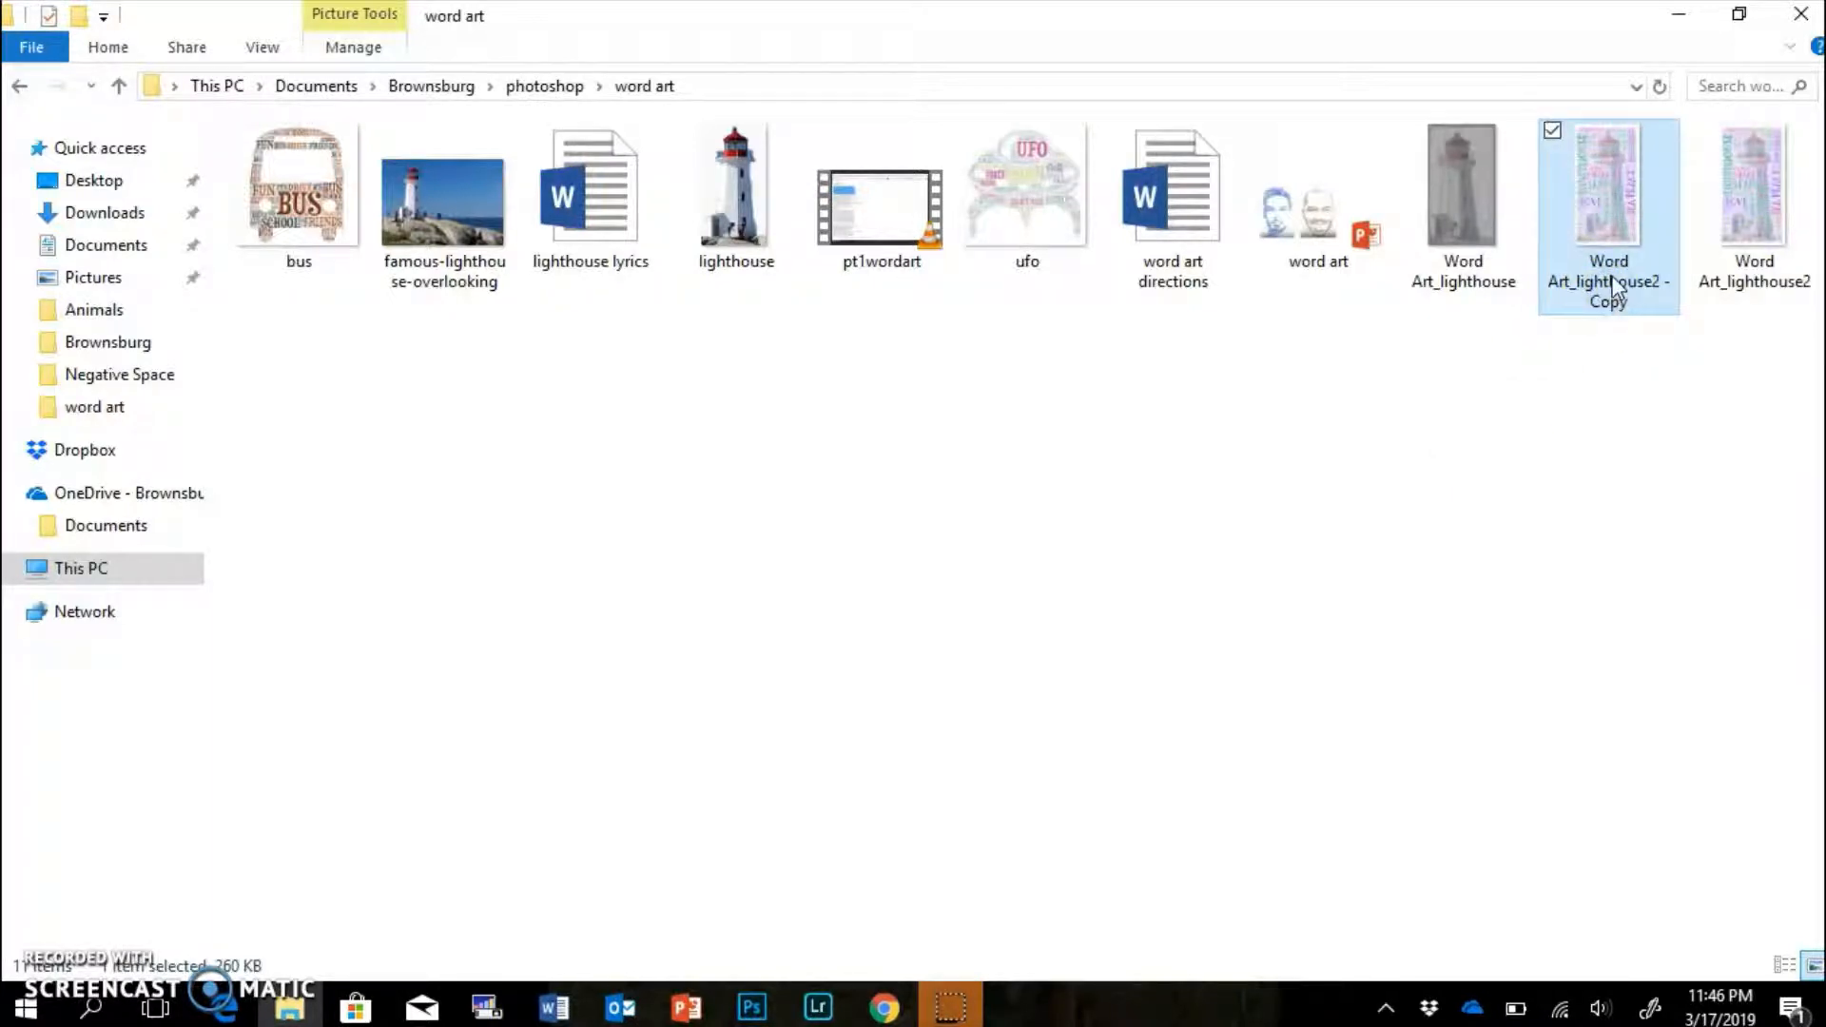
double_click(1612, 290)
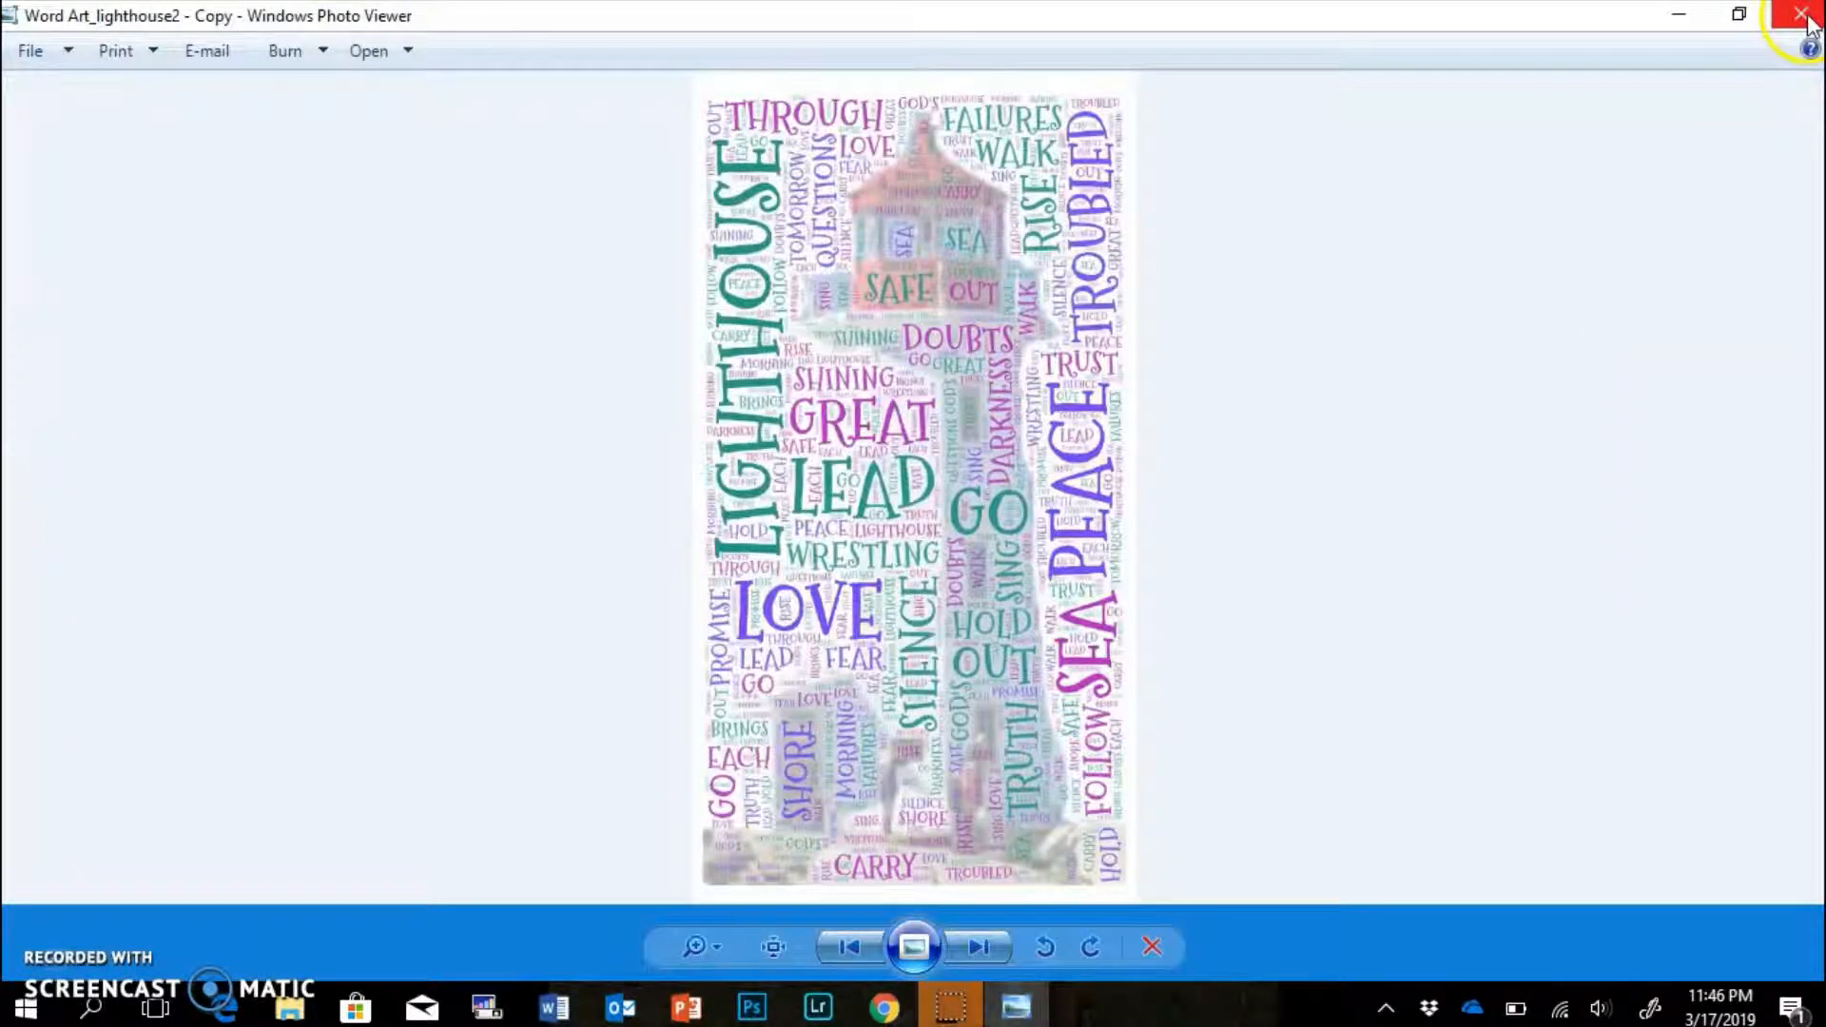
click(1805, 19)
Rename the copy to the student's full name.
click(1608, 281)
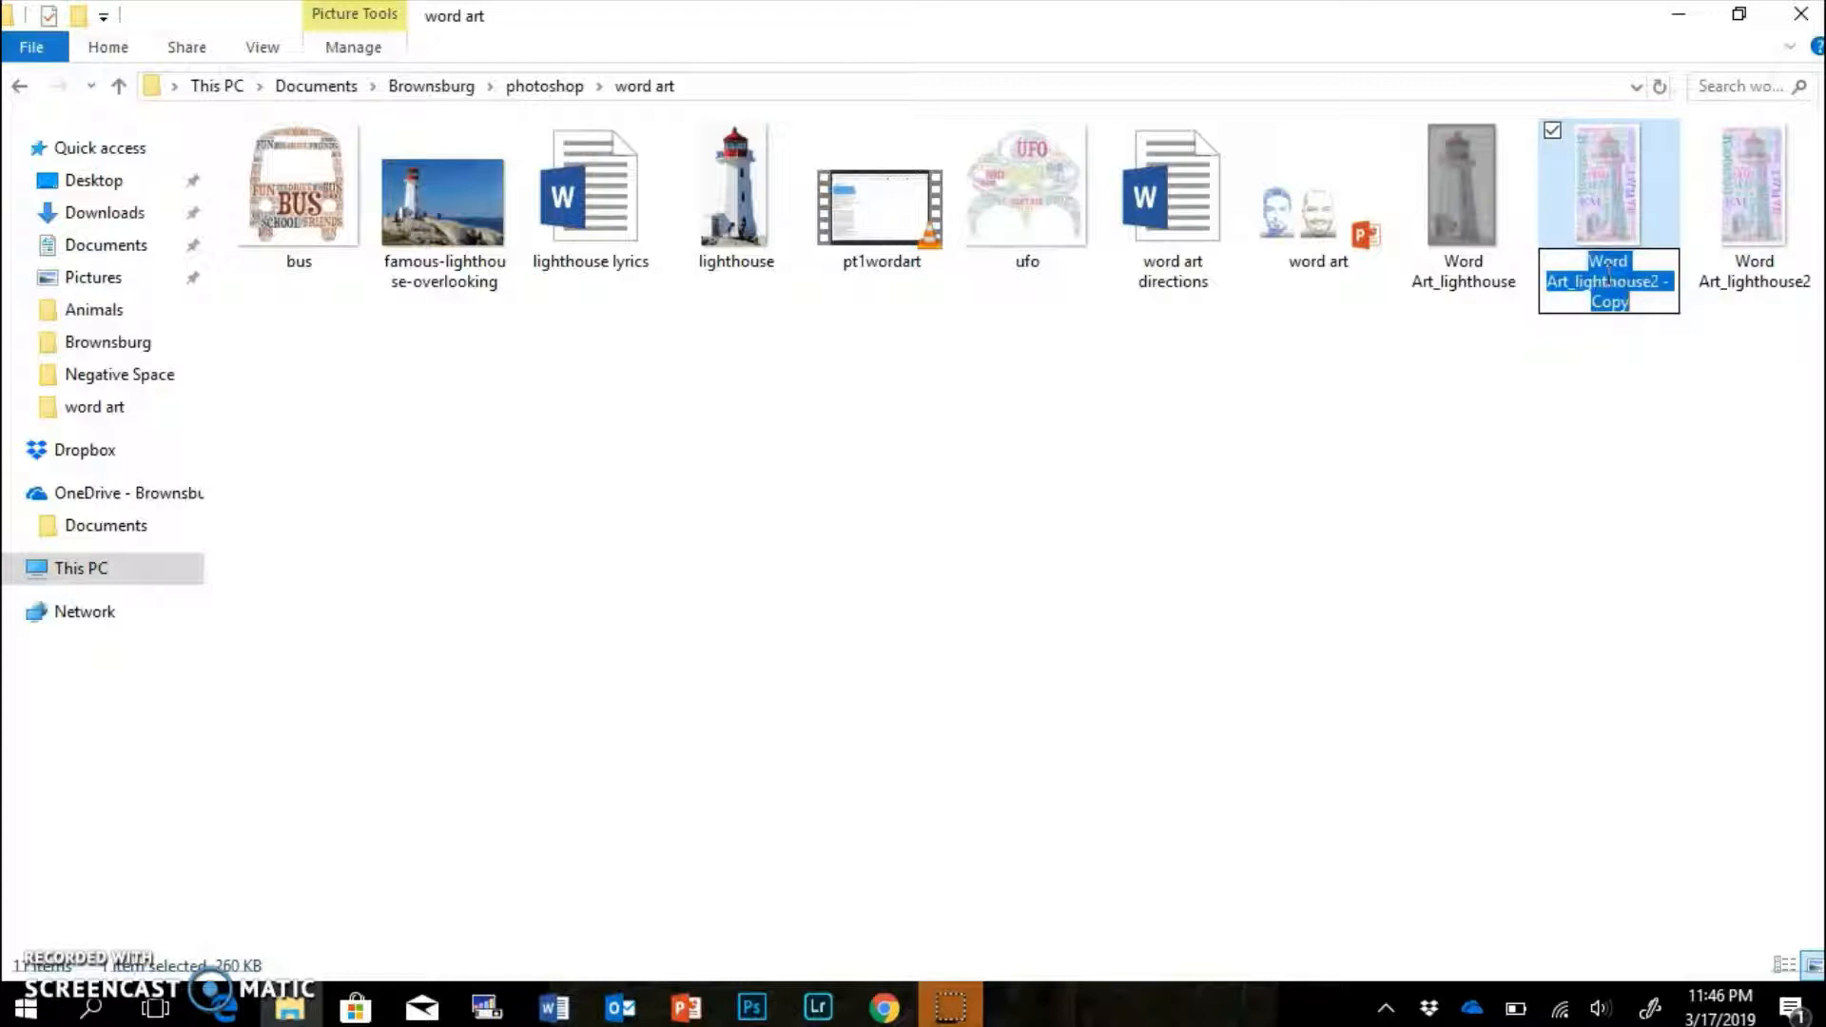
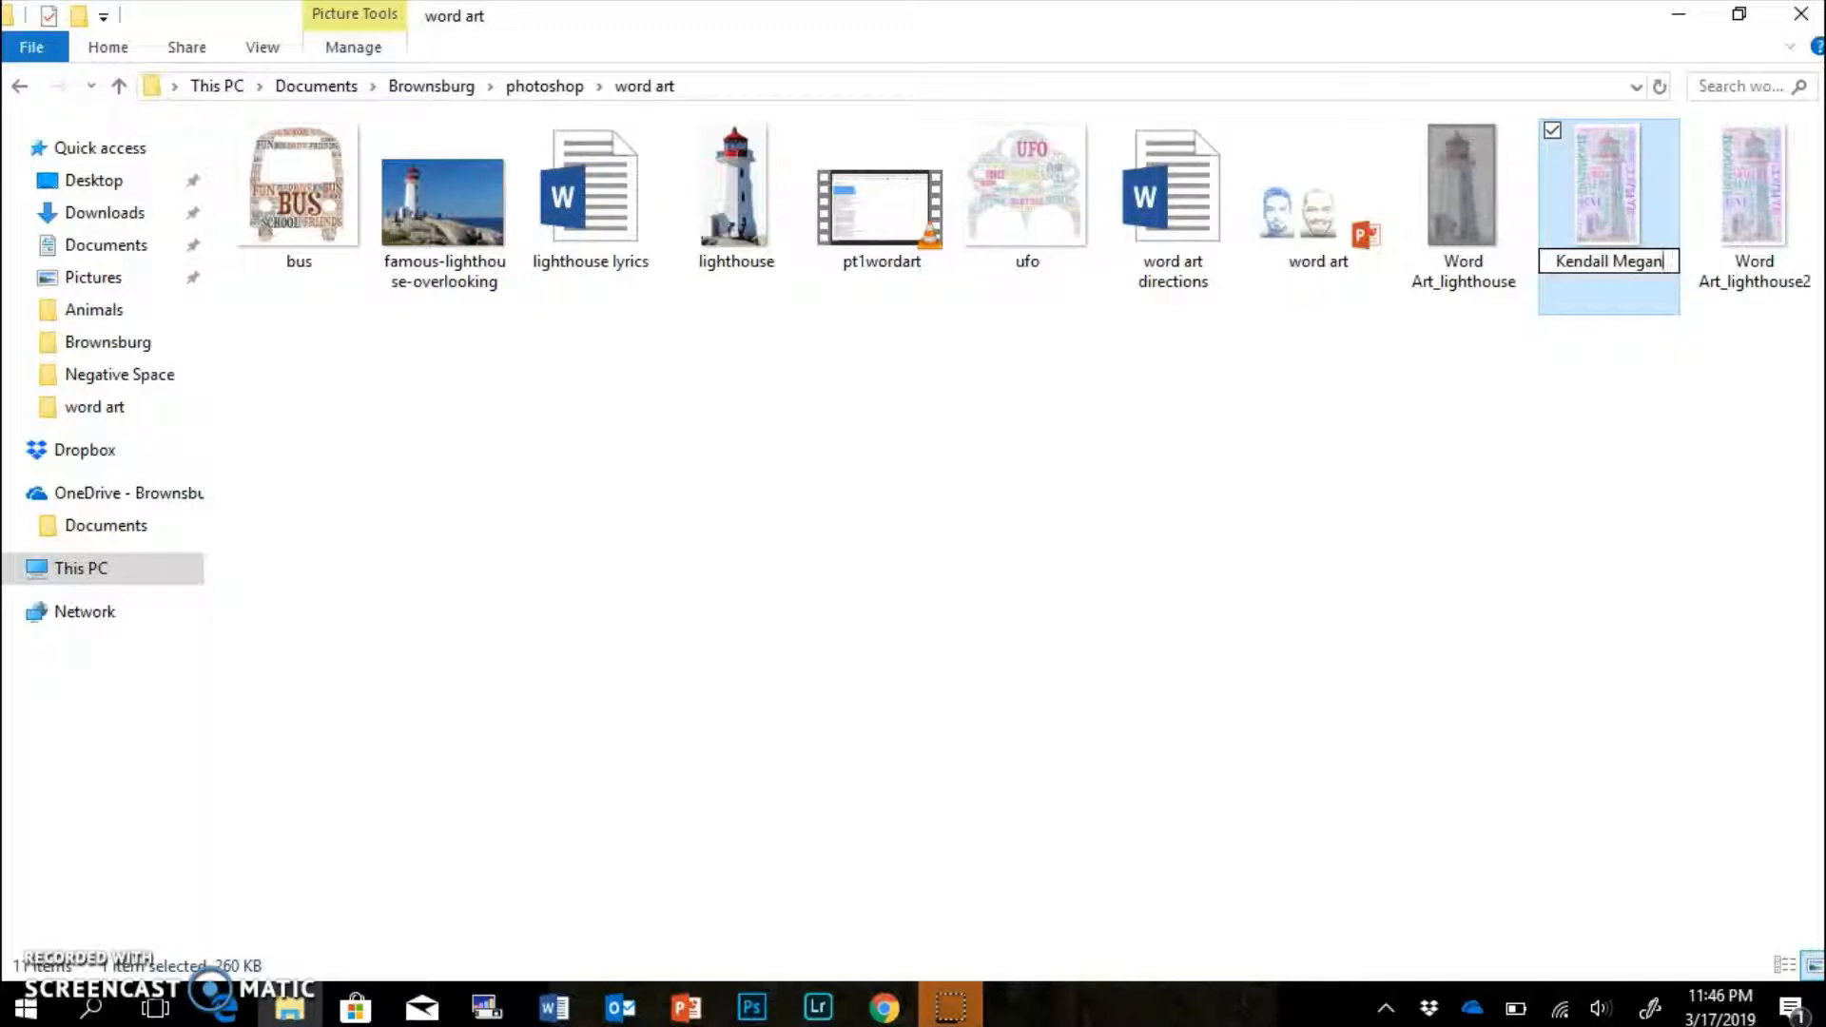
click(1504, 515)
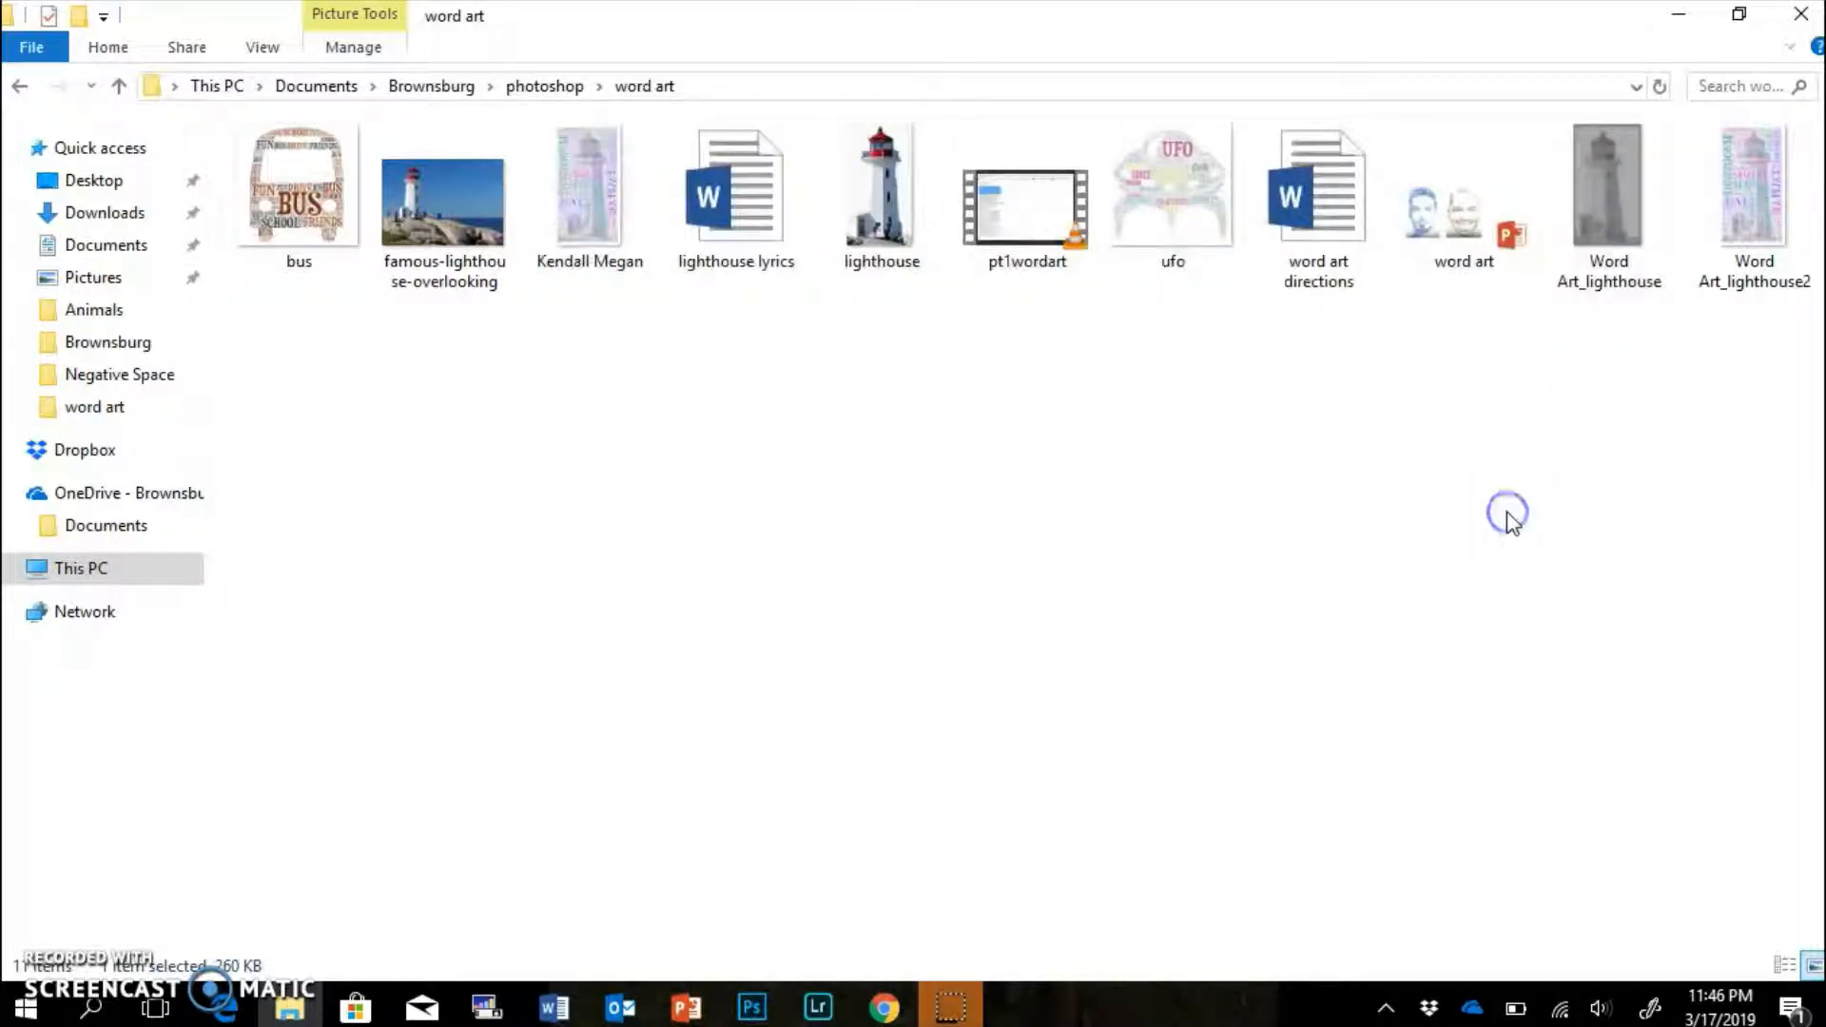